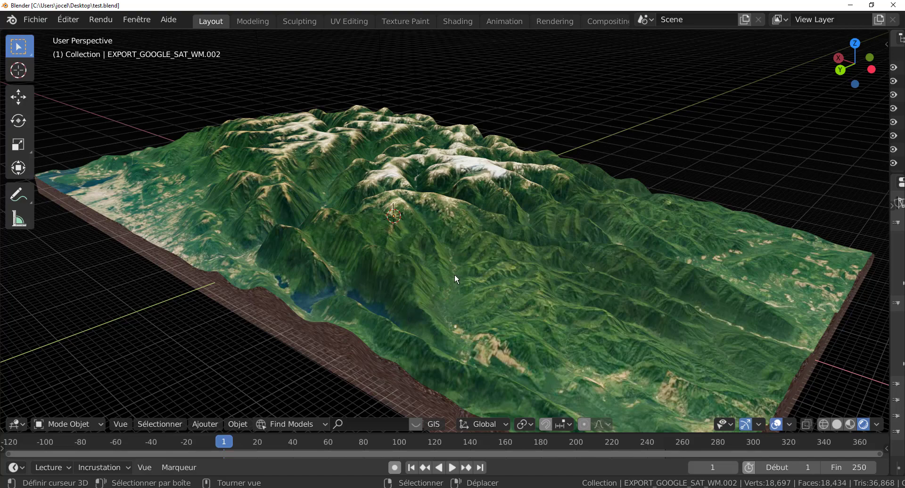
Examine the satellite-textured mountain terrain from another side, both close up and as a whole.
{"action": "middle_click_drag", "start_coordinate": [455, 279], "coordinate": [560, 278]}
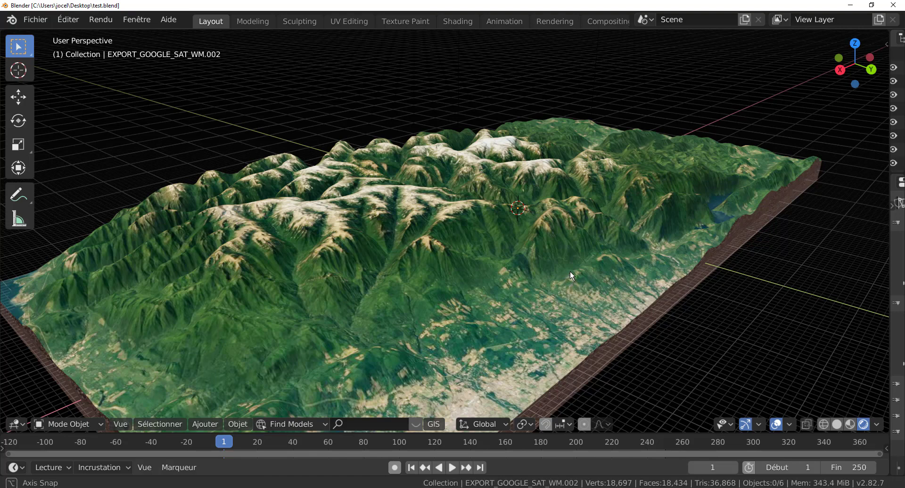
{"action": "middle_click_drag", "start_coordinate": [552, 271], "coordinate": [601, 250], "text": "shift"}
{"action": "scroll", "coordinate": [603, 249], "scroll_direction": "up", "scroll_amount": 2}
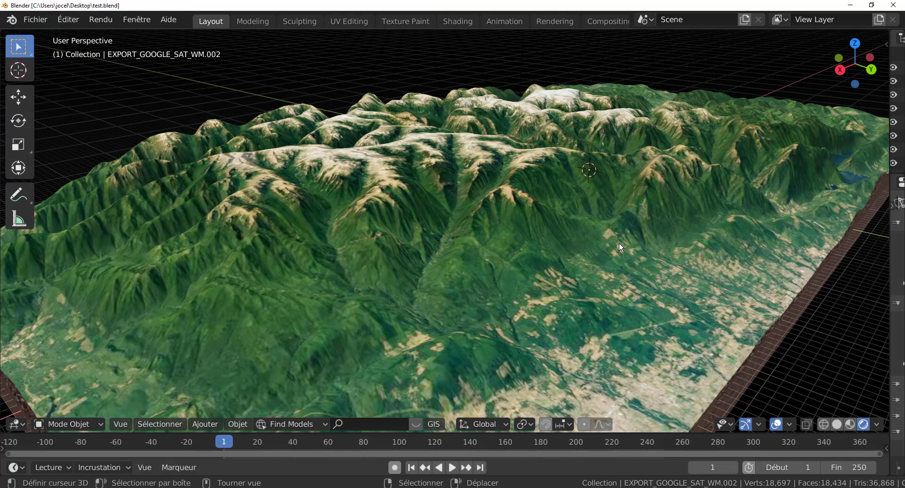
{"action": "scroll", "coordinate": [610, 270], "scroll_direction": "down", "scroll_amount": 4}
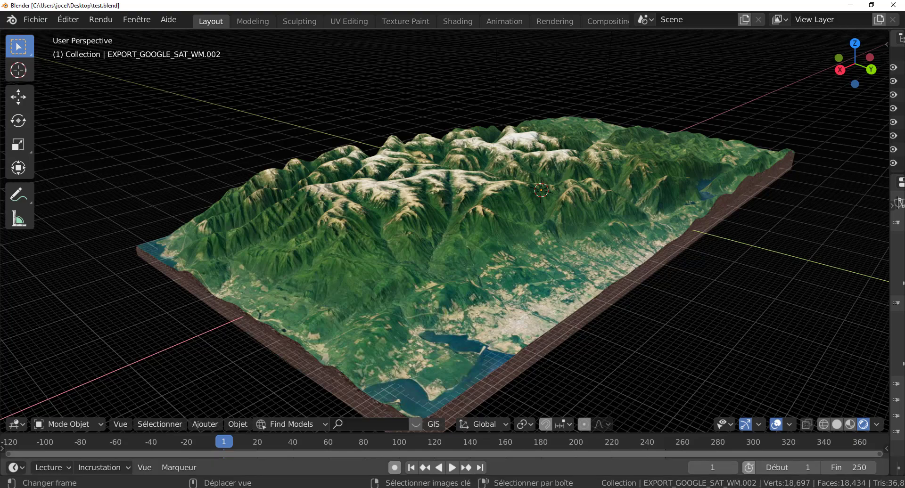
Switch to the "ile st louis" Blender file and inspect the extruded buildings around the river islands.
{"action": "left_click", "coordinate": [707, 450]}
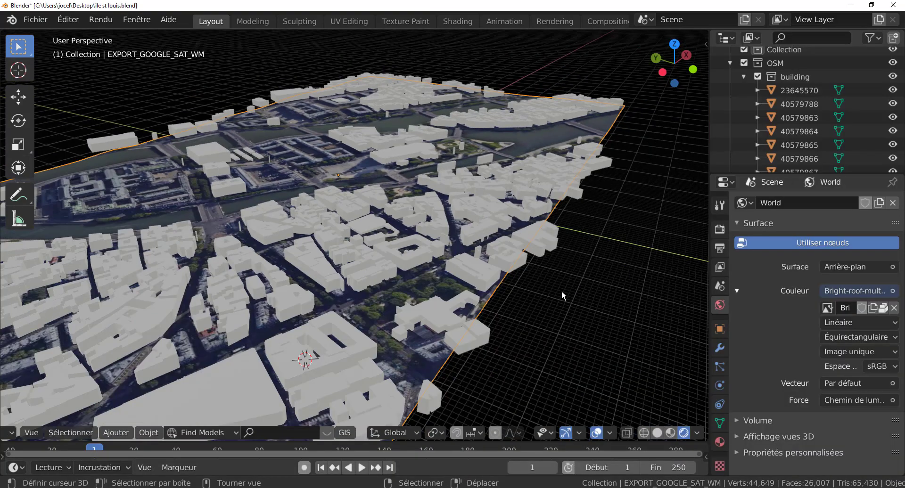
{"action": "middle_click_drag", "start_coordinate": [561, 290], "coordinate": [612, 314]}
{"action": "scroll", "coordinate": [537, 297], "scroll_direction": "down", "scroll_amount": 4}
{"action": "middle_click_drag", "start_coordinate": [554, 313], "coordinate": [471, 313]}
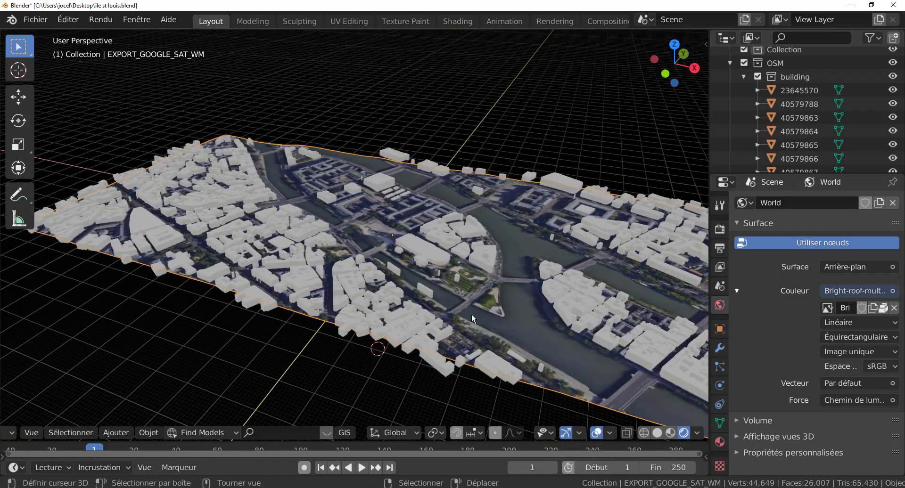
{"action": "scroll", "coordinate": [471, 313], "scroll_direction": "up", "scroll_amount": 2}
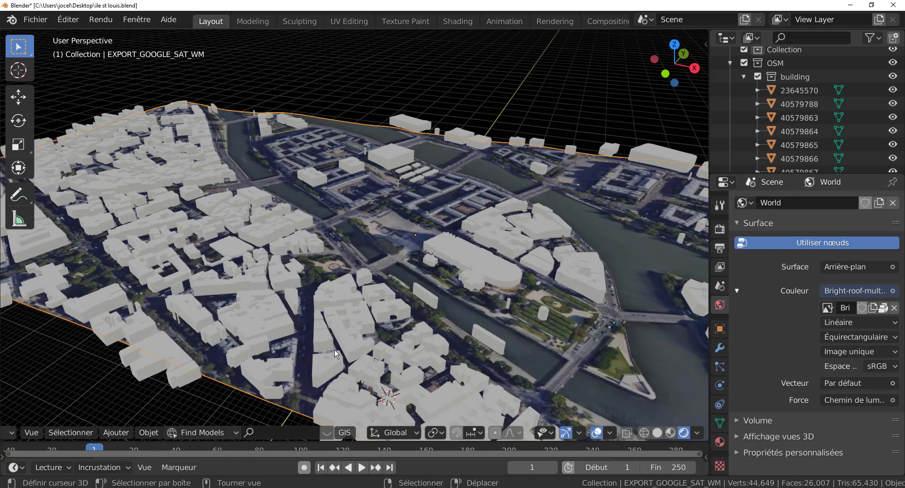
{"action": "scroll", "coordinate": [361, 349], "scroll_direction": "up", "scroll_amount": 2}
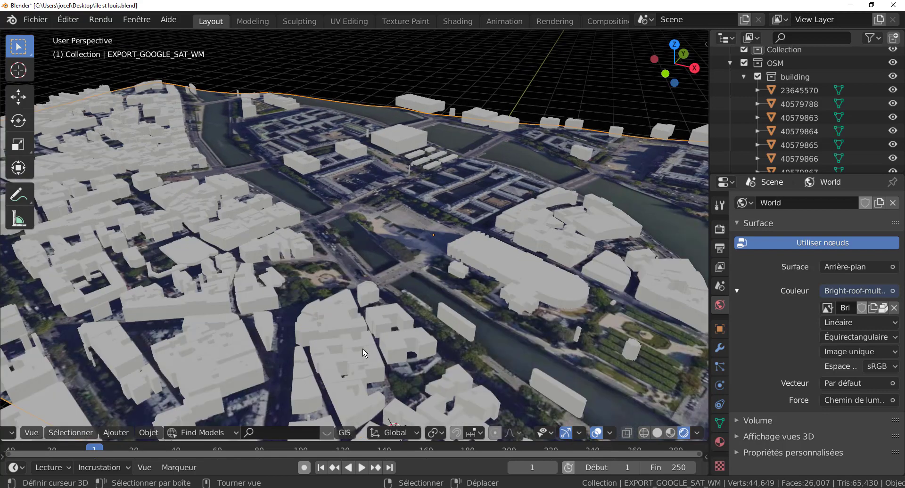
{"action": "middle_click_drag", "start_coordinate": [374, 337], "coordinate": [346, 295], "text": "shift"}
{"action": "scroll", "coordinate": [346, 295], "scroll_direction": "up", "scroll_amount": 3}
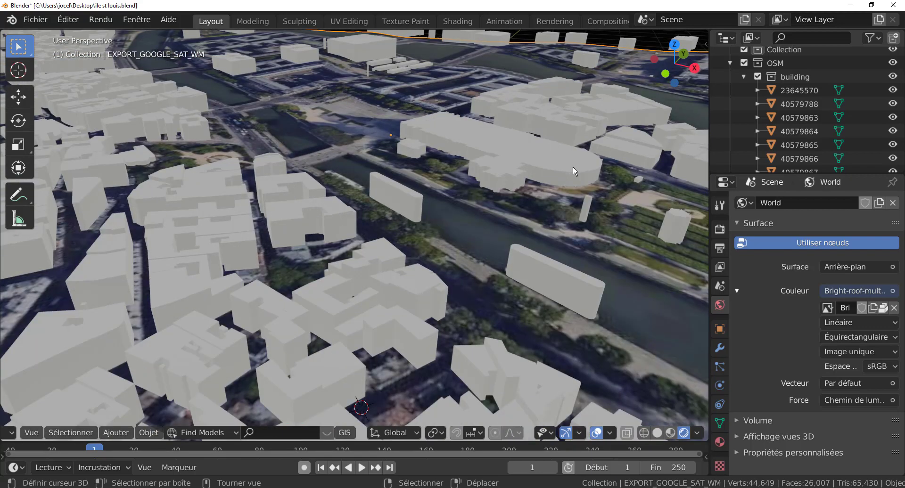
{"action": "middle_click_drag", "start_coordinate": [546, 173], "coordinate": [562, 186]}
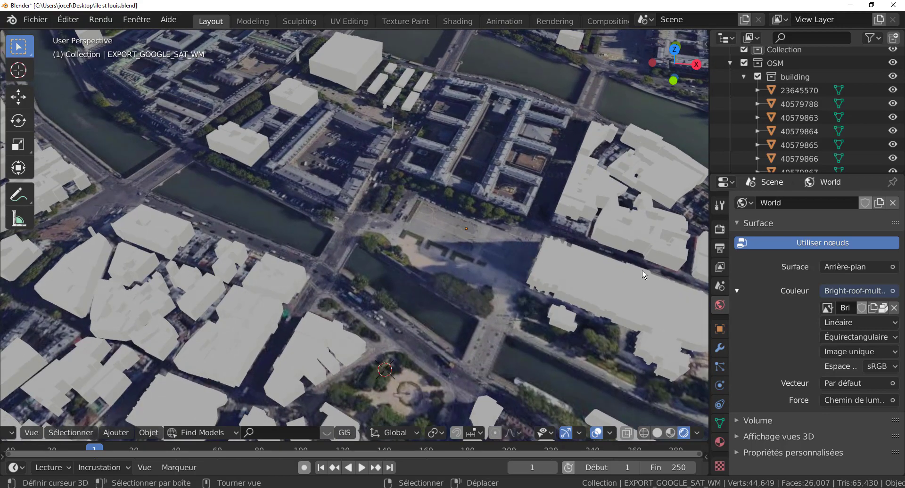
Select the Cathédrale Notre-Dame building and try to move it away from its footprint on the map.
{"action": "middle_click_drag", "start_coordinate": [642, 270], "coordinate": [539, 239], "text": "shift"}
{"action": "left_click", "coordinate": [539, 239]}
{"action": "key", "text": "g"}
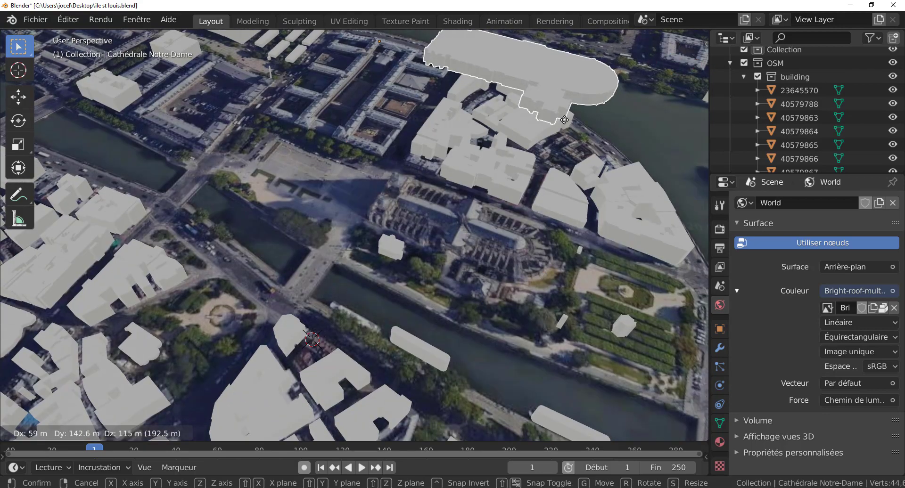
{"action": "key", "text": "Escape"}
Examine the whole city model from several angles, from above and from a low viewpoint.
{"action": "middle_click_drag", "start_coordinate": [501, 227], "coordinate": [539, 238]}
{"action": "scroll", "coordinate": [539, 239], "scroll_direction": "down", "scroll_amount": 3}
{"action": "middle_click_drag", "start_coordinate": [470, 254], "coordinate": [513, 241]}
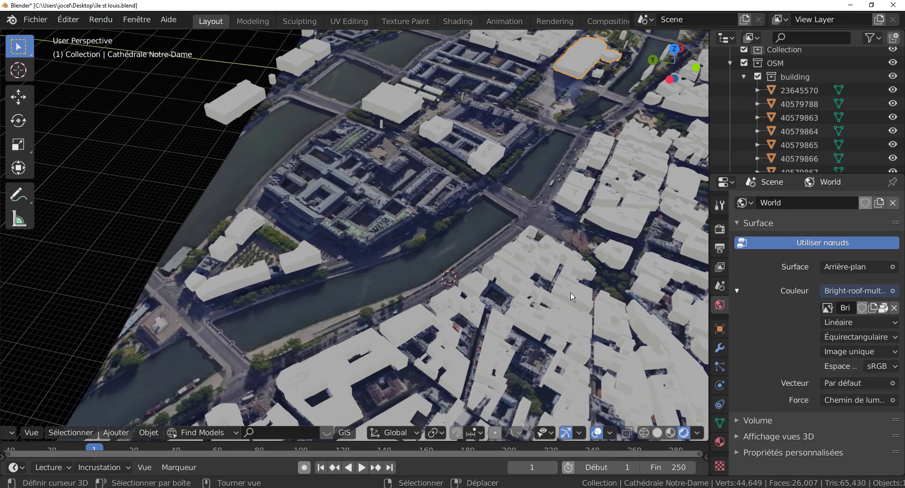
{"action": "scroll", "coordinate": [569, 293], "scroll_direction": "down", "scroll_amount": 2}
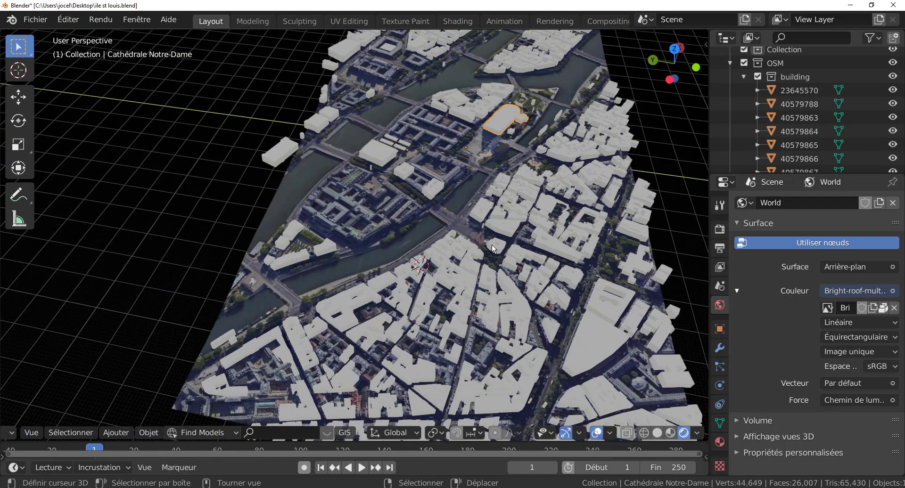
{"action": "middle_click_drag", "start_coordinate": [491, 245], "coordinate": [529, 273]}
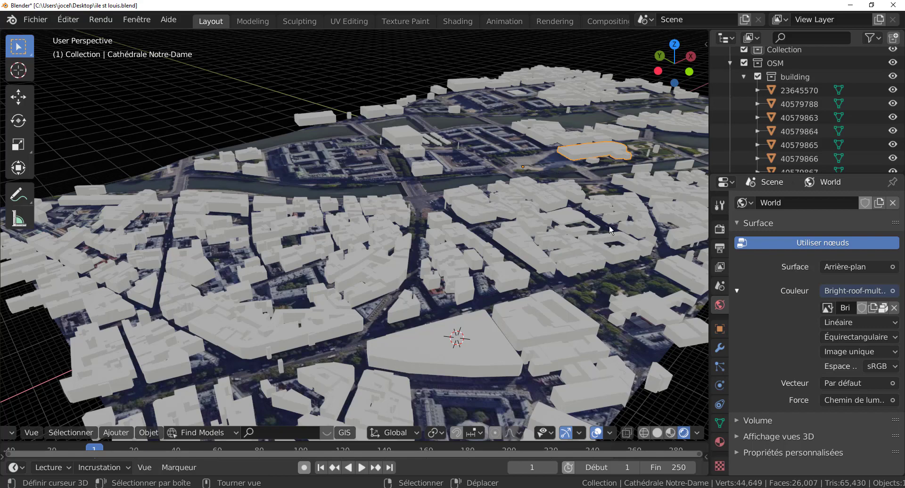
{"action": "middle_click_drag", "start_coordinate": [611, 231], "coordinate": [559, 250]}
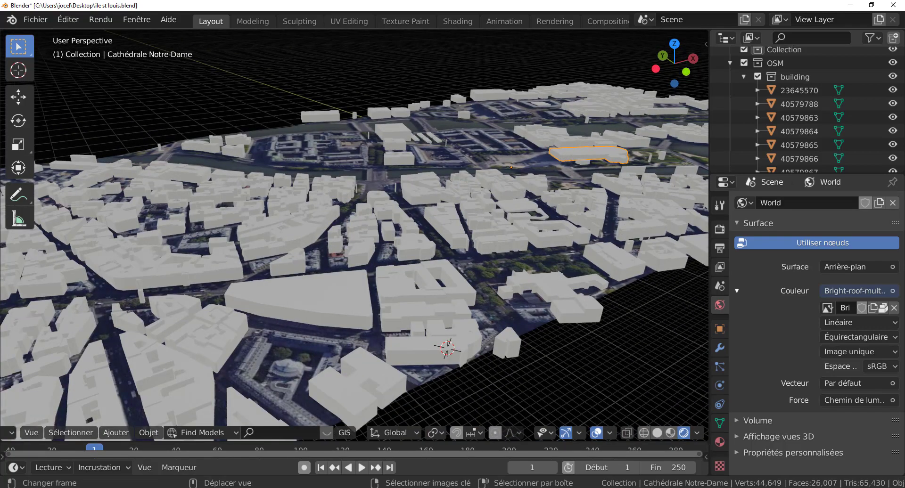
Switch back to the "test" Blender file and view the mountain terrain more closely.
{"action": "left_click", "coordinate": [607, 452]}
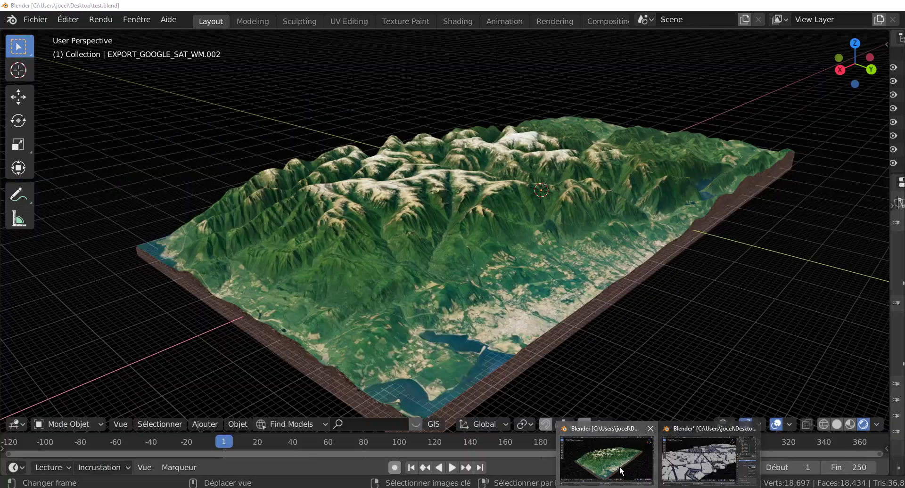
{"action": "mouse_move", "coordinate": [578, 298]}
{"action": "middle_mouse_down"}
{"action": "mouse_move", "coordinate": [436, 289]}
{"action": "mouse_move", "coordinate": [566, 312]}
{"action": "mouse_move", "coordinate": [668, 302]}
{"action": "mouse_move", "coordinate": [526, 299]}
{"action": "mouse_move", "coordinate": [569, 299]}
{"action": "middle_mouse_up"}
{"action": "scroll", "coordinate": [567, 299], "scroll_direction": "up", "scroll_amount": 3}
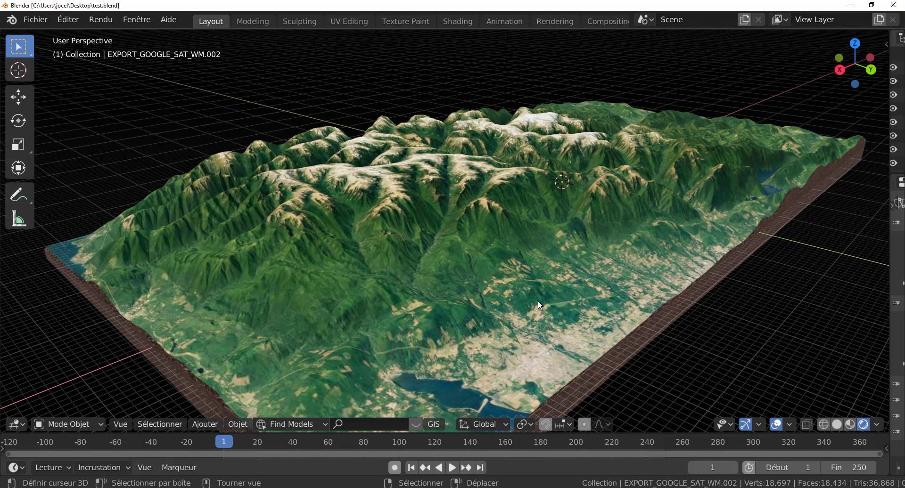
Check in the add-on preferences that the BlenderGIS add-on is enabled, and close the preferences.
{"action": "left_click", "coordinate": [428, 425]}
{"action": "left_click", "coordinate": [76, 21]}
{"action": "left_click", "coordinate": [90, 215]}
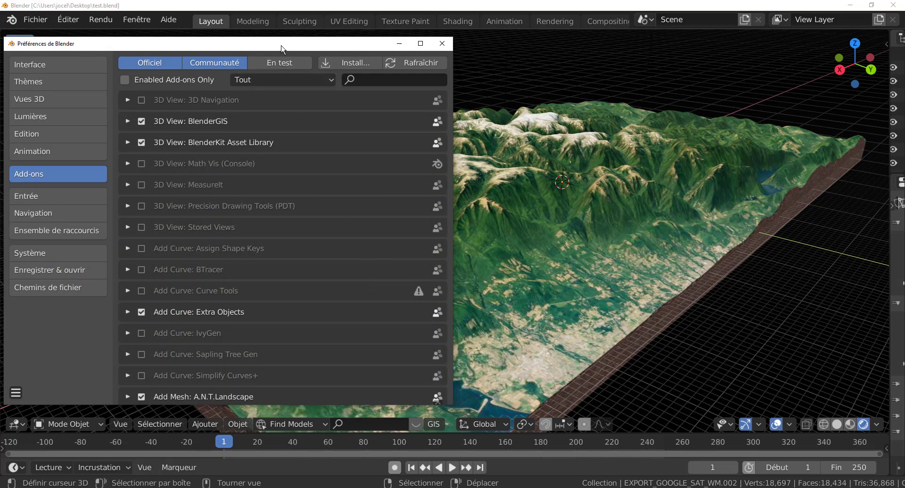
{"action": "left_click_drag", "start_coordinate": [283, 47], "coordinate": [442, 50]}
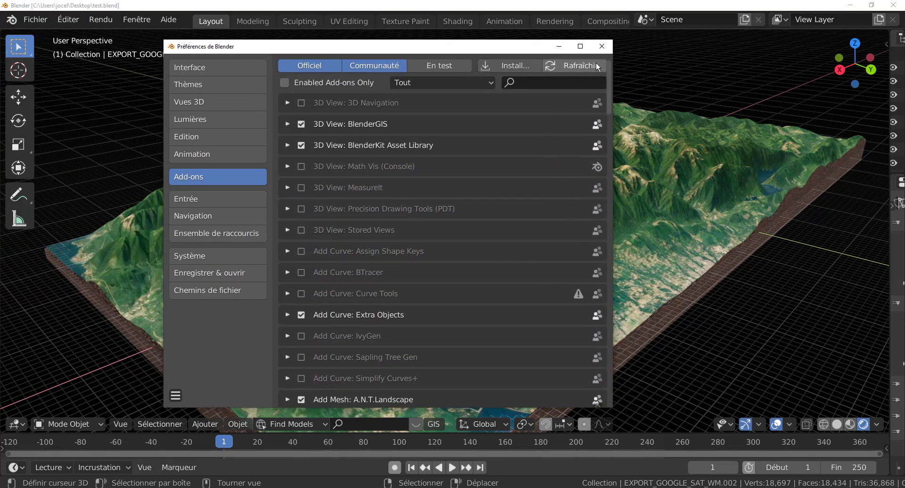
{"action": "left_click", "coordinate": [602, 46]}
Review the BlenderGIS add-on's own preferences, including the basemap cache folder, and close them.
{"action": "left_click", "coordinate": [436, 425]}
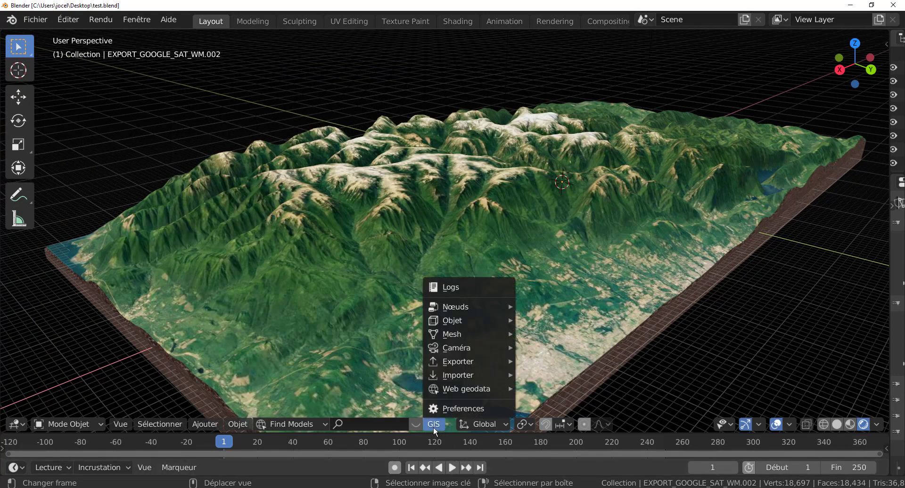
{"action": "left_click", "coordinate": [462, 408]}
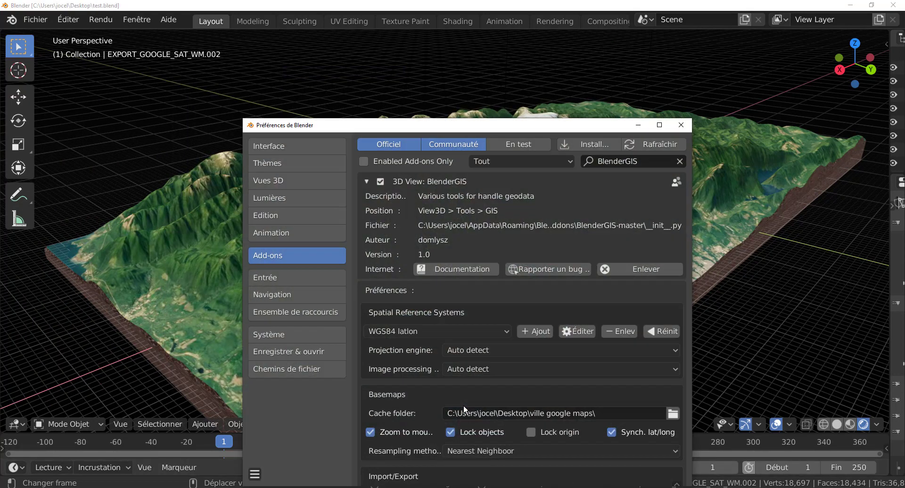
{"action": "left_click_drag", "start_coordinate": [517, 128], "coordinate": [490, 70]}
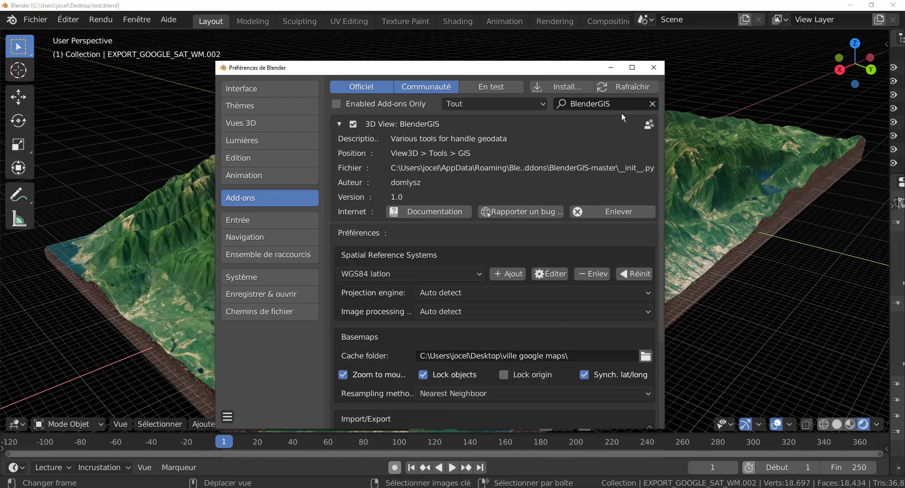
{"action": "left_click", "coordinate": [653, 68]}
Minimize both Blender windows, place the "ville google maps" folder in a free desktop area, and check its contents.
{"action": "left_click", "coordinate": [848, 7]}
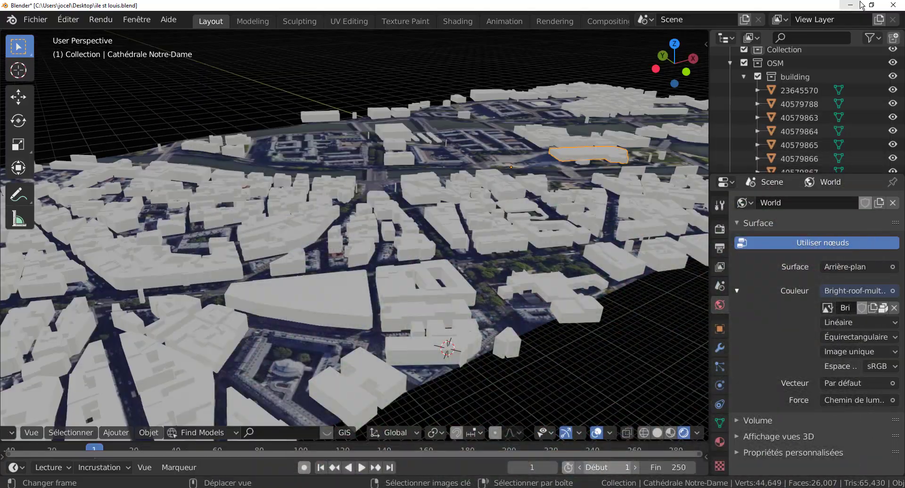
{"action": "left_click", "coordinate": [848, 7]}
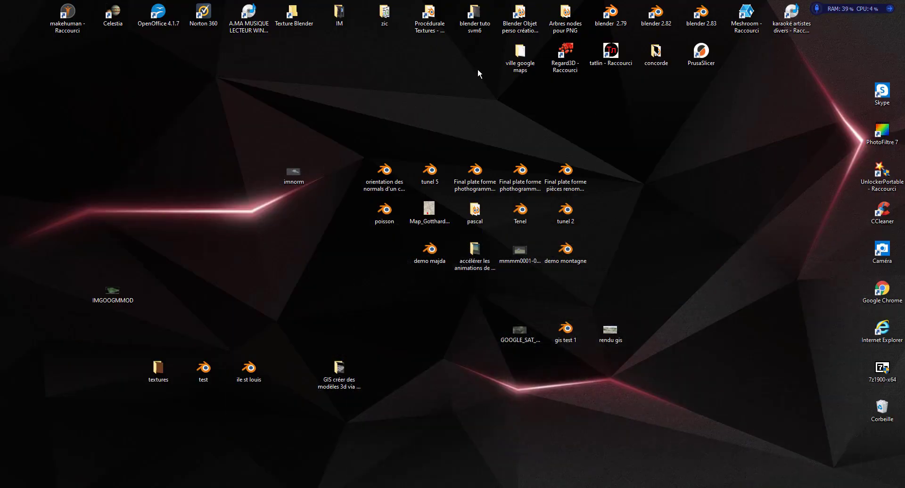
{"action": "left_click_drag", "start_coordinate": [519, 53], "coordinate": [252, 128]}
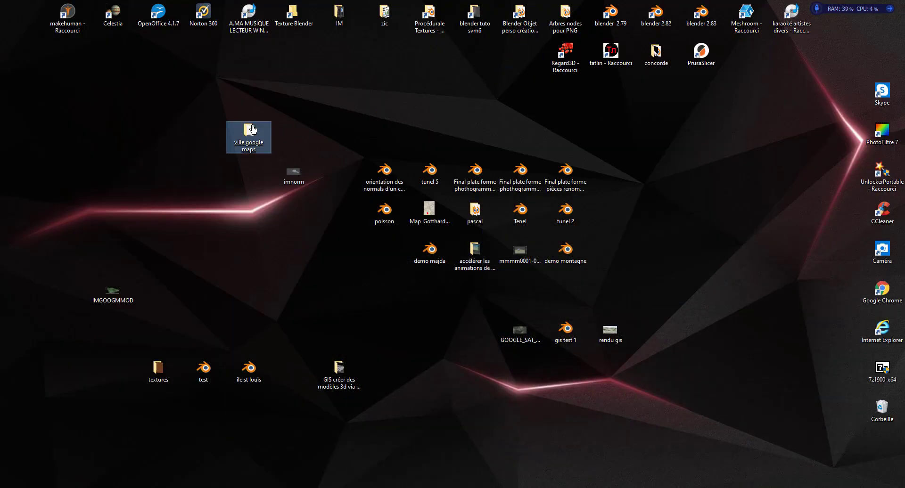
{"action": "double_click", "coordinate": [244, 144]}
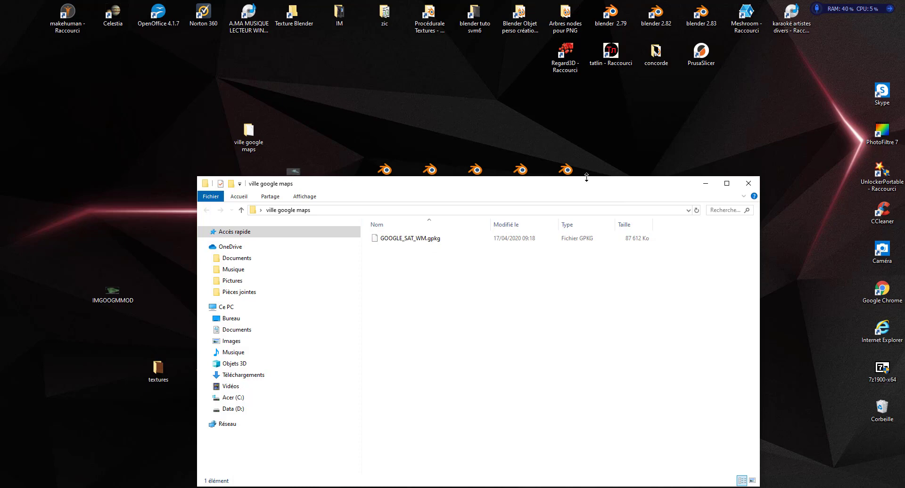
{"action": "left_click_drag", "start_coordinate": [573, 184], "coordinate": [574, 98]}
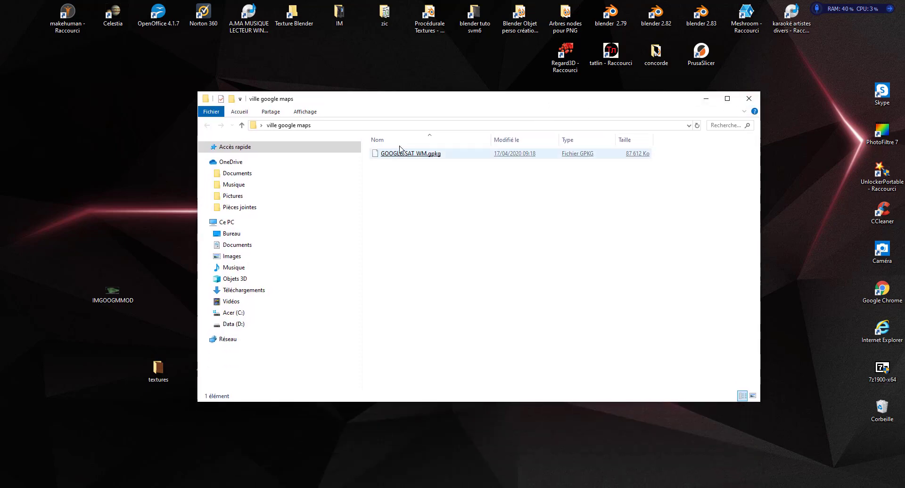
{"action": "left_click", "coordinate": [748, 100]}
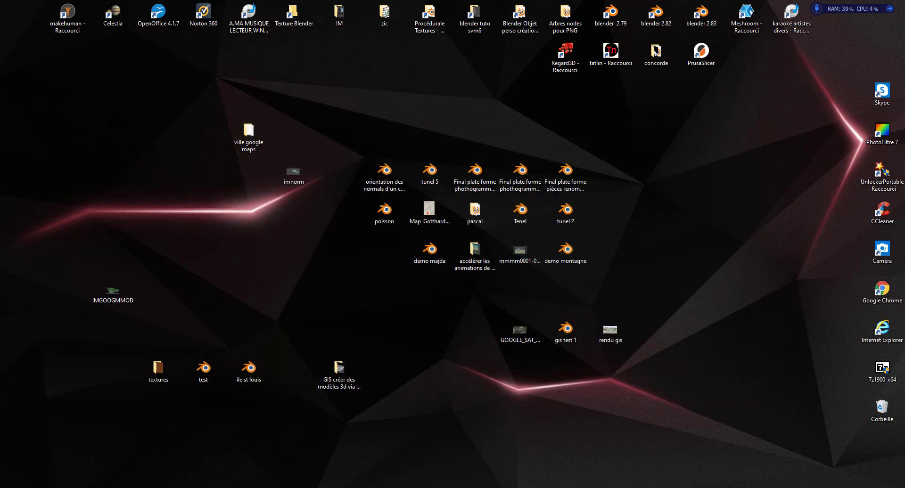
Return to the "ile st louis" Blender file and look over the city model close up and from afar.
{"action": "mouse_move", "coordinate": [658, 487]}
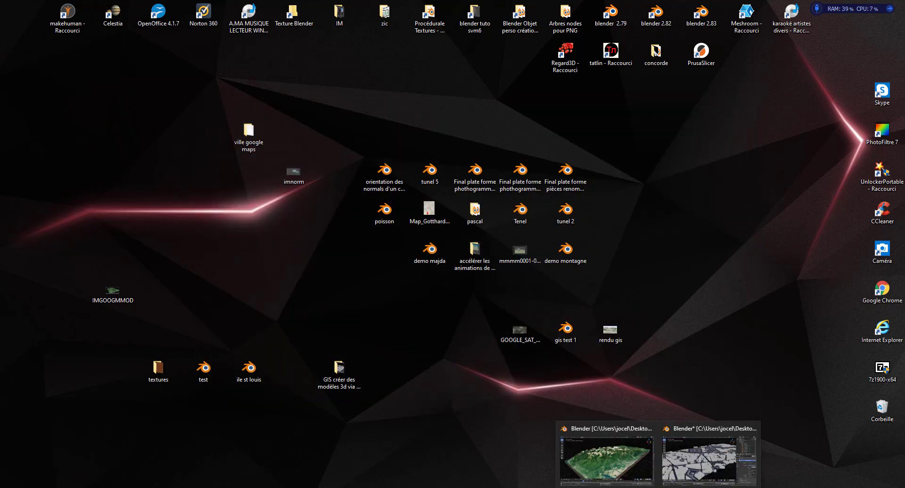
{"action": "left_click", "coordinate": [691, 462]}
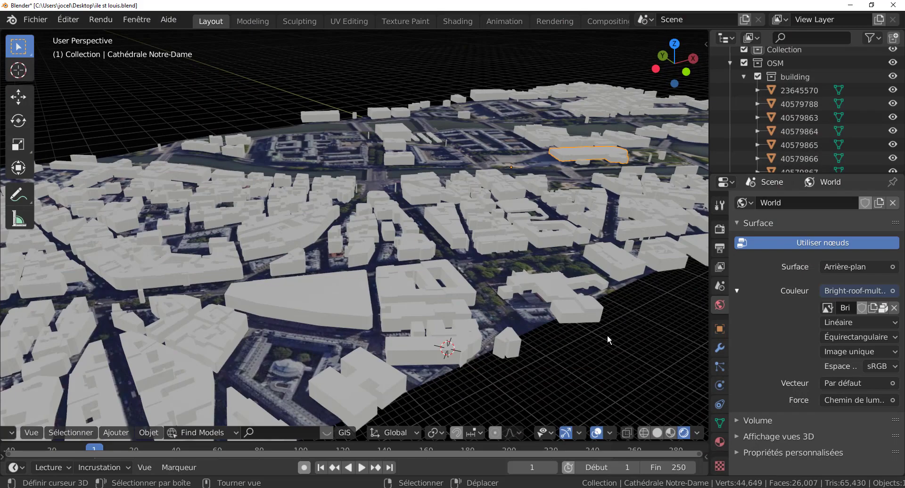
{"action": "scroll", "coordinate": [592, 337], "scroll_direction": "up", "scroll_amount": 5}
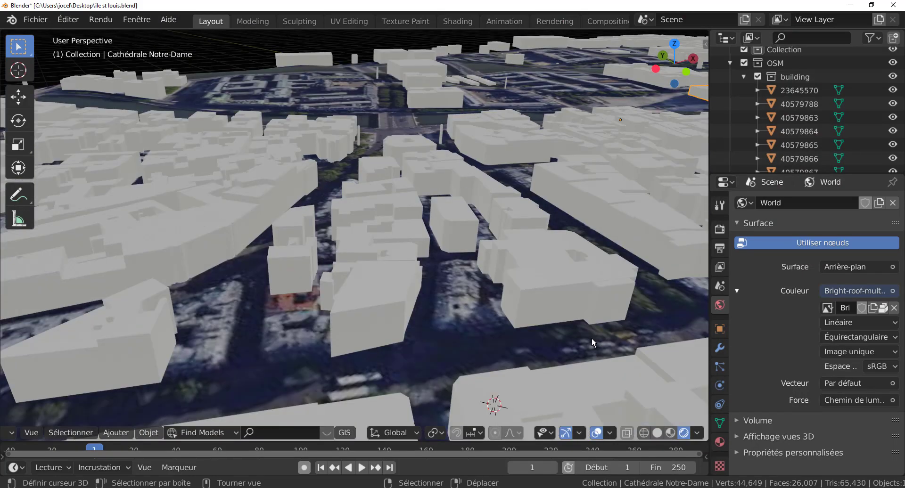
{"action": "scroll", "coordinate": [580, 330], "scroll_direction": "down", "scroll_amount": 8}
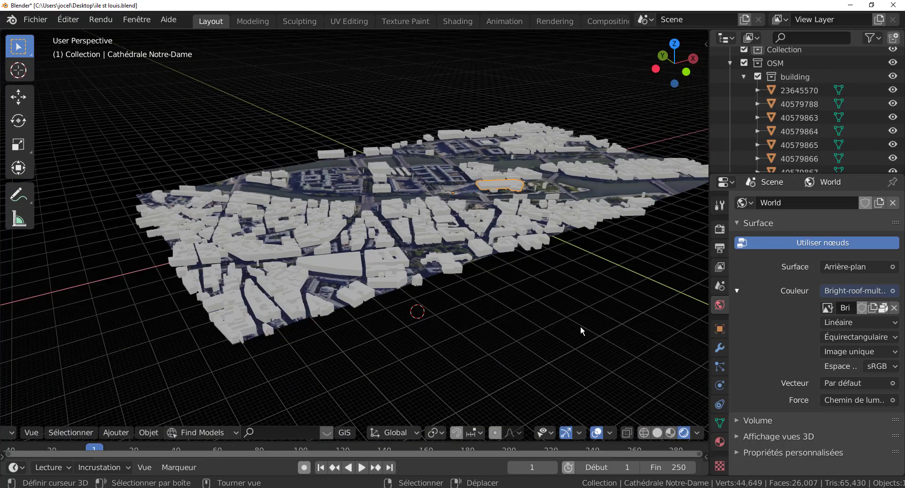
{"action": "middle_click_drag", "start_coordinate": [581, 326], "coordinate": [486, 329]}
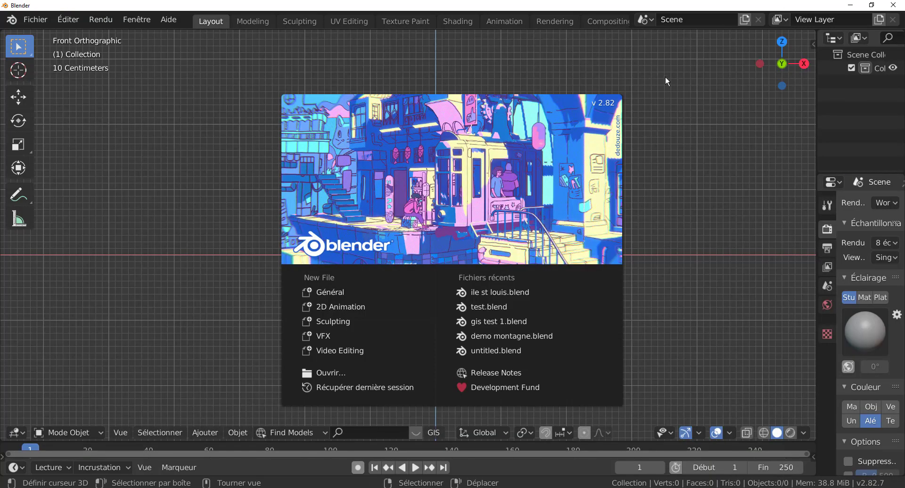
Add a web geodata basemap to the empty scene with Google as the source and Satellite as the layer.
{"action": "left_click", "coordinate": [660, 171]}
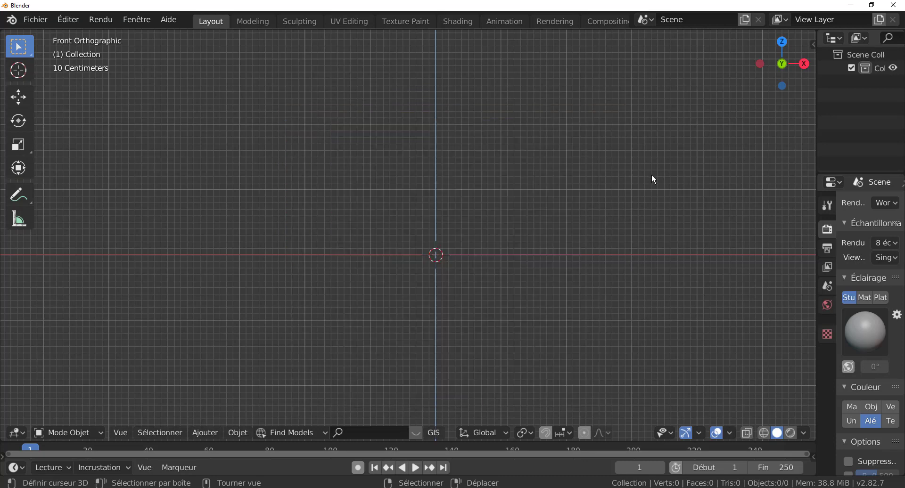
{"action": "left_click", "coordinate": [432, 433]}
{"action": "left_click", "coordinate": [433, 434]}
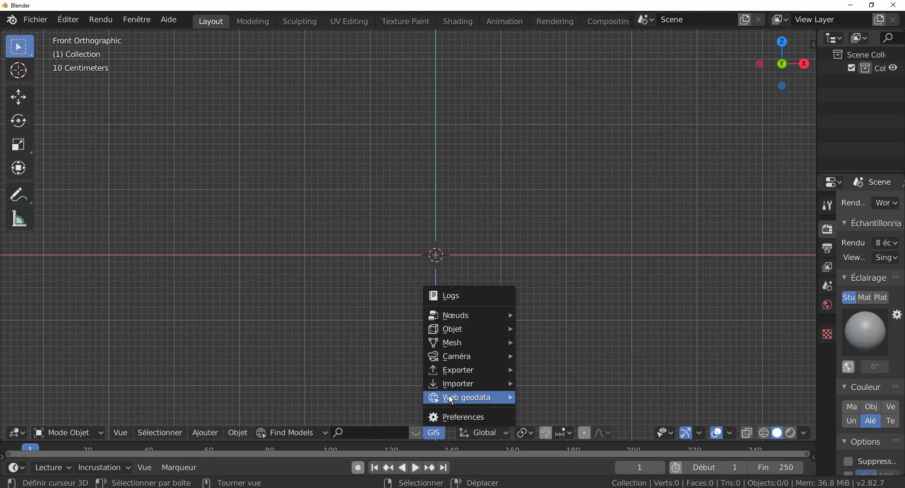
{"action": "mouse_move", "coordinate": [450, 398]}
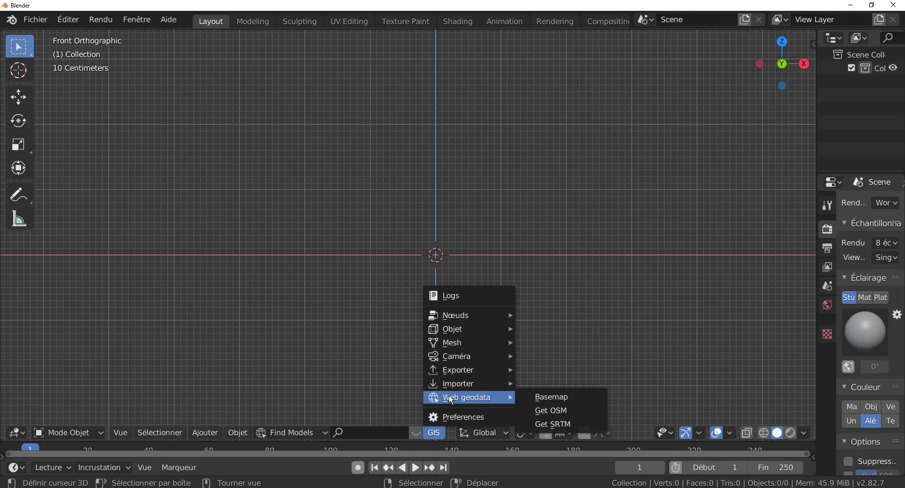
{"action": "left_click", "coordinate": [558, 399]}
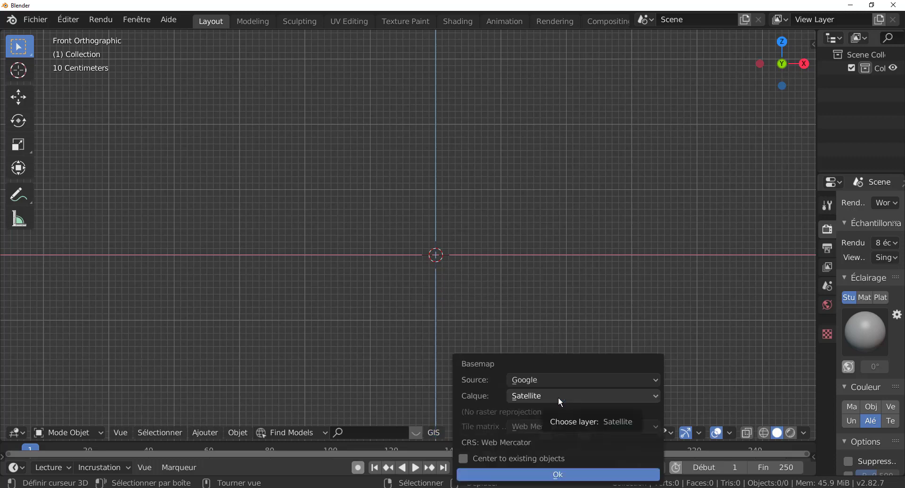
{"action": "left_click_drag", "start_coordinate": [569, 366], "coordinate": [535, 169]}
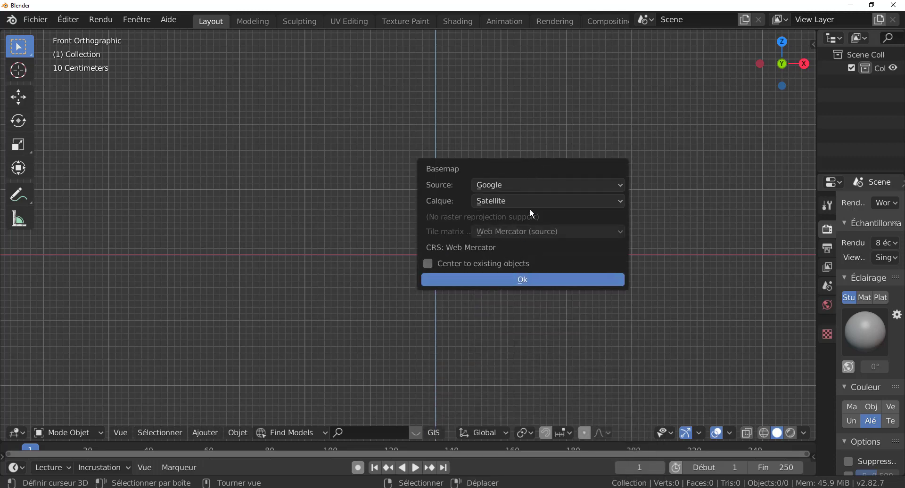
{"action": "left_click", "coordinate": [530, 185]}
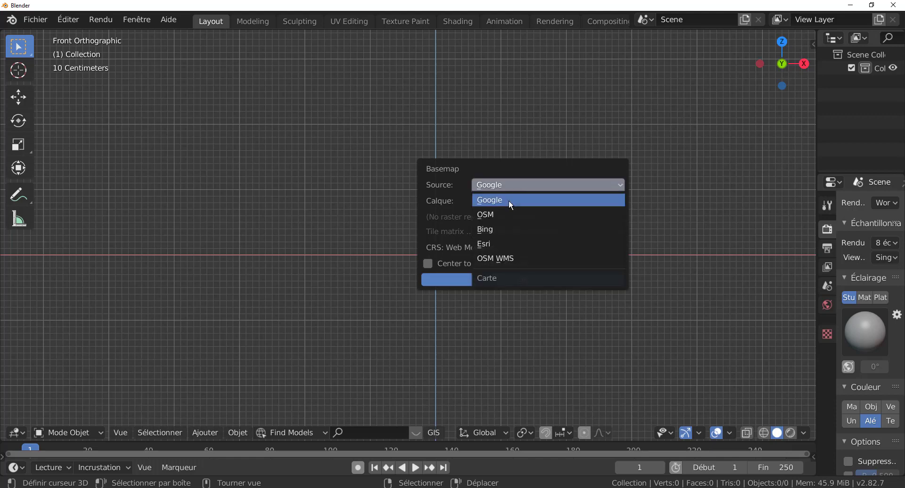
{"action": "left_click", "coordinate": [515, 197]}
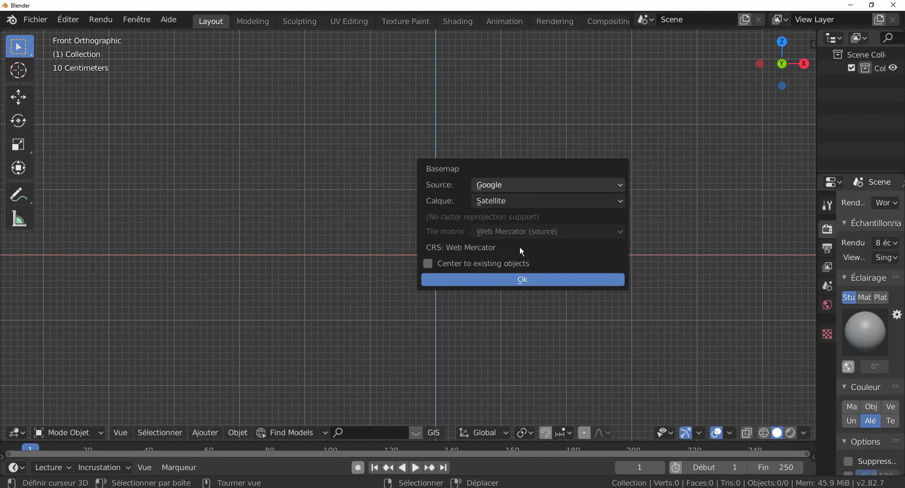
{"action": "left_click", "coordinate": [541, 204]}
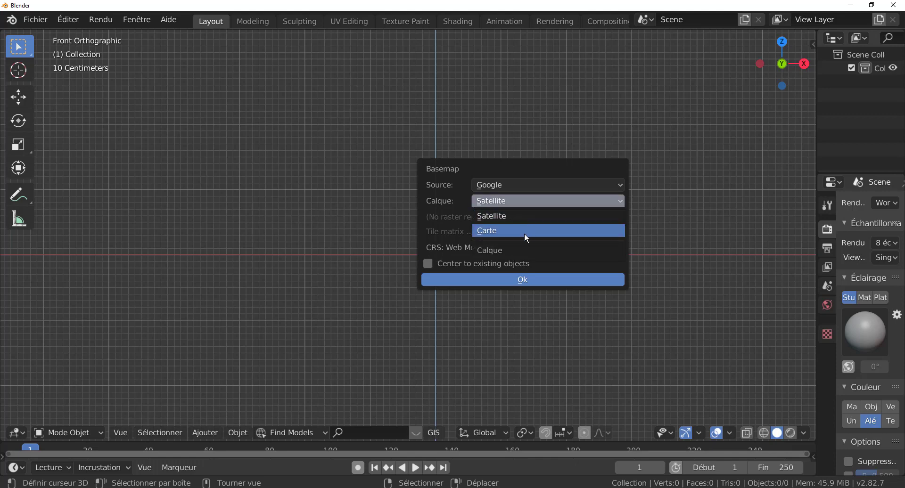
{"action": "left_click", "coordinate": [541, 199]}
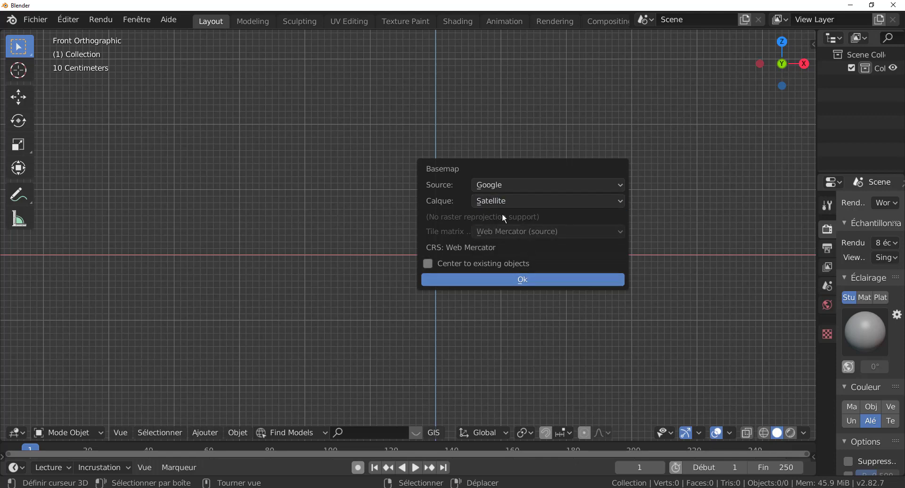
{"action": "left_click", "coordinate": [520, 281]}
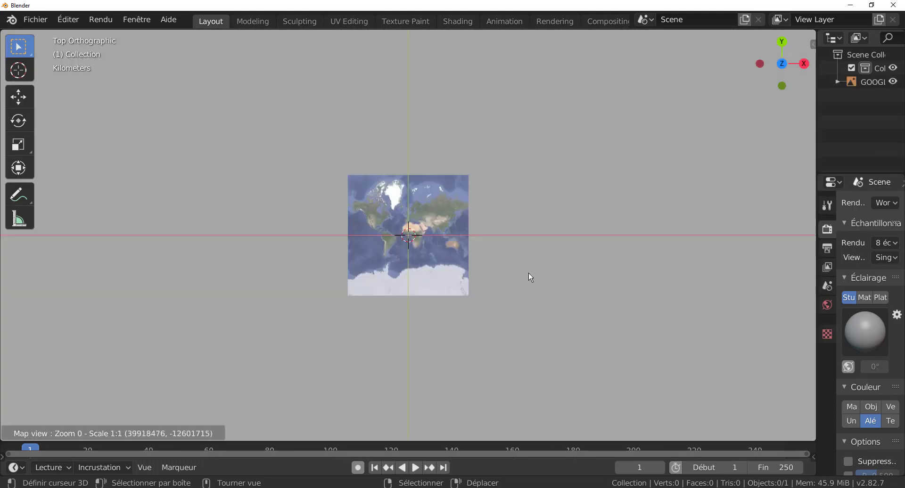
Take the satellite world map to "paris" at zoom level 20 with the basemap's Go to function.
{"action": "scroll", "coordinate": [477, 291], "scroll_direction": "up", "scroll_amount": 1}
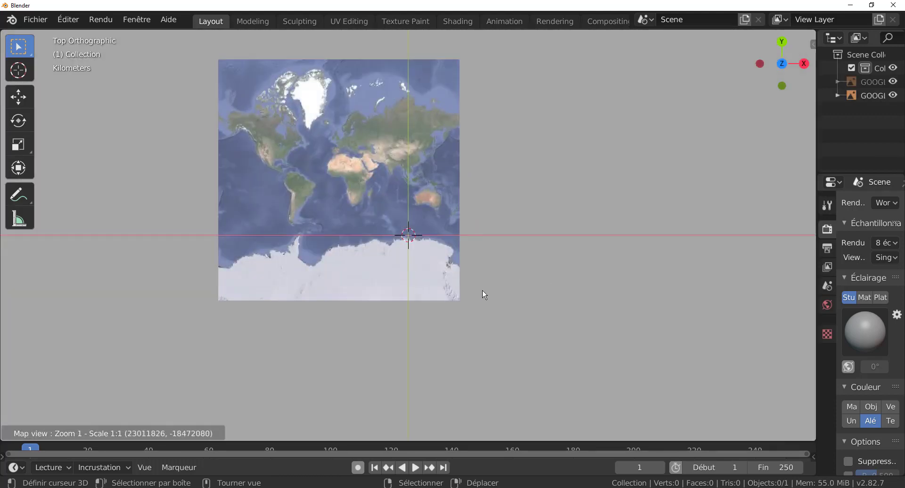
{"action": "middle_click_drag", "start_coordinate": [553, 288], "coordinate": [607, 302]}
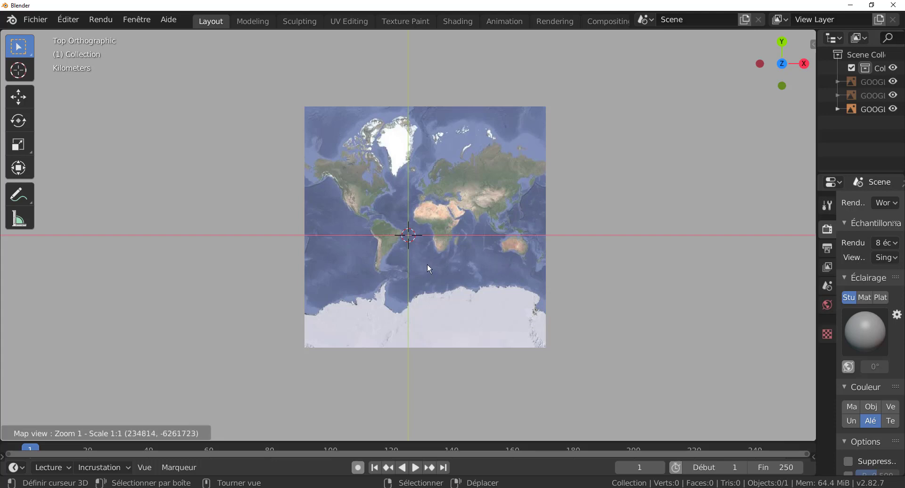
{"action": "scroll", "coordinate": [428, 258], "scroll_direction": "up", "scroll_amount": 1}
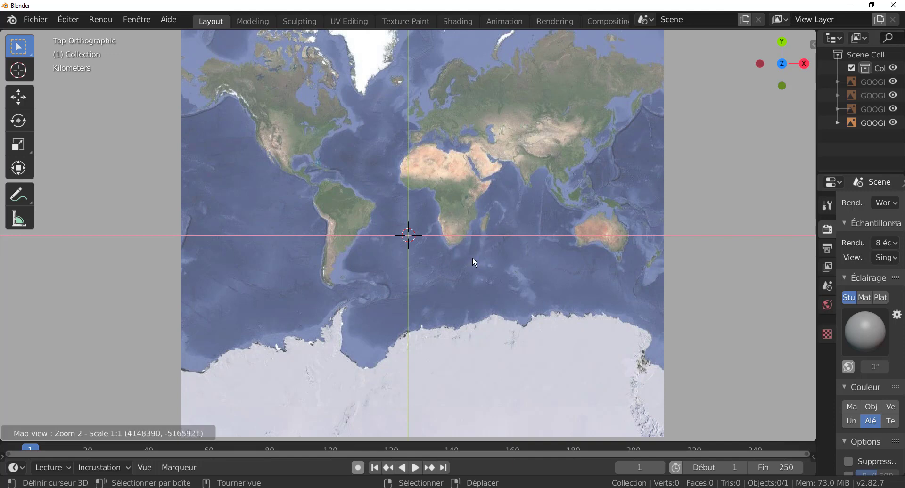
{"action": "scroll", "coordinate": [490, 256], "scroll_direction": "down", "scroll_amount": 1}
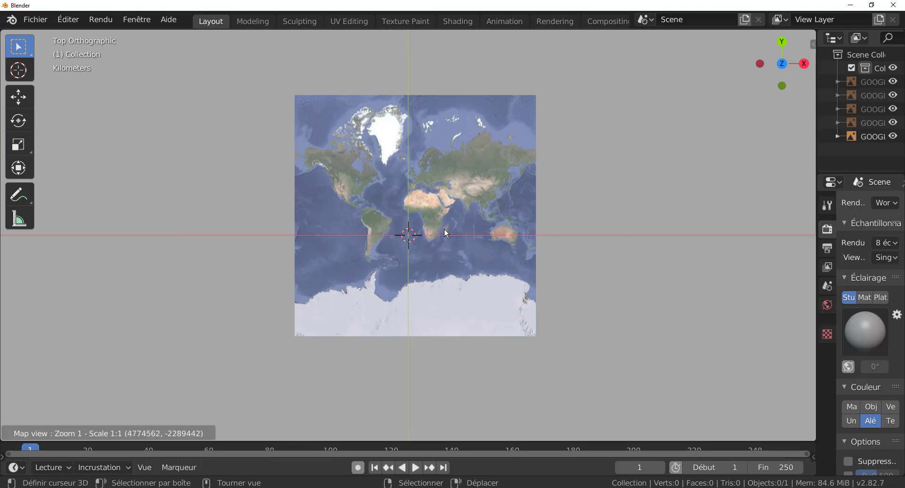
{"action": "key", "text": "g"}
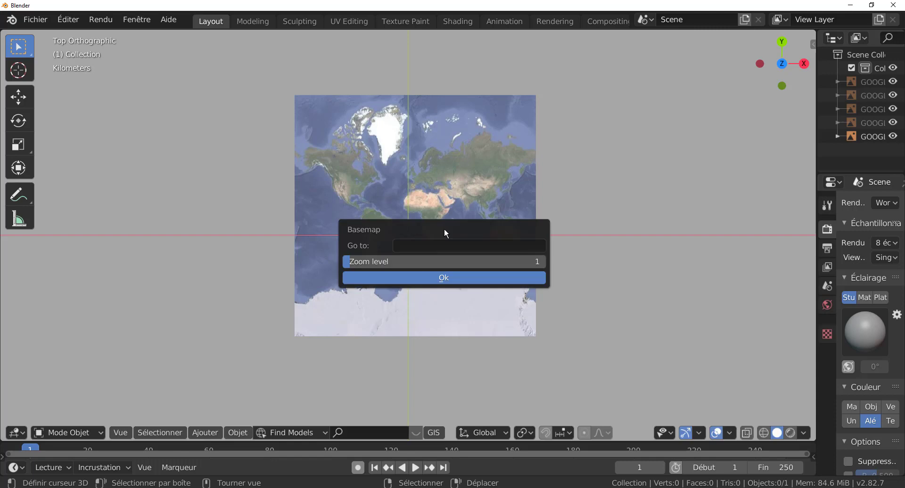
{"action": "left_click", "coordinate": [414, 245]}
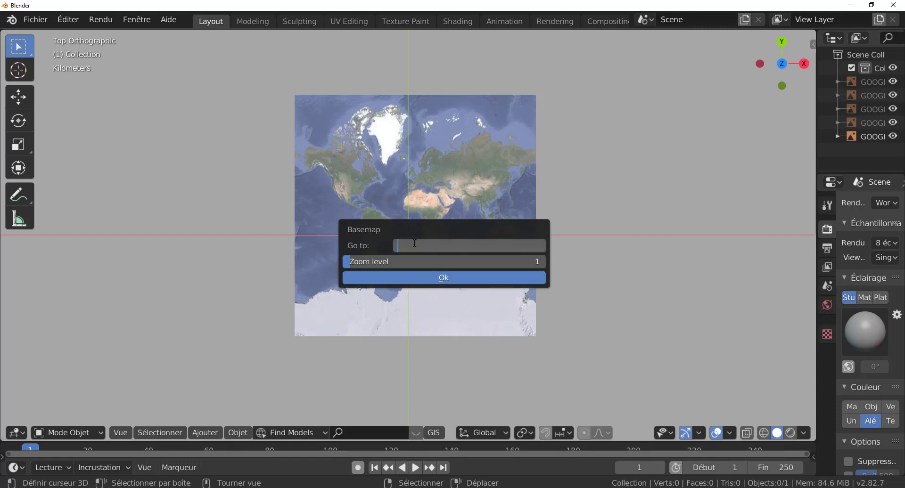
{"action": "type", "text": "paris"}
{"action": "key", "text": "Return"}
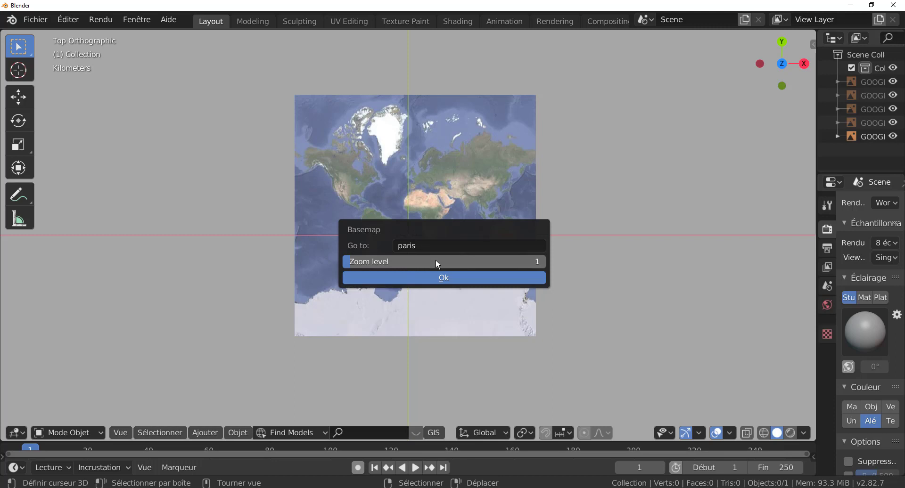
{"action": "left_click", "coordinate": [497, 264]}
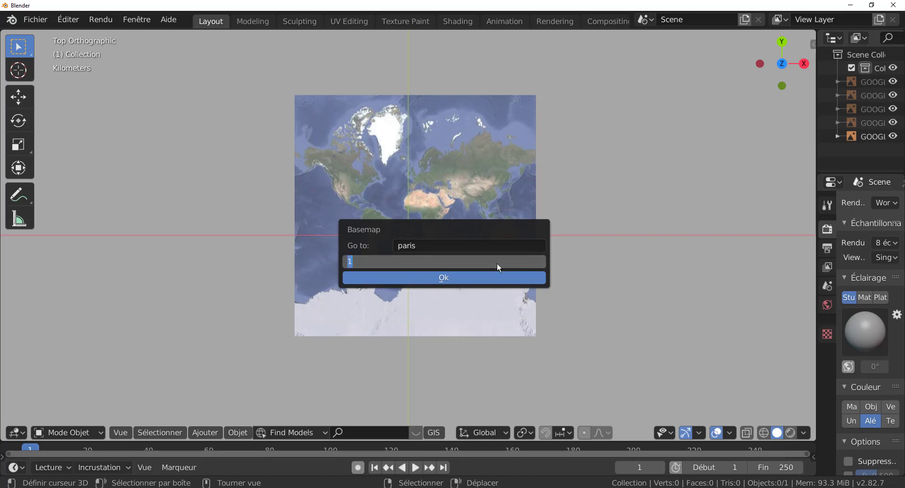
{"action": "type", "text": "20"}
{"action": "left_click", "coordinate": [445, 277]}
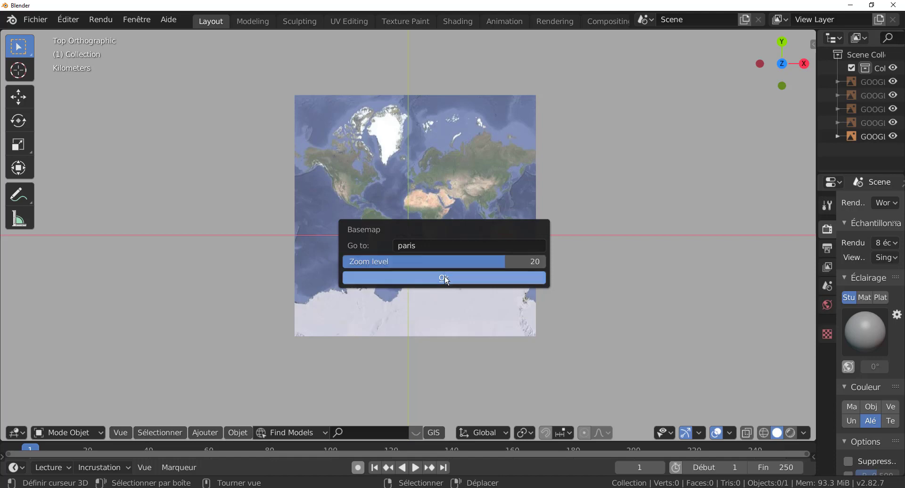
{"action": "left_click", "coordinate": [445, 277]}
Examine the satellite map of central Paris around the Seine islands, both close up and over a wider area.
{"action": "scroll", "coordinate": [446, 281], "scroll_direction": "down", "scroll_amount": 1}
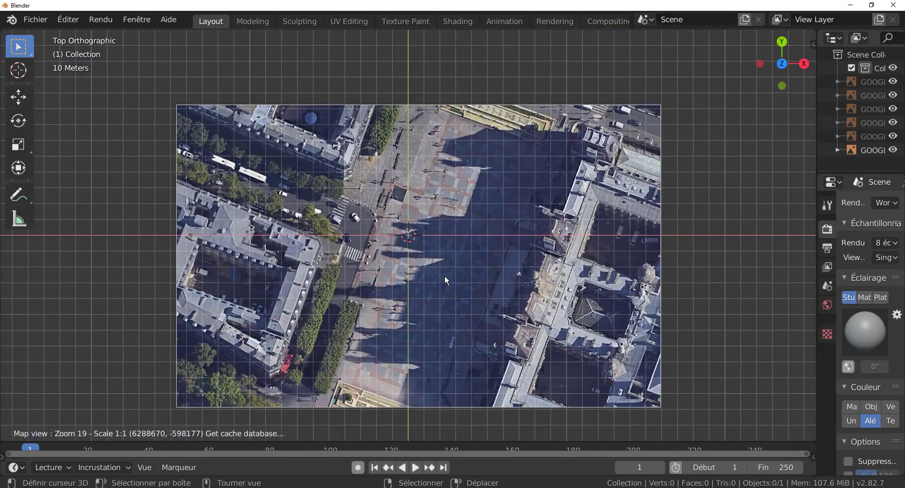
{"action": "scroll", "coordinate": [446, 281], "scroll_direction": "down", "scroll_amount": 2}
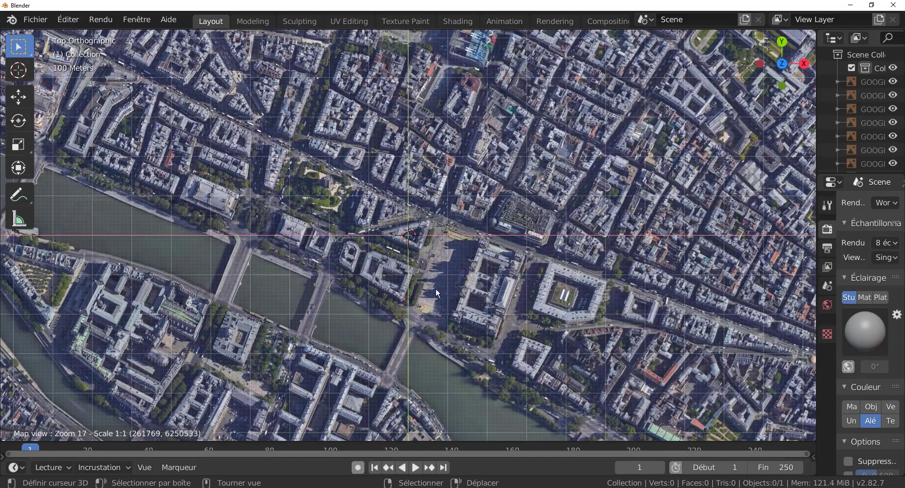
{"action": "middle_click_drag", "start_coordinate": [435, 287], "coordinate": [516, 135]}
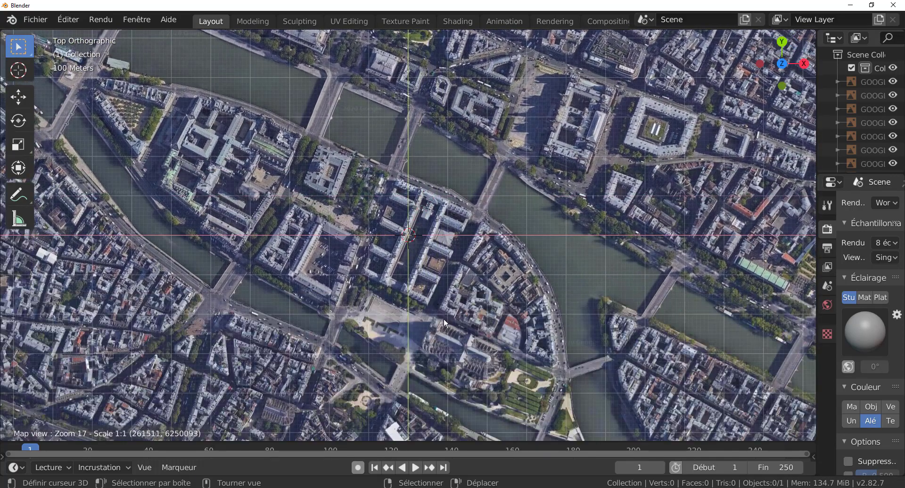
{"action": "middle_click_drag", "start_coordinate": [443, 318], "coordinate": [477, 220]}
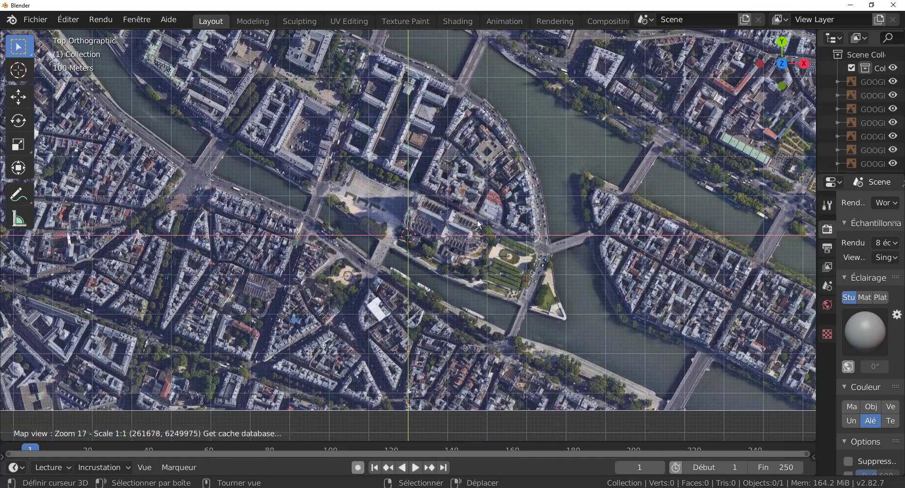
{"action": "scroll", "coordinate": [477, 222], "scroll_direction": "up", "scroll_amount": 1}
{"action": "scroll", "coordinate": [482, 287], "scroll_direction": "down", "scroll_amount": 1}
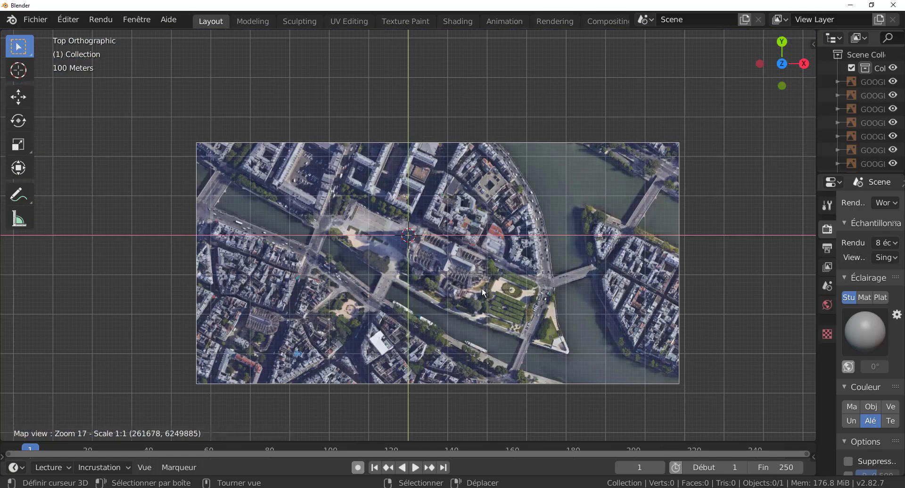
{"action": "scroll", "coordinate": [482, 286], "scroll_direction": "down", "scroll_amount": 1}
{"action": "middle_click_drag", "start_coordinate": [524, 222], "coordinate": [558, 321]}
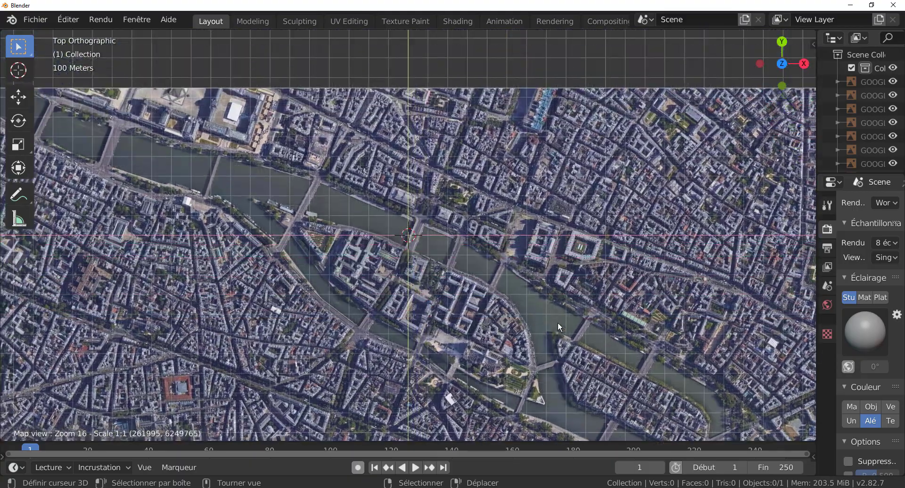
{"action": "scroll", "coordinate": [448, 244], "scroll_direction": "down", "scroll_amount": 1}
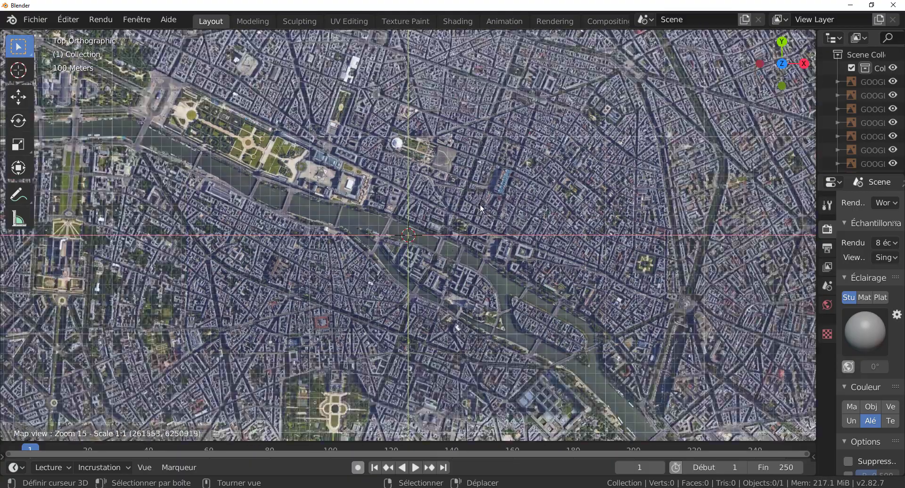
Inspect the Louvre courtyard on the satellite map and follow the Seine west past the Tuileries gardens to the Grand Palais.
{"action": "middle_click_drag", "start_coordinate": [480, 203], "coordinate": [670, 266]}
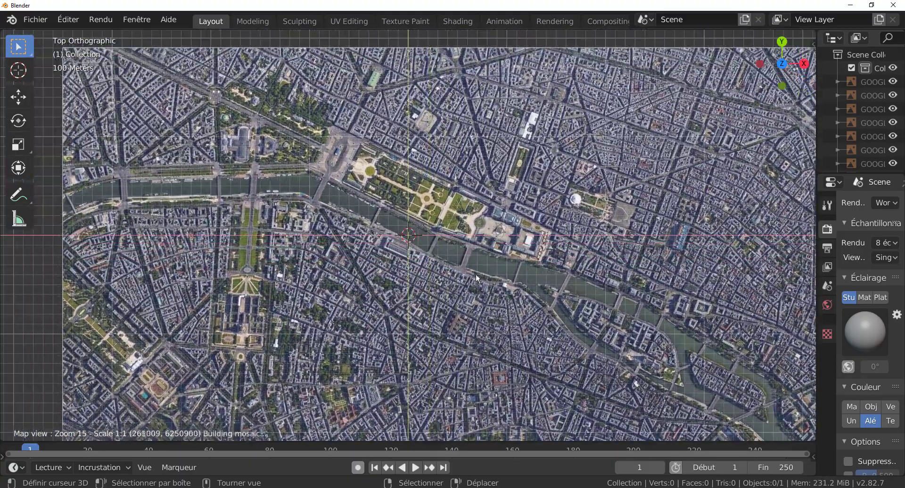
{"action": "scroll", "coordinate": [451, 248], "scroll_direction": "up", "scroll_amount": 1}
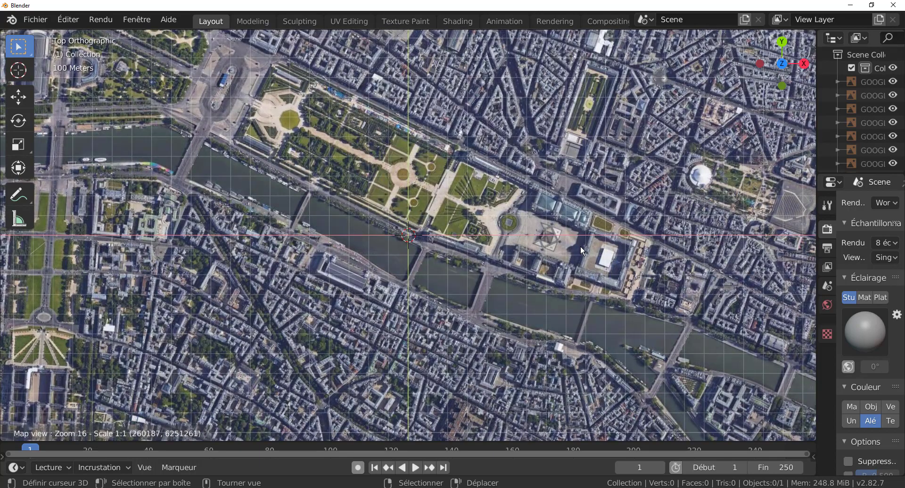
{"action": "scroll", "coordinate": [582, 247], "scroll_direction": "up", "scroll_amount": 1}
{"action": "scroll", "coordinate": [524, 228], "scroll_direction": "up", "scroll_amount": 1}
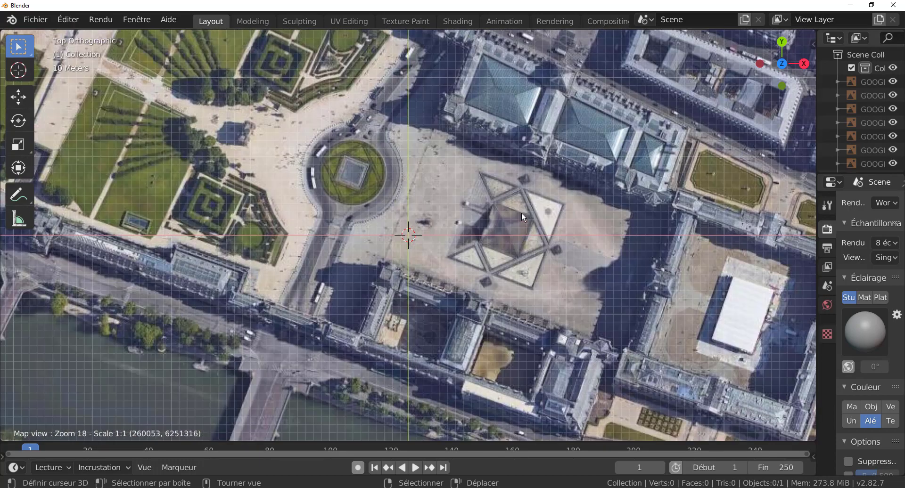
{"action": "scroll", "coordinate": [532, 240], "scroll_direction": "down", "scroll_amount": 2}
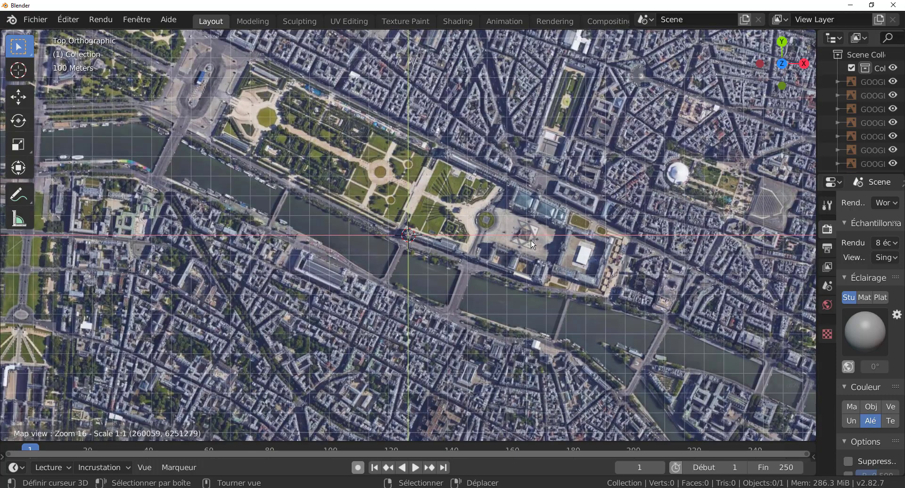
{"action": "left_click_drag", "start_coordinate": [592, 307], "coordinate": [465, 237]}
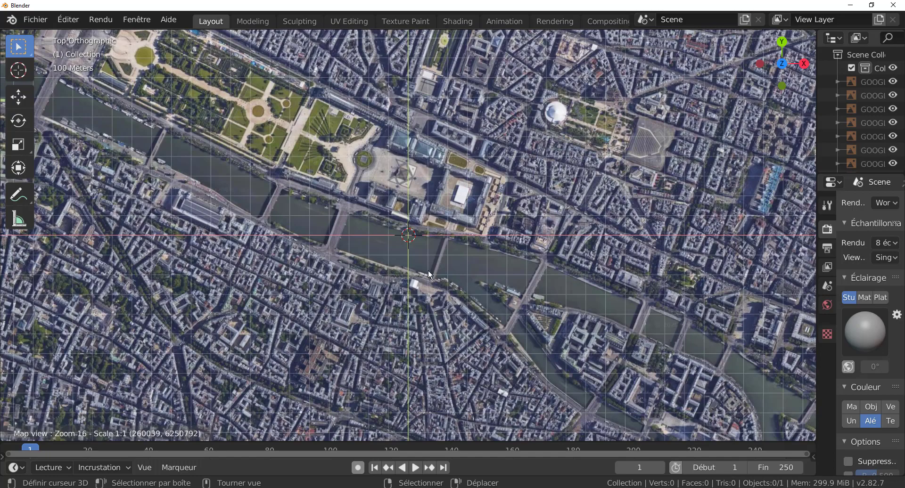
{"action": "left_click_drag", "start_coordinate": [686, 377], "coordinate": [776, 387]}
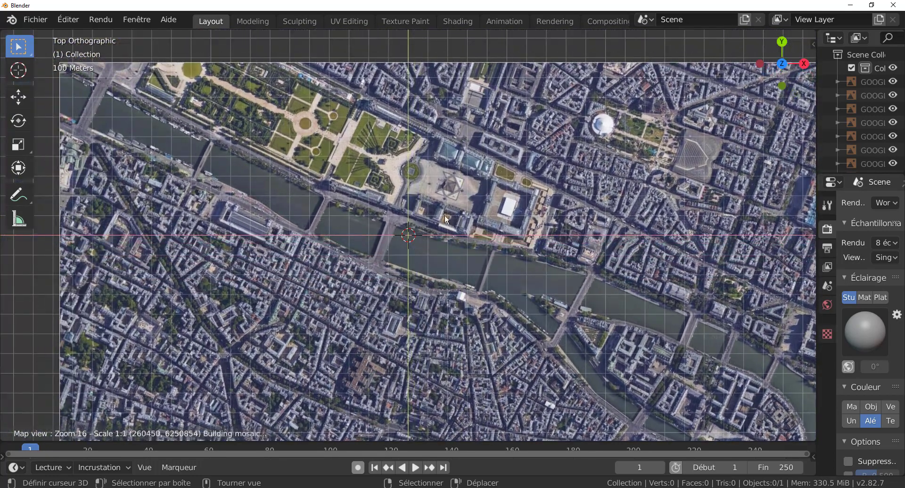
{"action": "left_click_drag", "start_coordinate": [424, 168], "coordinate": [598, 273]}
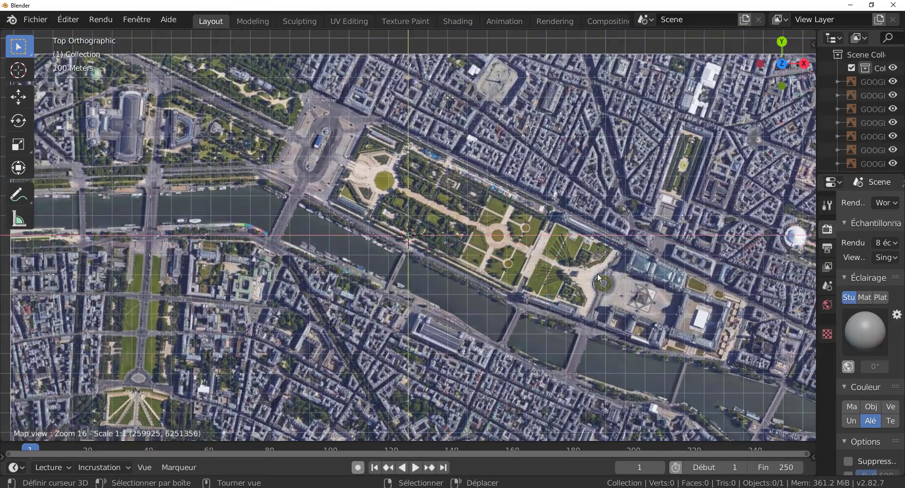
{"action": "left_click_drag", "start_coordinate": [442, 245], "coordinate": [664, 295]}
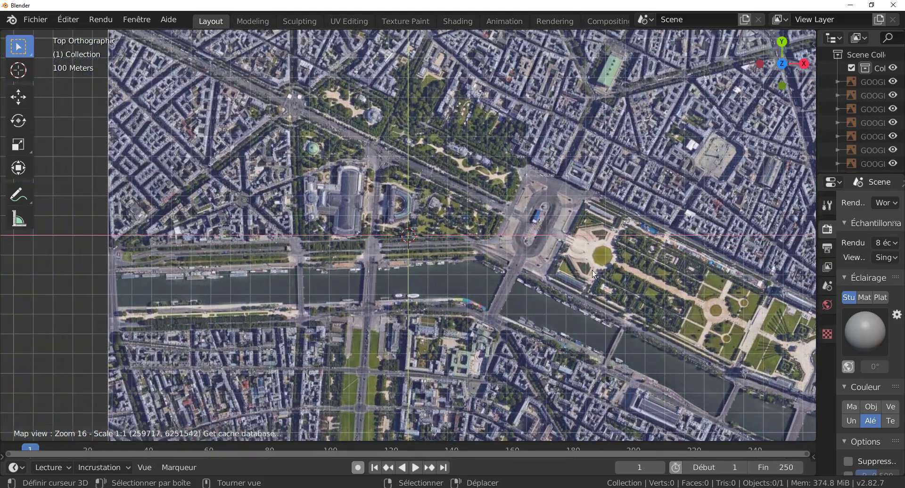
{"action": "left_click_drag", "start_coordinate": [462, 253], "coordinate": [536, 281]}
{"action": "scroll", "coordinate": [433, 242], "scroll_direction": "up", "scroll_amount": 1}
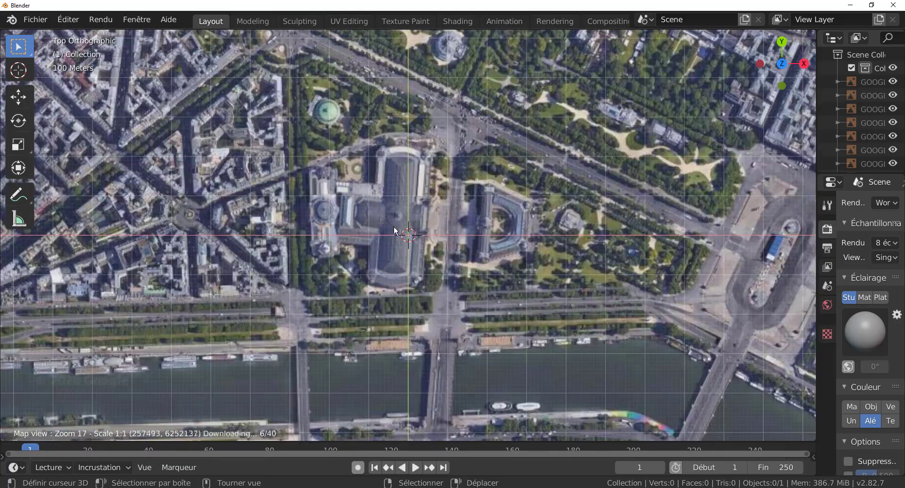
Inspect the Grand Palais surroundings on the satellite map and follow the Seine southwest to the Eiffel Tower and Champ de Mars.
{"action": "left_click_drag", "start_coordinate": [422, 232], "coordinate": [524, 258]}
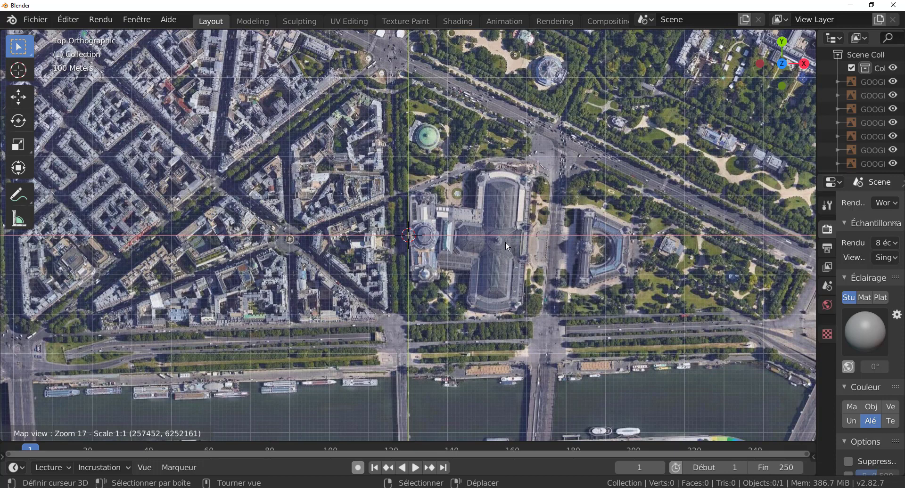
{"action": "left_click_drag", "start_coordinate": [505, 250], "coordinate": [514, 290]}
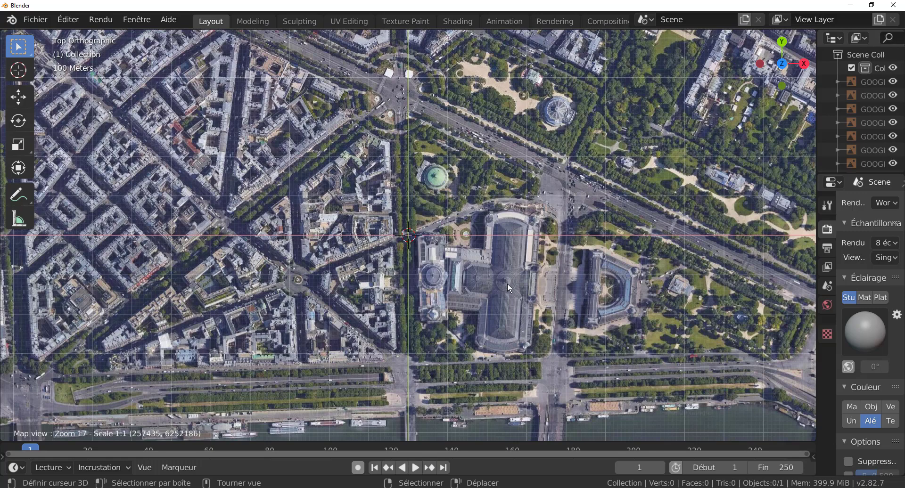
{"action": "scroll", "coordinate": [424, 178], "scroll_direction": "down", "scroll_amount": 1}
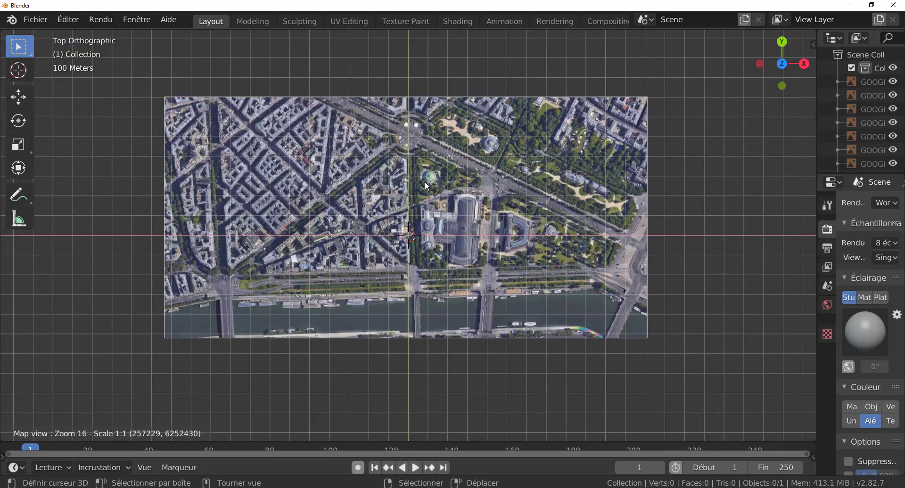
{"action": "left_click_drag", "start_coordinate": [275, 283], "coordinate": [459, 106]}
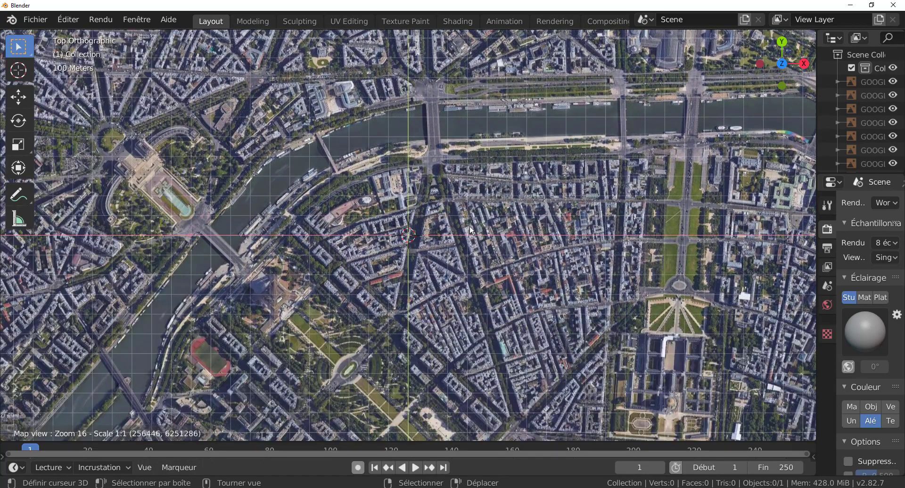
{"action": "left_click_drag", "start_coordinate": [283, 295], "coordinate": [377, 196]}
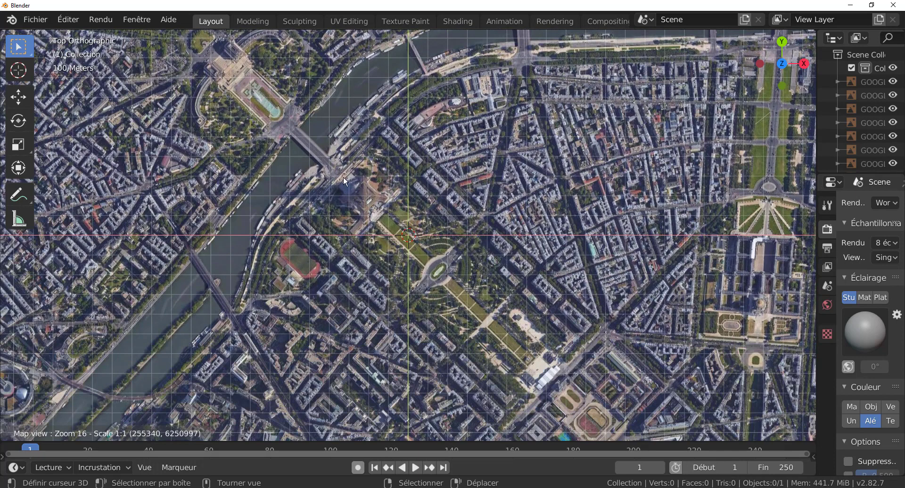
{"action": "scroll", "coordinate": [343, 174], "scroll_direction": "up", "scroll_amount": 1}
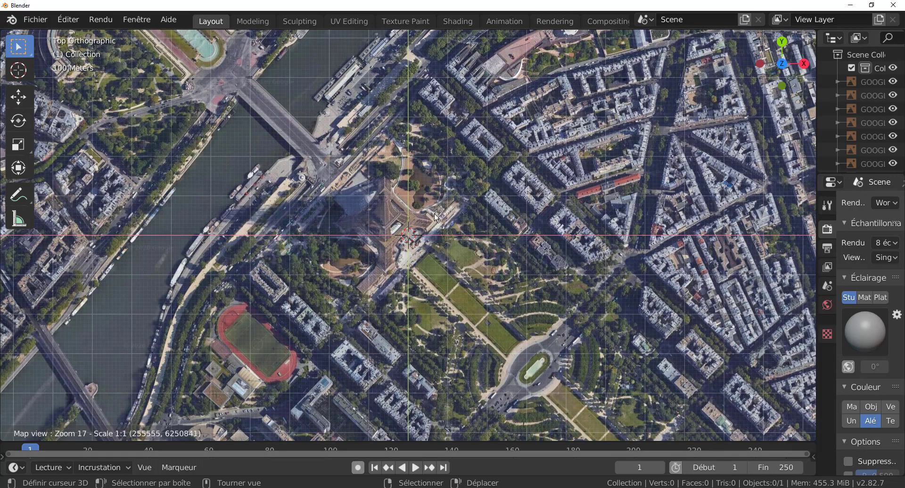
{"action": "scroll", "coordinate": [437, 128], "scroll_direction": "down", "scroll_amount": 1}
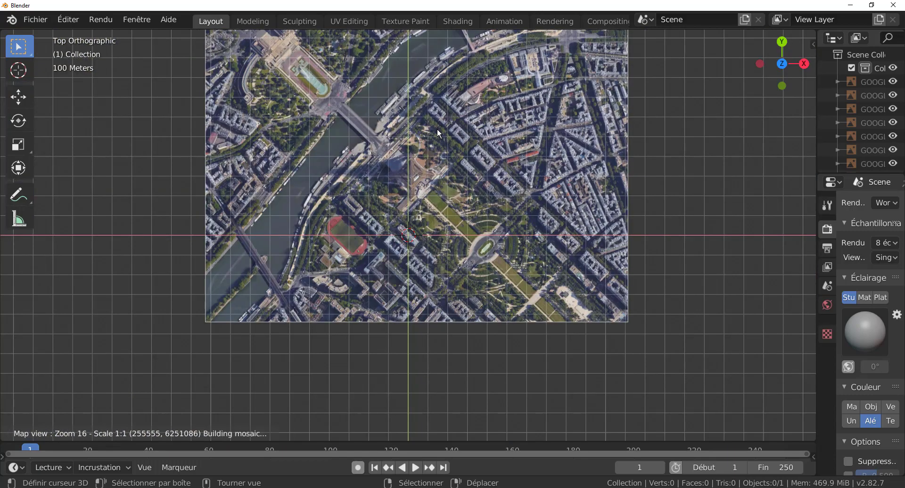
{"action": "left_click_drag", "start_coordinate": [541, 115], "coordinate": [326, 139]}
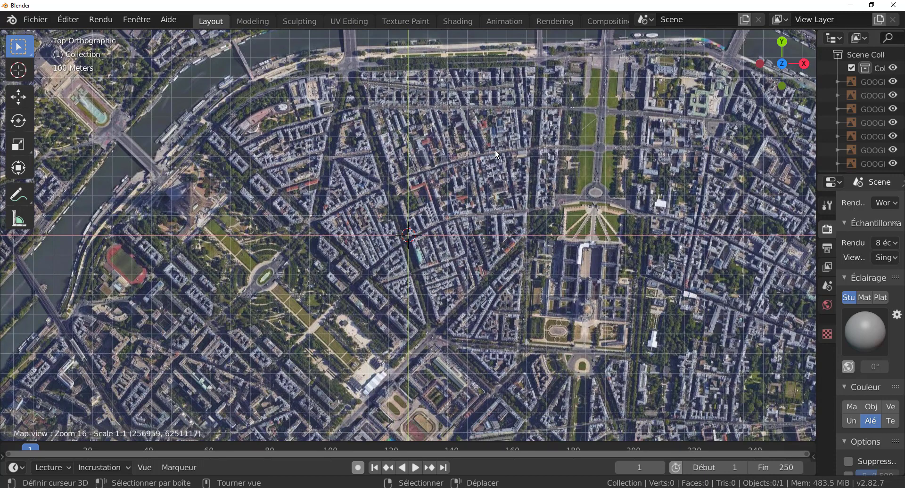
{"action": "scroll", "coordinate": [547, 146], "scroll_direction": "down", "scroll_amount": 1}
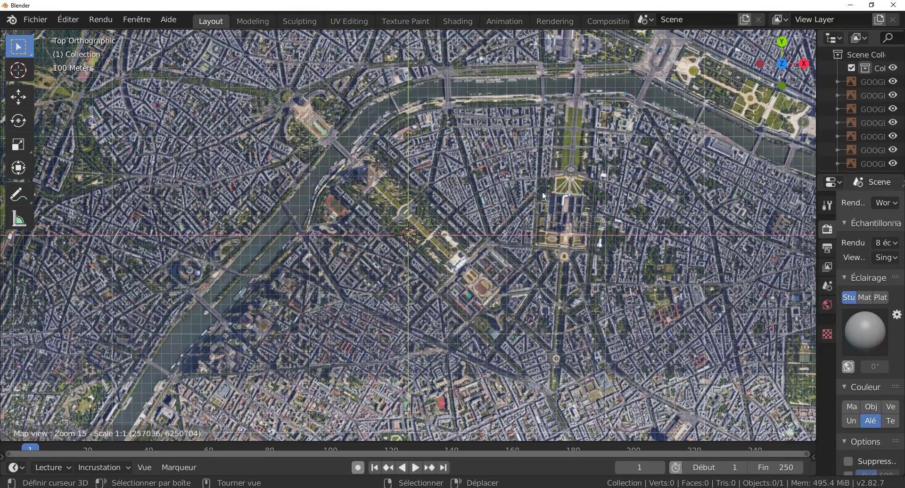
Examine the Champs-Élysées and the Arc de Triomphe roundabout on the satellite map, both close up and with the surrounding avenues.
{"action": "middle_click_drag", "start_coordinate": [555, 184], "coordinate": [516, 324]}
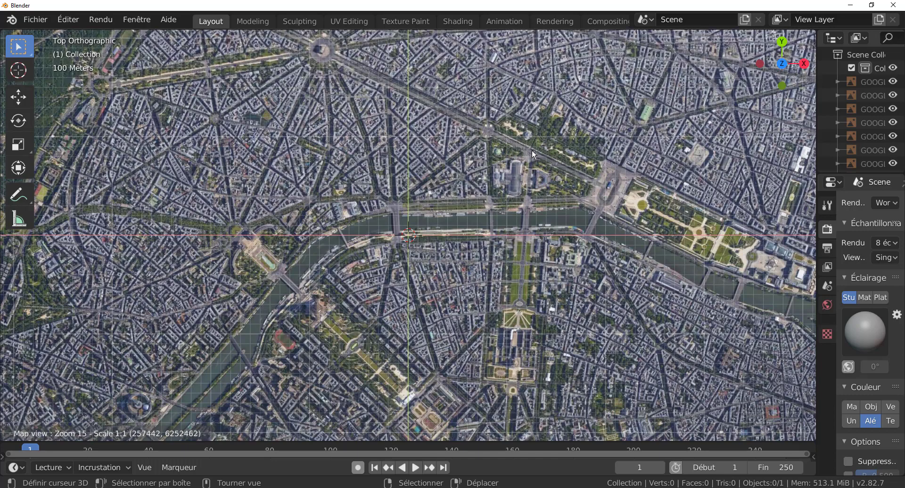
{"action": "scroll", "coordinate": [530, 149], "scroll_direction": "up", "scroll_amount": 1}
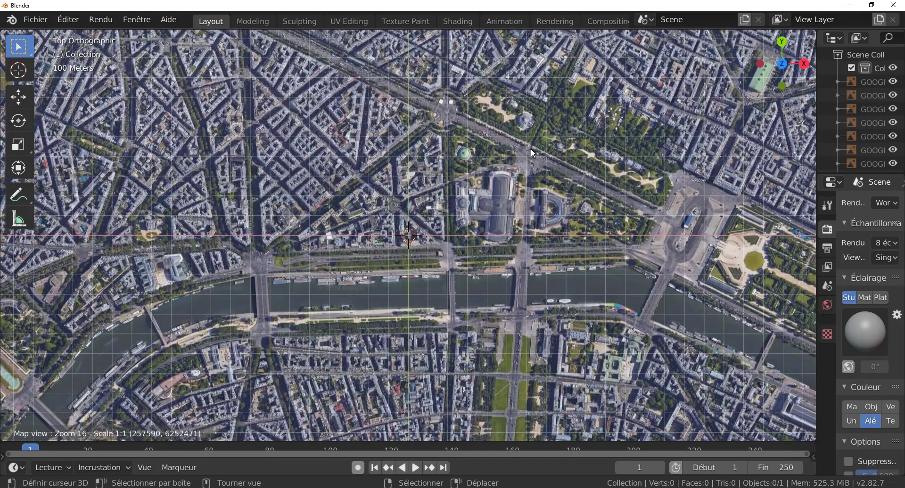
{"action": "middle_click_drag", "start_coordinate": [625, 246], "coordinate": [623, 246]}
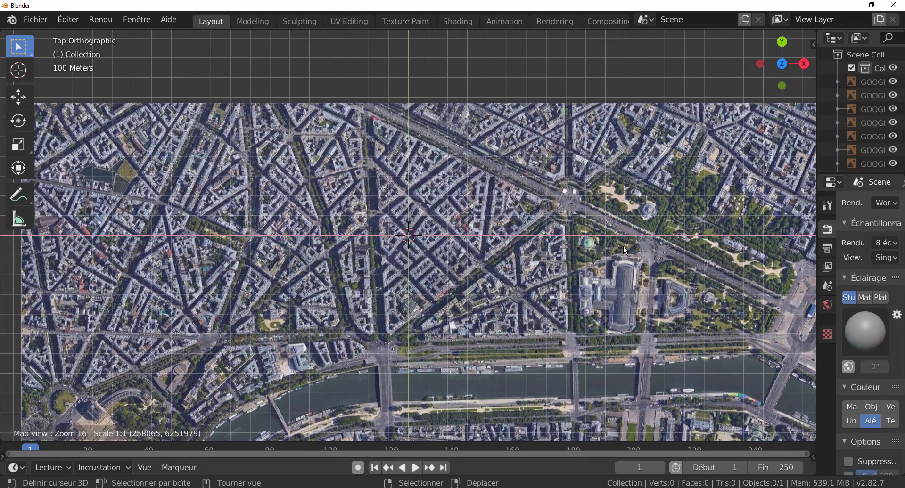
{"action": "middle_click_drag", "start_coordinate": [400, 155], "coordinate": [568, 283]}
{"action": "middle_click_drag", "start_coordinate": [430, 199], "coordinate": [514, 264]}
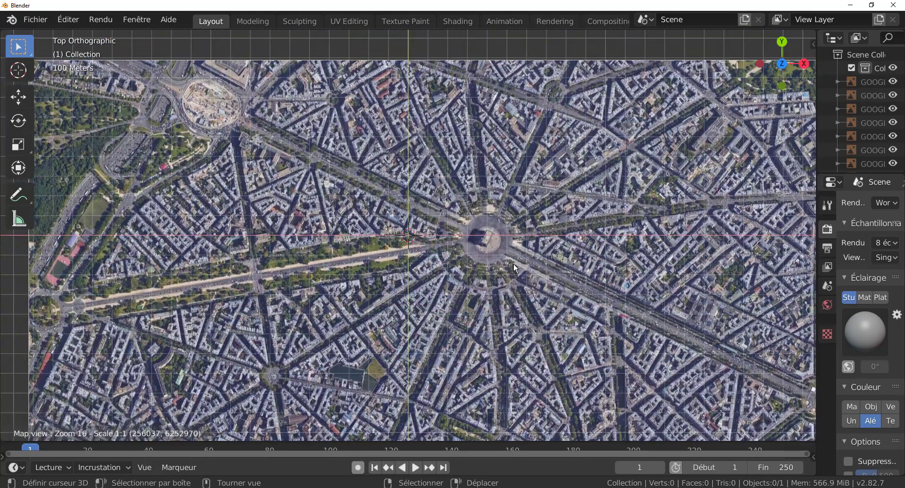
{"action": "scroll", "coordinate": [478, 238], "scroll_direction": "up", "scroll_amount": 2}
{"action": "middle_click_drag", "start_coordinate": [544, 236], "coordinate": [559, 229]}
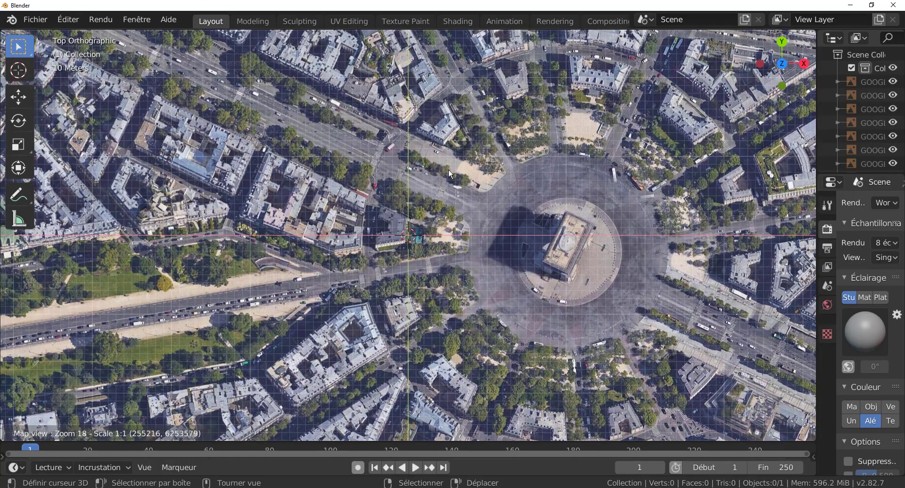
{"action": "scroll", "coordinate": [212, 90], "scroll_direction": "down", "scroll_amount": 1}
{"action": "middle_click_drag", "start_coordinate": [227, 112], "coordinate": [457, 222]}
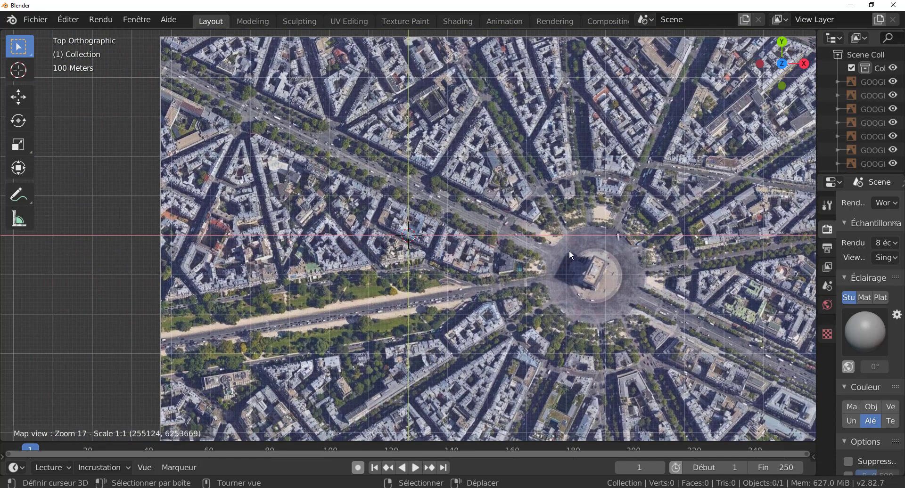
{"action": "scroll", "coordinate": [570, 250], "scroll_direction": "down", "scroll_amount": 1}
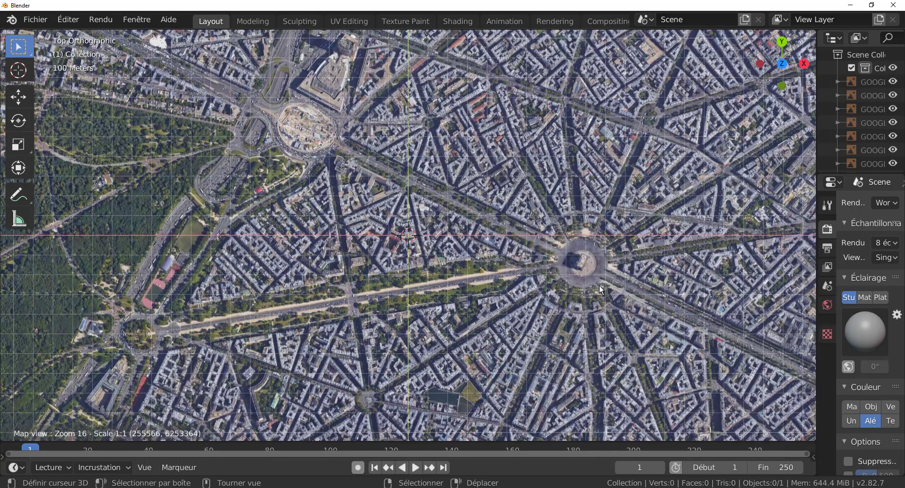
Survey the wider area from the Arc de Triomphe to the Place de la Concorde and the Invalides esplanade across the Seine.
{"action": "scroll", "coordinate": [599, 287], "scroll_direction": "down", "scroll_amount": 1}
{"action": "middle_click_drag", "start_coordinate": [595, 273], "coordinate": [353, 145]}
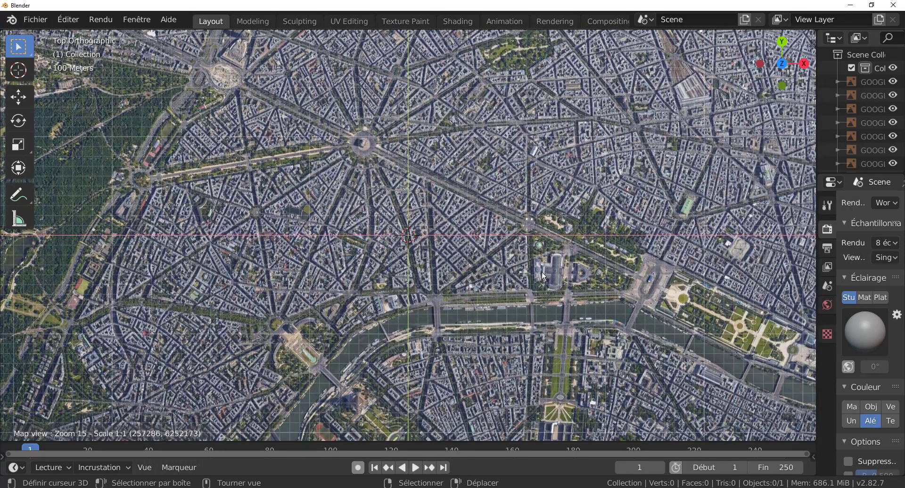
{"action": "middle_click_drag", "start_coordinate": [561, 240], "coordinate": [417, 204]}
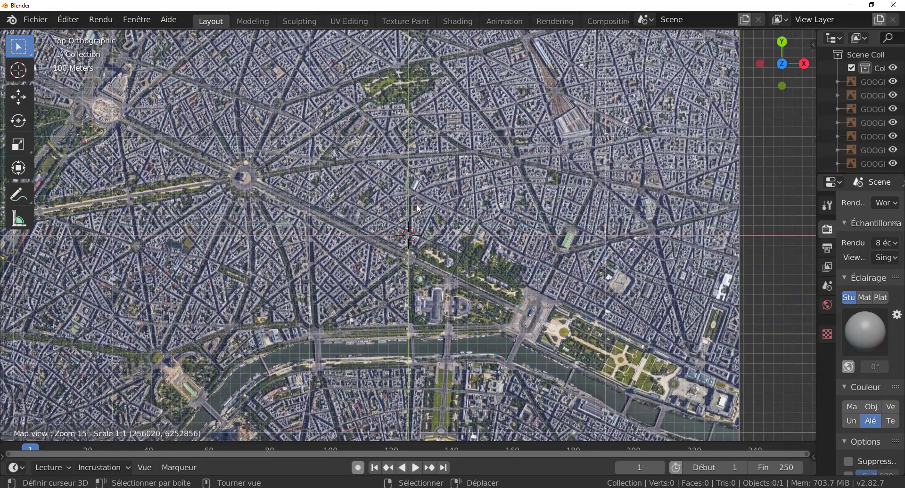
{"action": "scroll", "coordinate": [474, 222], "scroll_direction": "down", "scroll_amount": 1}
{"action": "middle_click_drag", "start_coordinate": [475, 227], "coordinate": [461, 182]}
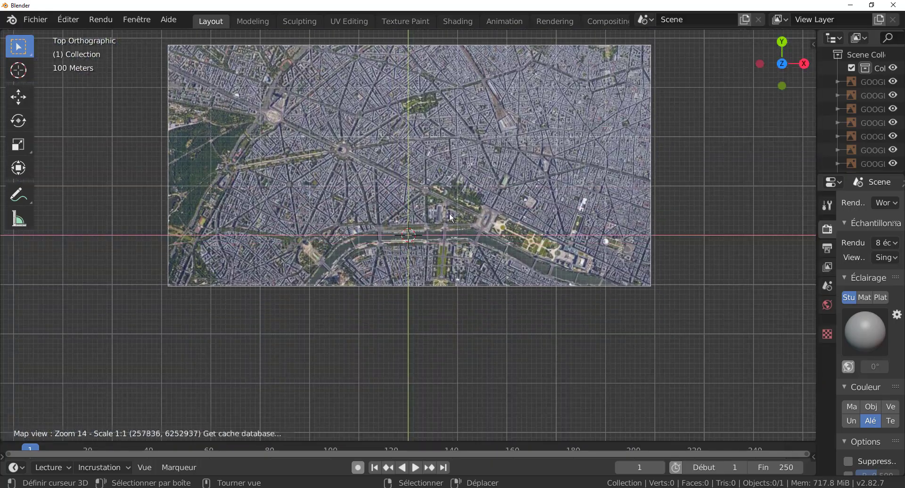
{"action": "scroll", "coordinate": [448, 214], "scroll_direction": "up", "scroll_amount": 2}
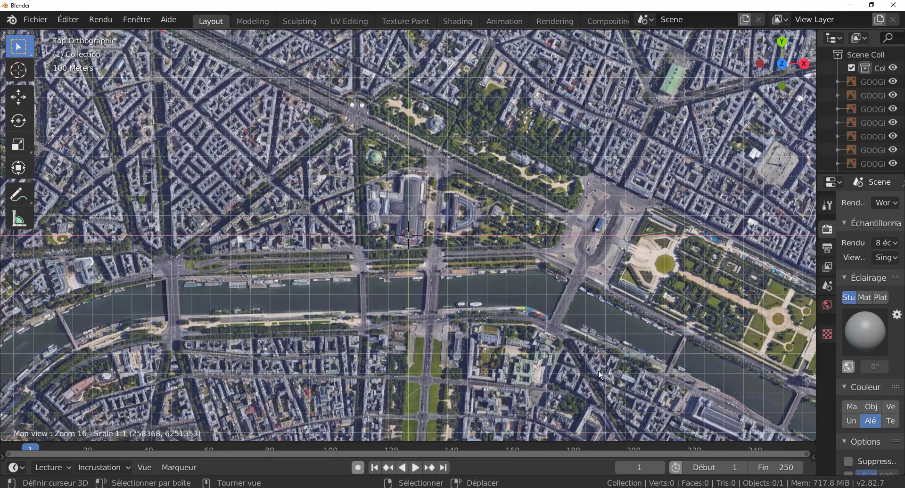
{"action": "middle_click_drag", "start_coordinate": [576, 361], "coordinate": [557, 203]}
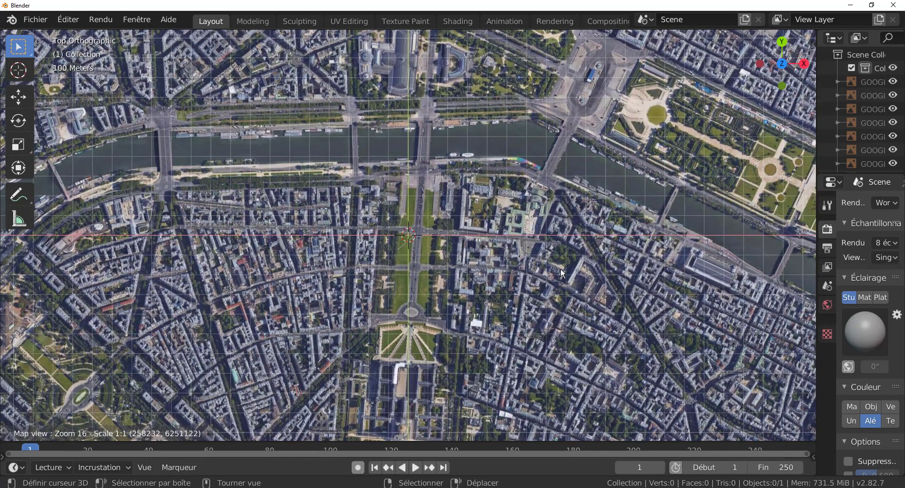
{"action": "scroll", "coordinate": [561, 271], "scroll_direction": "down", "scroll_amount": 1}
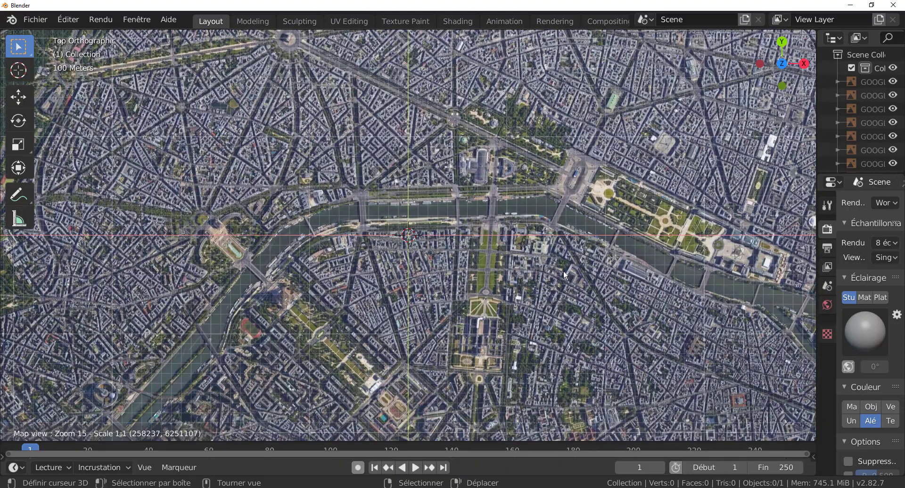
Frame Notre-Dame and the Île de la Cité at zoom level 18 and export the satellite basemap as a textured plane.
{"action": "middle_click_drag", "start_coordinate": [647, 301], "coordinate": [158, 182]}
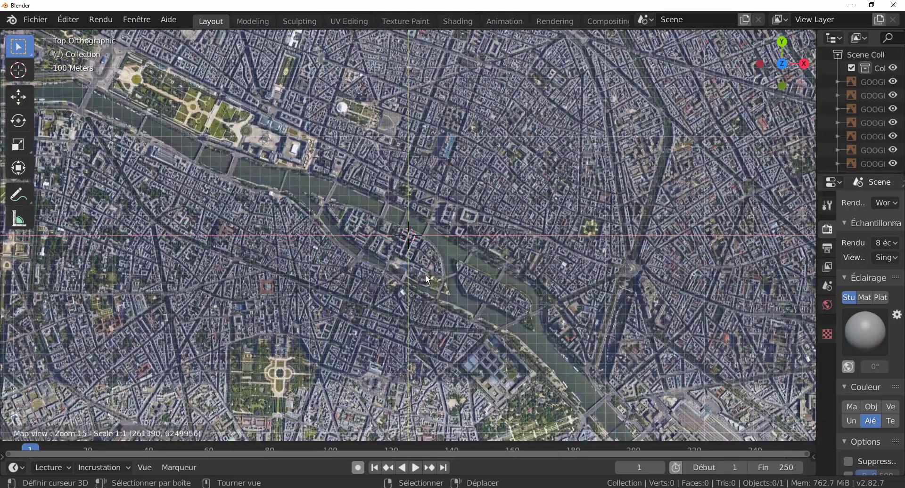
{"action": "scroll", "coordinate": [429, 275], "scroll_direction": "up", "scroll_amount": 1}
{"action": "middle_click_drag", "start_coordinate": [427, 258], "coordinate": [488, 289]}
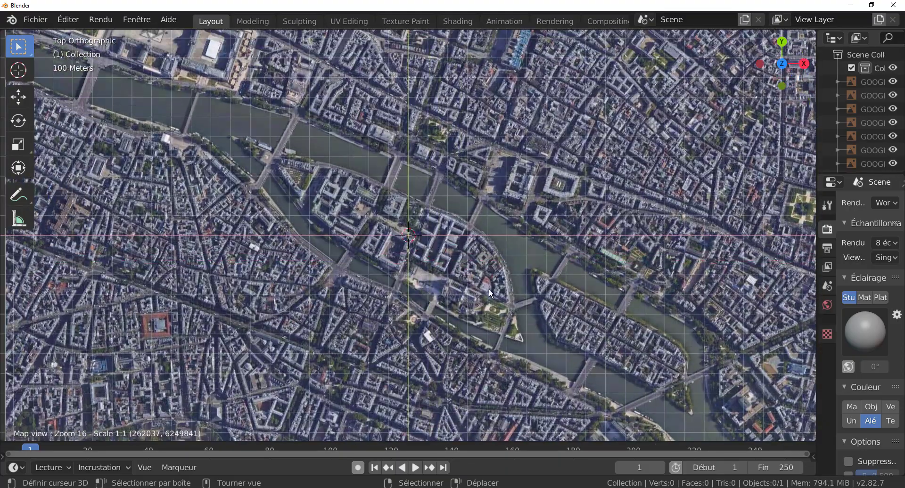
{"action": "scroll", "coordinate": [485, 273], "scroll_direction": "up", "scroll_amount": 1}
{"action": "scroll", "coordinate": [570, 254], "scroll_direction": "up", "scroll_amount": 1}
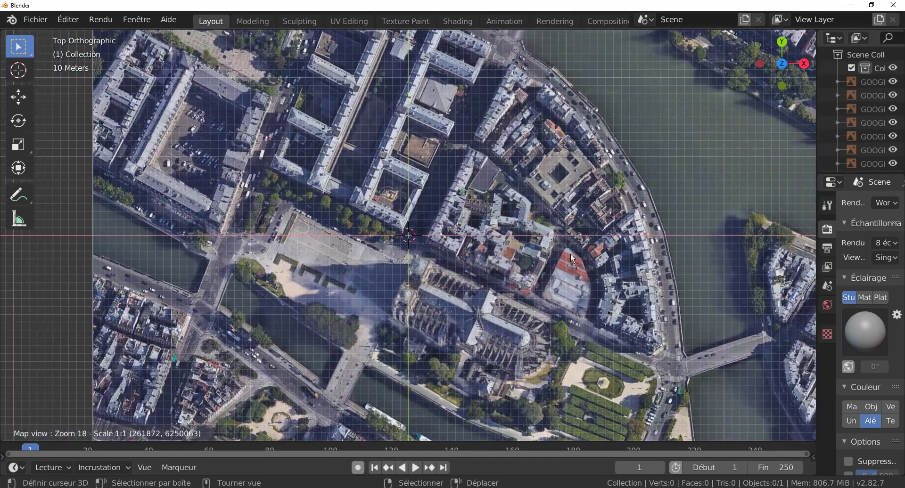
{"action": "middle_click_drag", "start_coordinate": [570, 253], "coordinate": [573, 236]}
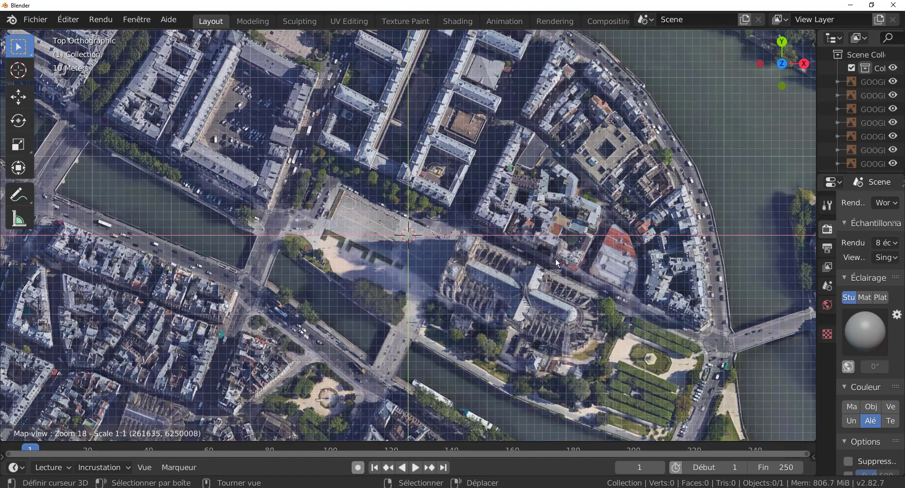
{"action": "key", "text": "e"}
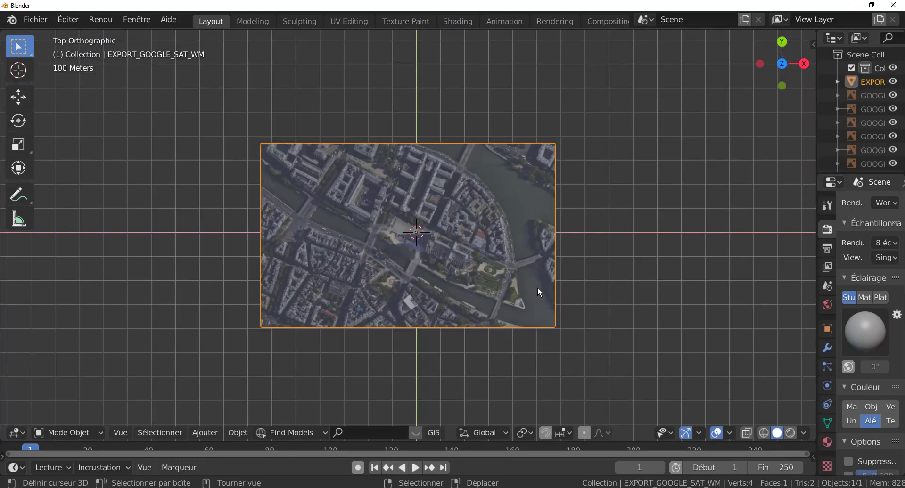
Apply SRTM elevation data to the exported satellite plane with the web geodata Get SRTM function.
{"action": "scroll", "coordinate": [508, 316], "scroll_direction": "up", "scroll_amount": 3}
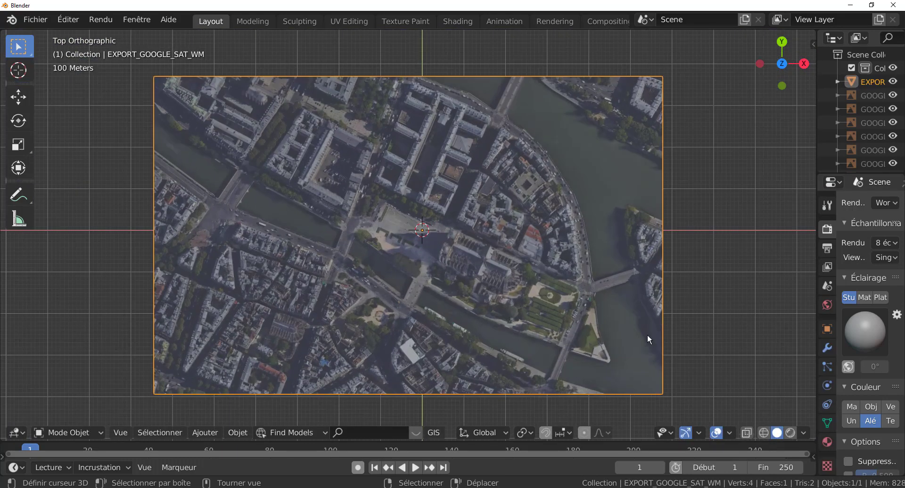
{"action": "middle_click_drag", "start_coordinate": [534, 363], "coordinate": [566, 287]}
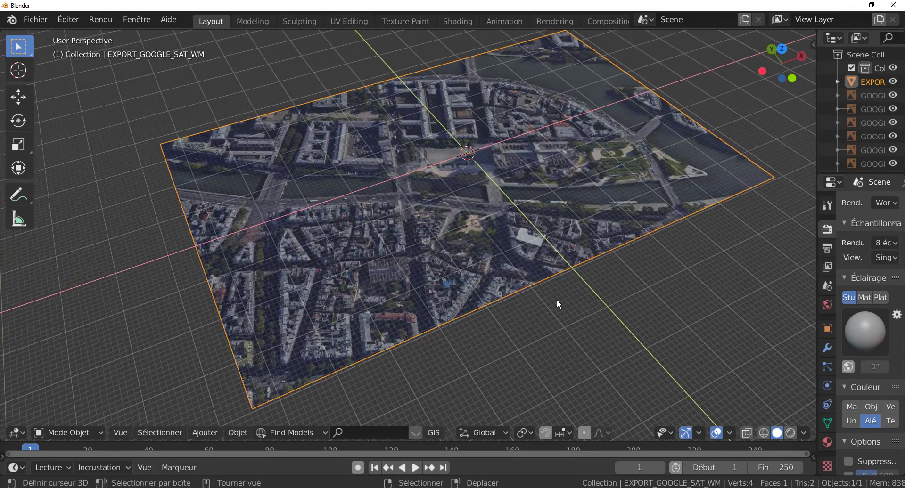
{"action": "scroll", "coordinate": [554, 313], "scroll_direction": "up", "scroll_amount": 3}
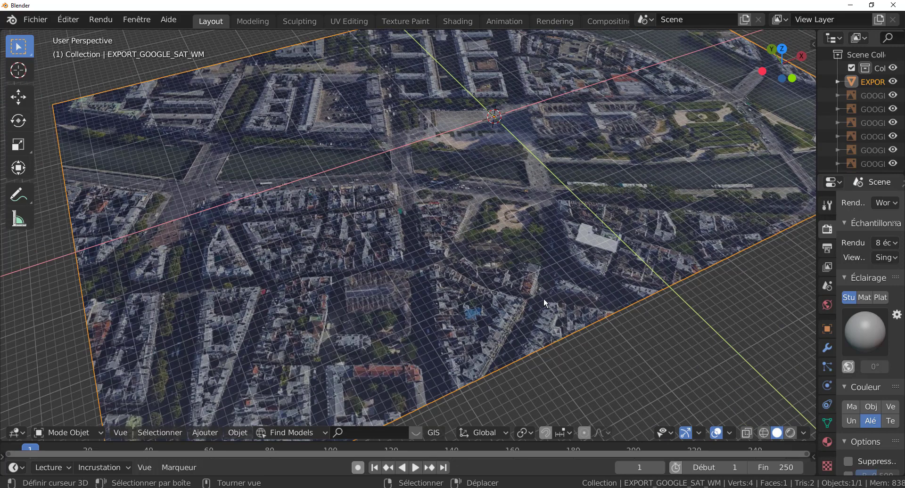
{"action": "middle_click_drag", "start_coordinate": [541, 282], "coordinate": [535, 245]}
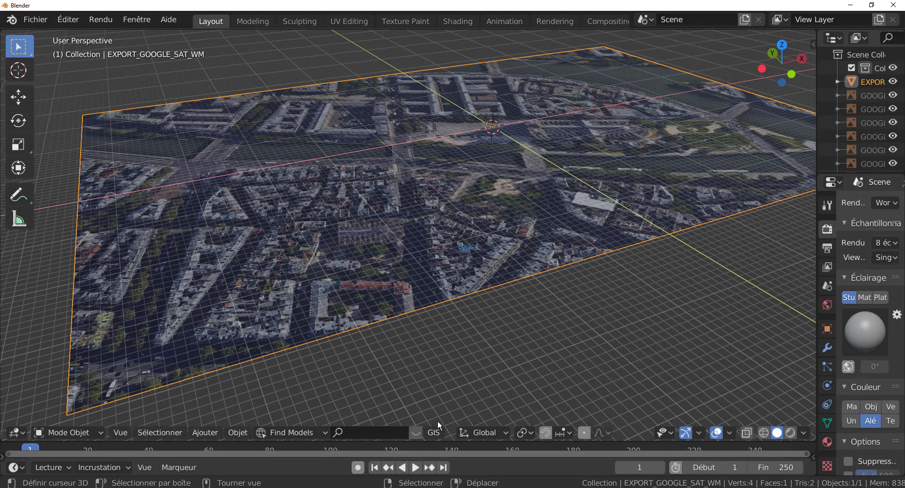
{"action": "left_click", "coordinate": [431, 434]}
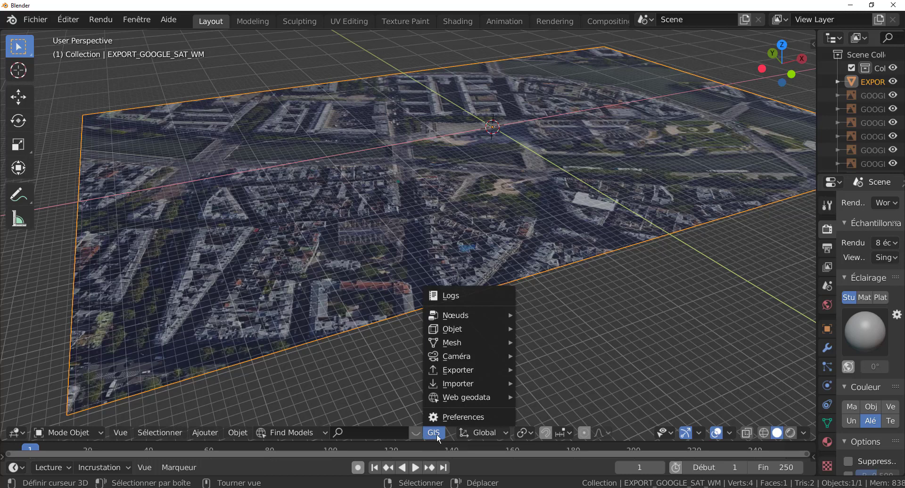
{"action": "mouse_move", "coordinate": [453, 399]}
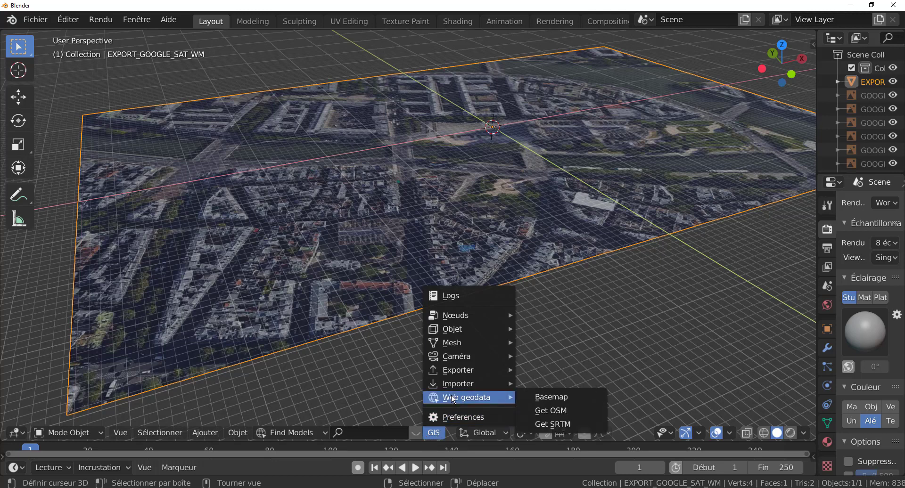
{"action": "left_click", "coordinate": [570, 423]}
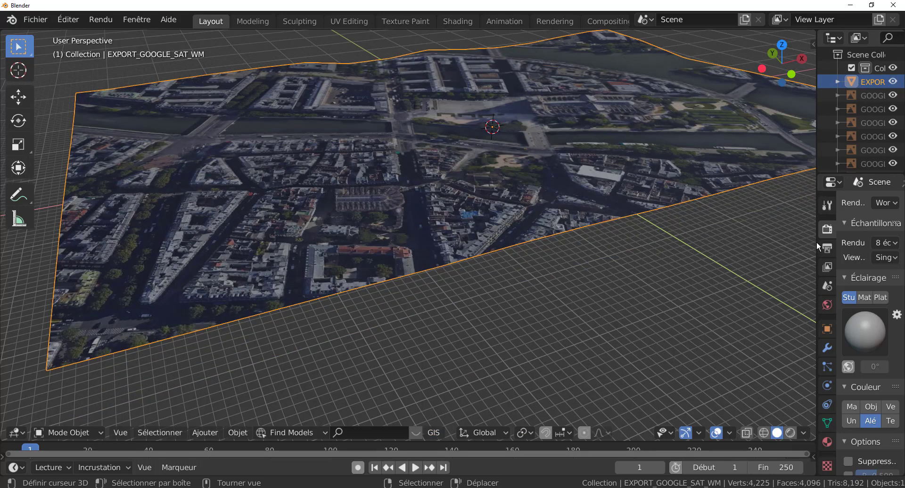
Widen the Outliner and Properties editors so their full names and settings are readable.
{"action": "left_click_drag", "start_coordinate": [816, 241], "coordinate": [718, 273]}
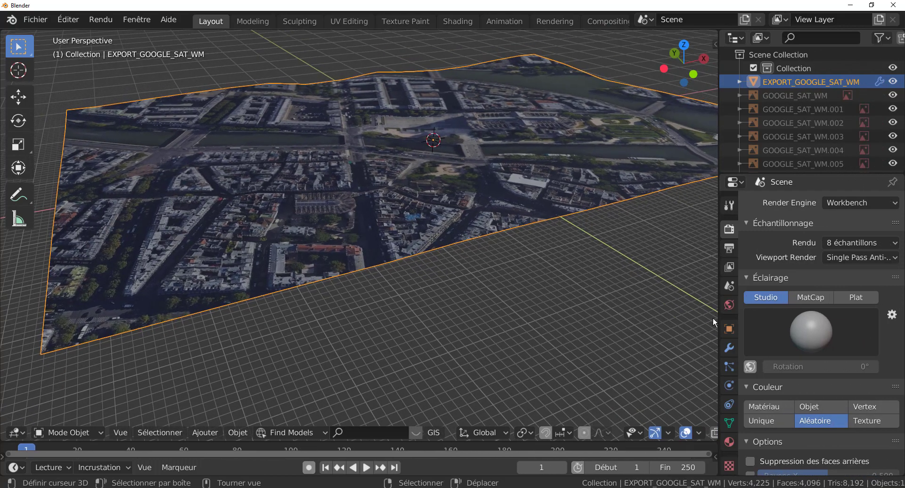
Switch the scene's render engine to Eevee, with the Properties editor wide enough to read its settings.
{"action": "left_click", "coordinate": [728, 348]}
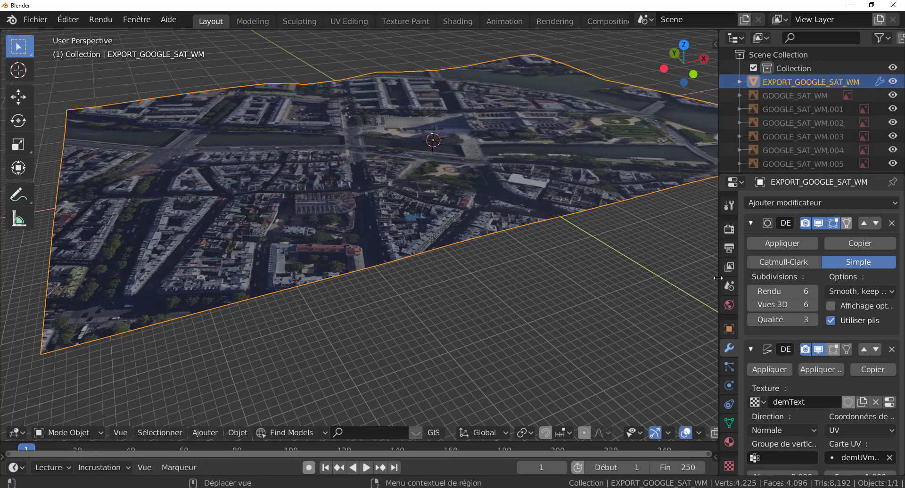
{"action": "left_click_drag", "start_coordinate": [717, 278], "coordinate": [779, 278]}
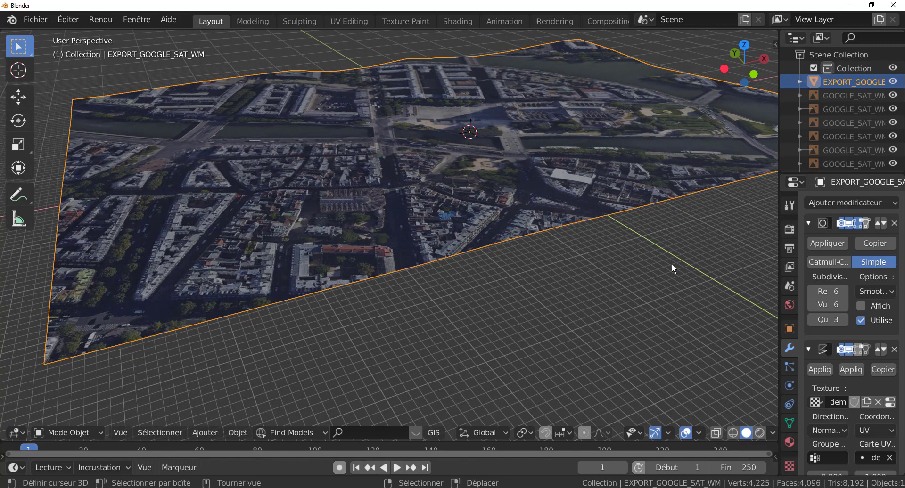
{"action": "left_click", "coordinate": [788, 230]}
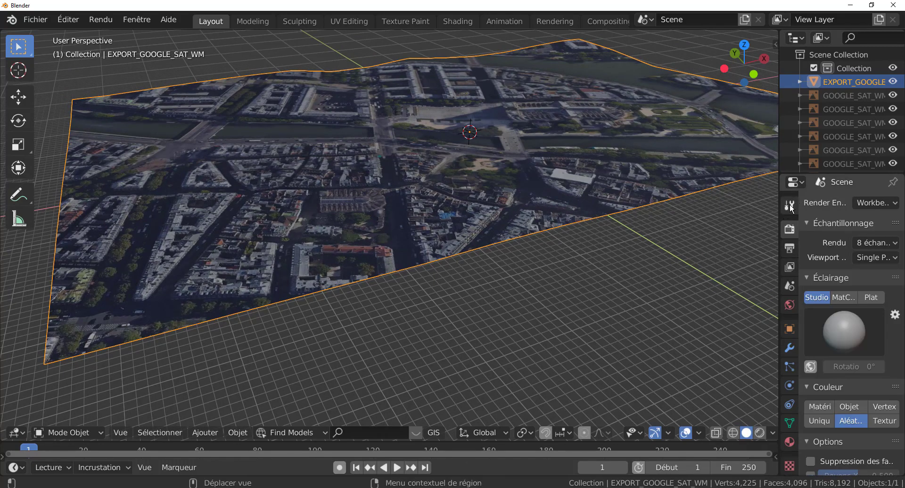
{"action": "left_click", "coordinate": [790, 205]}
{"action": "left_click", "coordinate": [789, 228]}
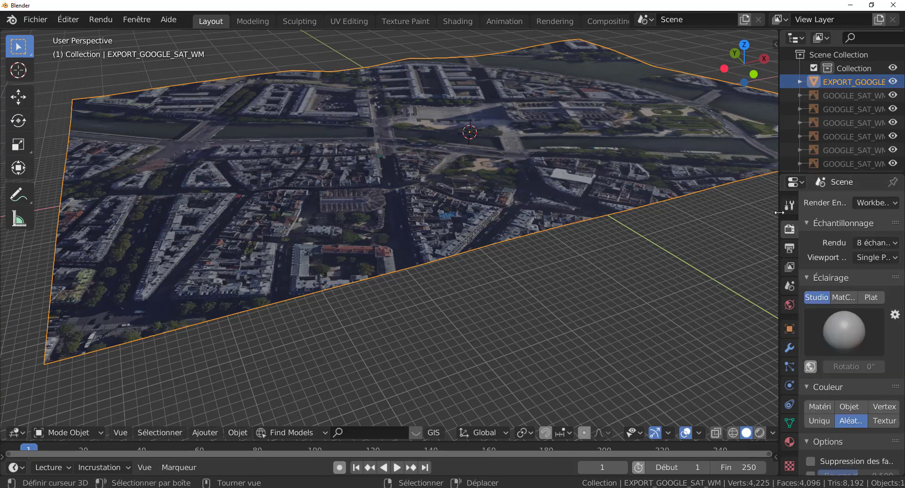
{"action": "left_click_drag", "start_coordinate": [779, 214], "coordinate": [669, 215]}
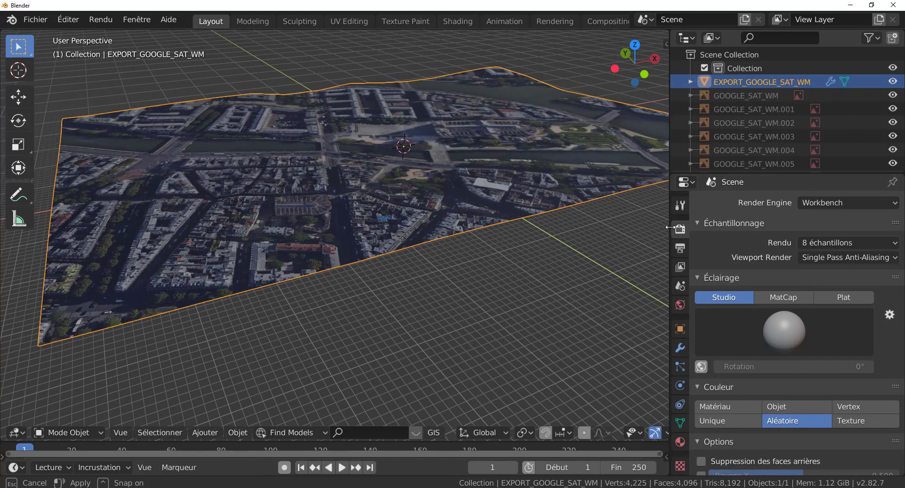
{"action": "left_click", "coordinate": [835, 202]}
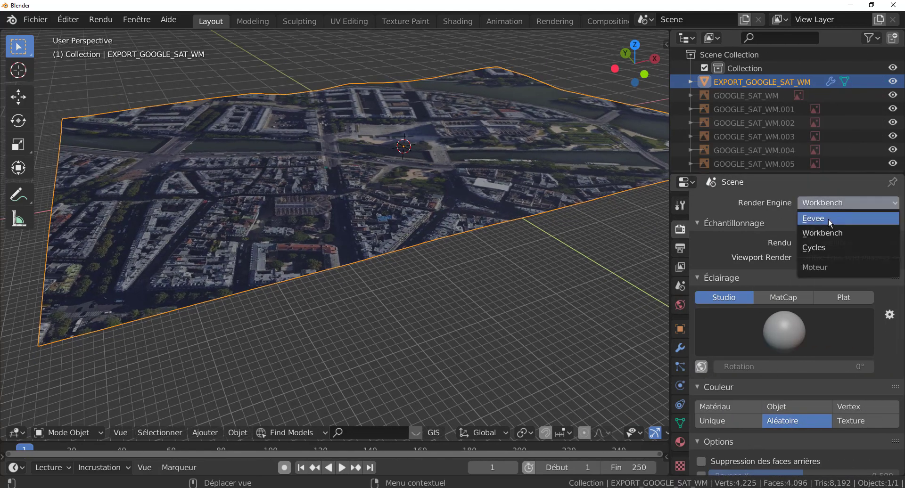
{"action": "left_click", "coordinate": [827, 218]}
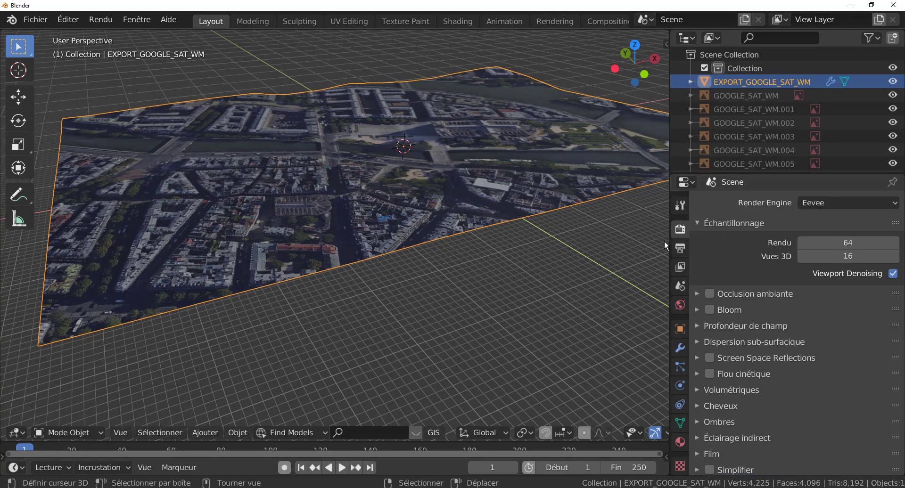
Set Spéculaire, Rugosité, Teinte de lustre and Rugosité de vernis to 0.000 in the rastMat material of the satellite terrain.
{"action": "left_click", "coordinate": [679, 443]}
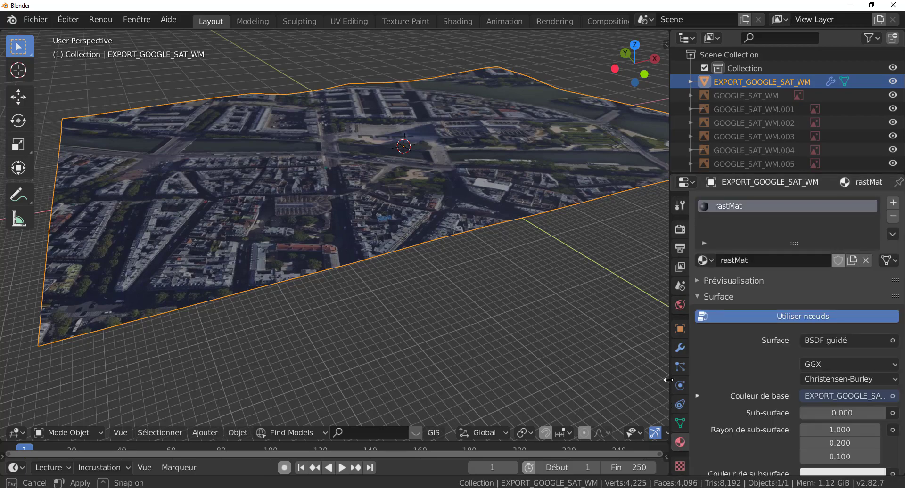
{"action": "left_click_drag", "start_coordinate": [669, 380], "coordinate": [603, 380]}
{"action": "scroll", "coordinate": [705, 367], "scroll_direction": "down", "scroll_amount": 8}
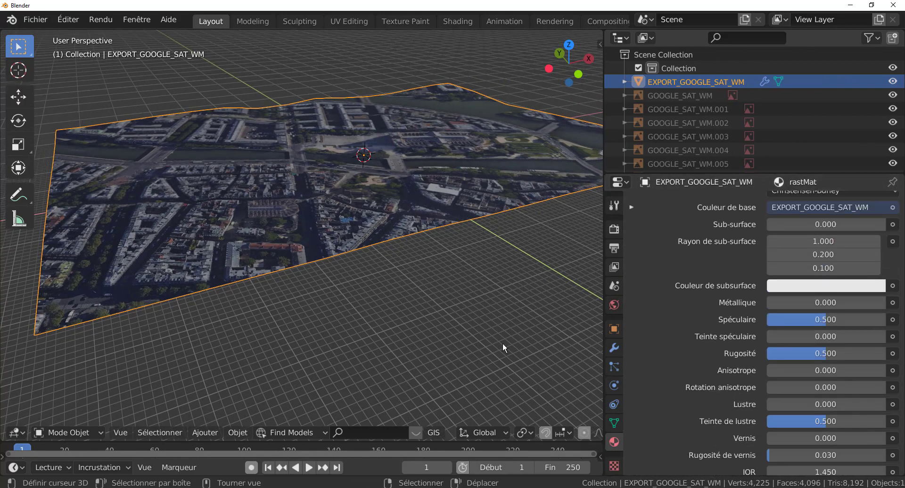
{"action": "middle_click_drag", "start_coordinate": [502, 343], "coordinate": [493, 295], "text": "ctrl"}
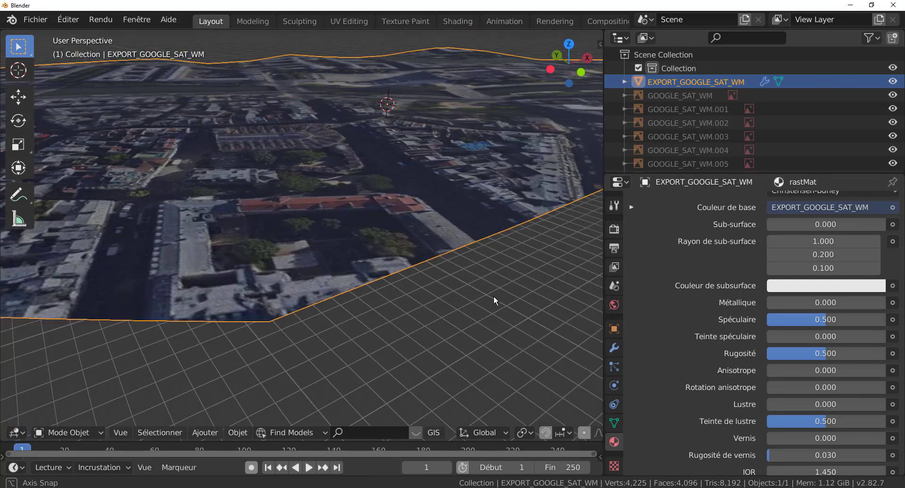
{"action": "left_click_drag", "start_coordinate": [819, 319], "coordinate": [747, 323]}
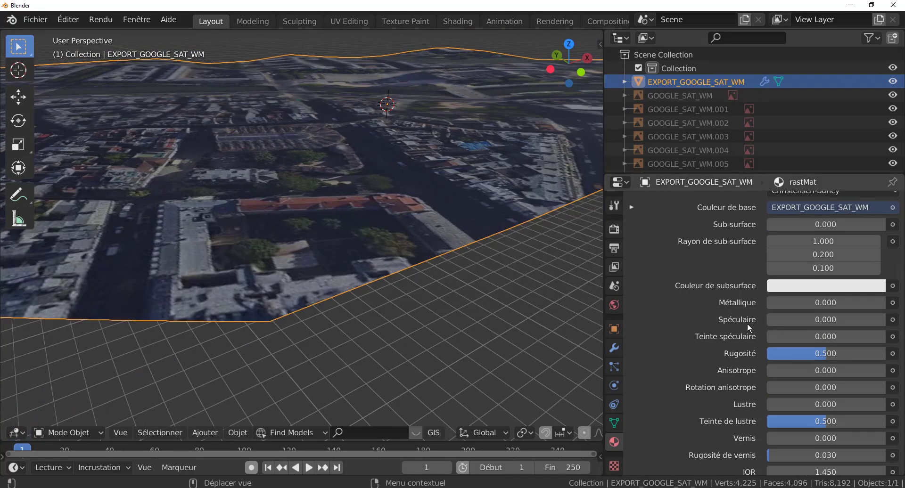
{"action": "left_click_drag", "start_coordinate": [819, 353], "coordinate": [721, 357]}
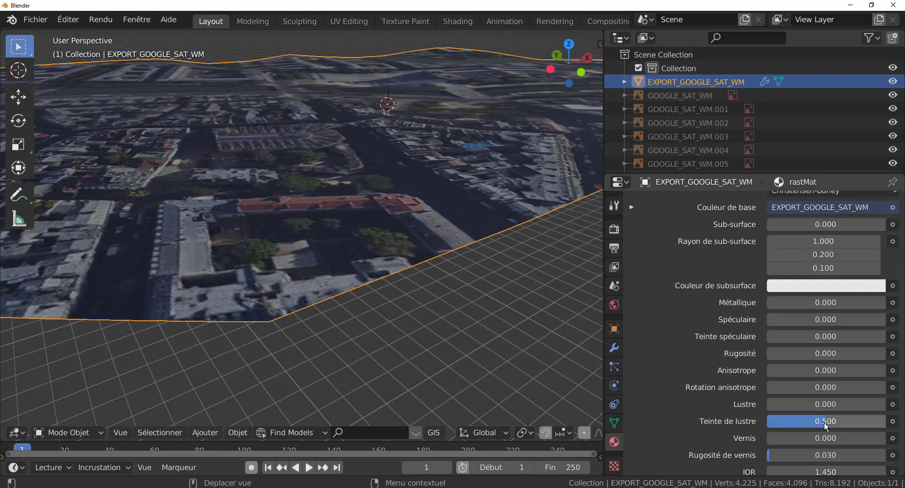
{"action": "left_click_drag", "start_coordinate": [824, 422], "coordinate": [708, 422]}
{"action": "left_click_drag", "start_coordinate": [768, 452], "coordinate": [710, 452]}
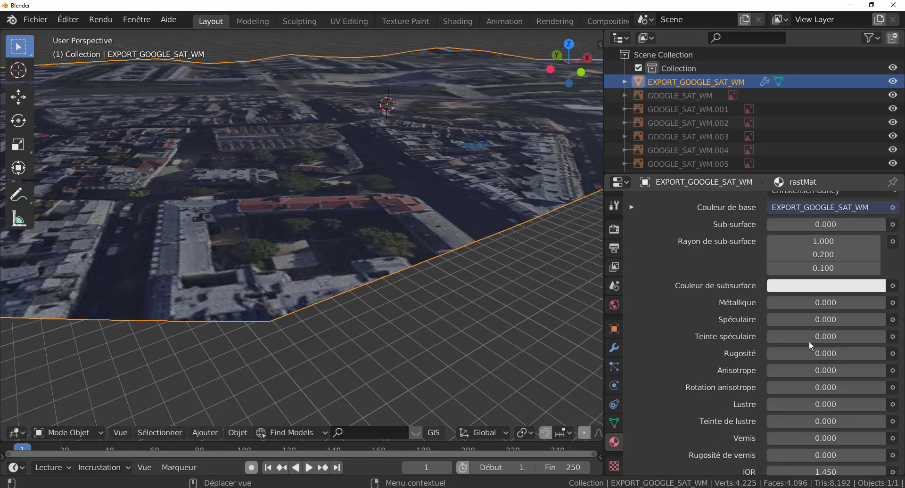
{"action": "scroll", "coordinate": [819, 345], "scroll_direction": "up", "scroll_amount": 7}
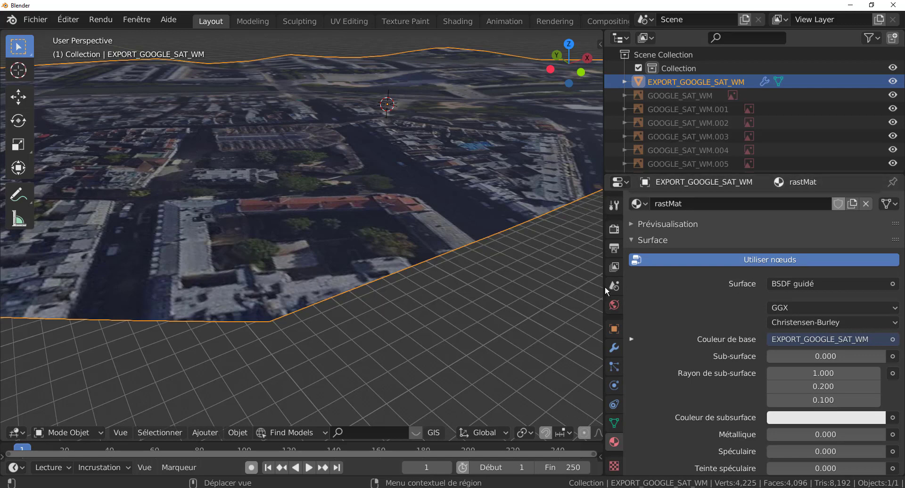
Display the terrain in rendered viewport shading and narrow the side editors to give the 3D view more room.
{"action": "scroll", "coordinate": [566, 434], "scroll_direction": "down", "scroll_amount": 10}
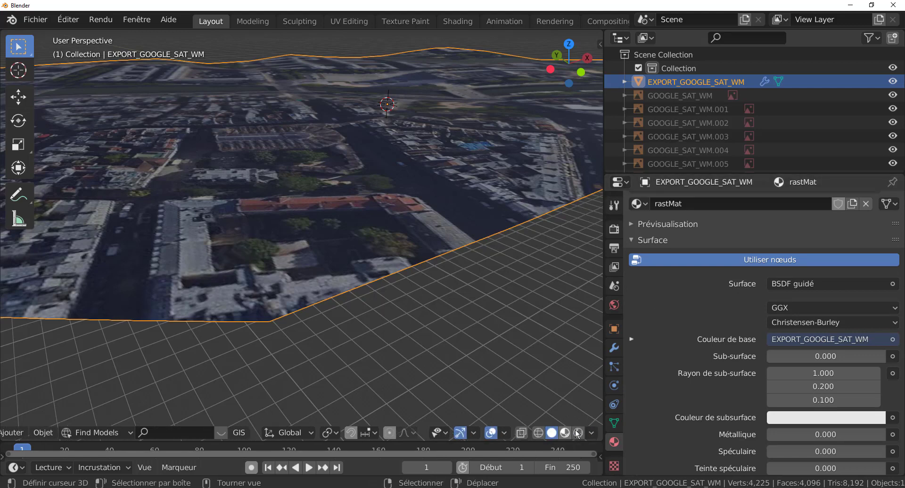
{"action": "left_click", "coordinate": [578, 432]}
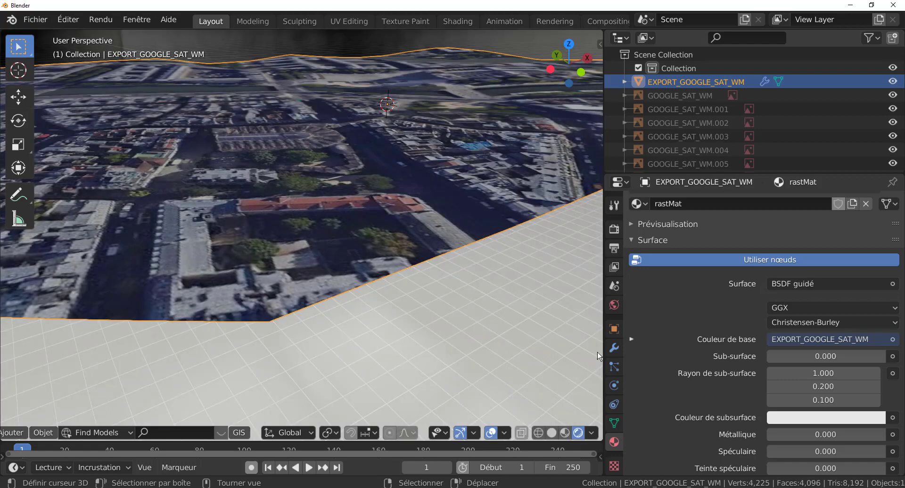
{"action": "scroll", "coordinate": [555, 313], "scroll_direction": "down", "scroll_amount": 5}
{"action": "middle_click_drag", "start_coordinate": [553, 309], "coordinate": [550, 238]}
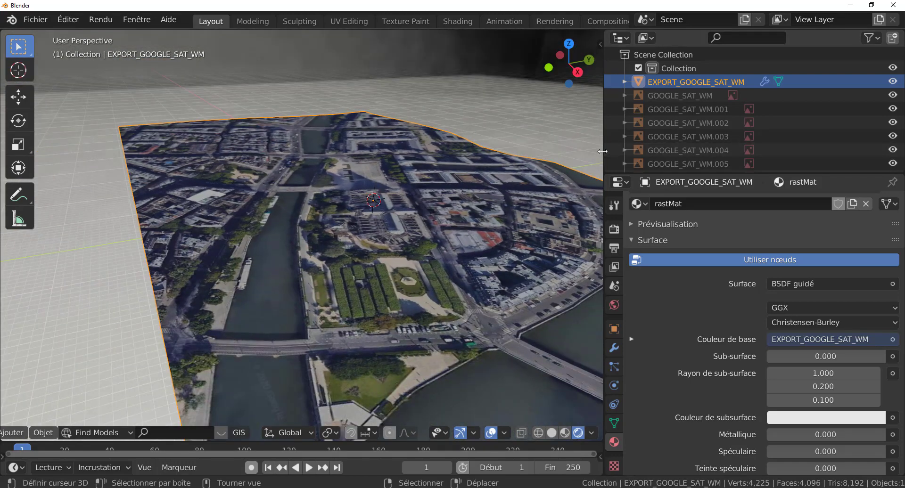
{"action": "left_click_drag", "start_coordinate": [603, 150], "coordinate": [754, 150]}
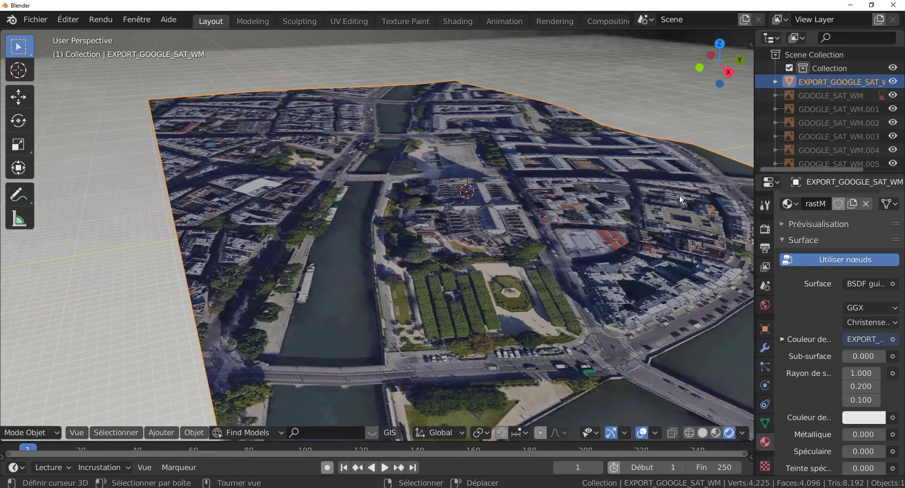
{"action": "scroll", "coordinate": [667, 211], "scroll_direction": "down", "scroll_amount": 3}
{"action": "middle_click_drag", "start_coordinate": [666, 211], "coordinate": [563, 236], "text": "shift"}
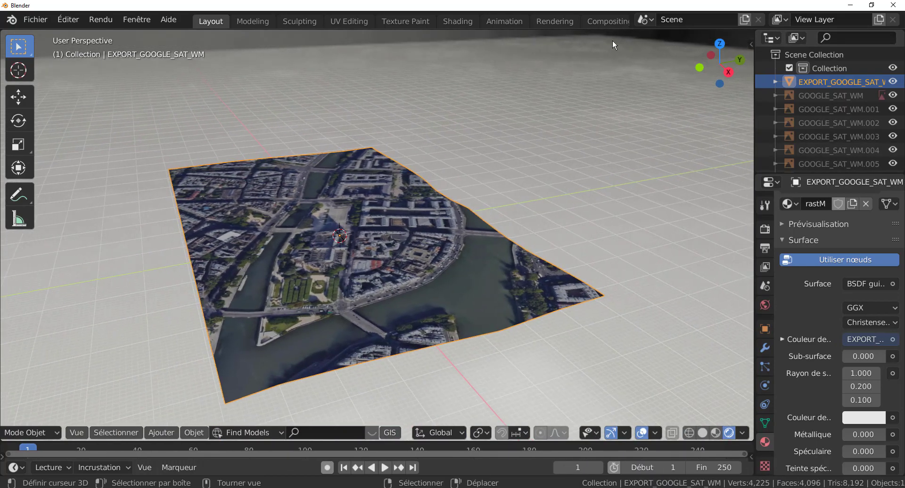
Split the 3D view vertically into two areas and turn the second one into a Shader Editor.
{"action": "right_click", "coordinate": [582, 29]}
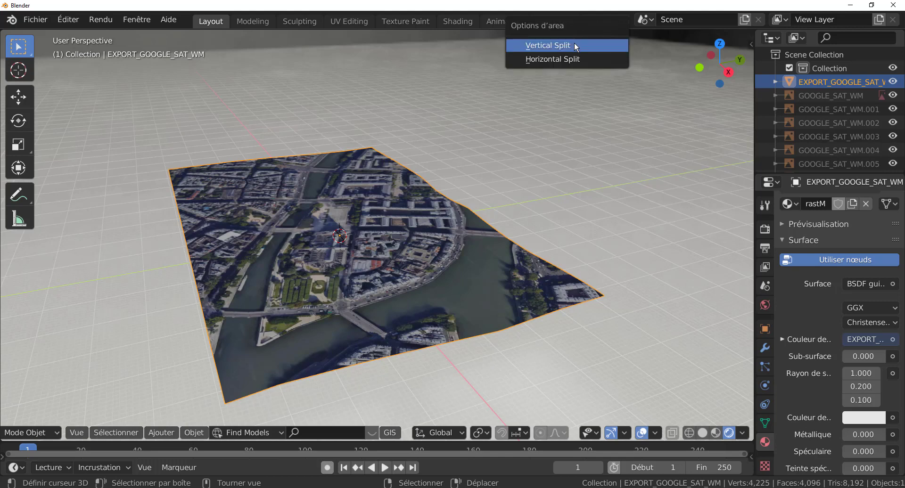
{"action": "left_click", "coordinate": [573, 44]}
{"action": "left_click", "coordinate": [474, 394]}
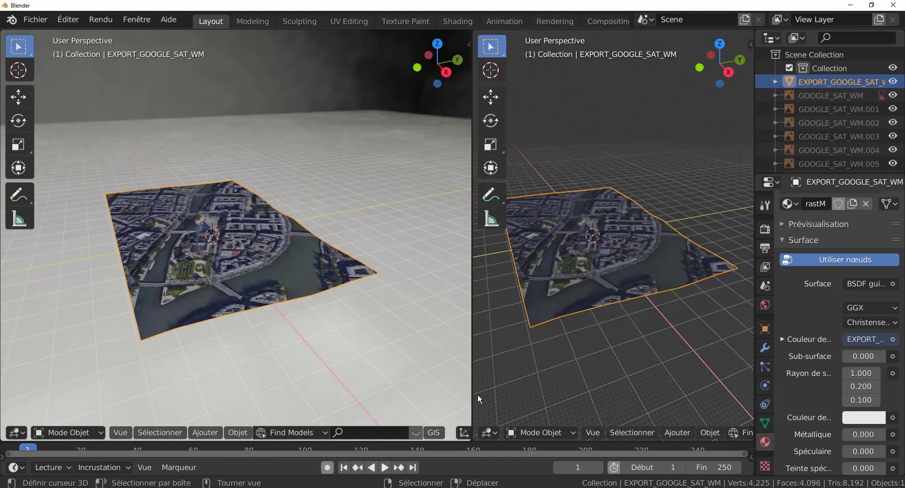
{"action": "left_click", "coordinate": [482, 436]}
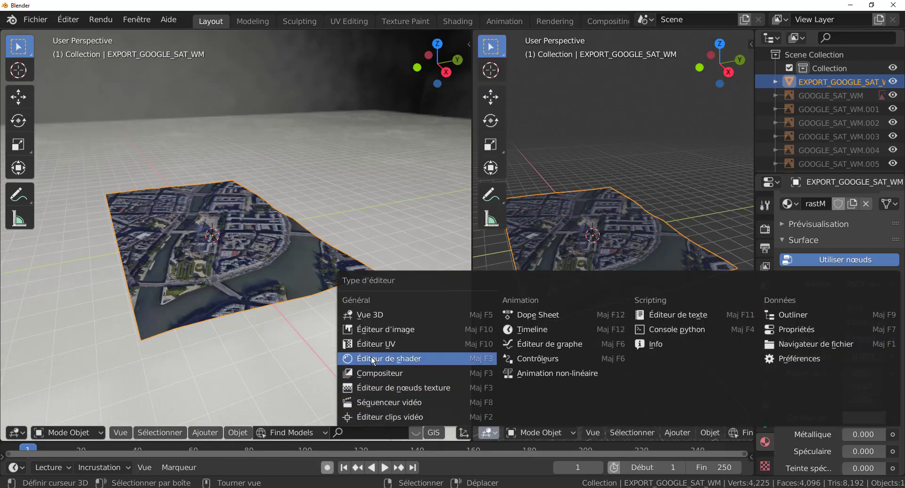
{"action": "left_click", "coordinate": [392, 357]}
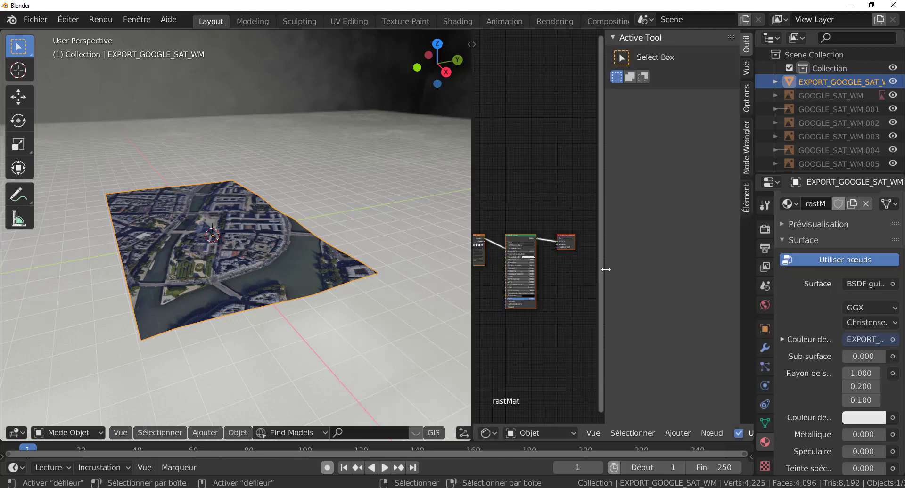
Shrink the Shader Editor's sidebar away and widen the editor to show the whole rastMat node chain.
{"action": "left_click_drag", "start_coordinate": [605, 270], "coordinate": [751, 269]}
{"action": "scroll", "coordinate": [633, 307], "scroll_direction": "up", "scroll_amount": 3}
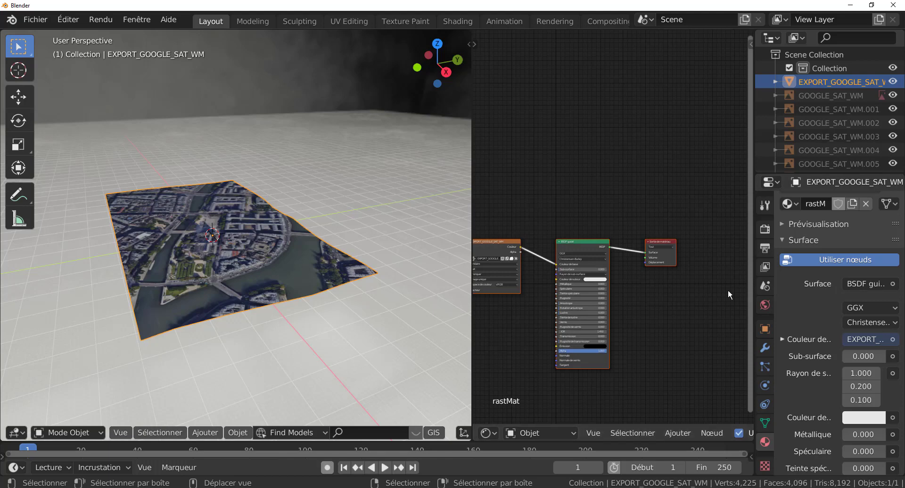
{"action": "scroll", "coordinate": [674, 319], "scroll_direction": "up", "scroll_amount": 1}
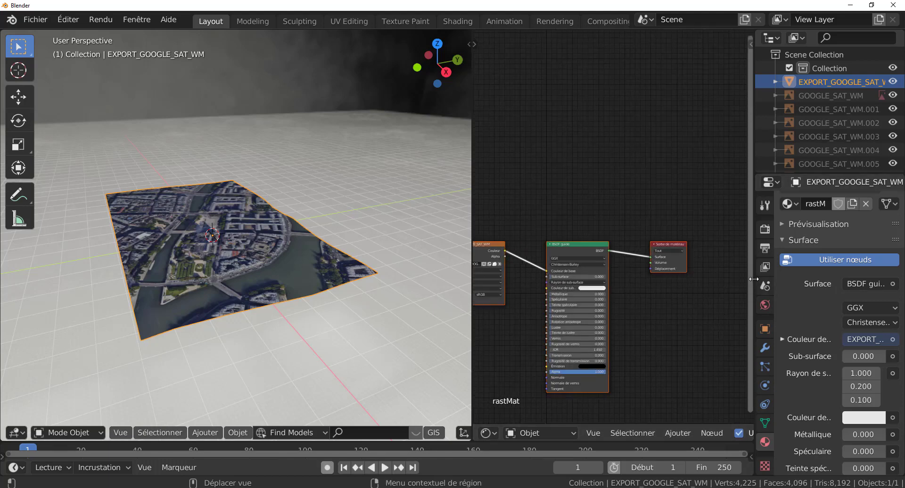
{"action": "left_click_drag", "start_coordinate": [754, 279], "coordinate": [881, 287]}
{"action": "middle_click_drag", "start_coordinate": [749, 306], "coordinate": [820, 272]}
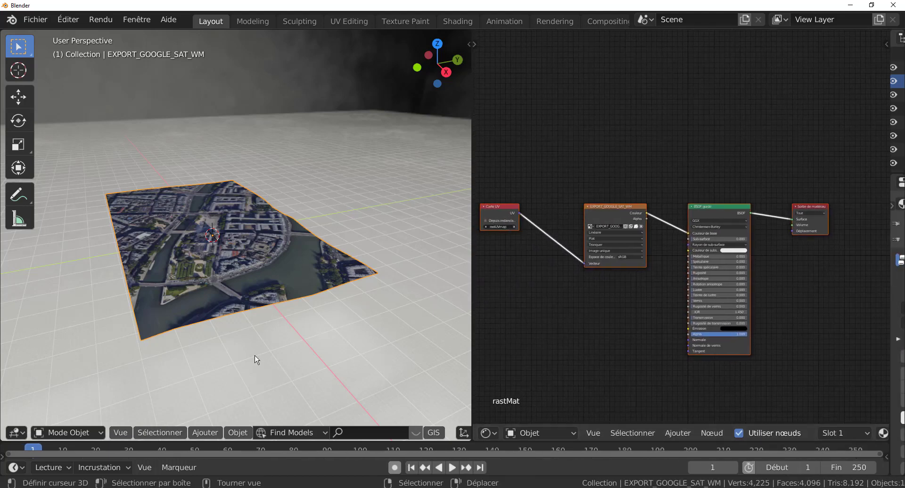
Shift the rastMat node chain and move the satellite image texture node away from the BSDF to widen the gap between them.
{"action": "middle_click_drag", "start_coordinate": [242, 349], "coordinate": [279, 325]}
{"action": "scroll", "coordinate": [284, 330], "scroll_direction": "up", "scroll_amount": 5}
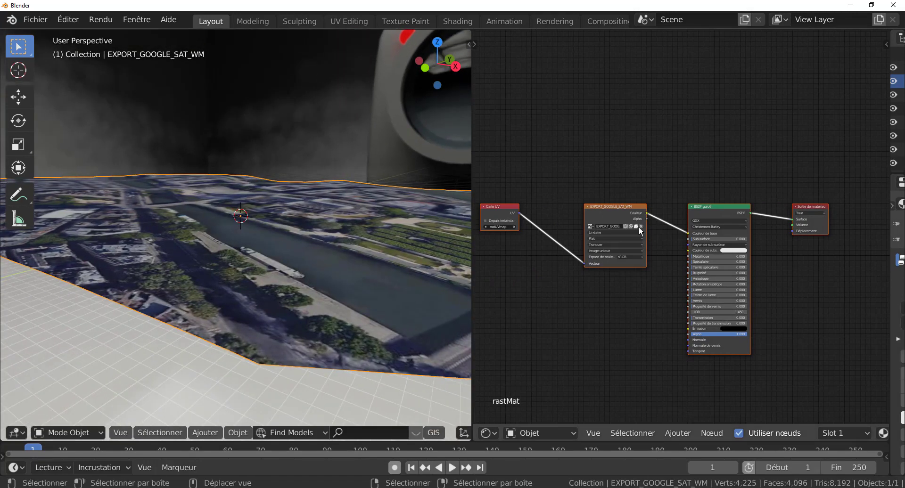
{"action": "left_click_drag", "start_coordinate": [628, 205], "coordinate": [644, 197]}
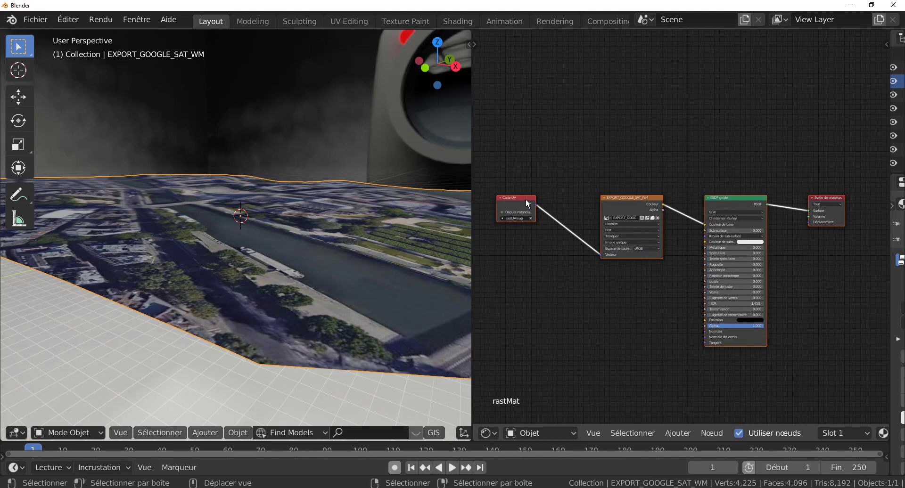
{"action": "left_click_drag", "start_coordinate": [526, 200], "coordinate": [533, 185]}
{"action": "left_click", "coordinate": [641, 174]}
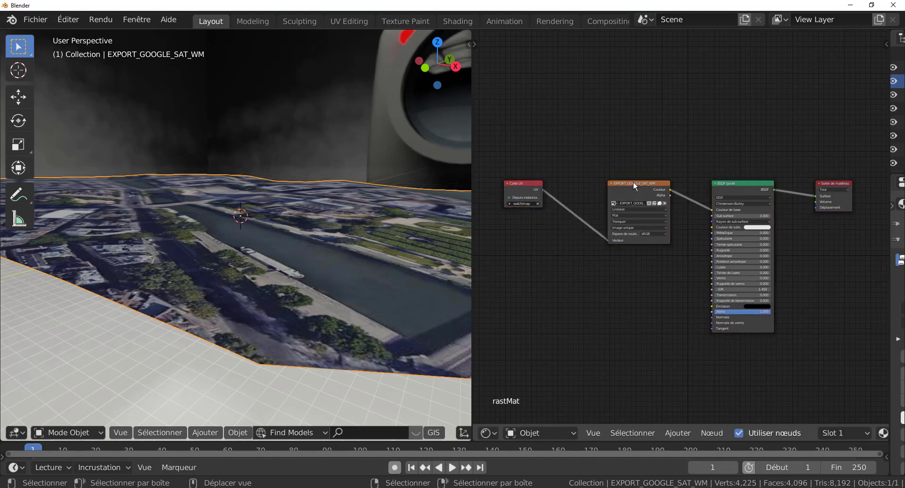
{"action": "left_click_drag", "start_coordinate": [633, 181], "coordinate": [608, 180]}
Insert a Bump vector node on the link between the satellite image texture and the BSDF guidé node.
{"action": "left_click", "coordinate": [677, 433]}
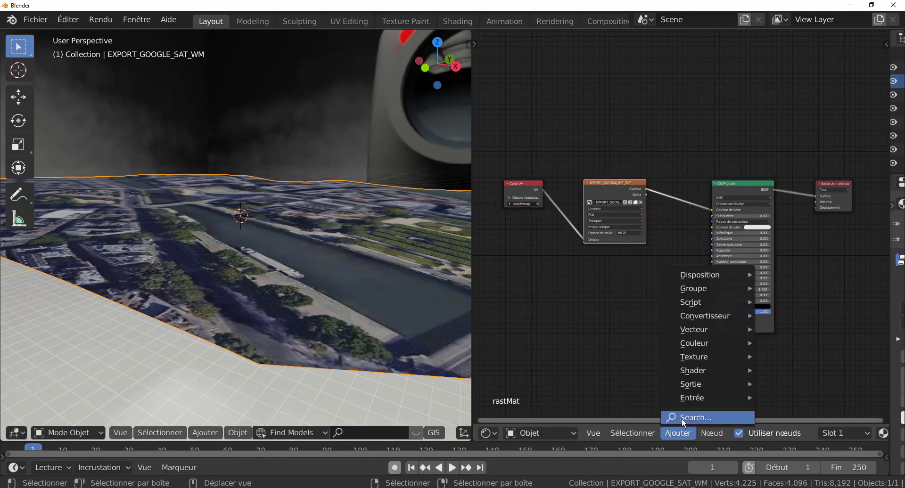
{"action": "mouse_move", "coordinate": [691, 400]}
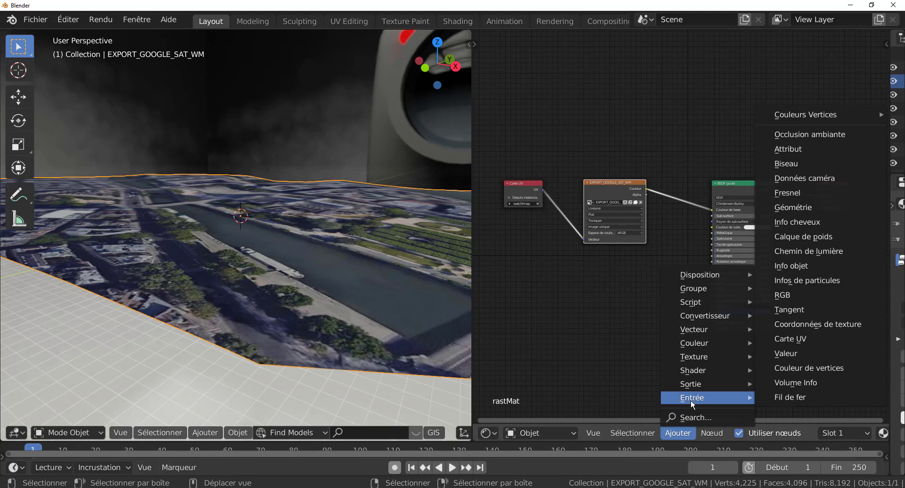
{"action": "mouse_move", "coordinate": [698, 358]}
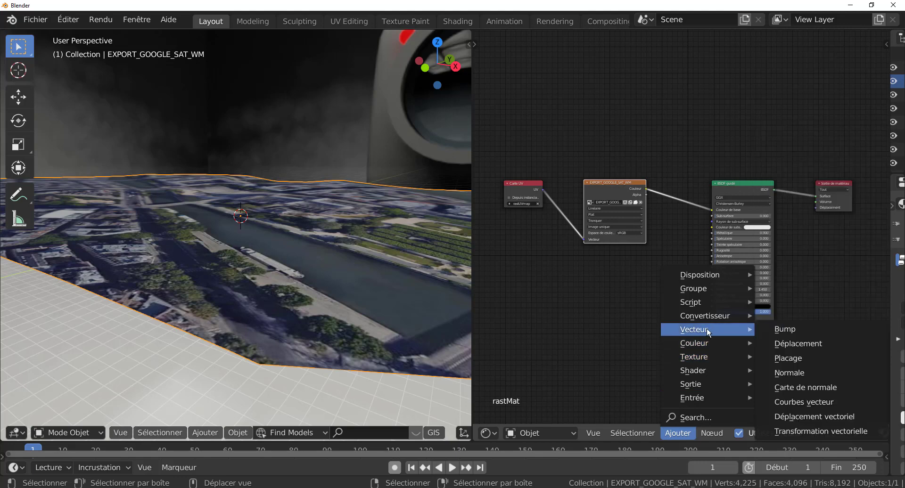
{"action": "left_click", "coordinate": [783, 329]}
{"action": "left_click", "coordinate": [657, 197]}
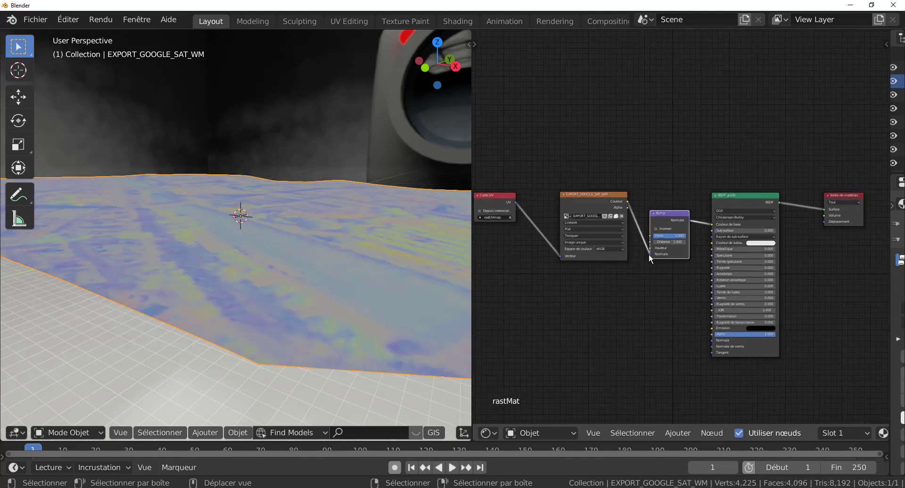
Rewire the image colour into the Bump node's Hauteur input and its output into the BSDF's Normale input, placing the Bump node lower.
{"action": "mouse_move", "coordinate": [650, 254]}
{"action": "left_mouse_down"}
{"action": "mouse_move", "coordinate": [641, 276]}
{"action": "mouse_move", "coordinate": [651, 247]}
{"action": "left_mouse_up"}
{"action": "left_click_drag", "start_coordinate": [711, 222], "coordinate": [711, 340]}
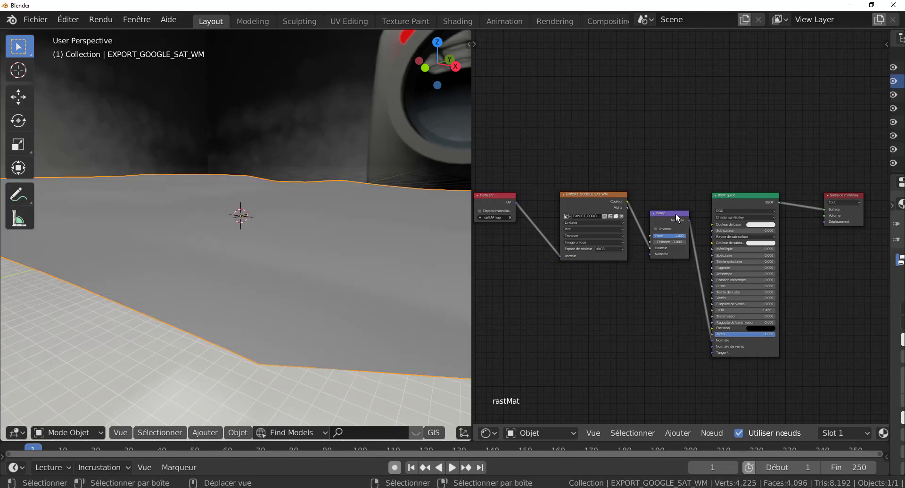
{"action": "left_click_drag", "start_coordinate": [675, 213], "coordinate": [662, 286]}
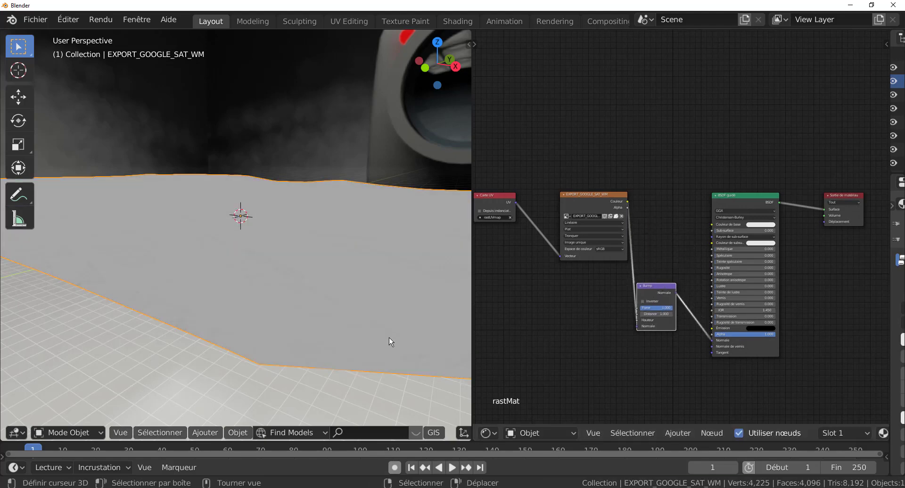
Move the satellite image texture node away from the Bump node and link its Couleur output to the BSDF guidé's Couleur de base.
{"action": "middle_click_drag", "start_coordinate": [580, 338], "coordinate": [612, 338]}
{"action": "scroll", "coordinate": [639, 285], "scroll_direction": "up", "scroll_amount": 2}
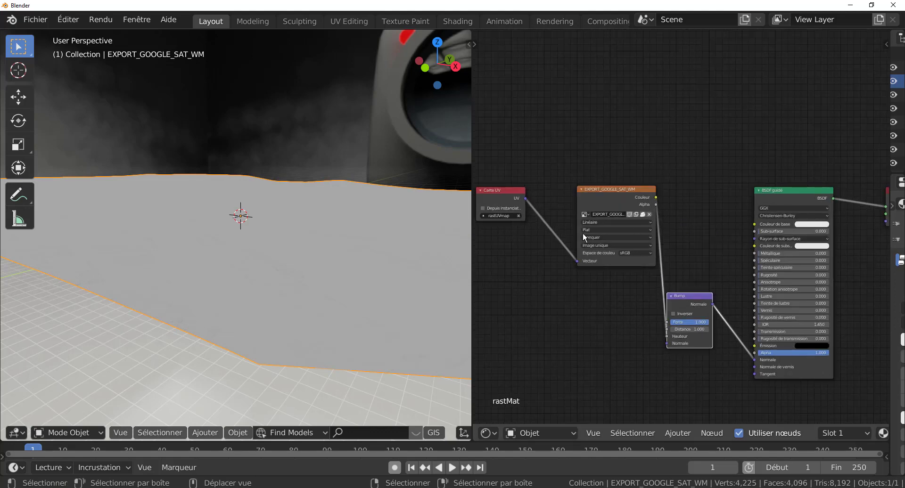
{"action": "mouse_move", "coordinate": [369, 338]}
{"action": "middle_mouse_down"}
{"action": "mouse_move", "coordinate": [360, 363]}
{"action": "mouse_move", "coordinate": [366, 349]}
{"action": "middle_mouse_up"}
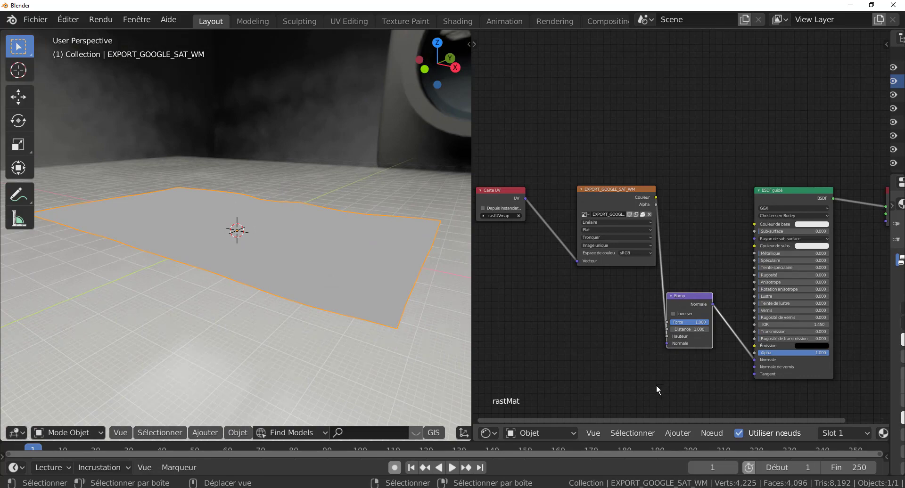
{"action": "scroll", "coordinate": [647, 370], "scroll_direction": "down", "scroll_amount": 1}
{"action": "middle_click_drag", "start_coordinate": [666, 359], "coordinate": [686, 313]}
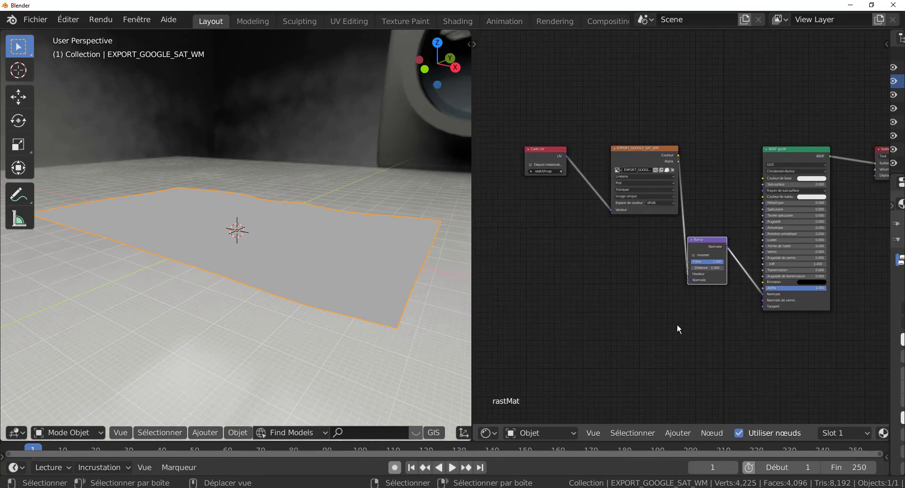
{"action": "scroll", "coordinate": [708, 338], "scroll_direction": "up", "scroll_amount": 3}
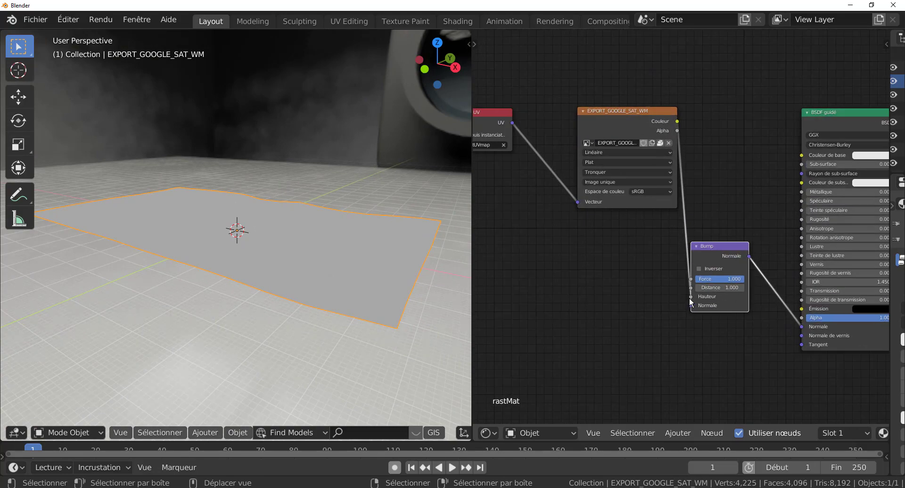
{"action": "mouse_move", "coordinate": [689, 298]}
{"action": "left_mouse_down"}
{"action": "mouse_move", "coordinate": [634, 317]}
{"action": "mouse_move", "coordinate": [691, 304]}
{"action": "left_mouse_up"}
{"action": "left_click_drag", "start_coordinate": [629, 124], "coordinate": [600, 160]}
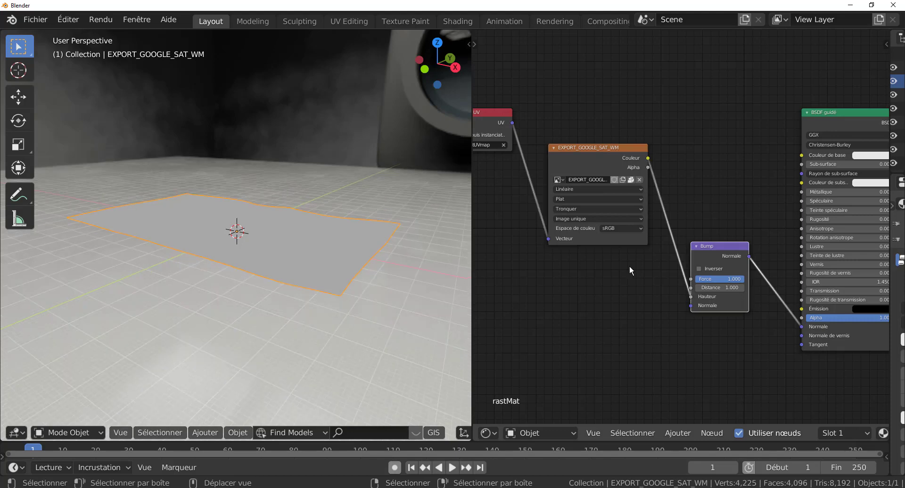
{"action": "left_click_drag", "start_coordinate": [647, 159], "coordinate": [803, 155]}
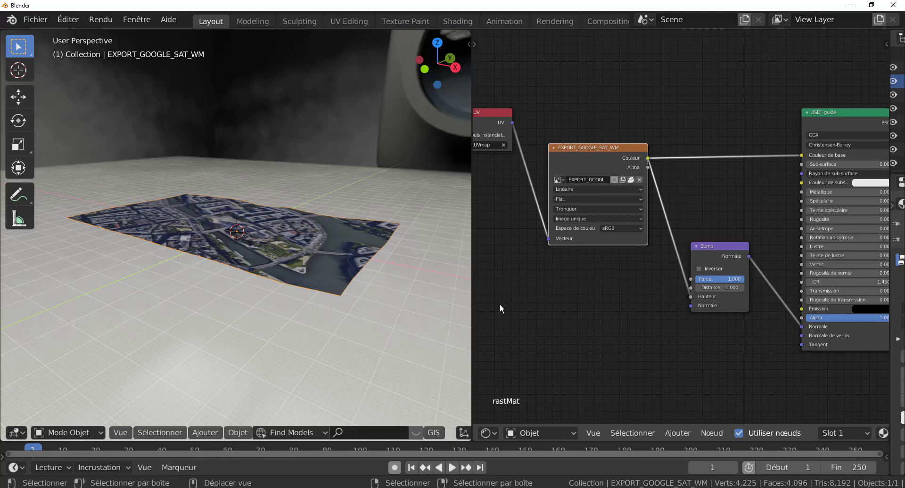
Raise the Bump node's Distance to 197.936 and check the relief on the satellite terrain.
{"action": "scroll", "coordinate": [345, 338], "scroll_direction": "up", "scroll_amount": 1}
{"action": "middle_click_drag", "start_coordinate": [407, 342], "coordinate": [384, 336]}
{"action": "scroll", "coordinate": [384, 336], "scroll_direction": "up", "scroll_amount": 3}
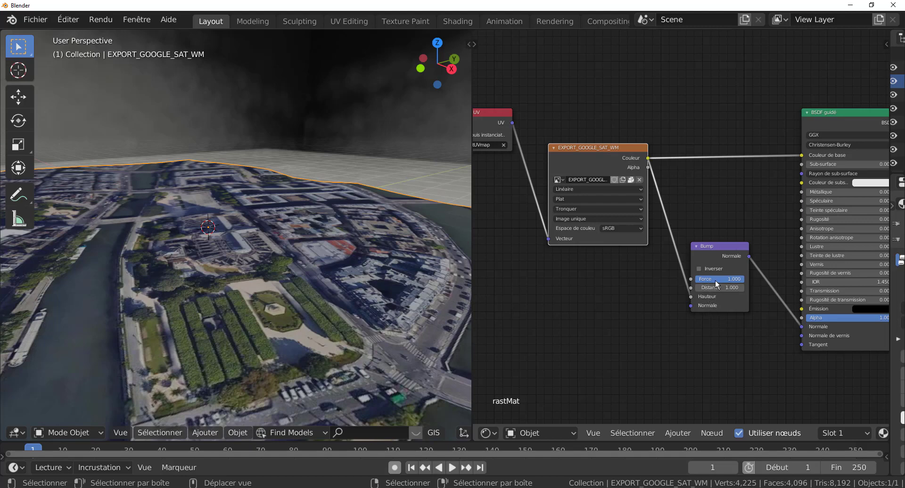
{"action": "mouse_move", "coordinate": [710, 289]}
{"action": "left_mouse_down"}
{"action": "mouse_move", "coordinate": [798, 291]}
{"action": "mouse_move", "coordinate": [757, 286]}
{"action": "left_mouse_up"}
{"action": "scroll", "coordinate": [350, 318], "scroll_direction": "down", "scroll_amount": 5}
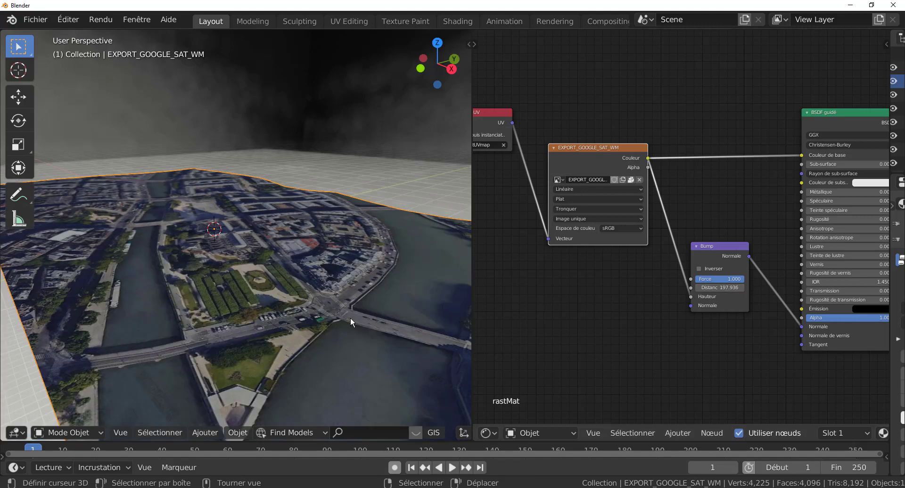
Widen the outliner and properties area and open the World properties.
{"action": "middle_click_drag", "start_coordinate": [779, 370], "coordinate": [625, 344]}
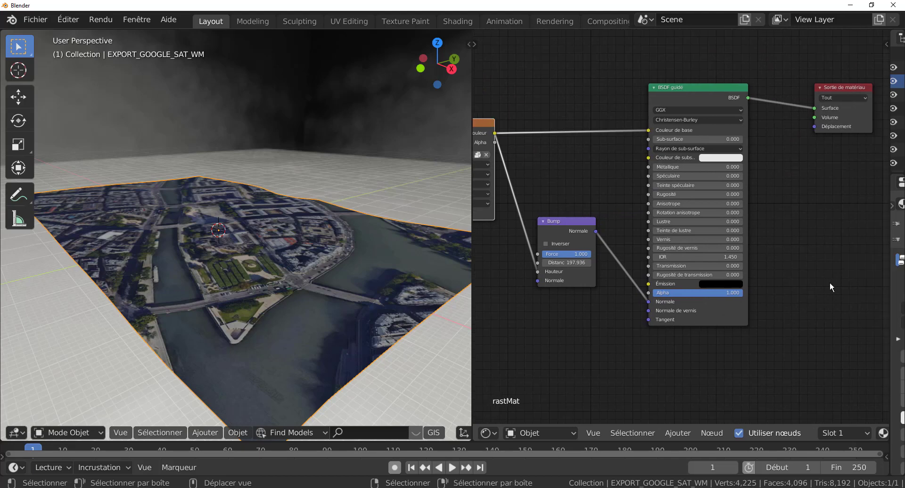
{"action": "left_click_drag", "start_coordinate": [889, 291], "coordinate": [737, 285]}
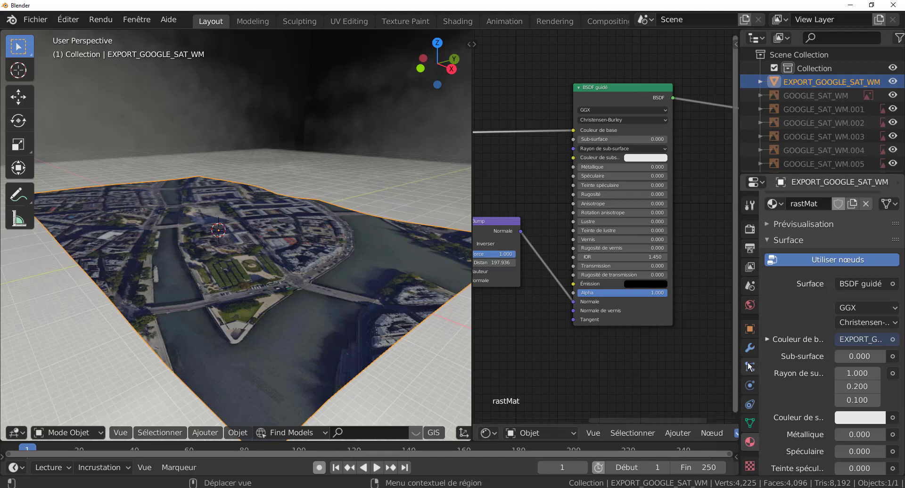
{"action": "left_click", "coordinate": [748, 307]}
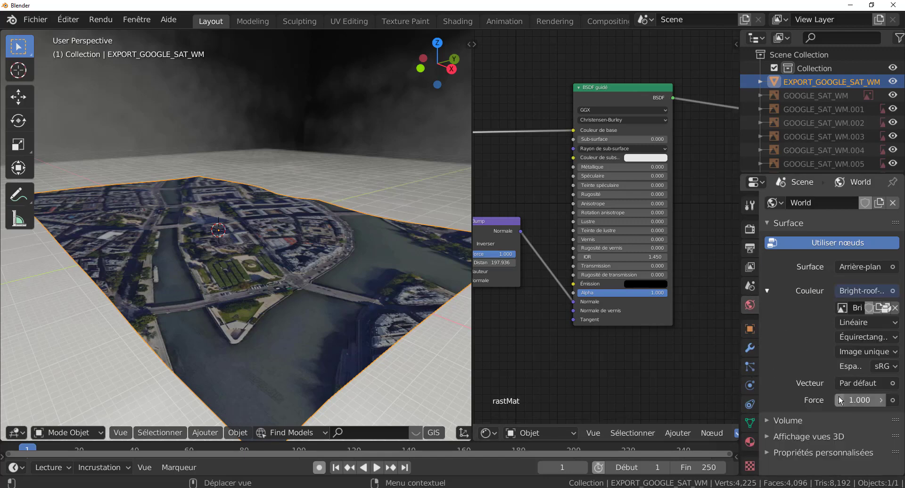
Raise the World background's Force to 2.895, and replace it with the light path's Profondeur de rayon as its input.
{"action": "left_click", "coordinate": [882, 400]}
{"action": "left_click", "coordinate": [882, 400]}
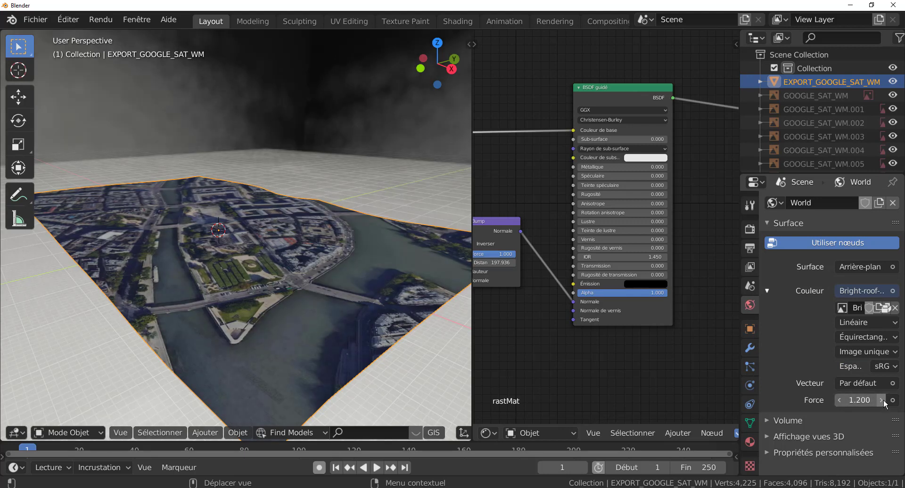
{"action": "left_click", "coordinate": [882, 400]}
{"action": "mouse_move", "coordinate": [859, 400]}
{"action": "left_mouse_down"}
{"action": "mouse_move", "coordinate": [876, 400]}
{"action": "mouse_move", "coordinate": [868, 403]}
{"action": "left_mouse_up"}
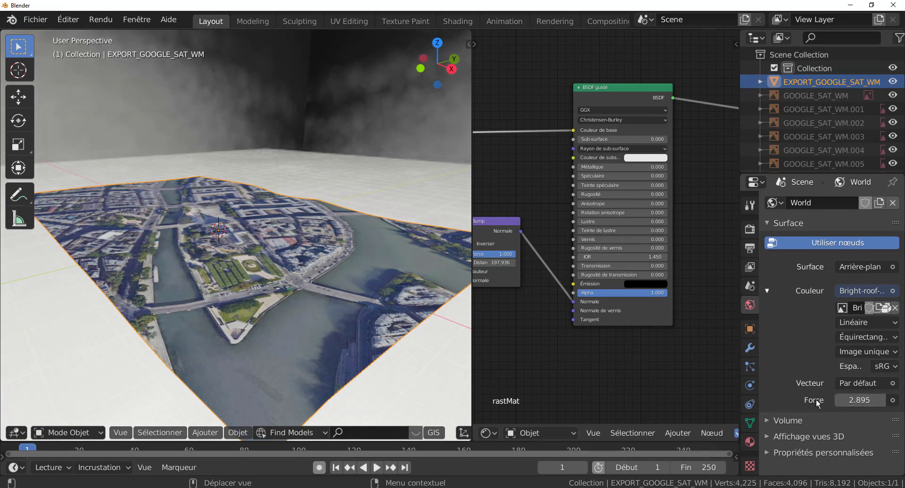
{"action": "left_click", "coordinate": [892, 400]}
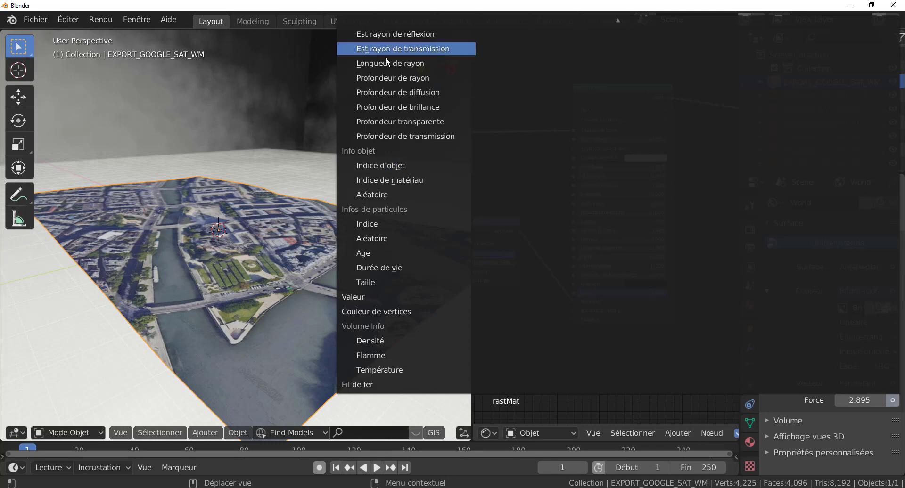
{"action": "left_click", "coordinate": [397, 78]}
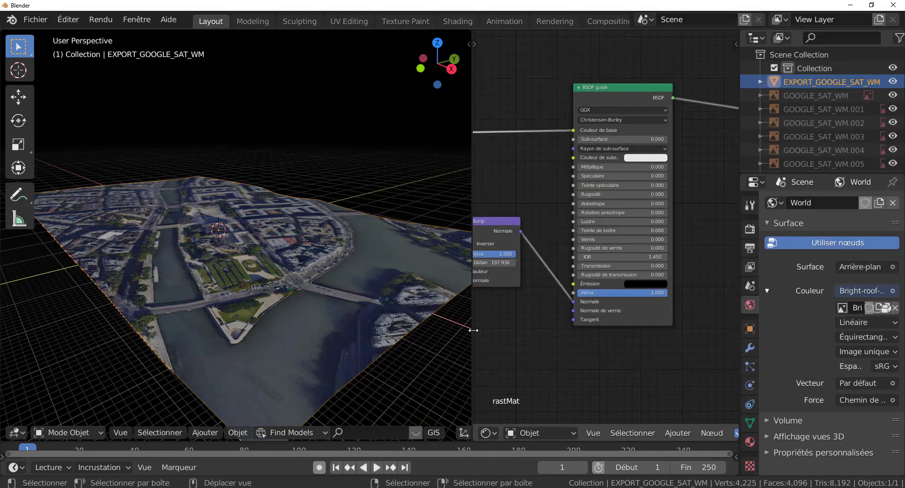
Widen the 3D viewport and add a Soleil light to the scene.
{"action": "left_click_drag", "start_coordinate": [473, 331], "coordinate": [585, 337]}
{"action": "mouse_move", "coordinate": [483, 303]}
{"action": "middle_mouse_down"}
{"action": "mouse_move", "coordinate": [445, 312]}
{"action": "mouse_move", "coordinate": [472, 296]}
{"action": "middle_mouse_up"}
{"action": "left_click", "coordinate": [200, 434]}
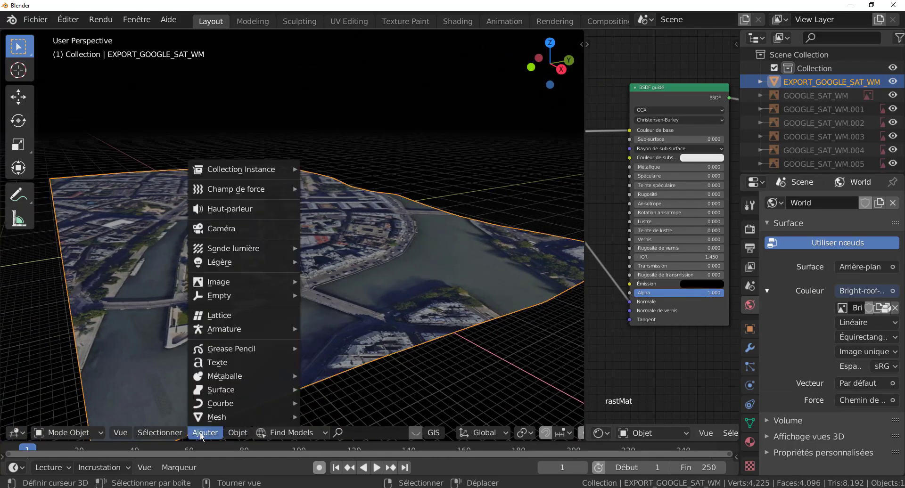
{"action": "mouse_move", "coordinate": [223, 265]}
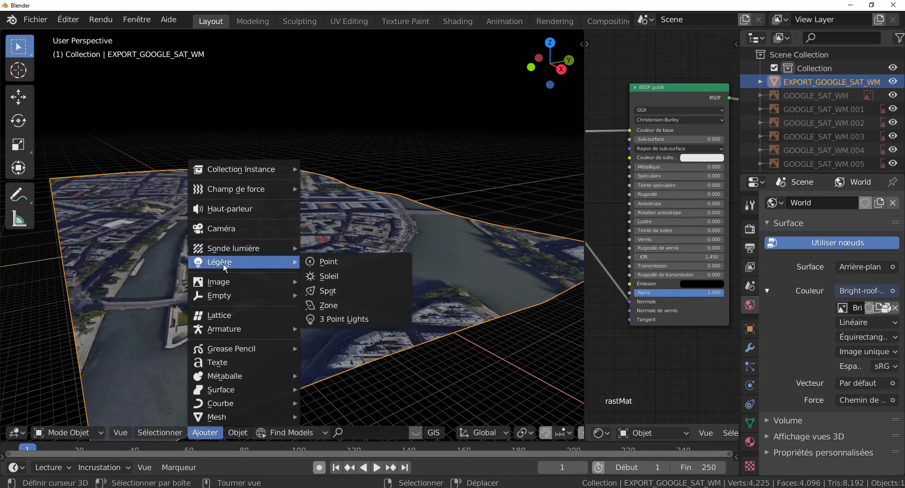
{"action": "left_click", "coordinate": [351, 279]}
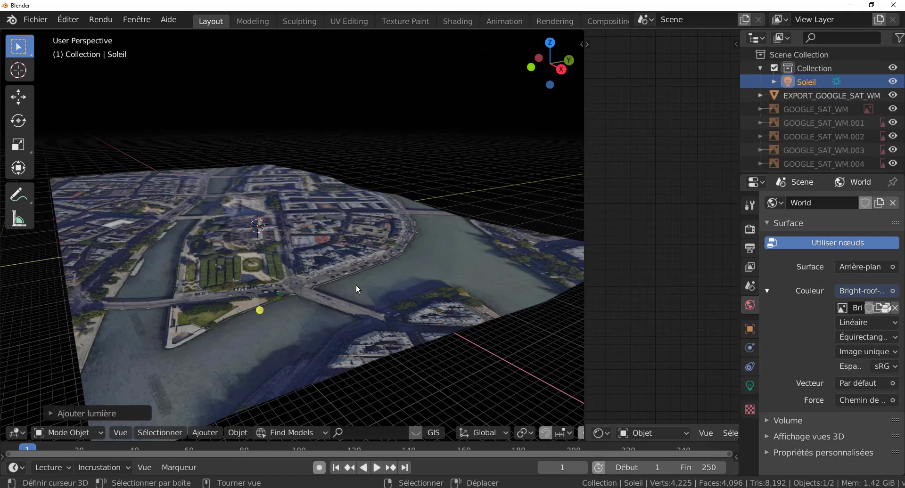
Move the Soleil light up above the terrain and set its Force to 5.200 in the light properties.
{"action": "left_click", "coordinate": [749, 385]}
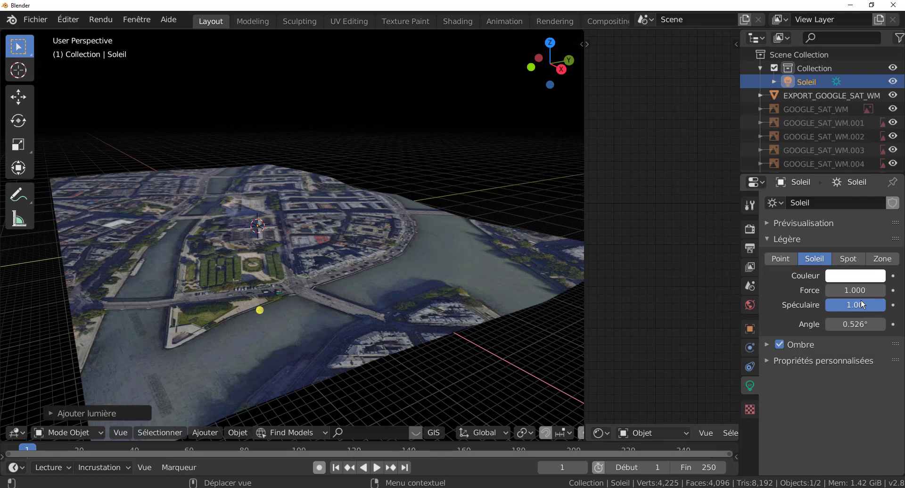
{"action": "left_click", "coordinate": [855, 304]}
{"action": "key", "text": "Return"}
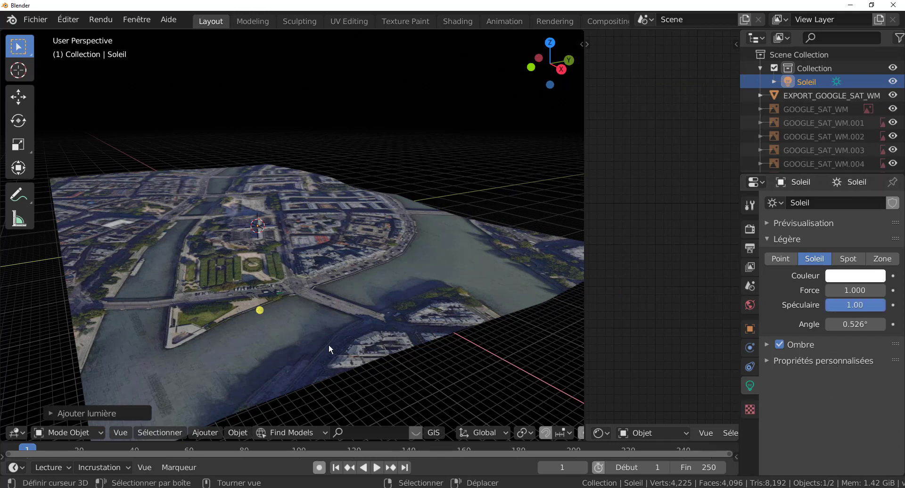
{"action": "key", "text": "g"}
{"action": "left_click", "coordinate": [321, 211]}
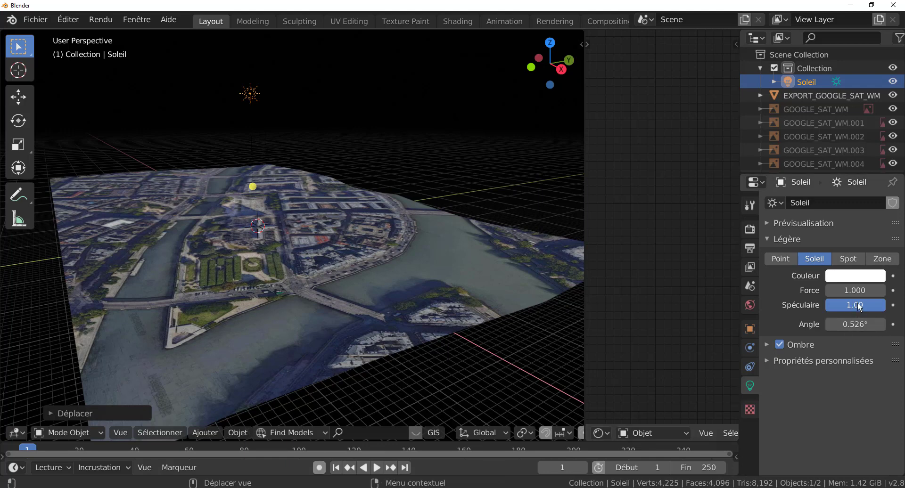
{"action": "left_click_drag", "start_coordinate": [853, 290], "coordinate": [903, 287]}
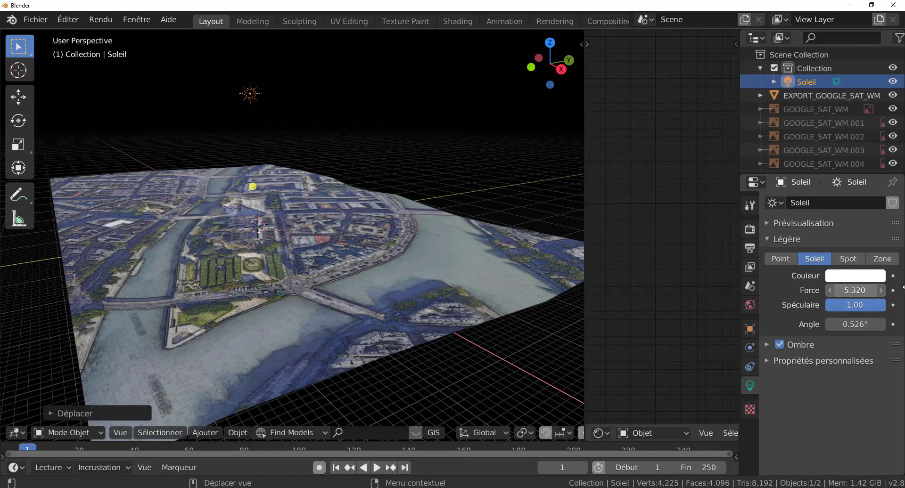
{"action": "middle_click_drag", "start_coordinate": [510, 313], "coordinate": [495, 326]}
{"action": "scroll", "coordinate": [490, 326], "scroll_direction": "up", "scroll_amount": 8}
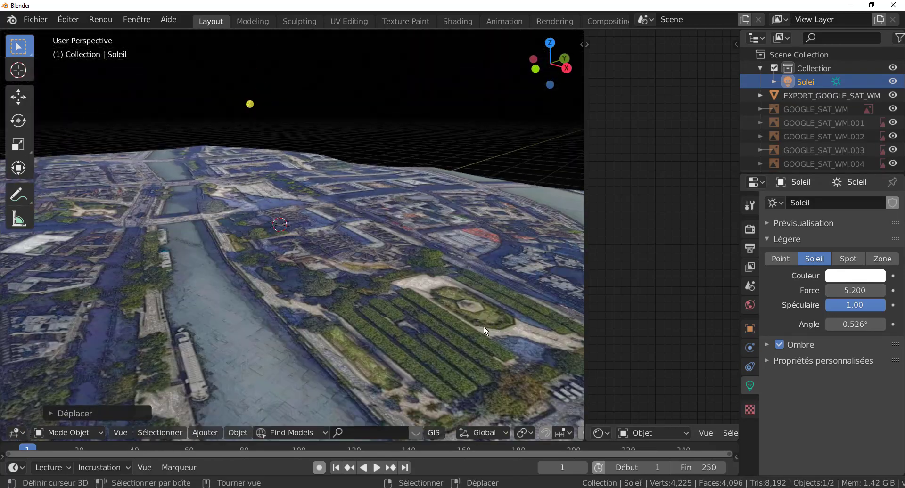
{"action": "scroll", "coordinate": [481, 330], "scroll_direction": "down", "scroll_amount": 4}
{"action": "scroll", "coordinate": [481, 332], "scroll_direction": "up", "scroll_amount": 2}
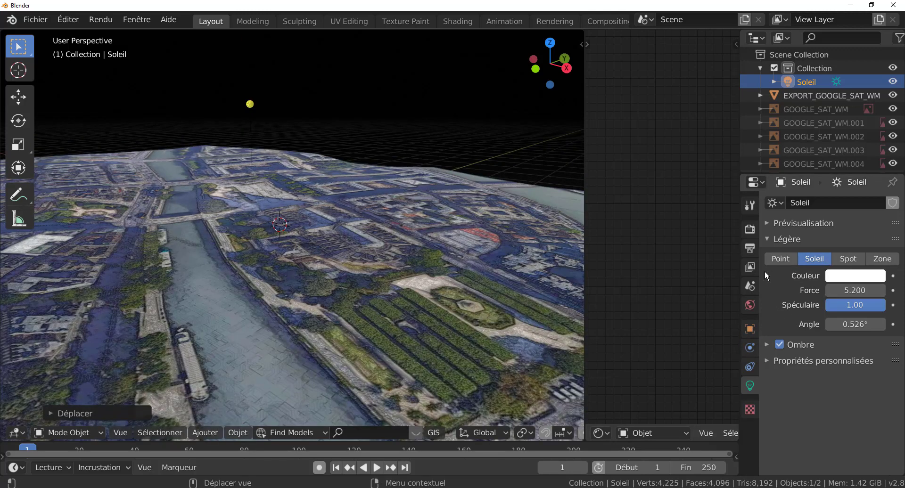
Select the satellite terrain, widen the Shader Editor and set the Bump node's Distance to 36.452.
{"action": "left_click", "coordinate": [428, 299]}
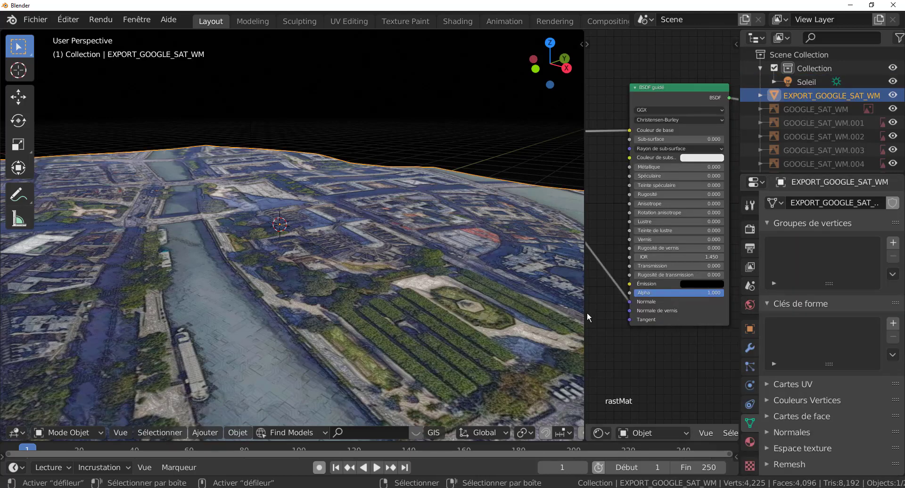
{"action": "left_click_drag", "start_coordinate": [585, 308], "coordinate": [454, 332]}
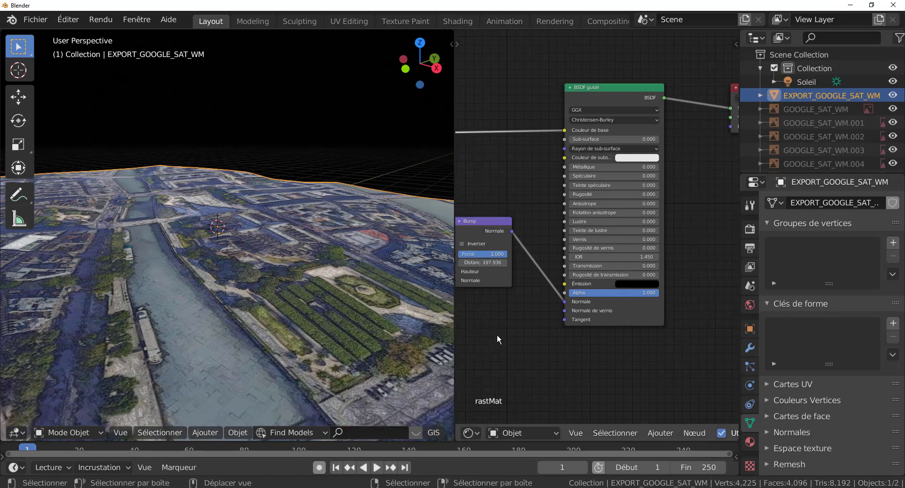
{"action": "middle_click_drag", "start_coordinate": [496, 335], "coordinate": [627, 335]}
{"action": "scroll", "coordinate": [646, 337], "scroll_direction": "up", "scroll_amount": 3}
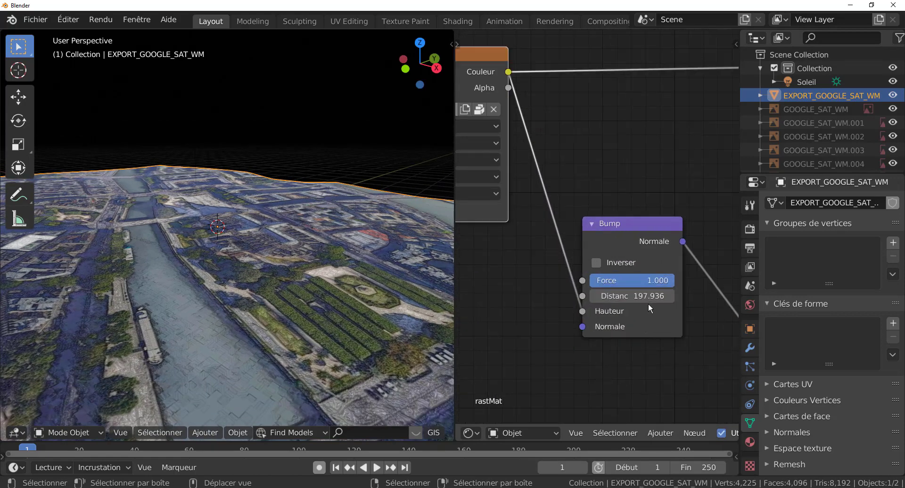
{"action": "left_click_drag", "start_coordinate": [653, 296], "coordinate": [581, 305]}
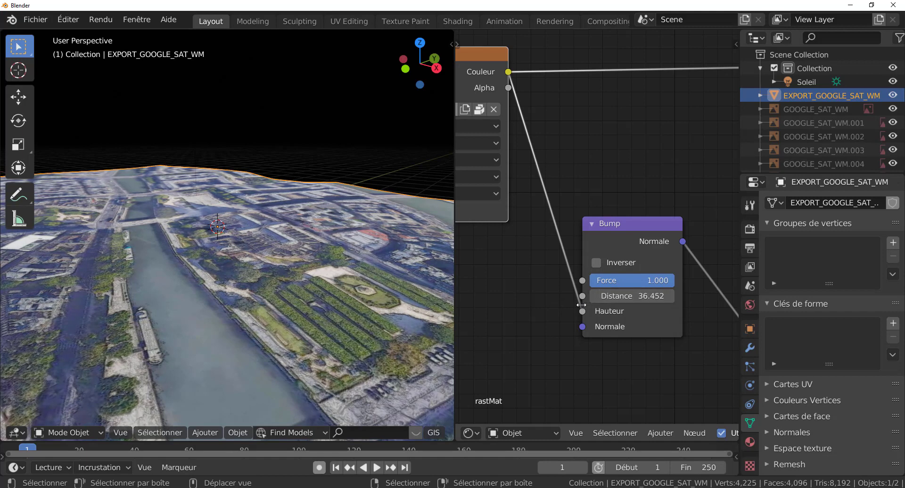
Set the Bump node's Force to 2.
{"action": "left_click", "coordinate": [632, 281]}
{"action": "type", "text": "2"}
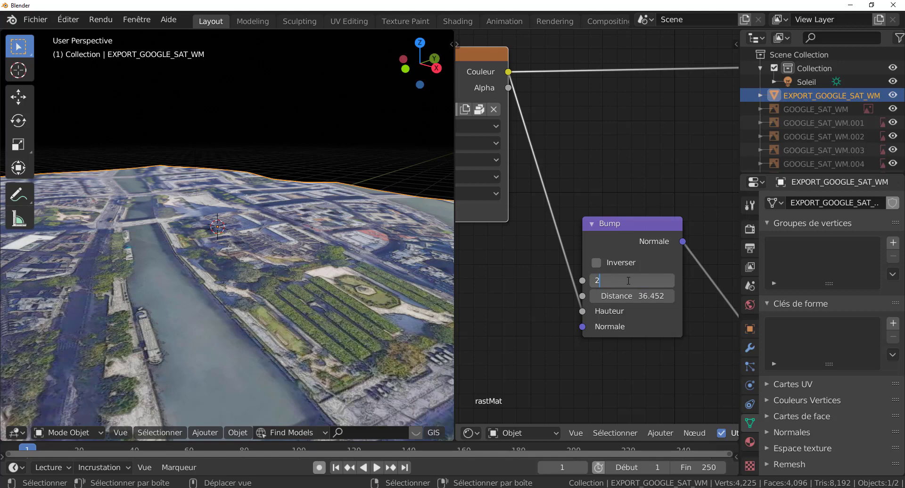
{"action": "key", "text": "Return"}
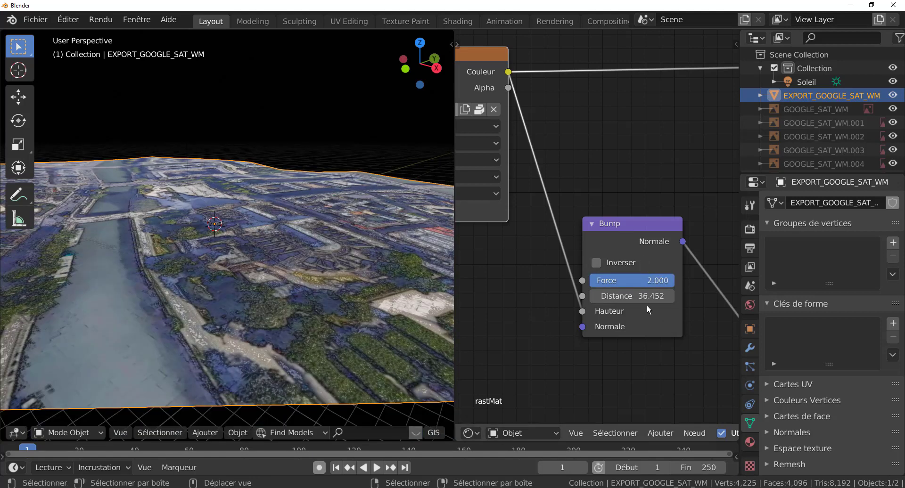
Lower the Bump node's Distance to 24.968, set its Force to 1 and check the relief on the terrain.
{"action": "left_click_drag", "start_coordinate": [646, 296], "coordinate": [593, 296]}
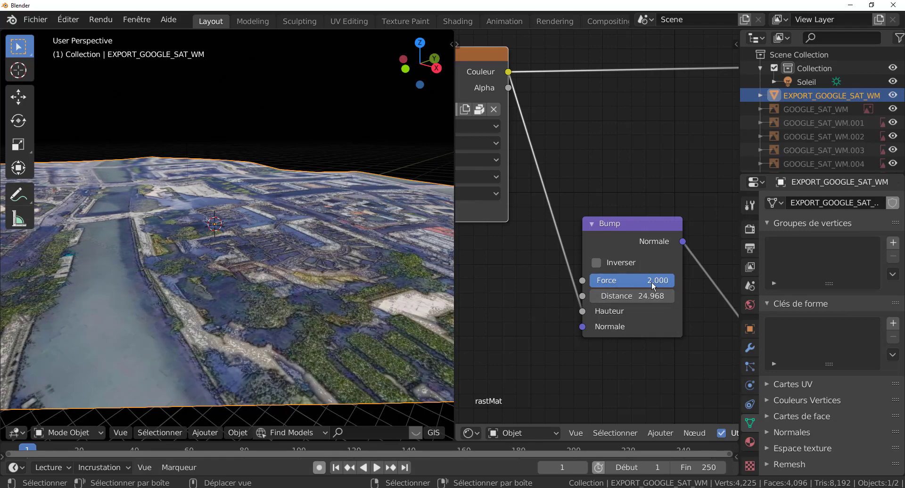
{"action": "left_click", "coordinate": [651, 281]}
{"action": "type", "text": "1"}
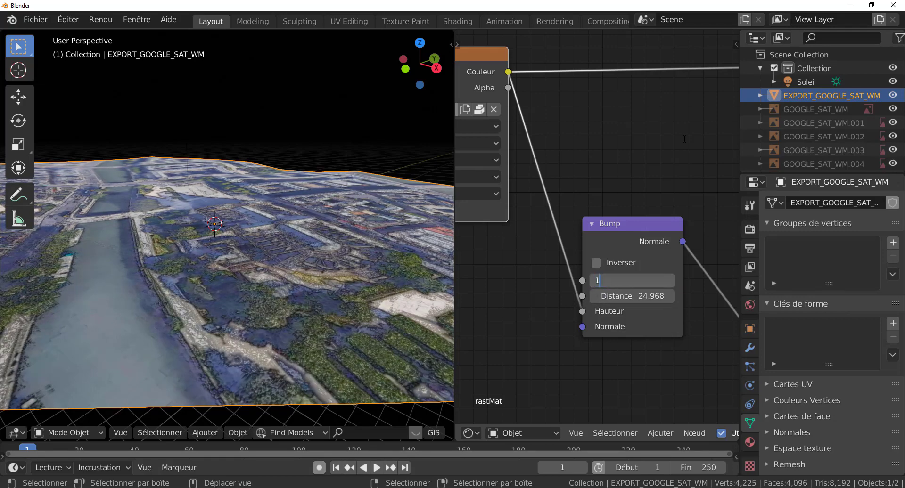
{"action": "key", "text": "Return"}
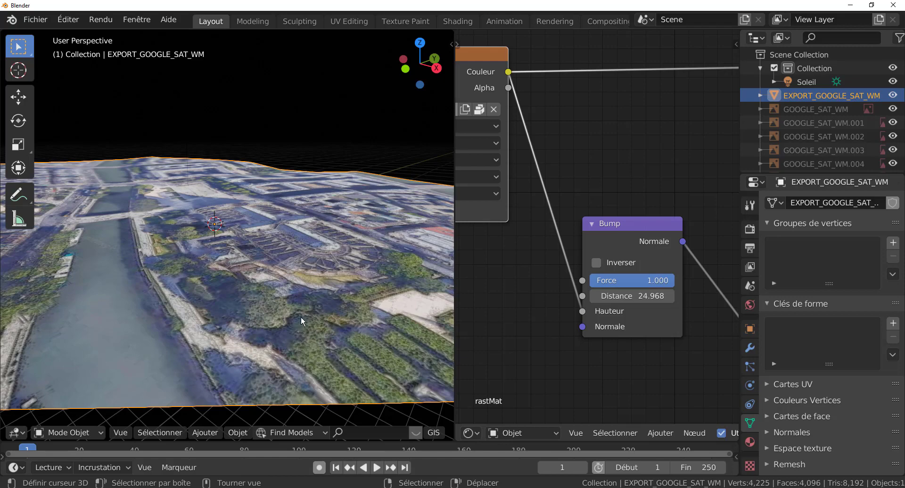
{"action": "middle_click_drag", "start_coordinate": [281, 345], "coordinate": [261, 343]}
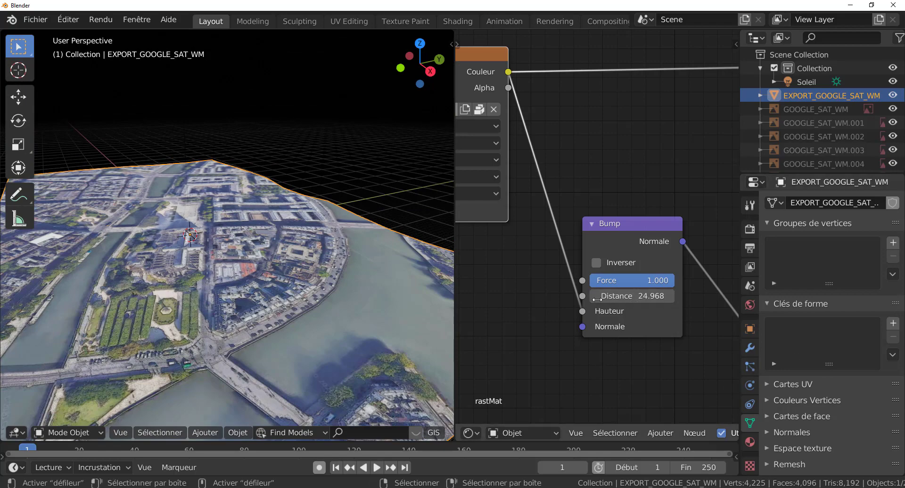
{"action": "scroll", "coordinate": [596, 300], "scroll_direction": "down", "scroll_amount": 3}
{"action": "scroll", "coordinate": [282, 330], "scroll_direction": "down", "scroll_amount": 2}
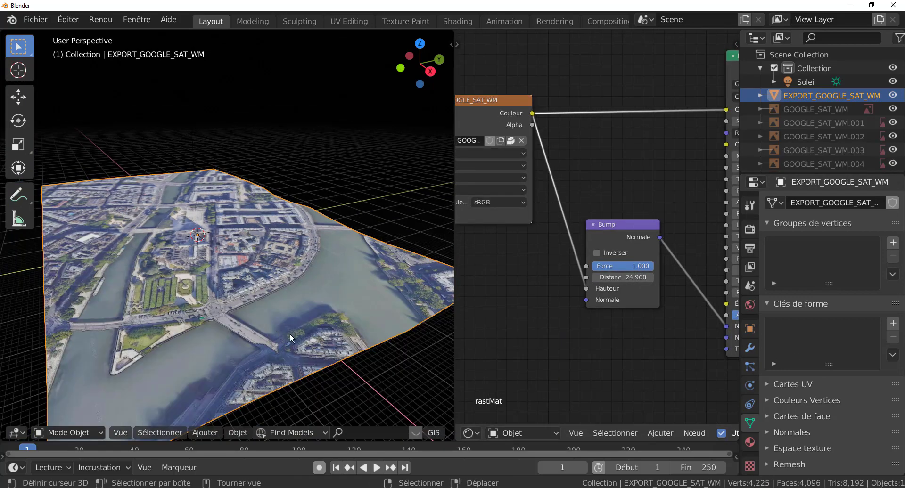
Lower the Soleil light's Force to 2, fine-tuning it to 1.830 for a softer look on the terrain.
{"action": "mouse_move", "coordinate": [289, 332]}
{"action": "middle_mouse_down"}
{"action": "mouse_move", "coordinate": [341, 337]}
{"action": "mouse_move", "coordinate": [298, 338]}
{"action": "middle_mouse_up"}
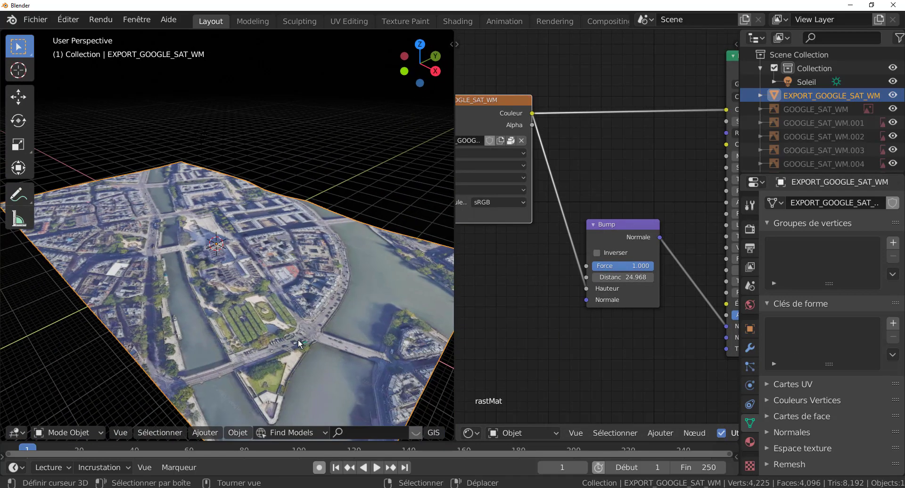
{"action": "scroll", "coordinate": [298, 339], "scroll_direction": "up", "scroll_amount": 2}
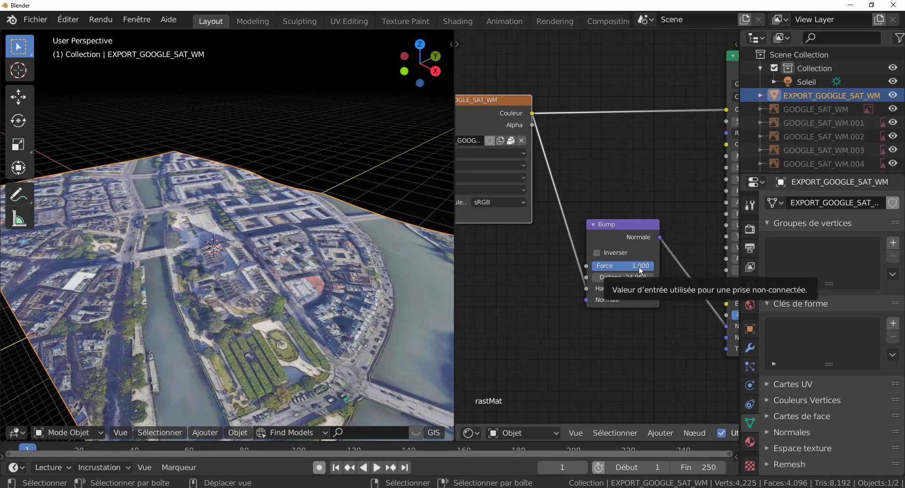
{"action": "scroll", "coordinate": [667, 358], "scroll_direction": "down", "scroll_amount": 1}
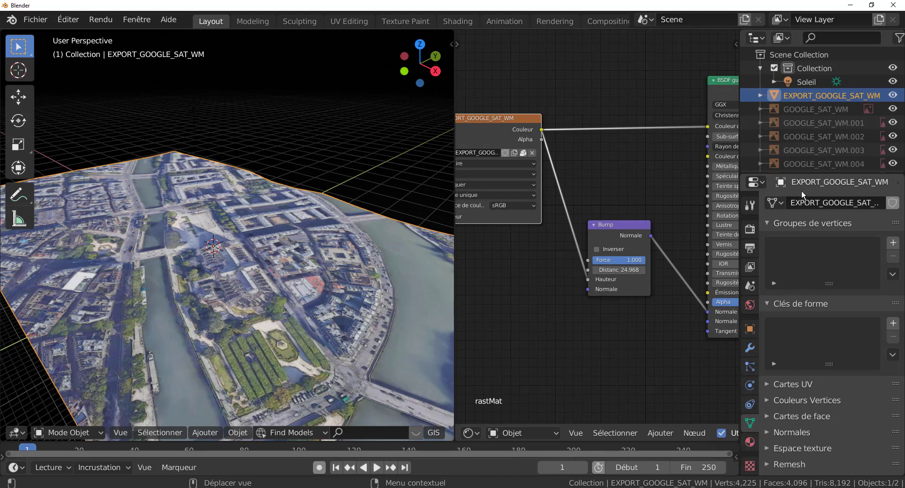
{"action": "left_click", "coordinate": [804, 80]}
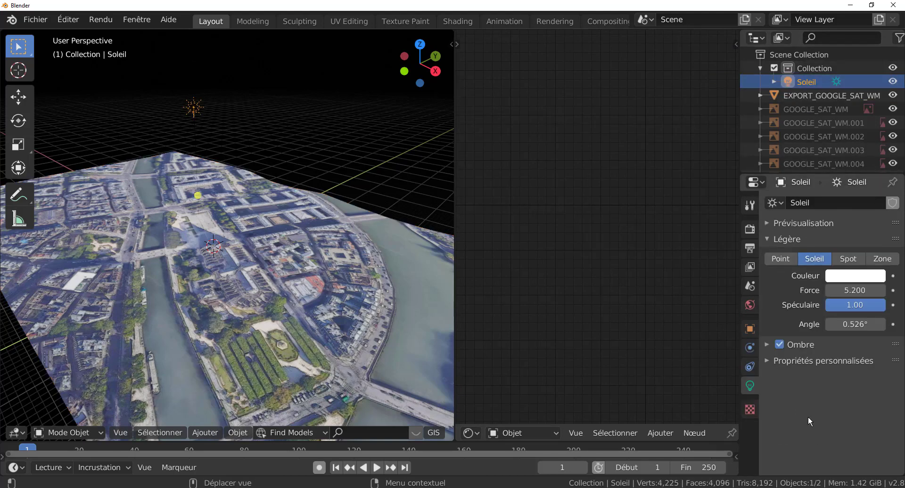
{"action": "left_click", "coordinate": [854, 290]}
{"action": "type", "text": "2"}
{"action": "key", "text": "Return"}
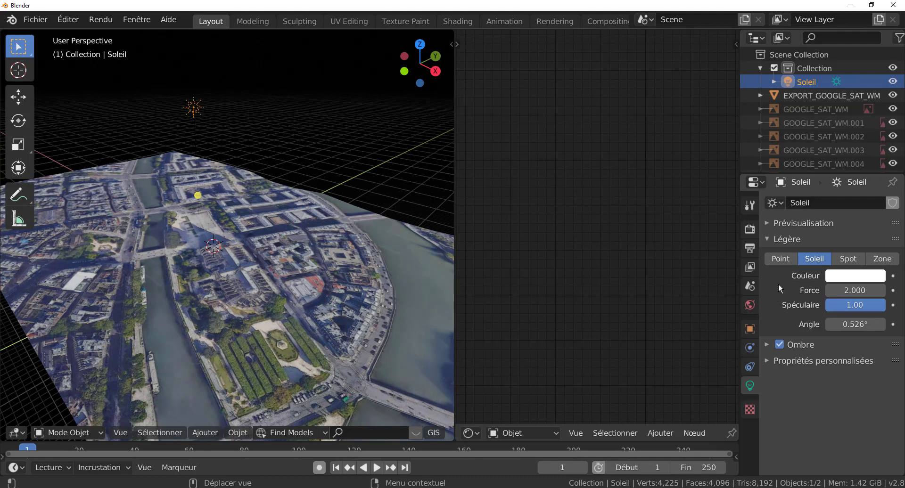
{"action": "left_click", "coordinate": [831, 291]}
{"action": "left_click", "coordinate": [831, 291]}
{"action": "mouse_move", "coordinate": [847, 293]}
{"action": "left_mouse_down"}
{"action": "mouse_move", "coordinate": [838, 293]}
{"action": "mouse_move", "coordinate": [849, 293]}
{"action": "left_mouse_up"}
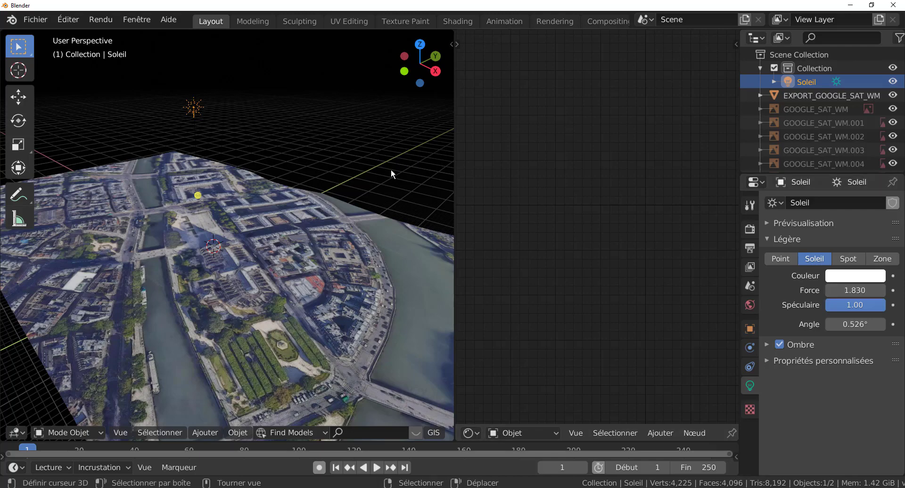
Widen the 3D viewport over the Shader Editor and inspect the lit terrain from several angles.
{"action": "middle_click_drag", "start_coordinate": [370, 200], "coordinate": [328, 208]}
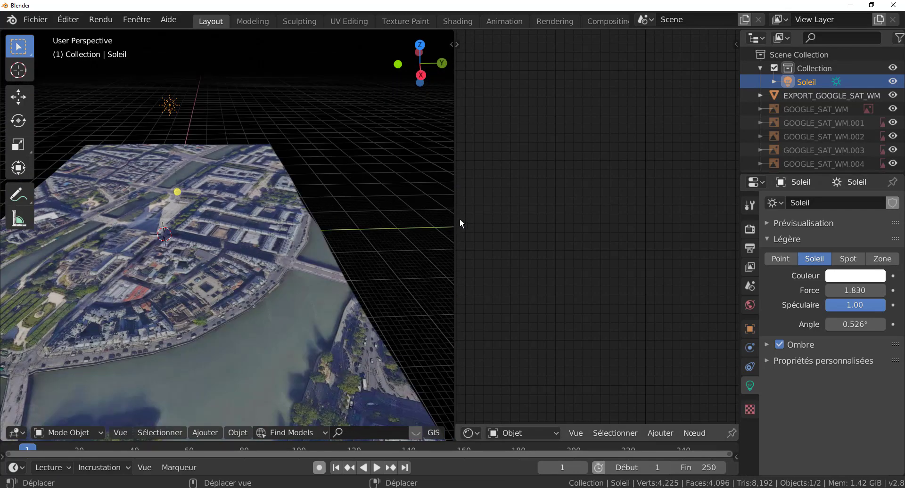
{"action": "left_click_drag", "start_coordinate": [454, 224], "coordinate": [723, 211]}
{"action": "scroll", "coordinate": [404, 260], "scroll_direction": "down", "scroll_amount": 4}
{"action": "middle_click_drag", "start_coordinate": [403, 261], "coordinate": [464, 266]}
{"action": "scroll", "coordinate": [472, 275], "scroll_direction": "up", "scroll_amount": 6}
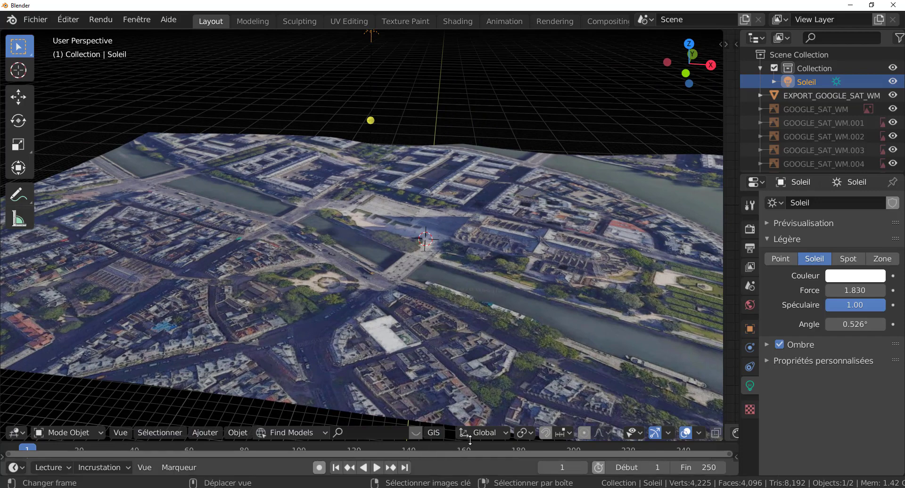
{"action": "scroll", "coordinate": [464, 307], "scroll_direction": "down", "scroll_amount": 5}
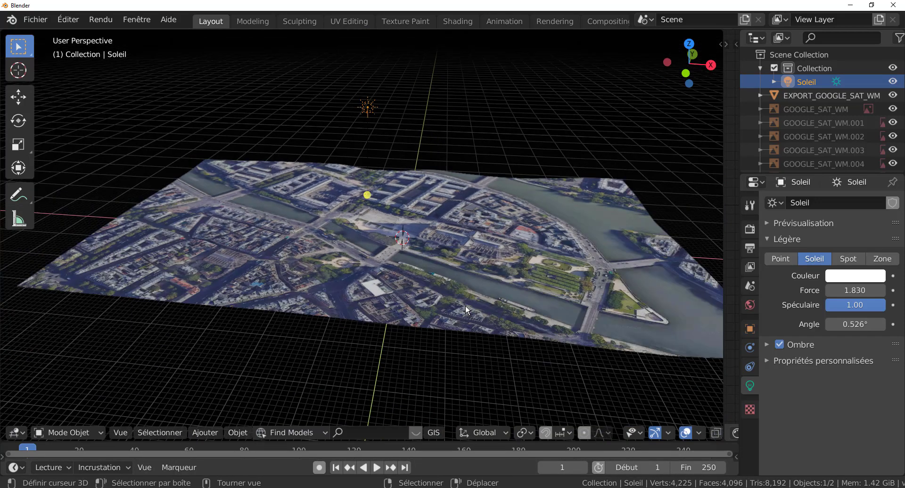
{"action": "middle_click_drag", "start_coordinate": [473, 298], "coordinate": [516, 293]}
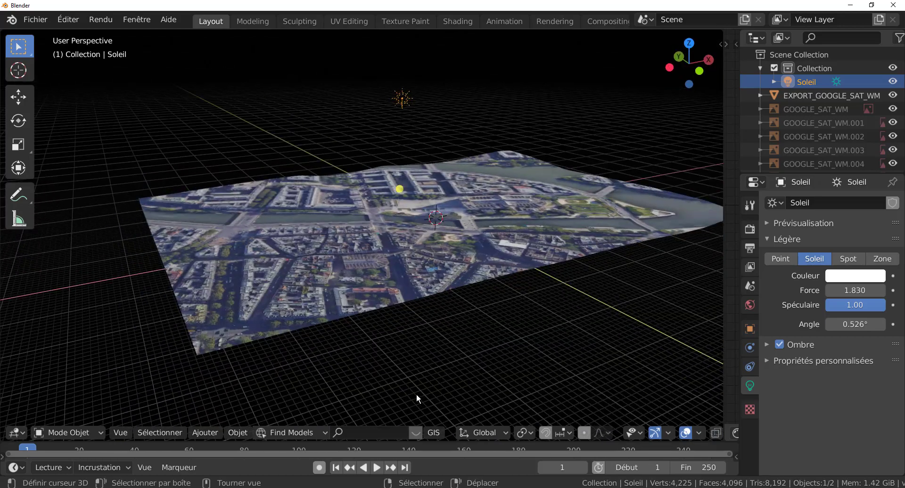
Try to import the OSM buildings as separate extruded objects, with elevation from EXPORT_GOOGLE_SAT_WM, while the Soleil light is selected.
{"action": "left_click", "coordinate": [430, 432]}
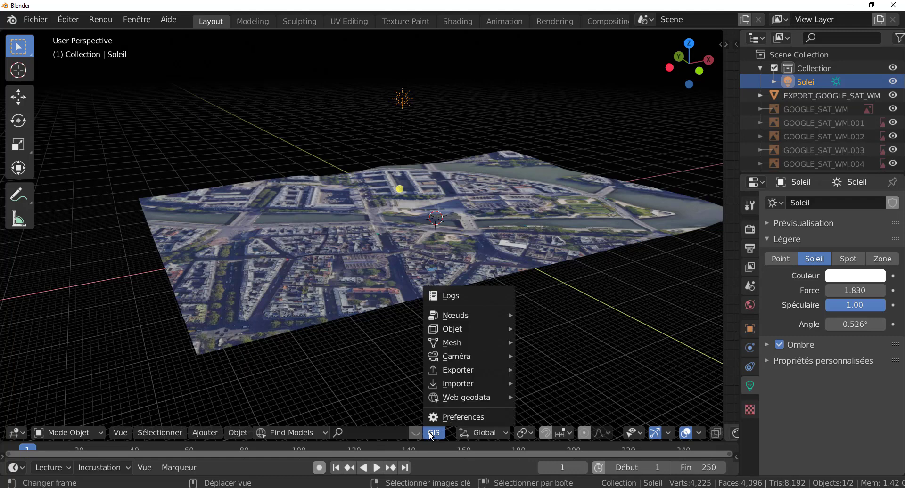
{"action": "mouse_move", "coordinate": [450, 398]}
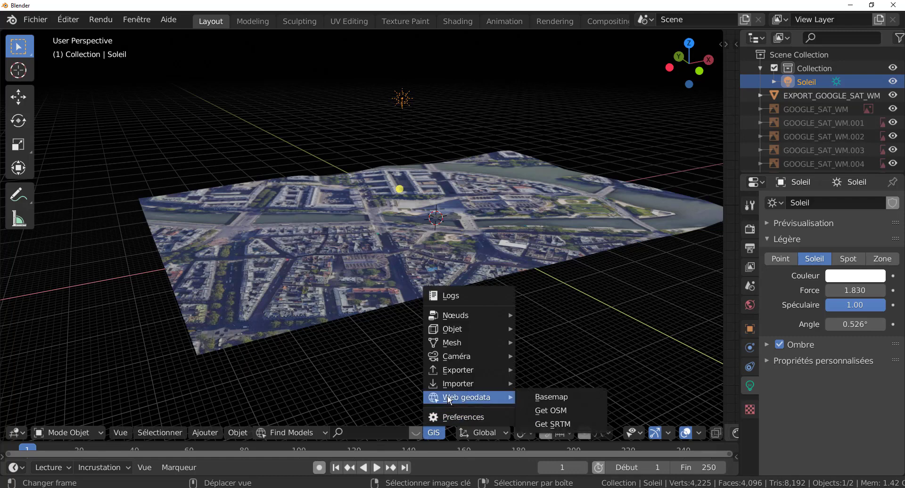
{"action": "left_click", "coordinate": [577, 410]}
{"action": "left_click_drag", "start_coordinate": [576, 245], "coordinate": [556, 157]}
{"action": "left_click", "coordinate": [490, 191]}
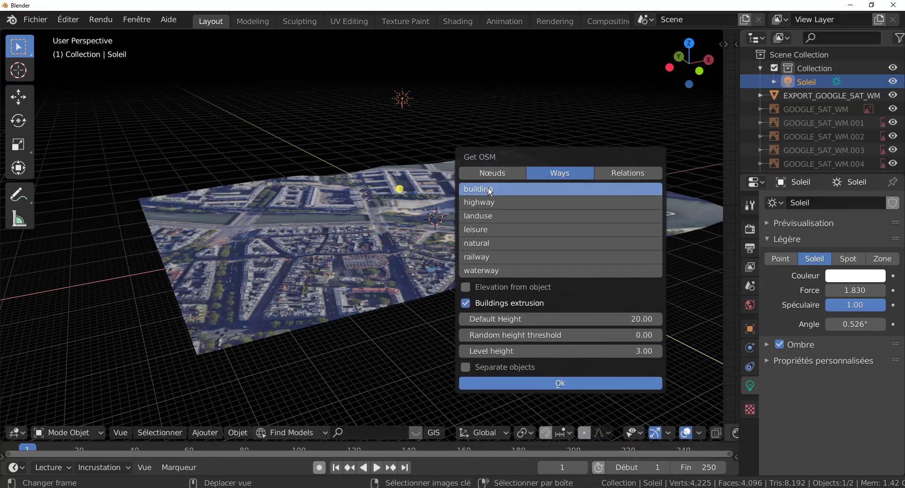
{"action": "left_click", "coordinate": [465, 287]}
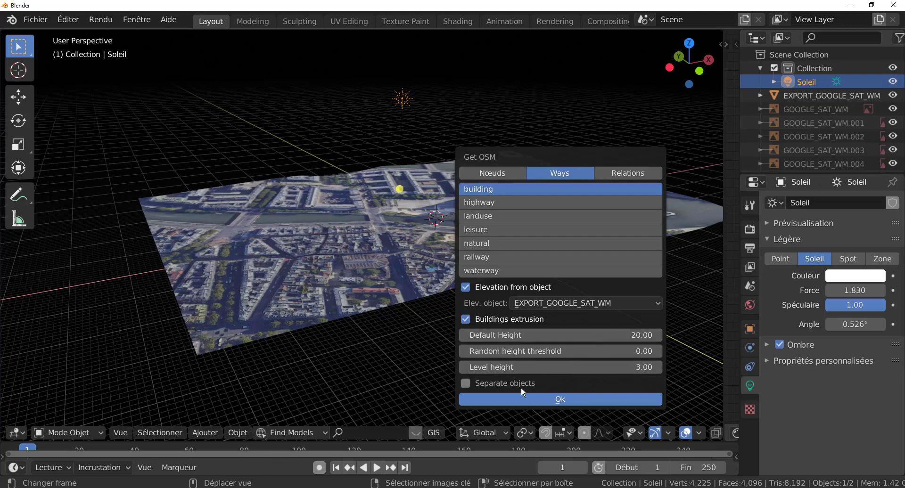
{"action": "left_click", "coordinate": [465, 384]}
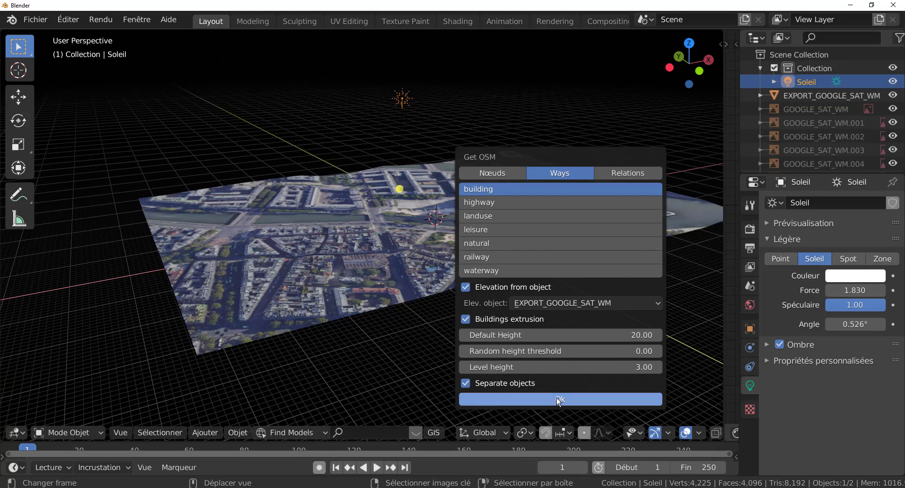
{"action": "left_click", "coordinate": [558, 401]}
Select the satellite terrain and import OSM building ways as separate extruded objects, taking elevation from EXPORT_GOOGLE_SAT_WM.
{"action": "left_click", "coordinate": [498, 249]}
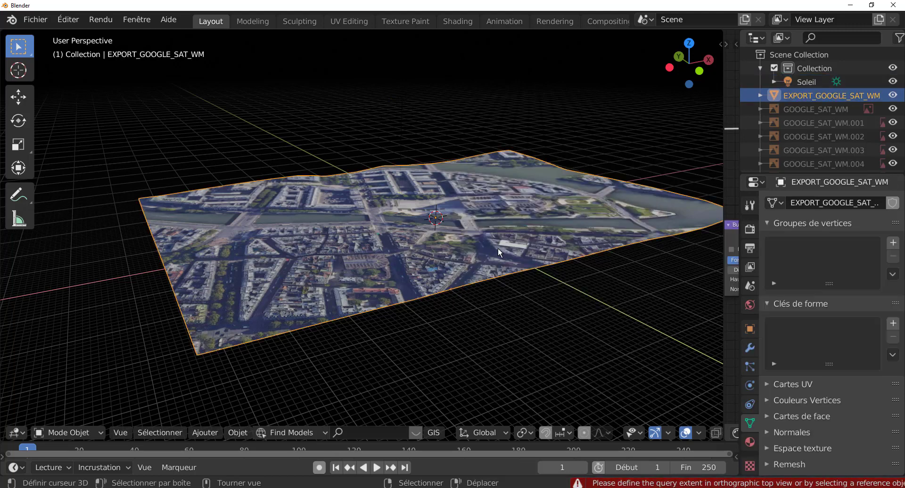
{"action": "left_click", "coordinate": [434, 433]}
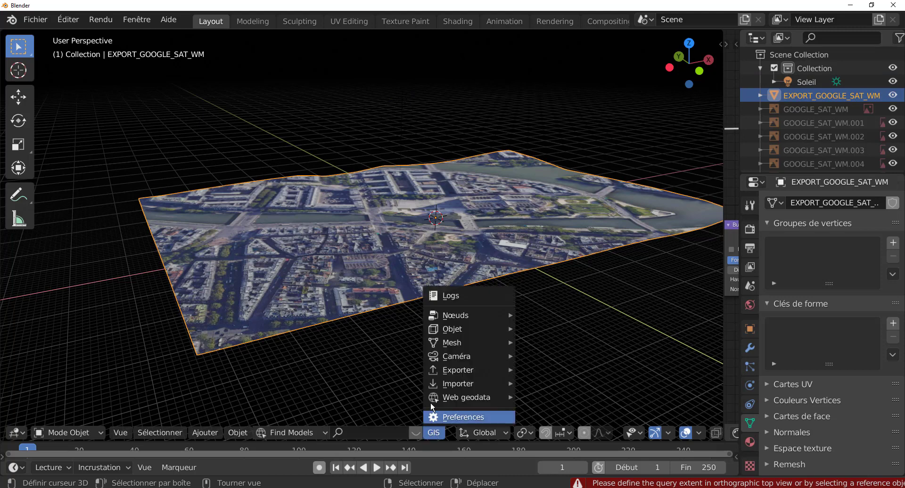
{"action": "mouse_move", "coordinate": [451, 397]}
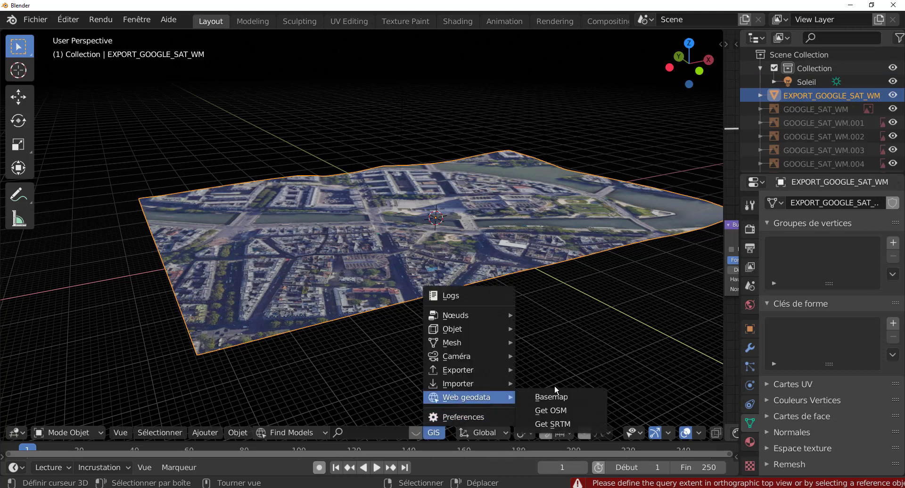
{"action": "left_click", "coordinate": [555, 409]}
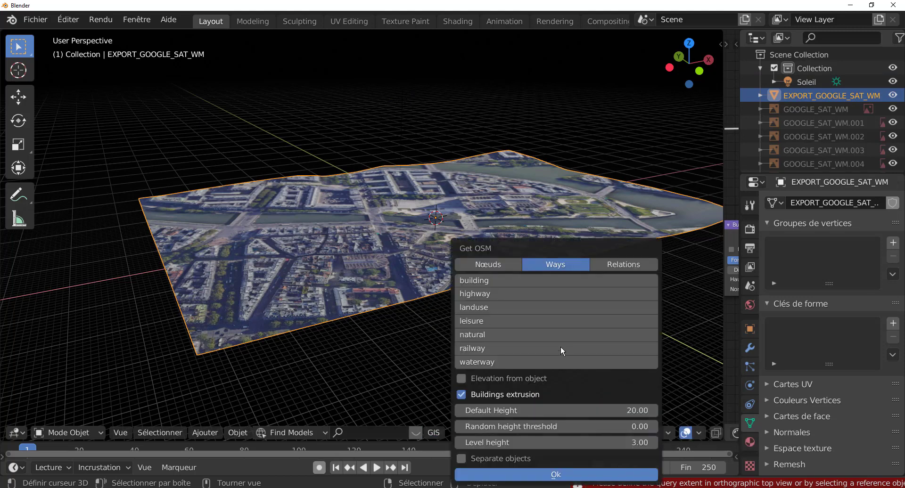
{"action": "left_click", "coordinate": [562, 212]}
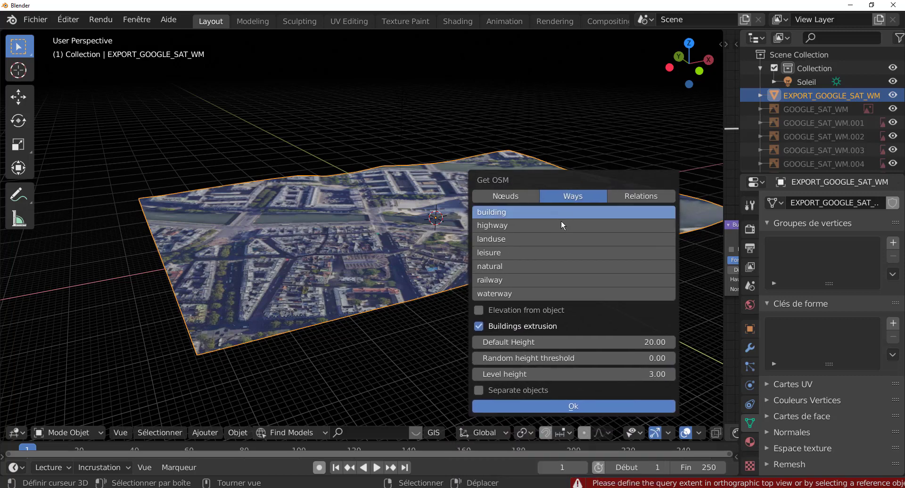
{"action": "left_click", "coordinate": [478, 310]}
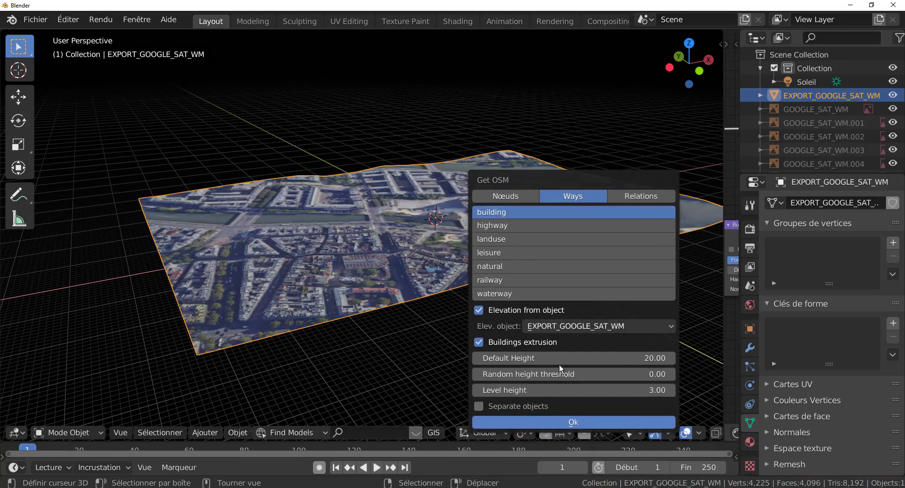
{"action": "left_click", "coordinate": [476, 408]}
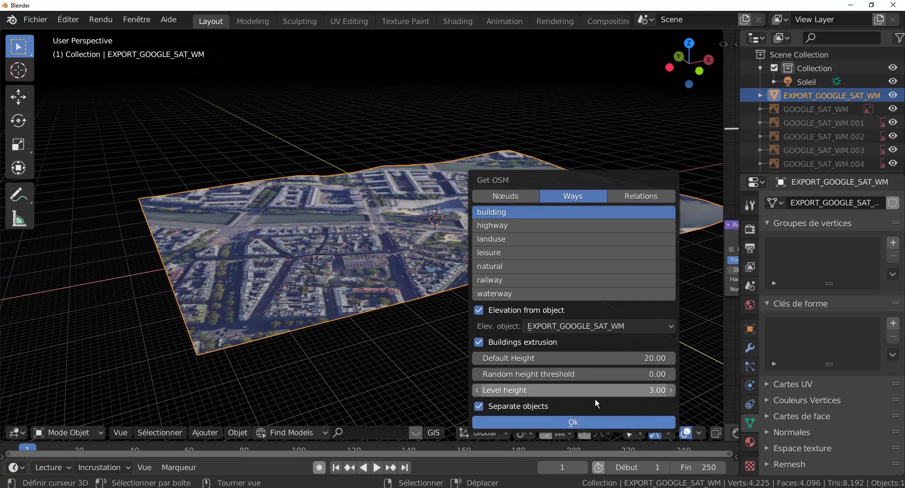
{"action": "left_click", "coordinate": [574, 422]}
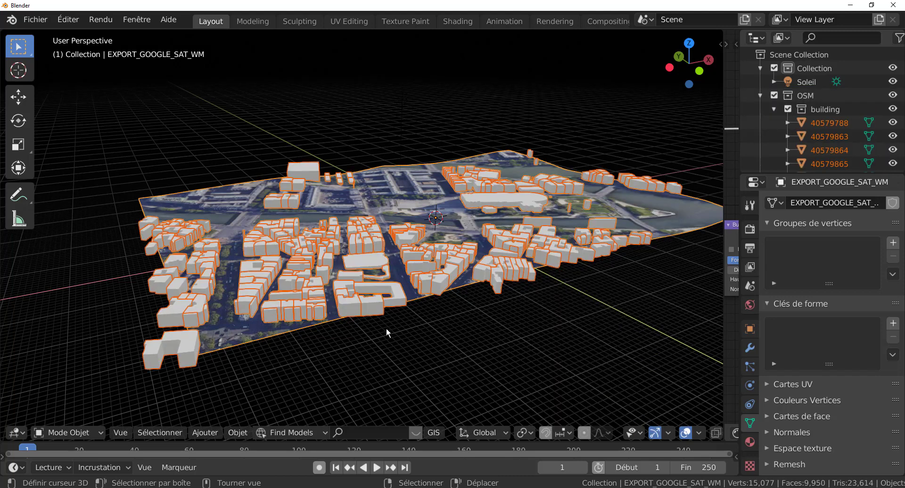
Examine the imported buildings across the terrain, selecting a single one near the terrain's edge to check that it is a separate object.
{"action": "right_click", "coordinate": [561, 324], "text": "shift"}
{"action": "mouse_move", "coordinate": [617, 309]}
{"action": "middle_mouse_down"}
{"action": "mouse_move", "coordinate": [386, 343]}
{"action": "mouse_move", "coordinate": [556, 313]}
{"action": "mouse_move", "coordinate": [614, 318]}
{"action": "mouse_move", "coordinate": [633, 308]}
{"action": "middle_mouse_up"}
{"action": "scroll", "coordinate": [611, 320], "scroll_direction": "up", "scroll_amount": 4}
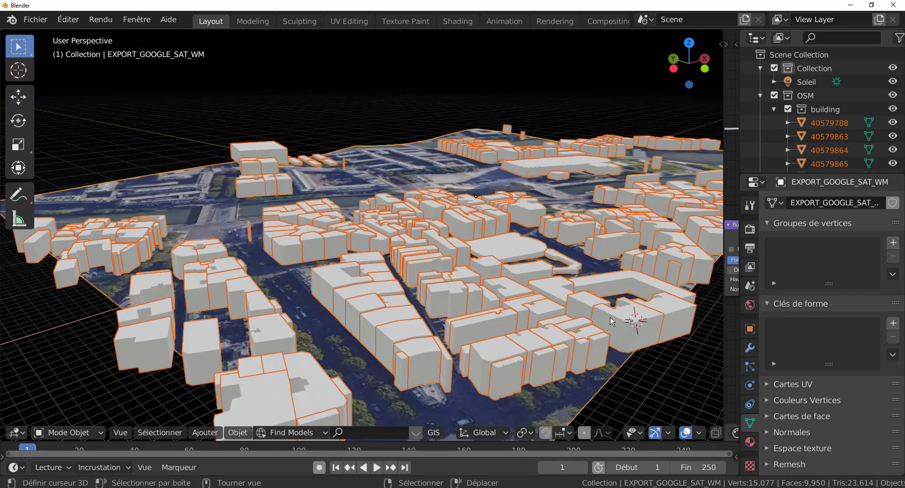
{"action": "left_click", "coordinate": [618, 343]}
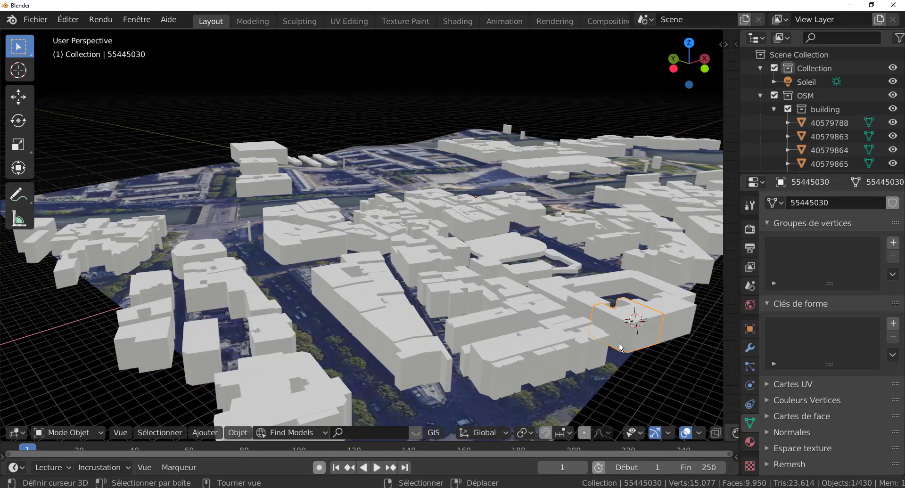
{"action": "scroll", "coordinate": [618, 344], "scroll_direction": "down", "scroll_amount": 3}
{"action": "middle_click_drag", "start_coordinate": [619, 347], "coordinate": [627, 321]}
{"action": "left_click", "coordinate": [626, 318]}
{"action": "scroll", "coordinate": [556, 344], "scroll_direction": "up", "scroll_amount": 3}
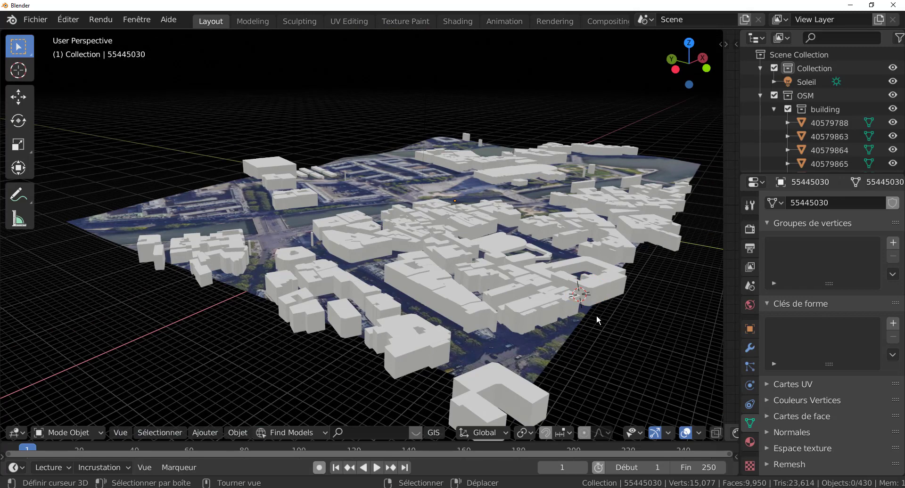
{"action": "middle_click_drag", "start_coordinate": [651, 332], "coordinate": [611, 329]}
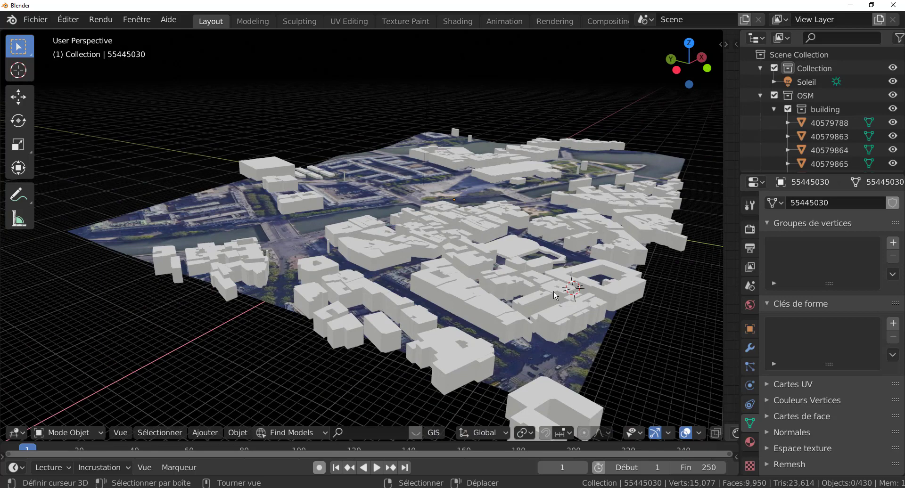
{"action": "scroll", "coordinate": [525, 270], "scroll_direction": "down", "scroll_amount": 1}
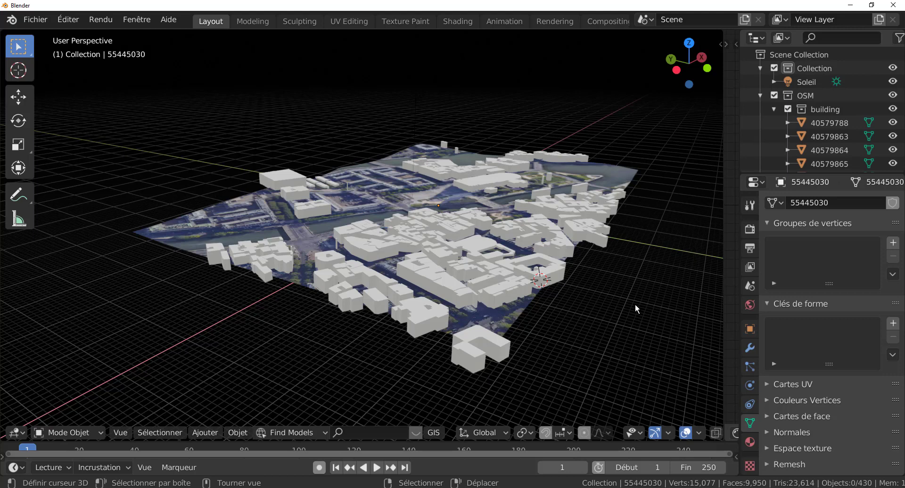
Show the transform properties in the 3D viewport and select the satellite terrain to check its dimensions.
{"action": "key", "text": "n"}
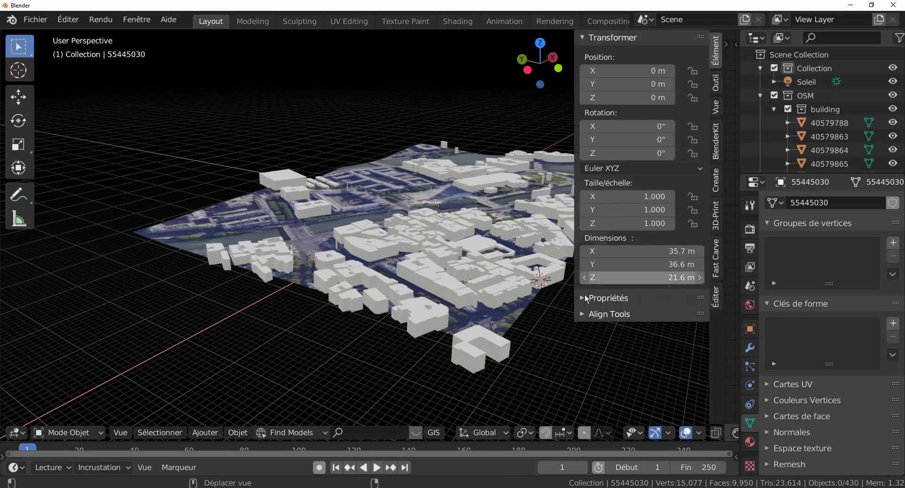
{"action": "left_click", "coordinate": [508, 312]}
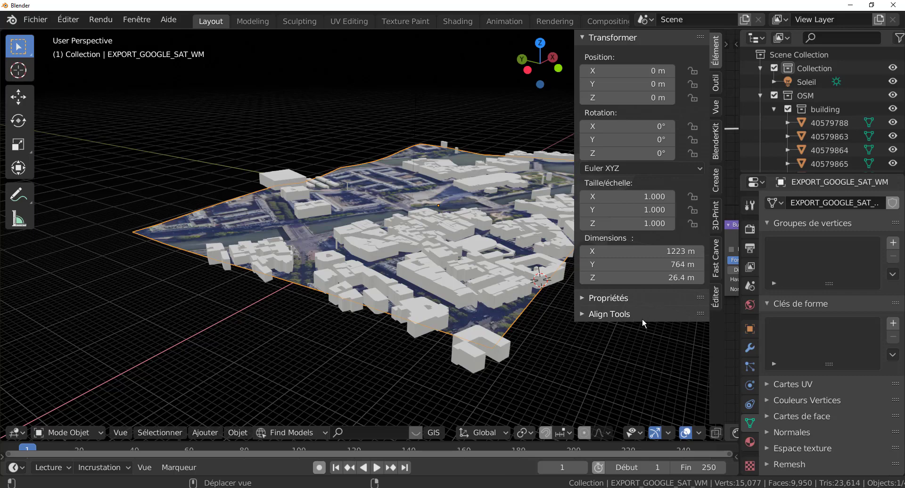
{"action": "middle_click_drag", "start_coordinate": [591, 352], "coordinate": [516, 297], "text": "shift"}
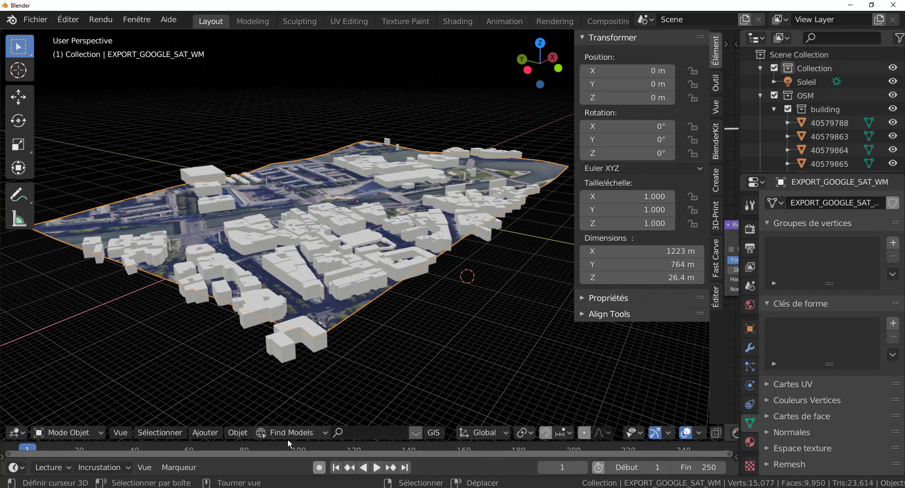
Add a camera, align it to the current view of the whole map, check its framing and return to the perspective view.
{"action": "left_click", "coordinate": [198, 433]}
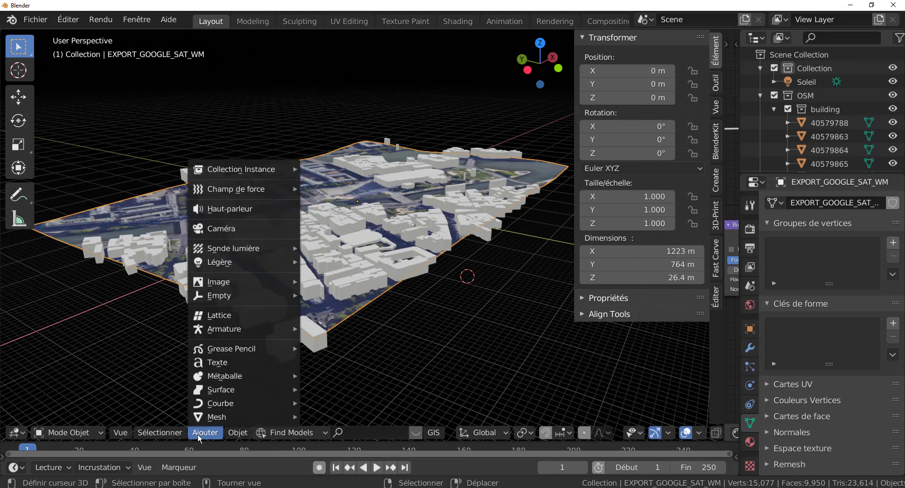
{"action": "left_click", "coordinate": [231, 230]}
{"action": "scroll", "coordinate": [537, 285], "scroll_direction": "down", "scroll_amount": 3}
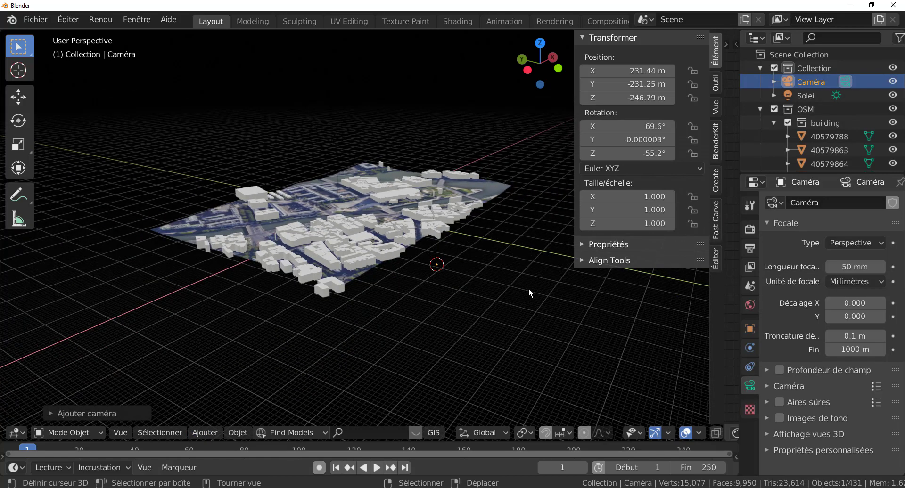
{"action": "key", "text": "ctrl+alt+KP_0"}
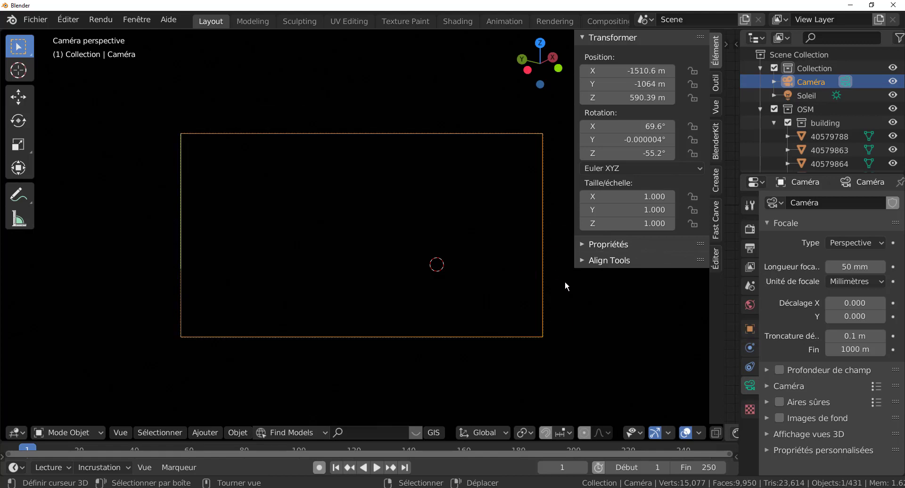
{"action": "left_click", "coordinate": [572, 304]}
{"action": "key", "text": "KP_0"}
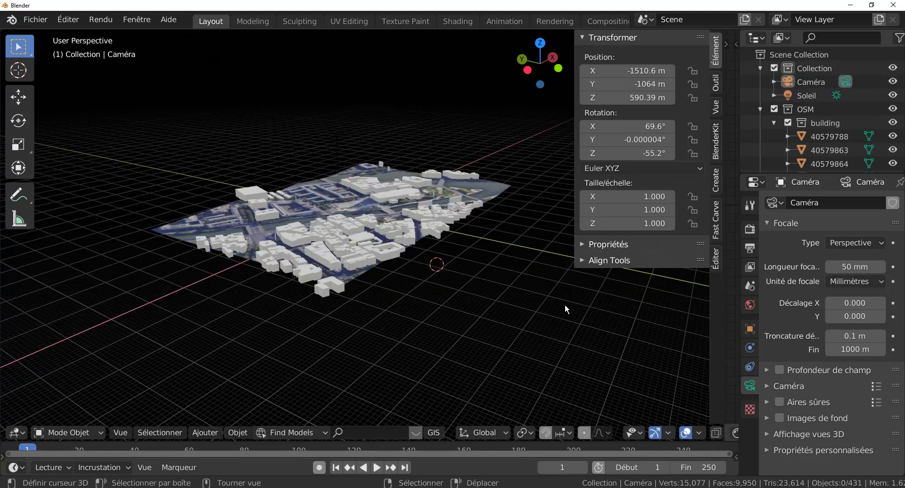
Select every object in the scene, including the camera and the sun, and scale them all down by a factor of 30.
{"action": "key", "text": "a"}
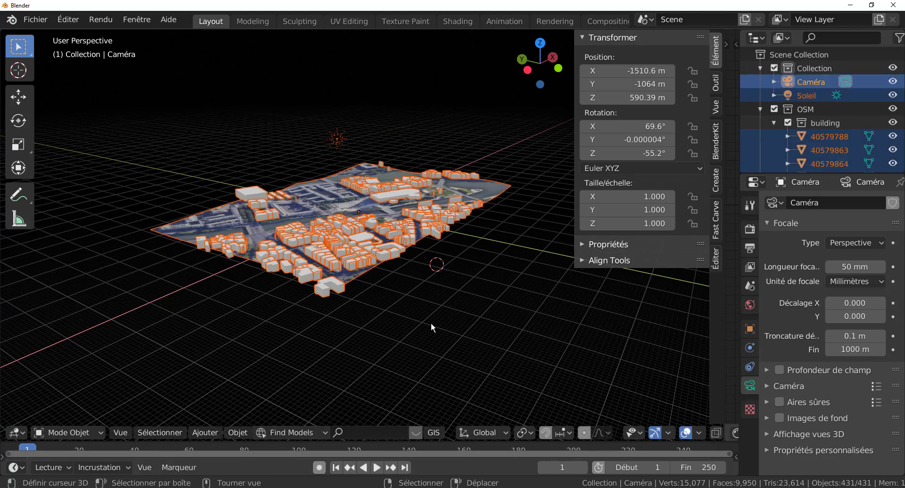
{"action": "key", "text": "s"}
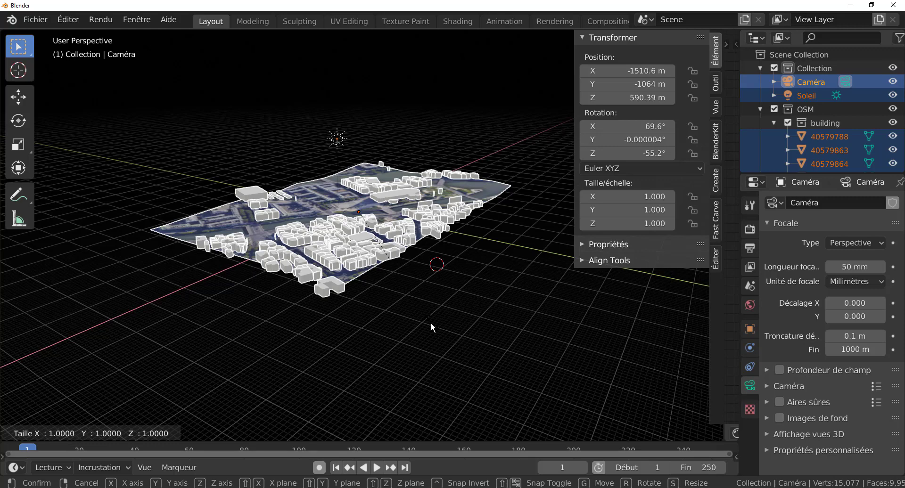
{"action": "type", "text": "/30"}
{"action": "key", "text": "Return"}
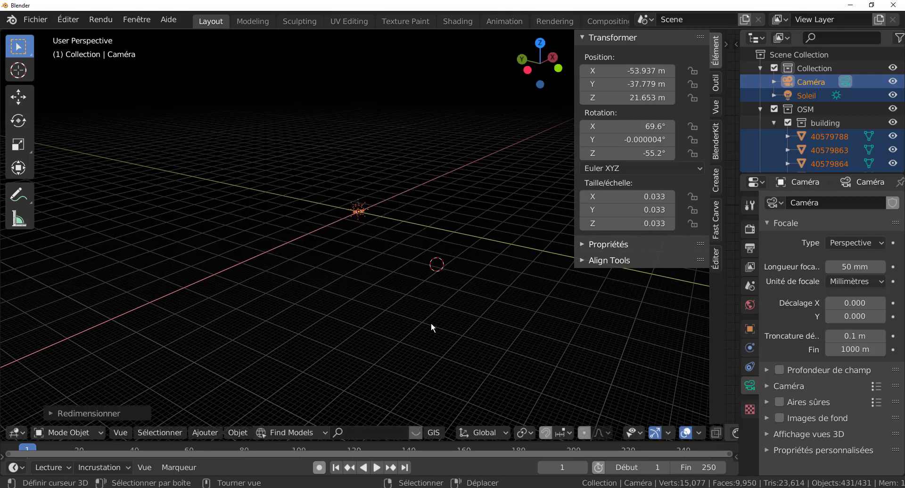
Isolate the scaled-down map, camera and sun in local view and inspect the map up close.
{"action": "scroll", "coordinate": [431, 323], "scroll_direction": "up", "scroll_amount": 13}
{"action": "middle_click_drag", "start_coordinate": [433, 200], "coordinate": [441, 271]}
{"action": "key", "text": "KP_Divide"}
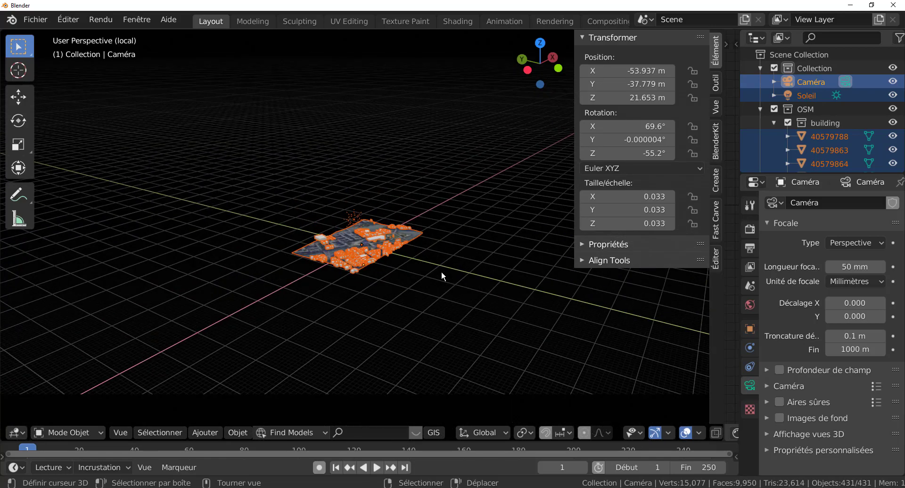
{"action": "scroll", "coordinate": [441, 273], "scroll_direction": "up", "scroll_amount": 6}
{"action": "scroll", "coordinate": [441, 273], "scroll_direction": "down", "scroll_amount": 5}
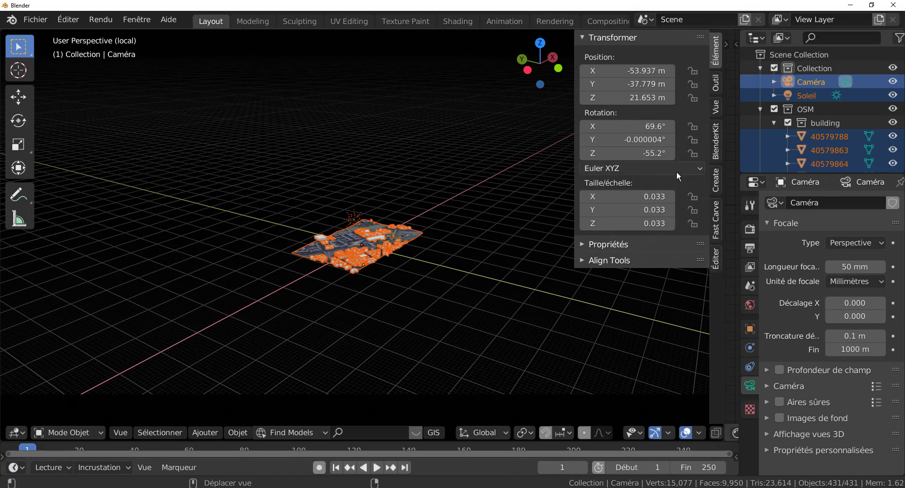
{"action": "scroll", "coordinate": [267, 378], "scroll_direction": "up", "scroll_amount": 4}
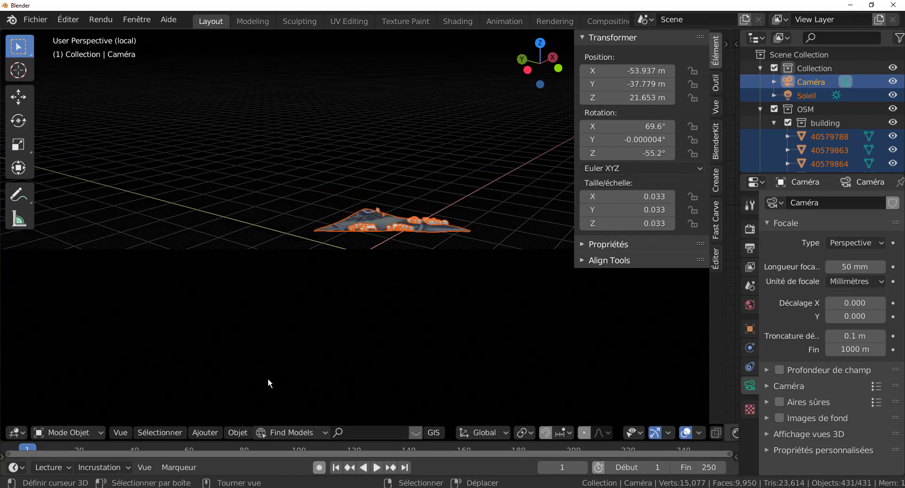
Set the 3D viewport's clipping range to start at 1 m and end at 1000 m.
{"action": "left_click", "coordinate": [715, 106]}
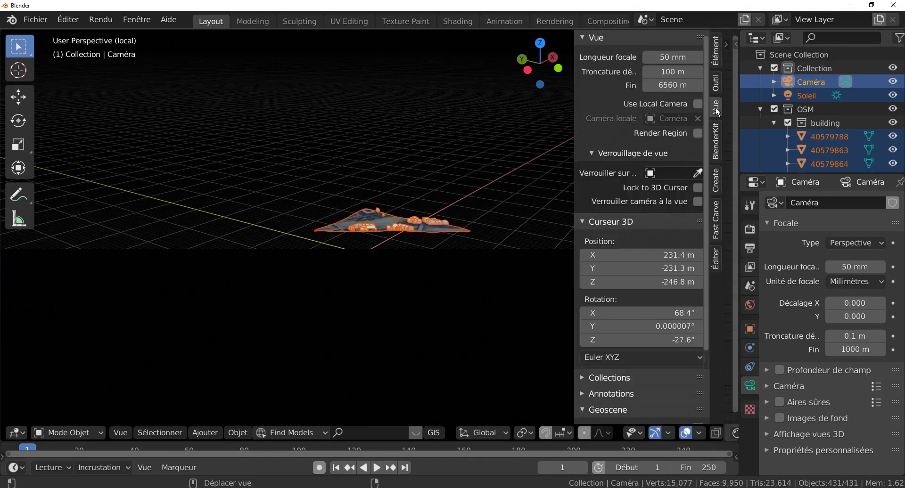
{"action": "left_click", "coordinate": [670, 85]}
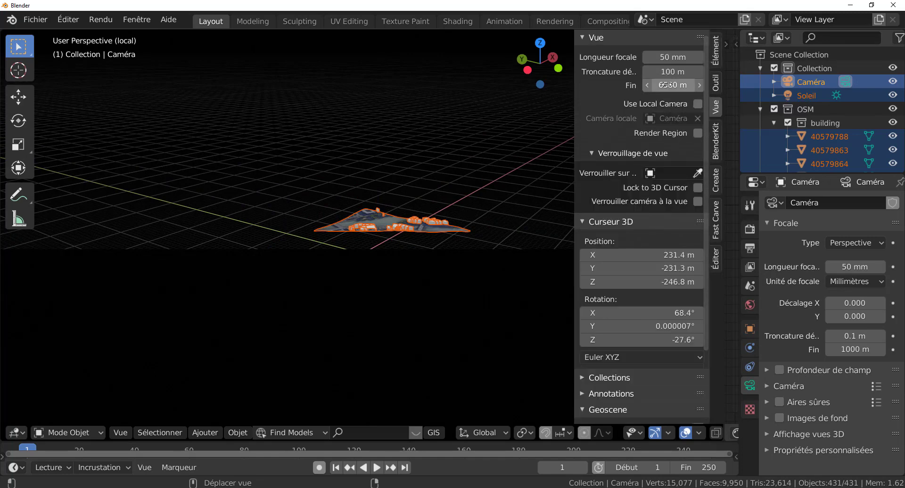
{"action": "type", "text": "1"}
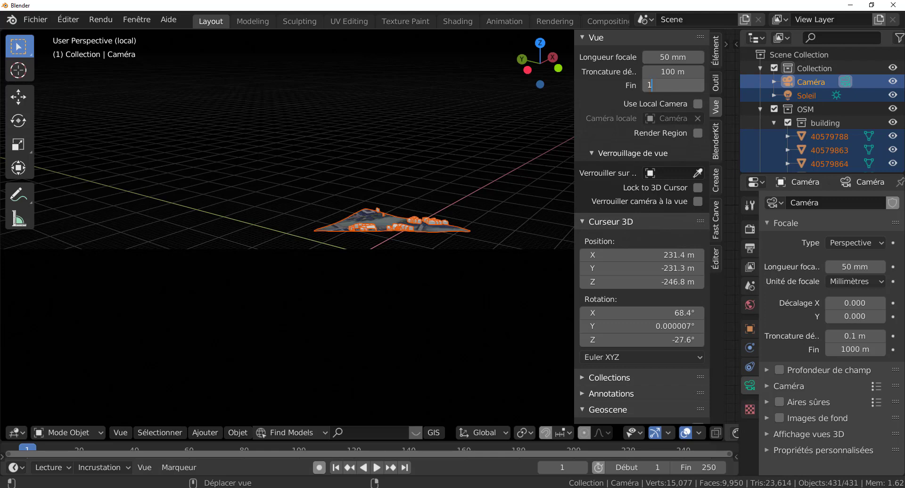
{"action": "type", "text": "000"}
{"action": "left_click", "coordinate": [670, 72]}
{"action": "left_click", "coordinate": [670, 72]}
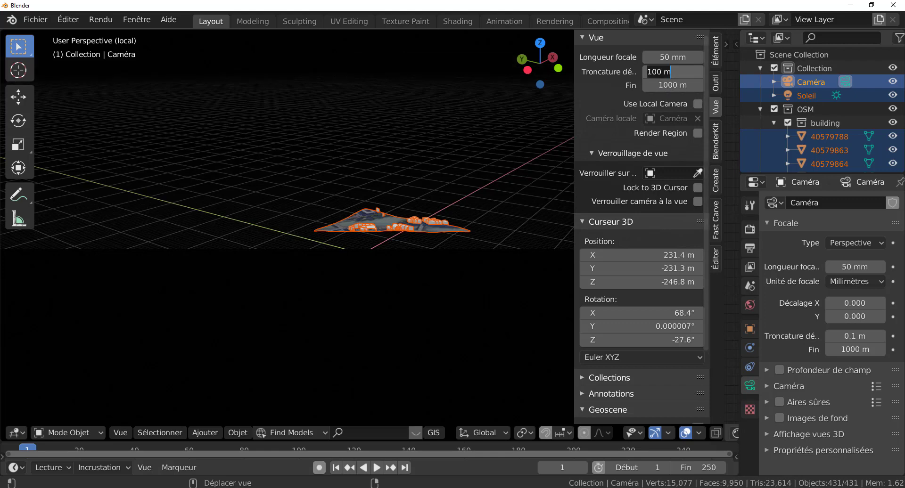
{"action": "type", "text": "1"}
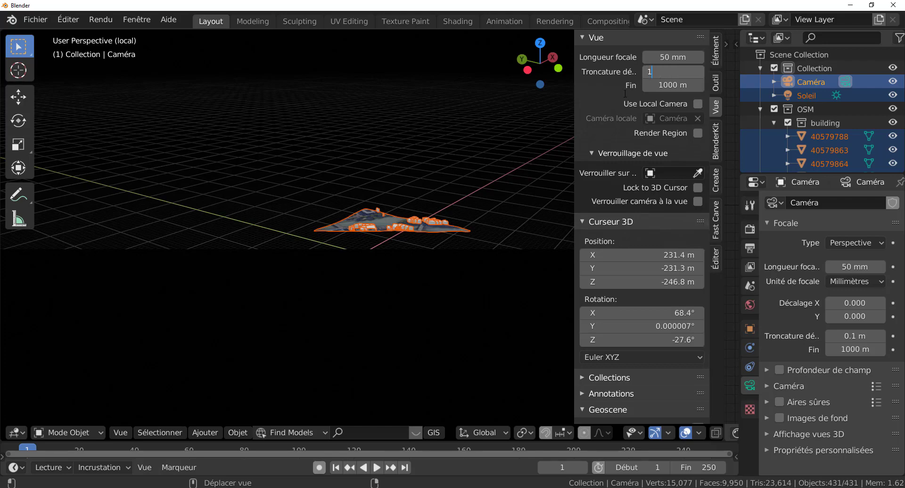
{"action": "key", "text": "Return"}
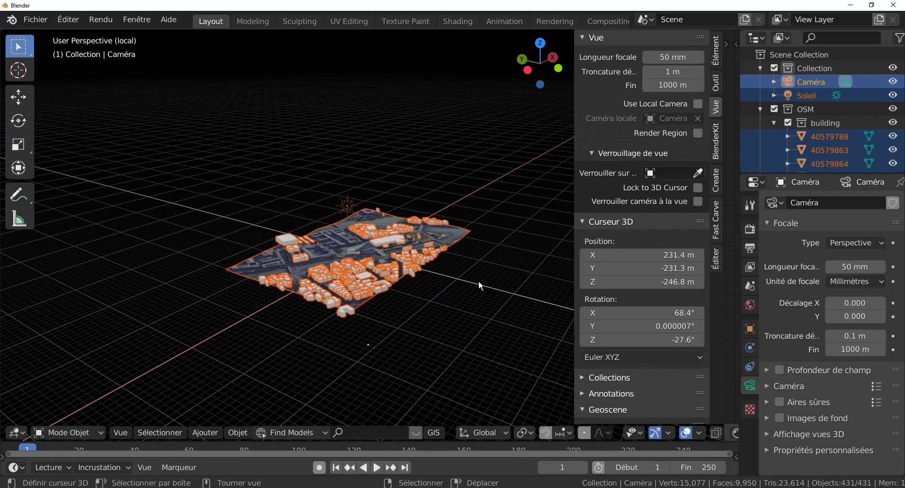
Deselect everything, align the camera to a closer perspective view of the map and select the camera.
{"action": "middle_click_drag", "start_coordinate": [478, 280], "coordinate": [460, 298]}
{"action": "left_click", "coordinate": [462, 300]}
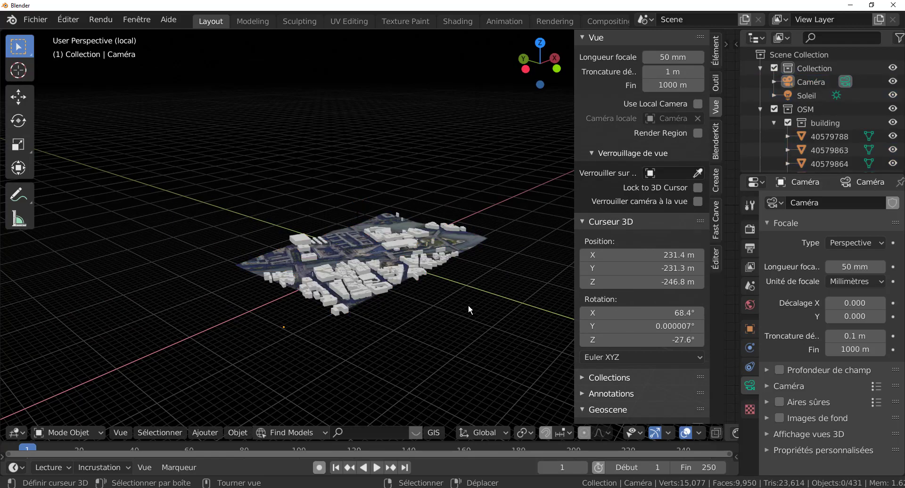
{"action": "scroll", "coordinate": [462, 285], "scroll_direction": "up", "scroll_amount": 5}
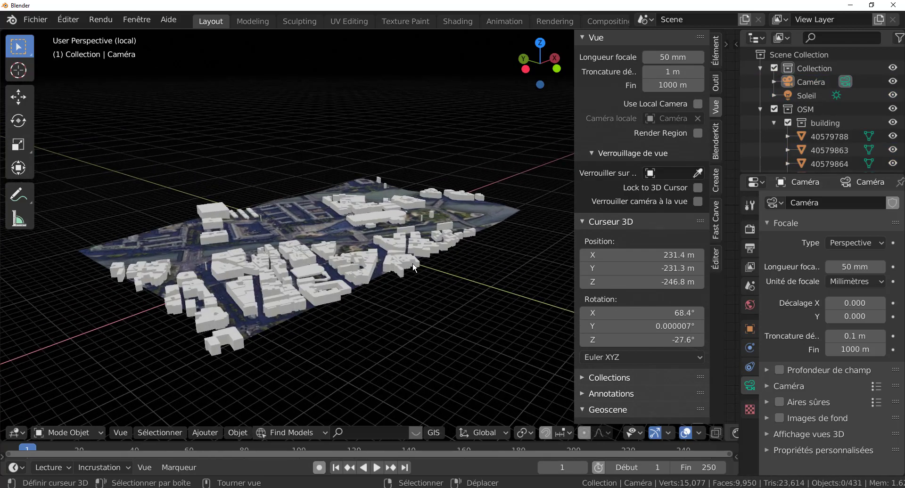
{"action": "scroll", "coordinate": [428, 273], "scroll_direction": "up", "scroll_amount": 2}
{"action": "mouse_move", "coordinate": [497, 290]}
{"action": "middle_mouse_down"}
{"action": "mouse_move", "coordinate": [482, 330]}
{"action": "mouse_move", "coordinate": [488, 295]}
{"action": "middle_mouse_up"}
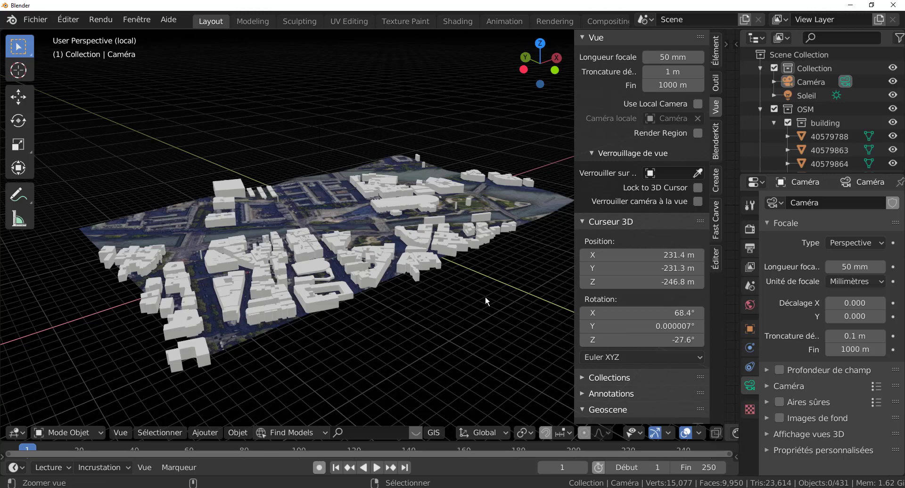
{"action": "key", "text": "ctrl+alt+KP_0"}
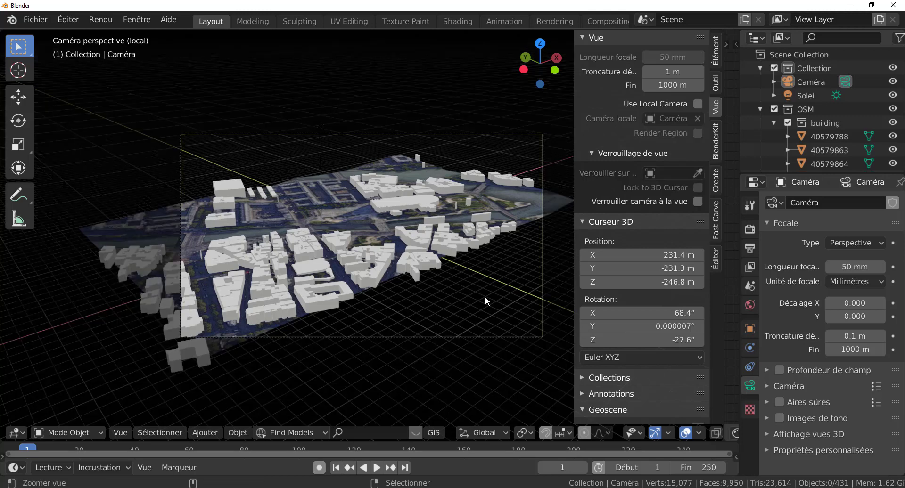
{"action": "left_click", "coordinate": [468, 337]}
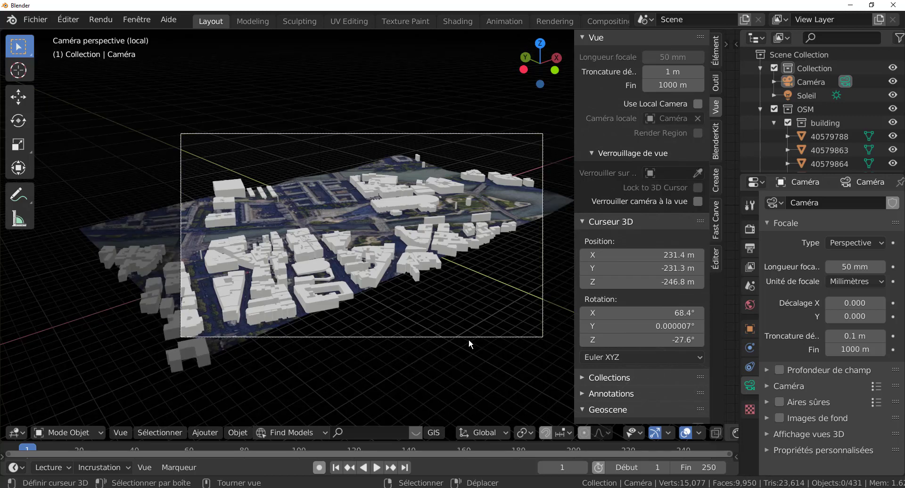
Move the camera to reframe the city buildings within its view and render the image.
{"action": "key", "text": "g"}
{"action": "left_click", "coordinate": [399, 365]}
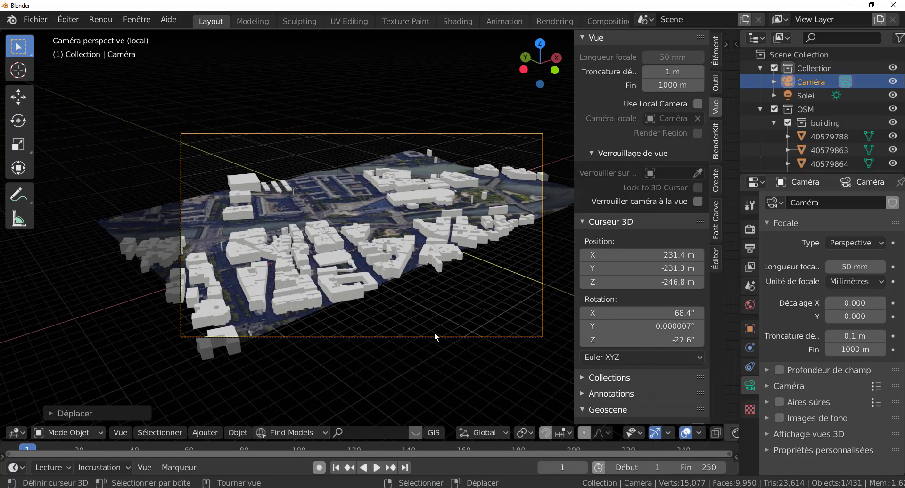
{"action": "key", "text": "F12"}
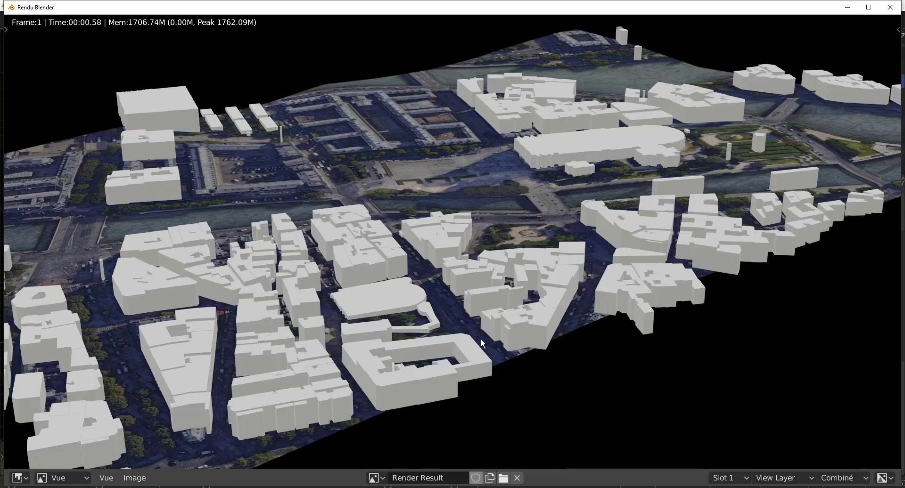
{"action": "scroll", "coordinate": [488, 342], "scroll_direction": "down", "scroll_amount": 3}
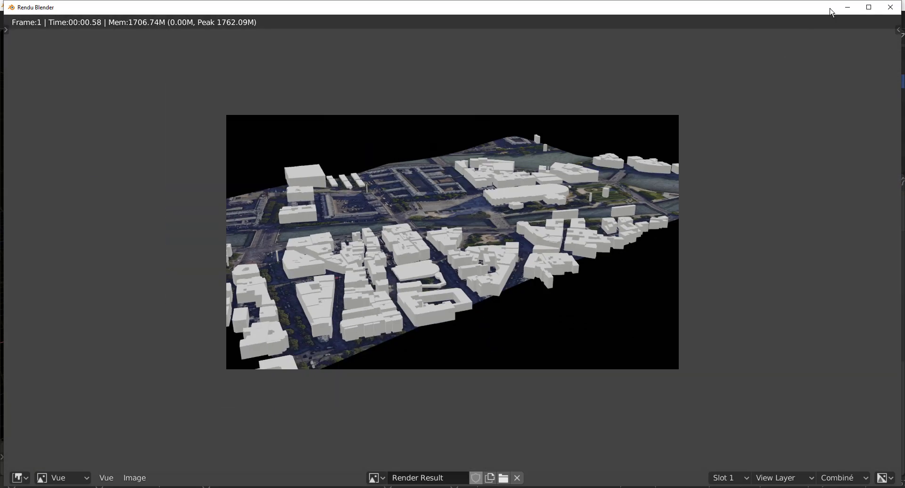
{"action": "left_click", "coordinate": [890, 7]}
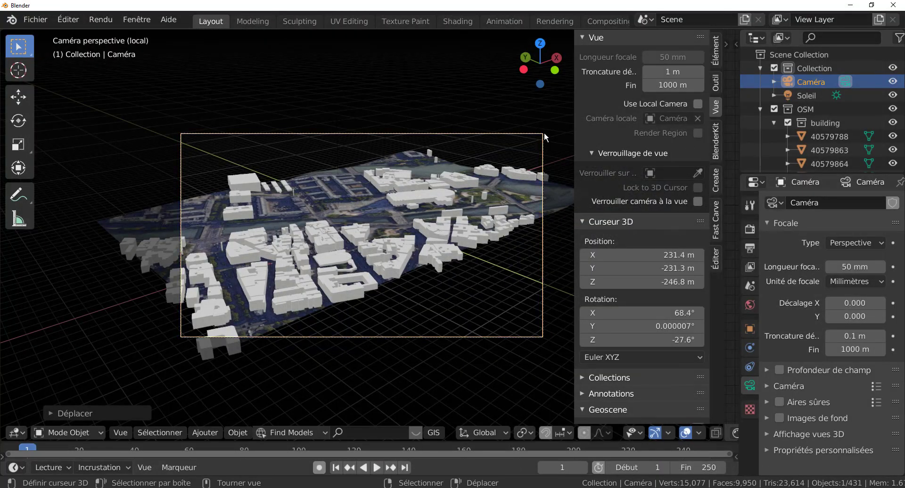
Narrow the 3D viewport's sidebar and delete every object in the scene.
{"action": "left_click_drag", "start_coordinate": [575, 102], "coordinate": [676, 105]}
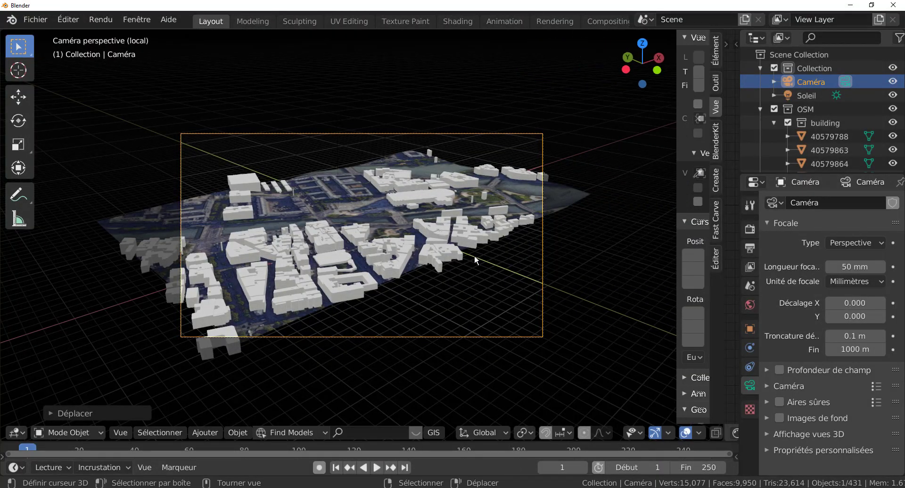
{"action": "key", "text": "a"}
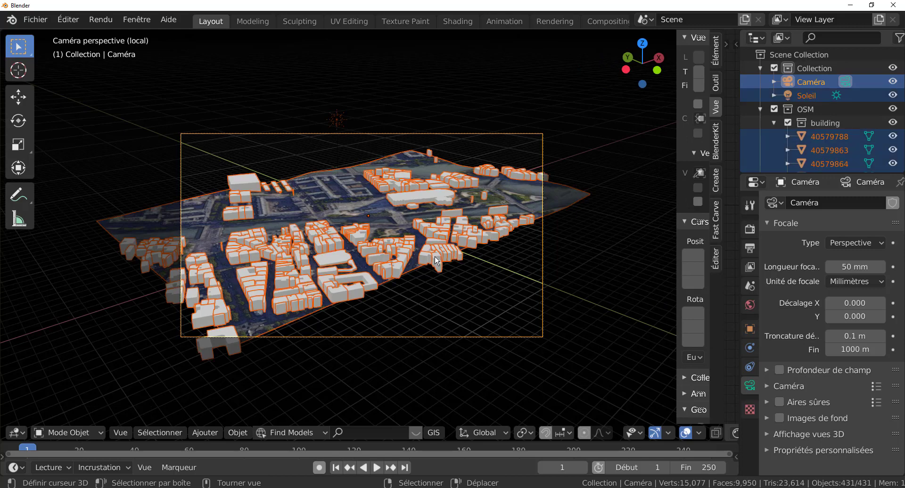
{"action": "key", "text": "Delete"}
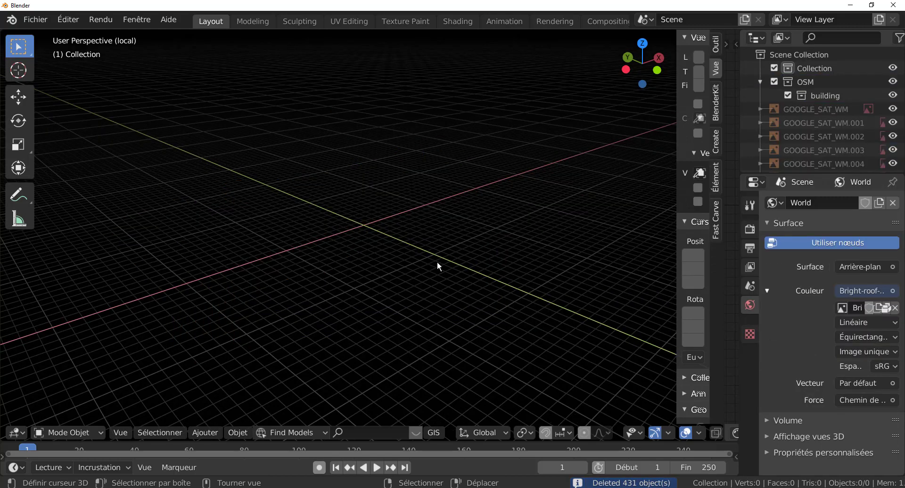
Snap the 3D cursor to the world origin and switch to a top orthographic view centred on it.
{"action": "key", "text": "shift+s"}
{"action": "left_click", "coordinate": [346, 307]}
{"action": "key", "text": "KP_7"}
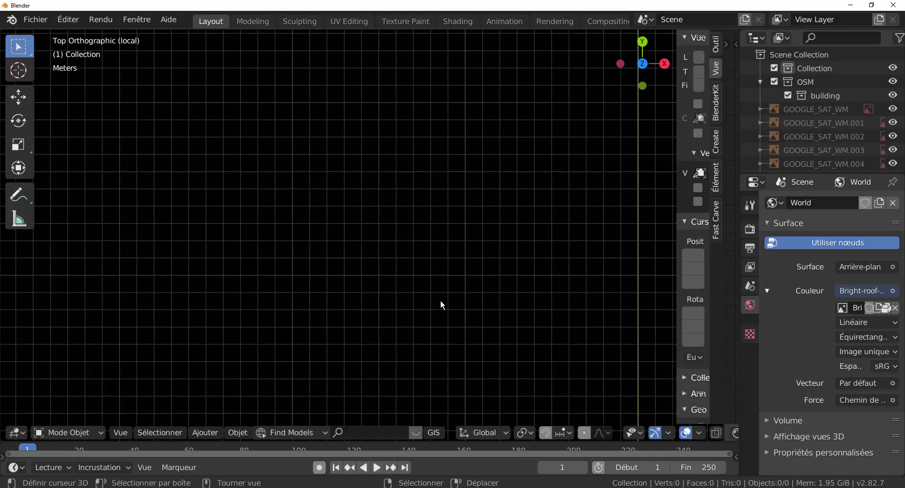
{"action": "middle_click_drag", "start_coordinate": [497, 240], "coordinate": [373, 321], "text": "shift"}
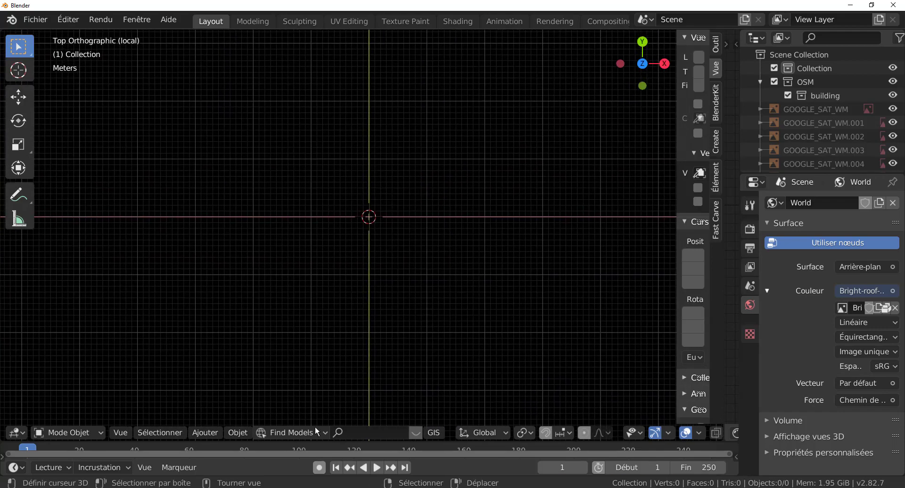
Start a web geodata basemap using the Google source and the Satellite layer.
{"action": "left_click", "coordinate": [429, 428]}
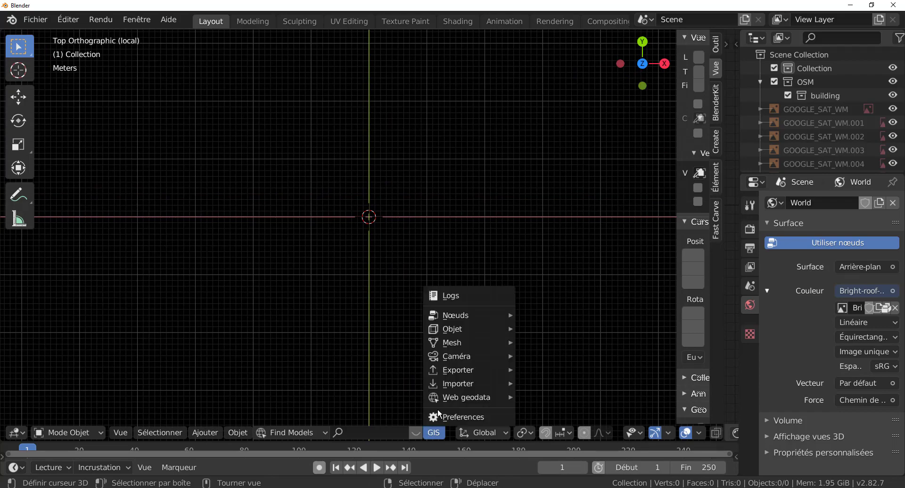
{"action": "mouse_move", "coordinate": [451, 398]}
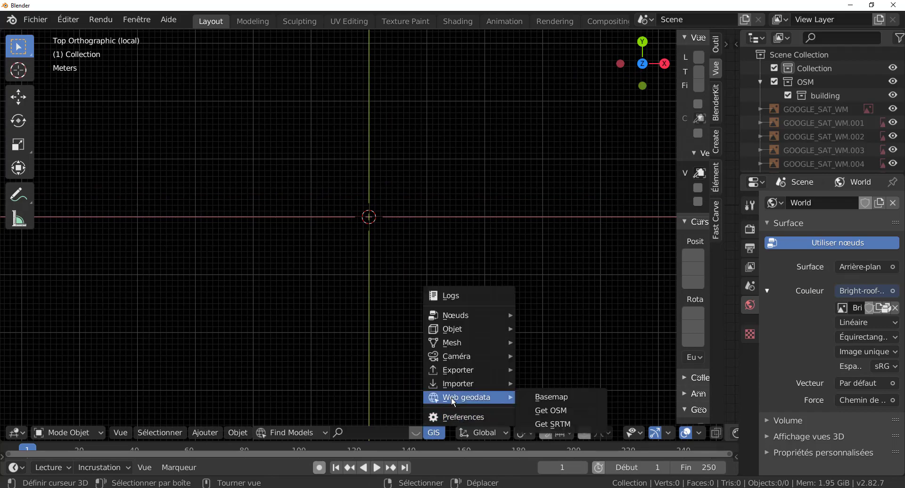
{"action": "left_click", "coordinate": [556, 397]}
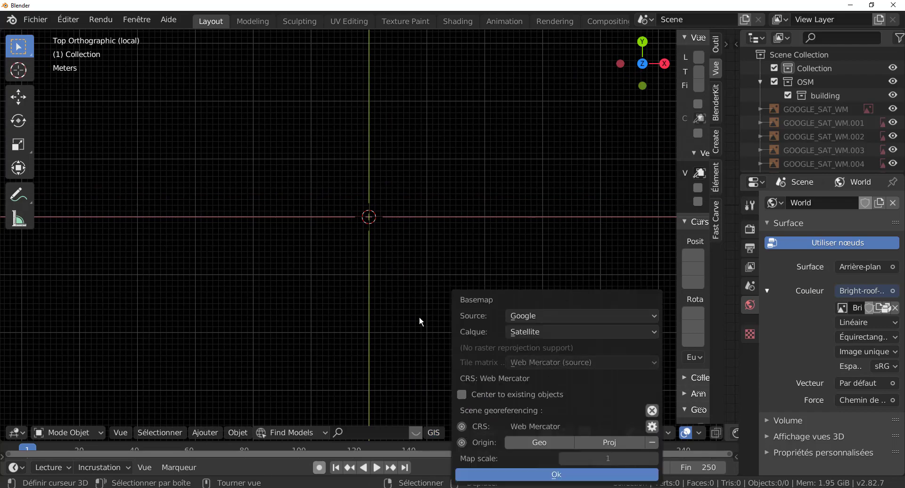
{"action": "left_click", "coordinate": [543, 479]}
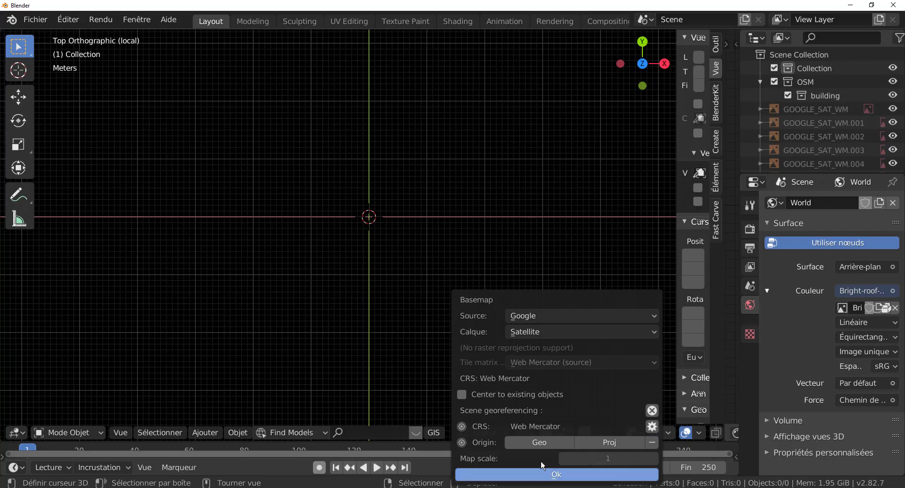
Navigate the basemap from Paris to the snowy Pyrenees at zoom 11 and export that area as a textured plane.
{"action": "scroll", "coordinate": [454, 316], "scroll_direction": "down", "scroll_amount": 5}
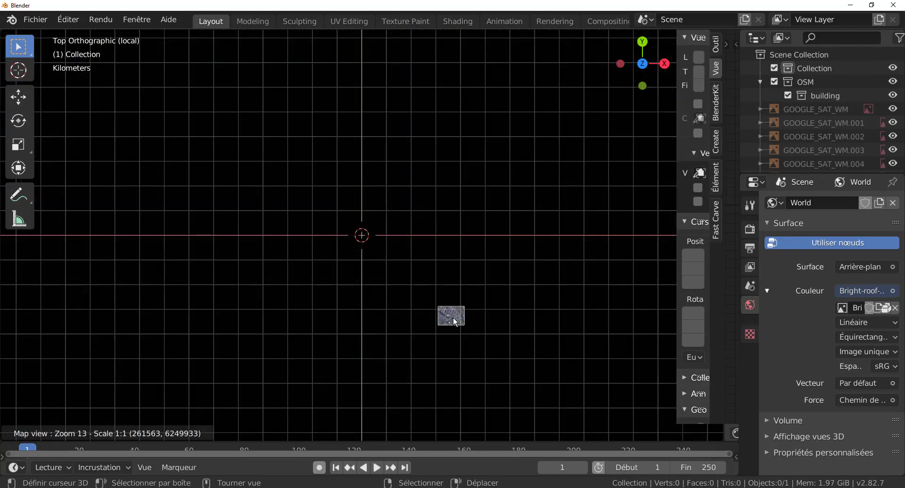
{"action": "scroll", "coordinate": [453, 317], "scroll_direction": "down", "scroll_amount": 4}
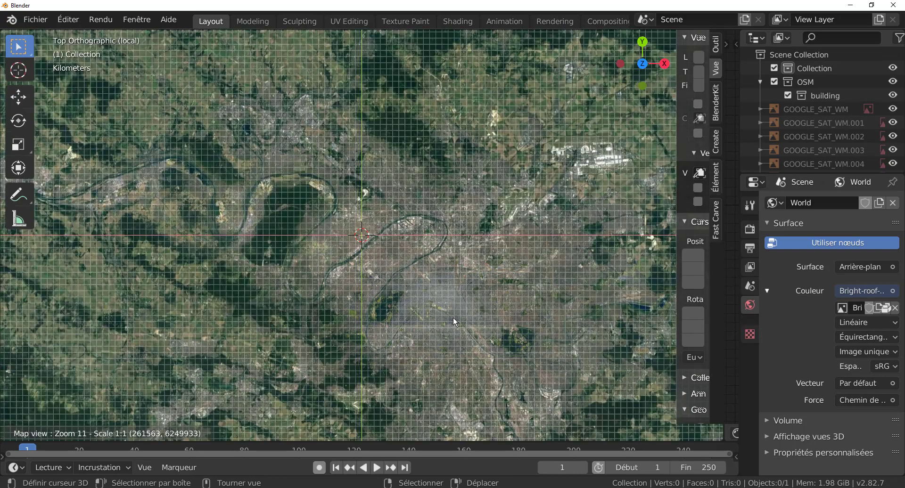
{"action": "scroll", "coordinate": [456, 314], "scroll_direction": "down", "scroll_amount": 3}
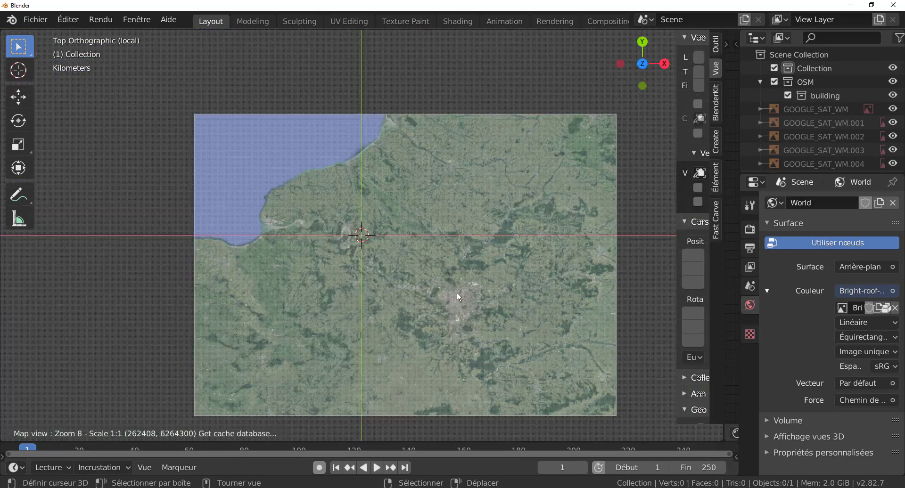
{"action": "scroll", "coordinate": [463, 303], "scroll_direction": "up", "scroll_amount": 1}
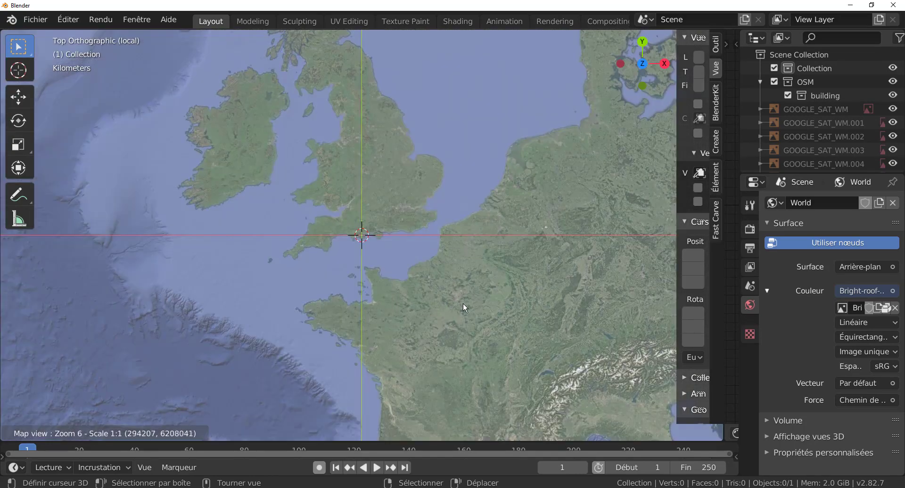
{"action": "scroll", "coordinate": [462, 303], "scroll_direction": "down", "scroll_amount": 1}
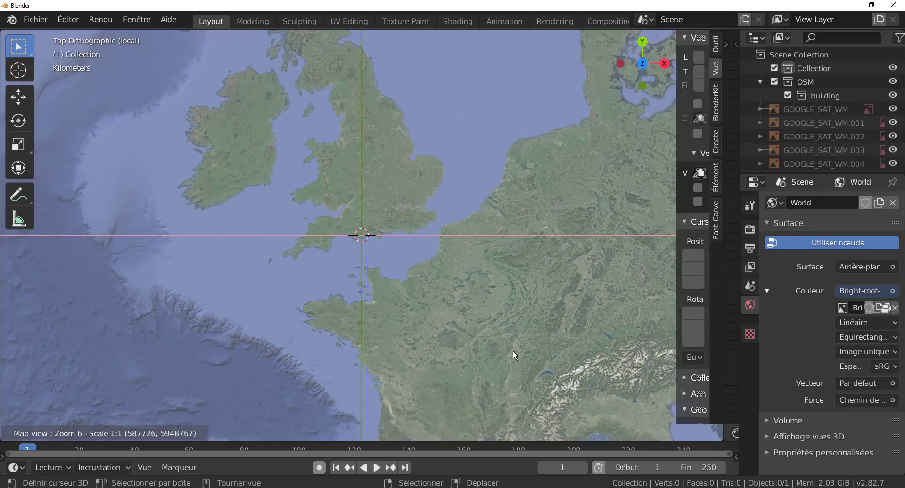
{"action": "left_click_drag", "start_coordinate": [513, 351], "coordinate": [448, 148]}
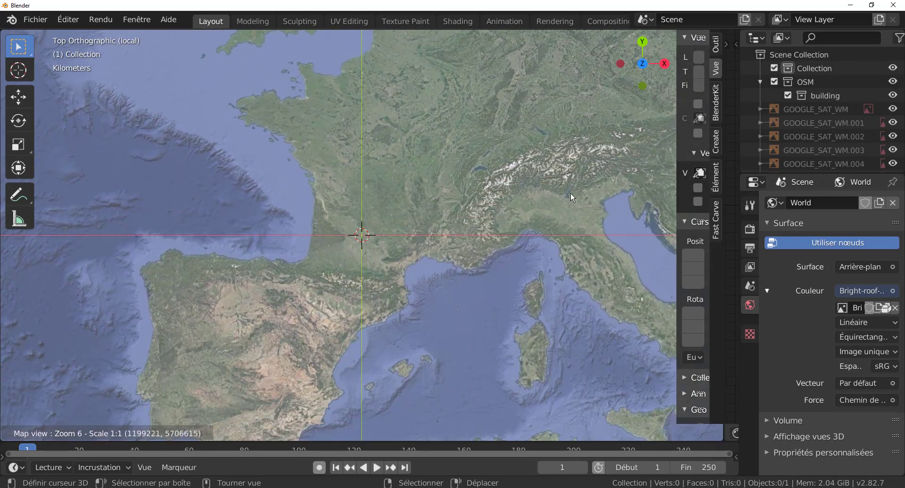
{"action": "left_click_drag", "start_coordinate": [540, 212], "coordinate": [590, 188]}
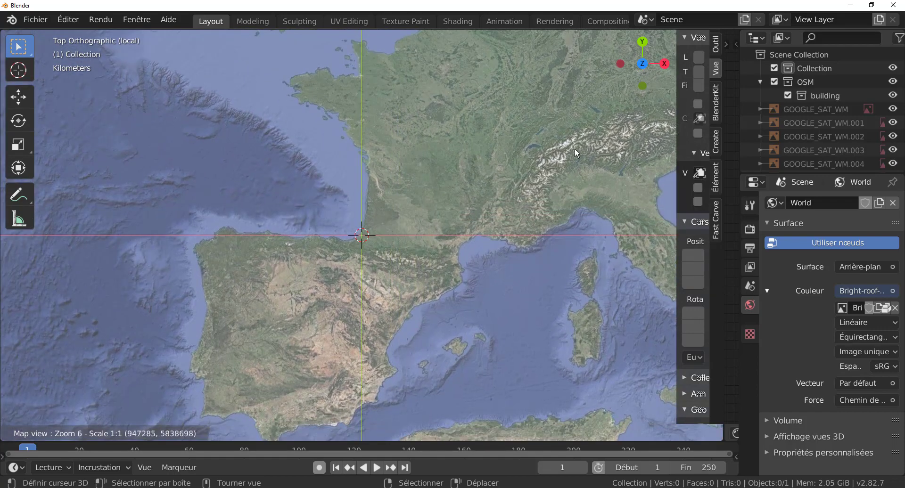
{"action": "scroll", "coordinate": [432, 262], "scroll_direction": "up", "scroll_amount": 2}
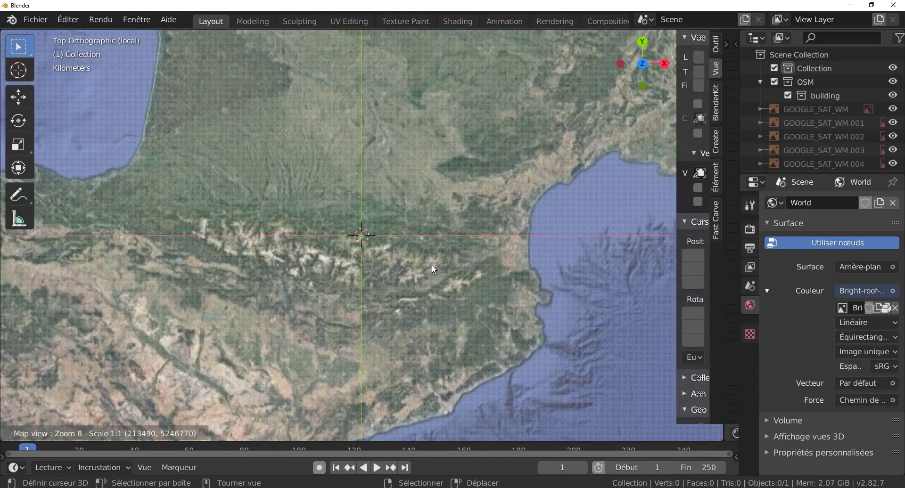
{"action": "scroll", "coordinate": [485, 264], "scroll_direction": "up", "scroll_amount": 3}
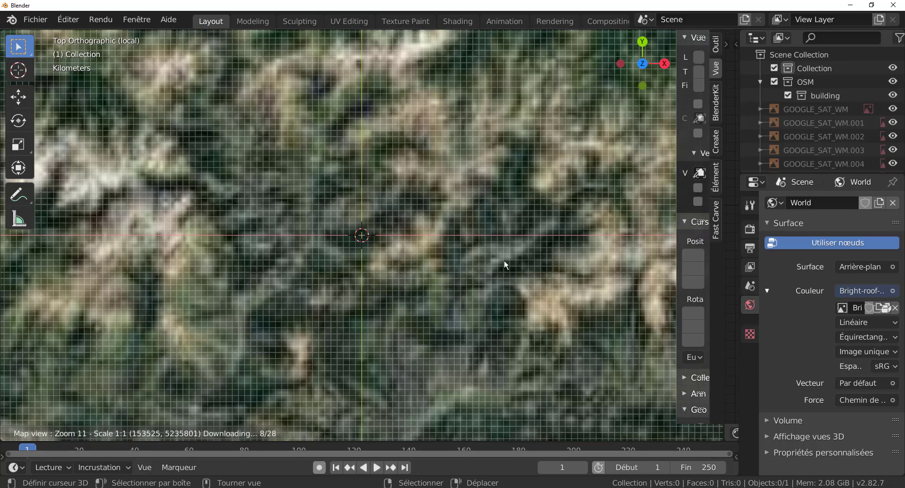
{"action": "scroll", "coordinate": [578, 264], "scroll_direction": "down", "scroll_amount": 1}
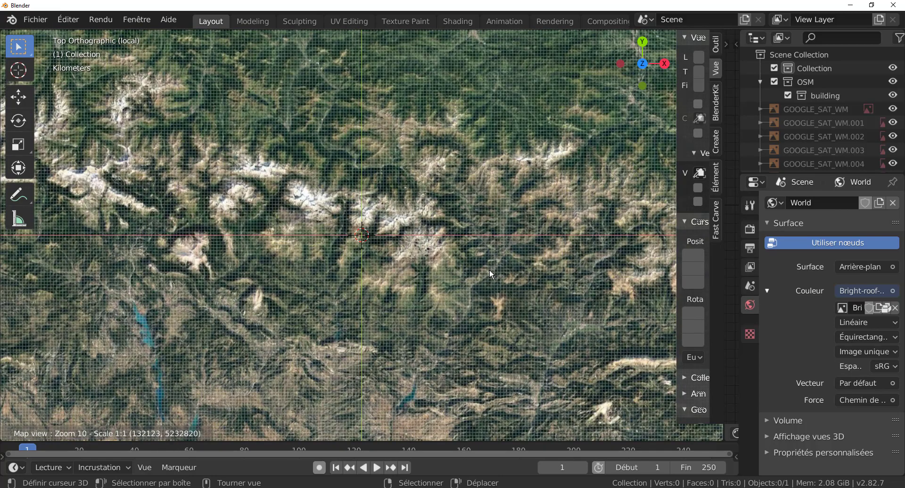
{"action": "middle_click_drag", "start_coordinate": [447, 253], "coordinate": [589, 279]}
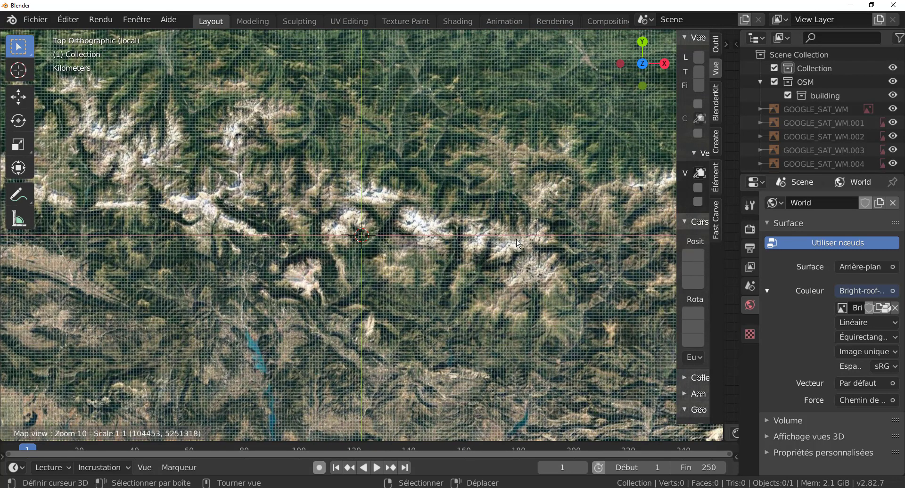
{"action": "scroll", "coordinate": [517, 242], "scroll_direction": "up", "scroll_amount": 1}
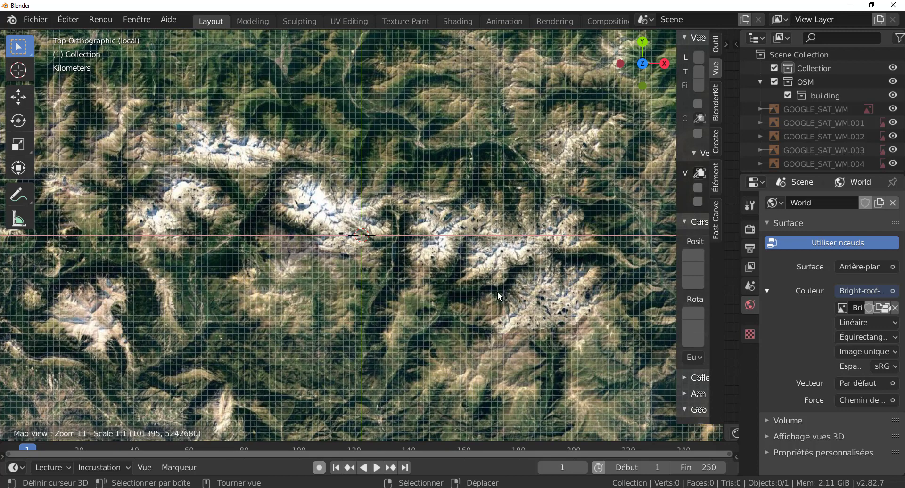
{"action": "key", "text": "e"}
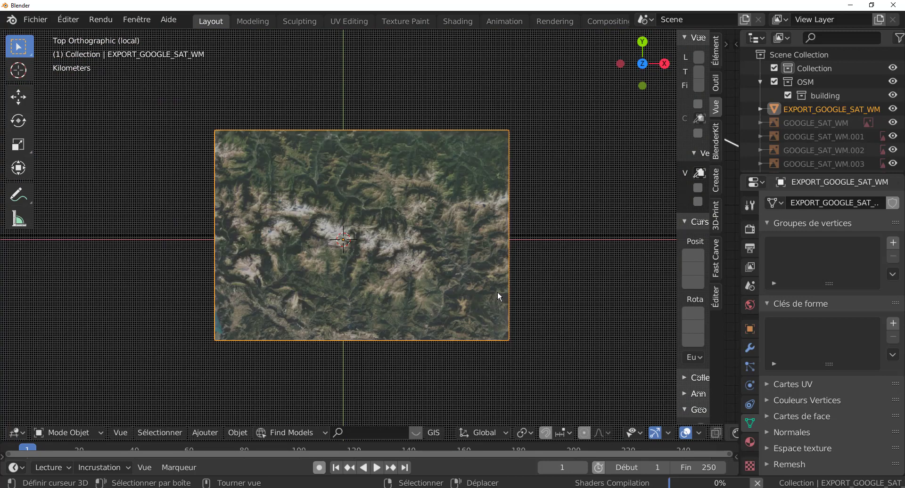
Collapse the 3D viewport's sidebar to clear the perspective view of the exported satellite plane.
{"action": "middle_click_drag", "start_coordinate": [499, 295], "coordinate": [501, 217]}
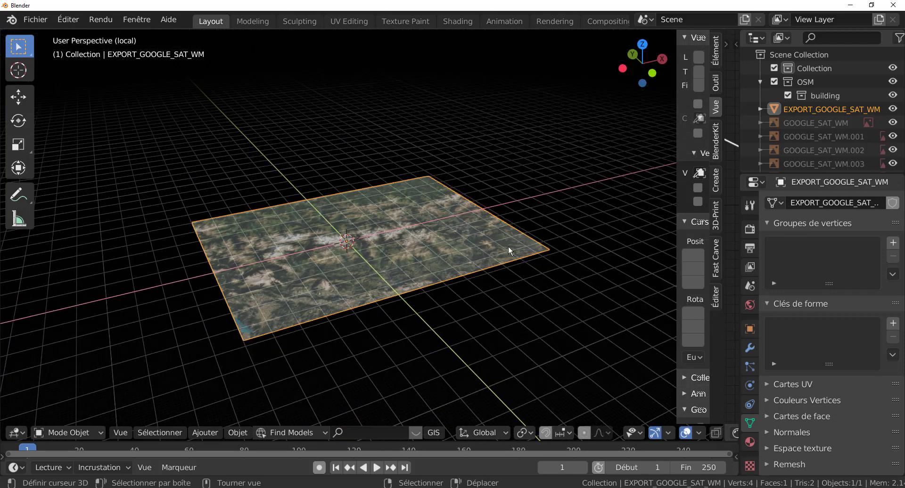
{"action": "left_click_drag", "start_coordinate": [675, 180], "coordinate": [738, 176]}
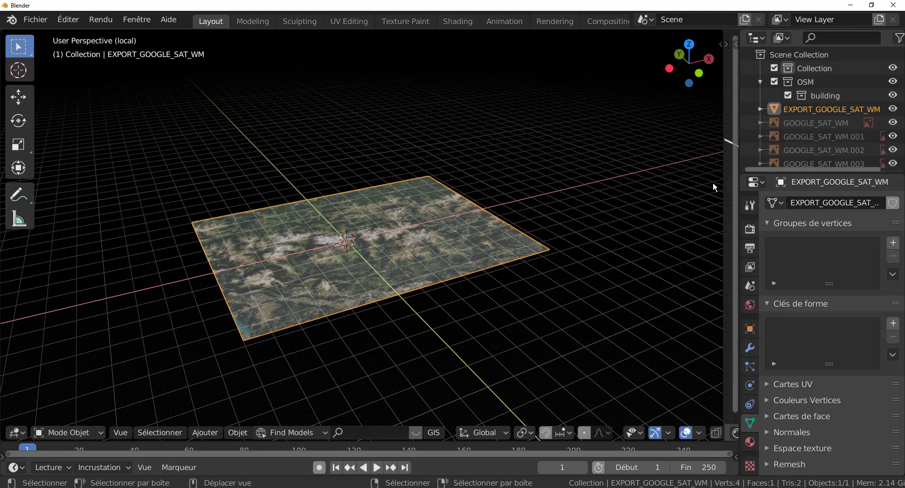
{"action": "key", "text": "n"}
{"action": "key", "text": "n"}
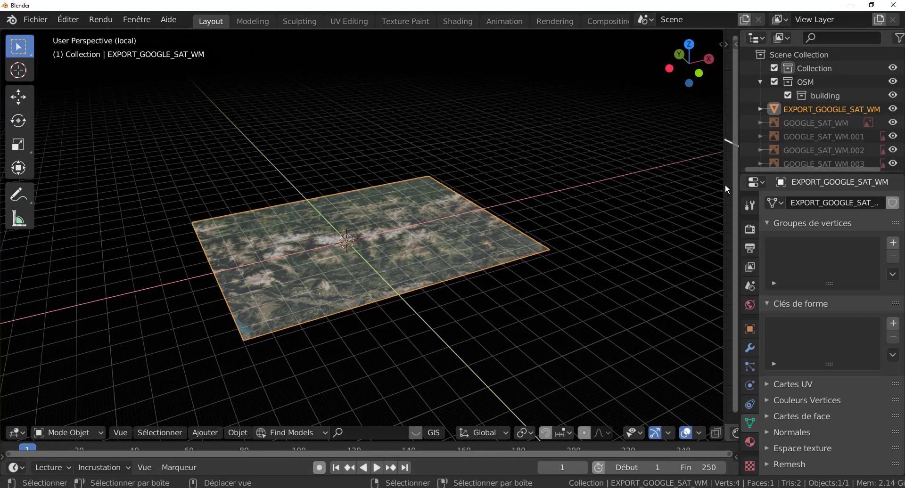
{"action": "scroll", "coordinate": [708, 197], "scroll_direction": "down", "scroll_amount": 3}
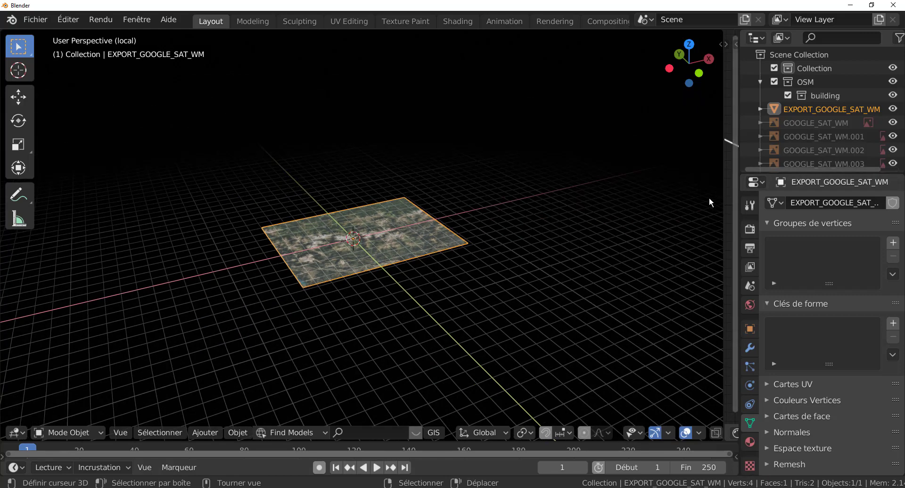
{"action": "scroll", "coordinate": [708, 197], "scroll_direction": "up", "scroll_amount": 3}
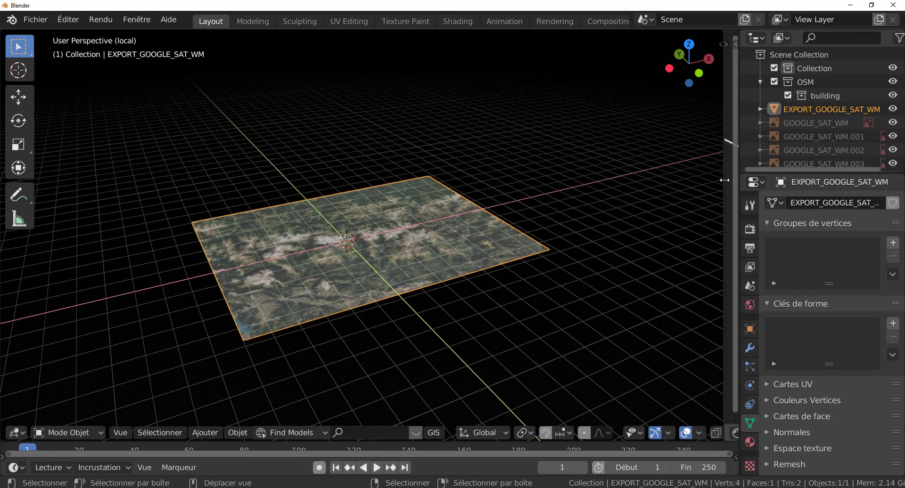
Join the 3D viewport over the neighbouring material node editor area.
{"action": "left_click_drag", "start_coordinate": [723, 181], "coordinate": [579, 198]}
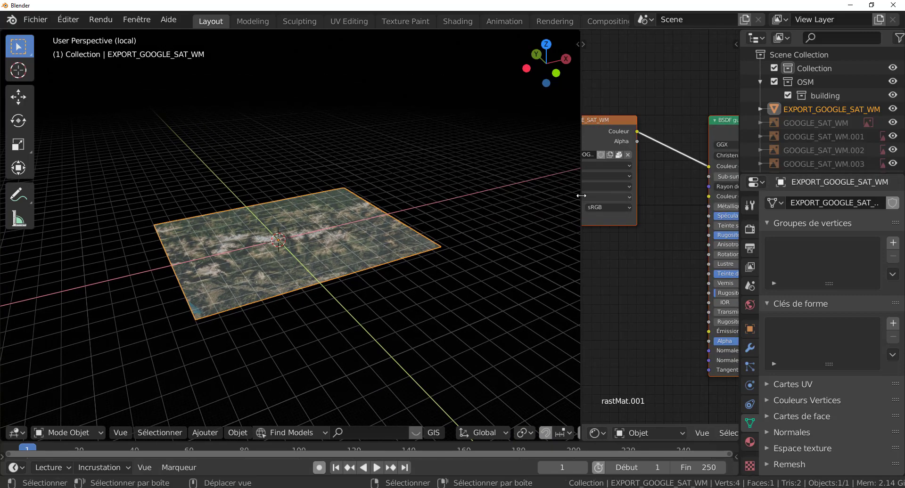
{"action": "right_click", "coordinate": [579, 200]}
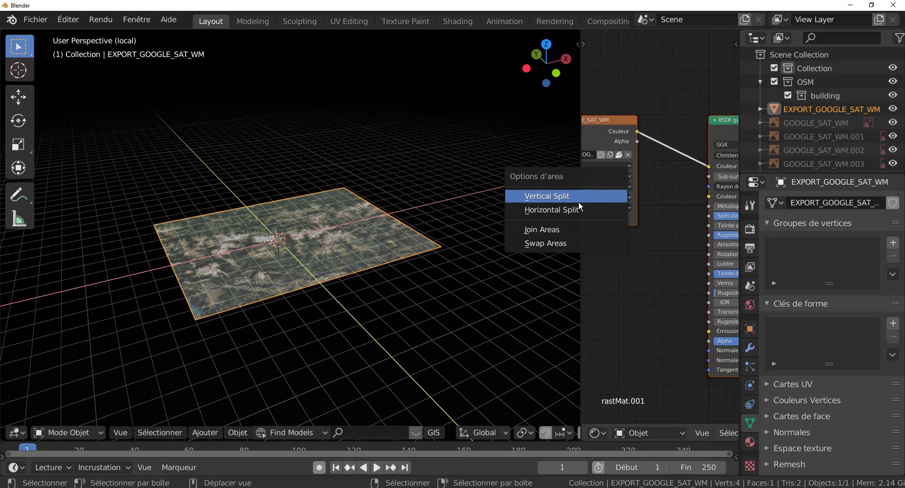
{"action": "left_click", "coordinate": [569, 228]}
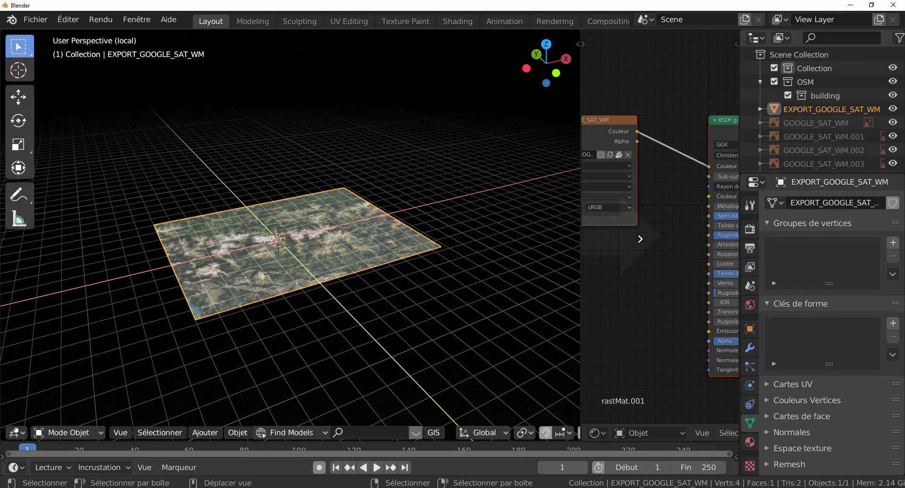
{"action": "left_click", "coordinate": [640, 238]}
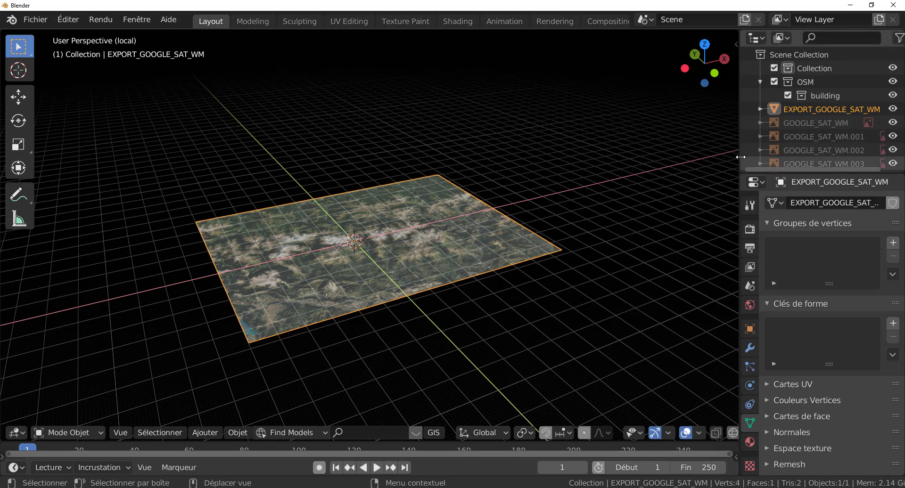
Switch to the top orthographic view and delete the exported satellite plane.
{"action": "middle_click_drag", "start_coordinate": [655, 223], "coordinate": [568, 311]}
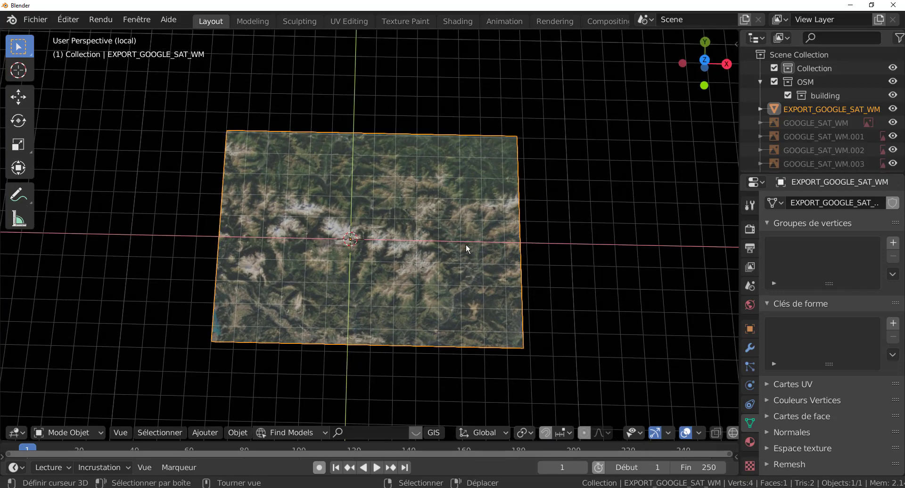
{"action": "key", "text": "KP_7"}
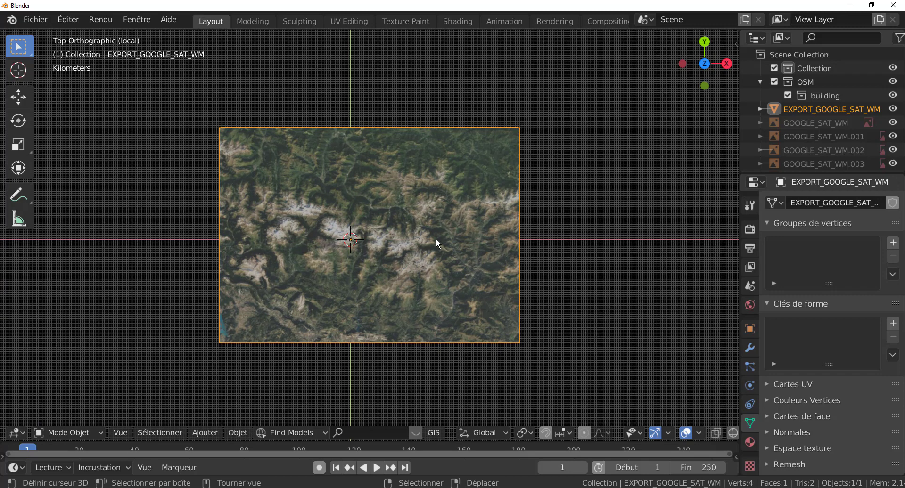
{"action": "key", "text": "Delete"}
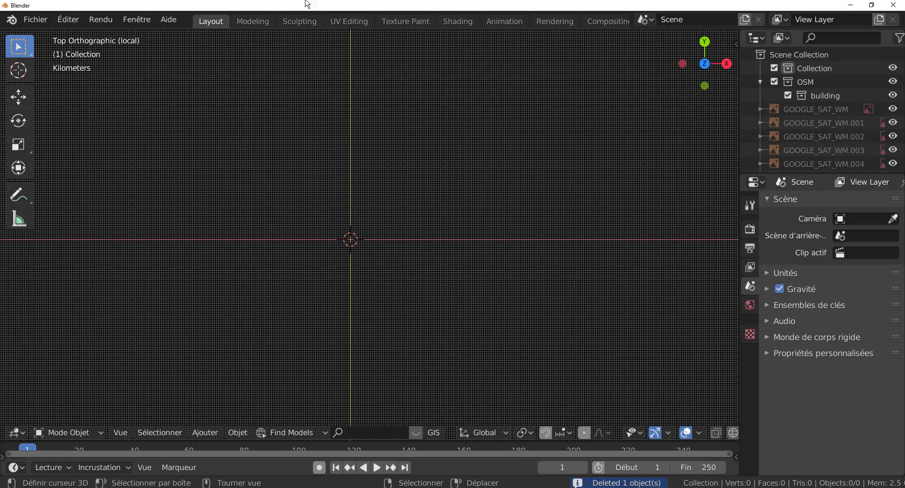
Reload the web geodata basemap with the Google source and Satellite layer, and export the zoom 11 mountain area as a textured plane.
{"action": "left_click", "coordinate": [435, 434]}
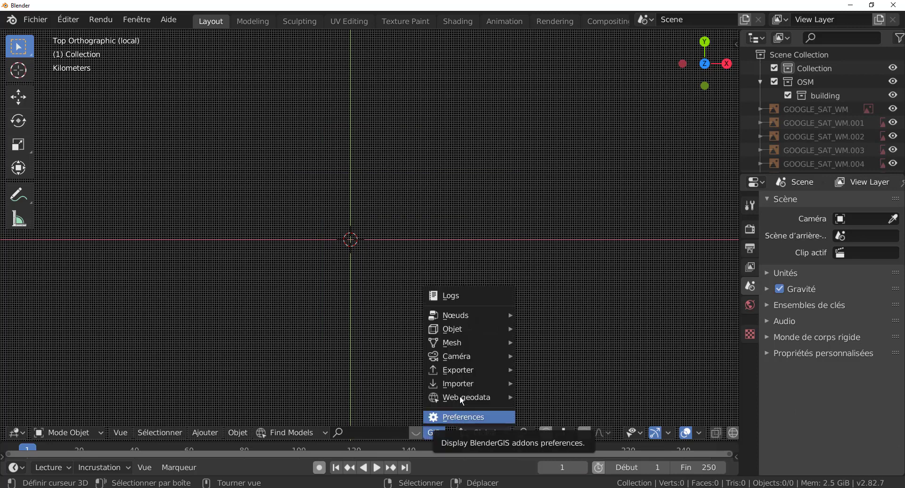
{"action": "mouse_move", "coordinate": [462, 398]}
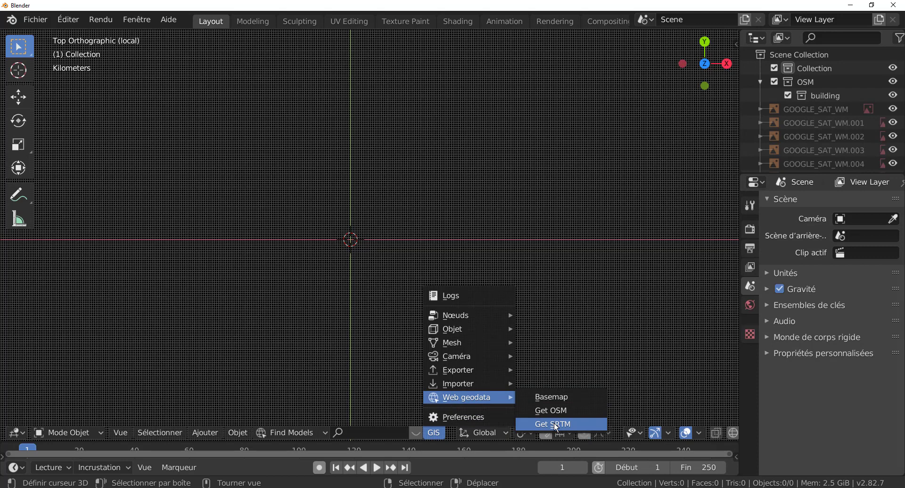
{"action": "left_click", "coordinate": [555, 396]}
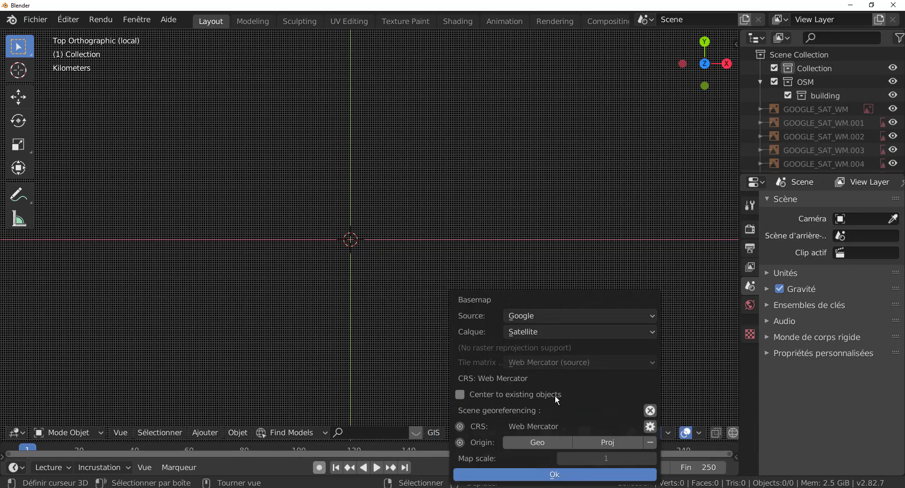
{"action": "left_click", "coordinate": [554, 475]}
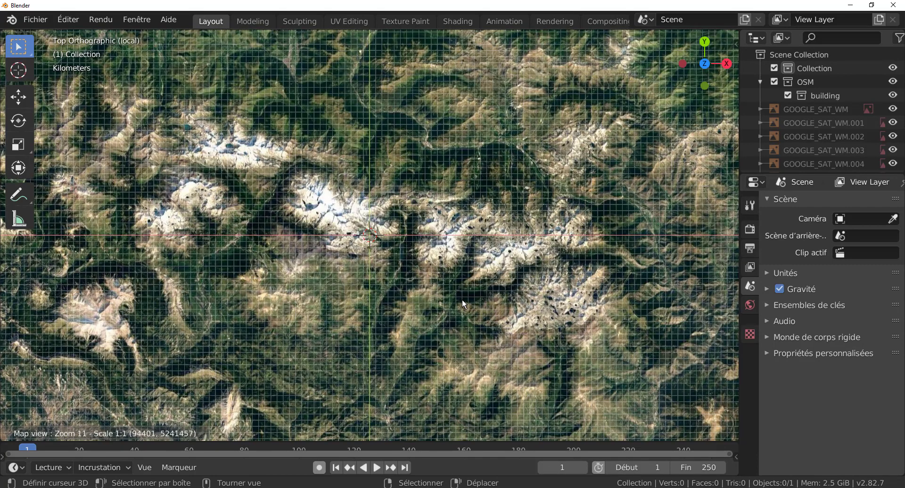
{"action": "key", "text": "e"}
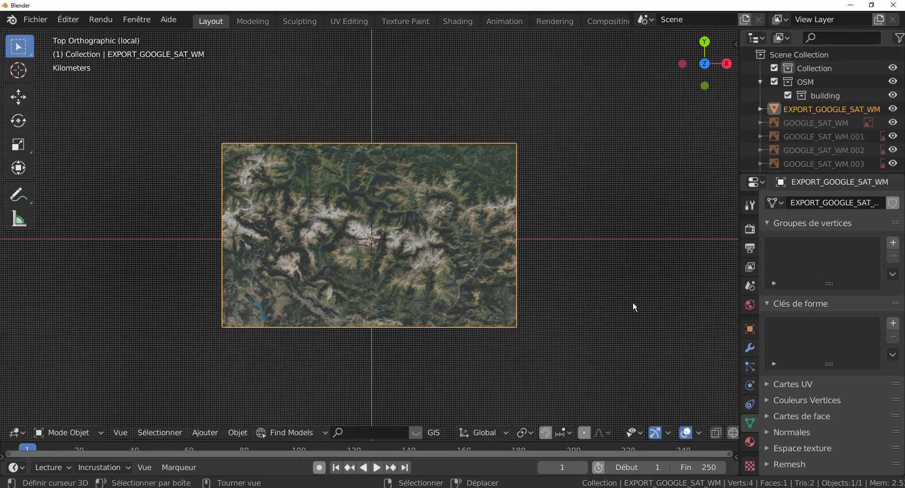
Subdivide the exported plane's face with 20 cuts in Edit Mode and return to Object Mode.
{"action": "scroll", "coordinate": [632, 302], "scroll_direction": "up", "scroll_amount": 1}
{"action": "middle_click_drag", "start_coordinate": [626, 301], "coordinate": [547, 230]}
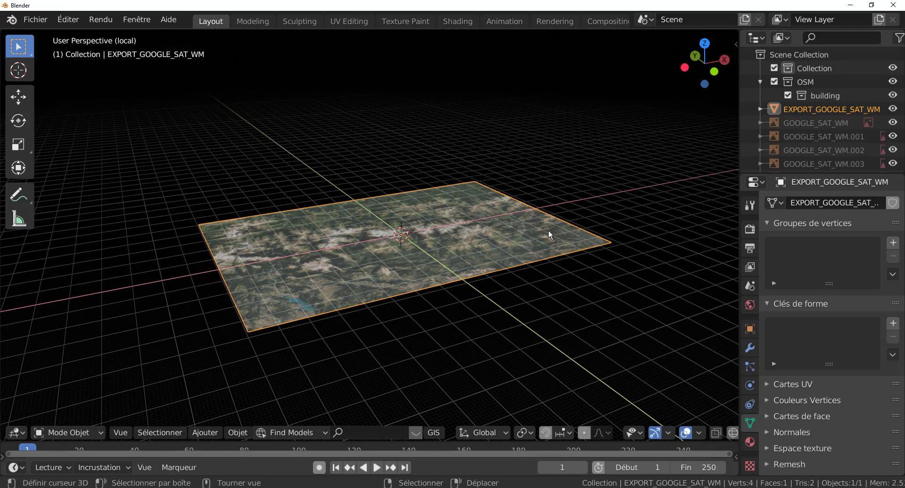
{"action": "scroll", "coordinate": [500, 287], "scroll_direction": "up", "scroll_amount": 1}
{"action": "middle_click_drag", "start_coordinate": [526, 288], "coordinate": [540, 288]}
{"action": "middle_click_drag", "start_coordinate": [538, 328], "coordinate": [530, 276], "text": "shift"}
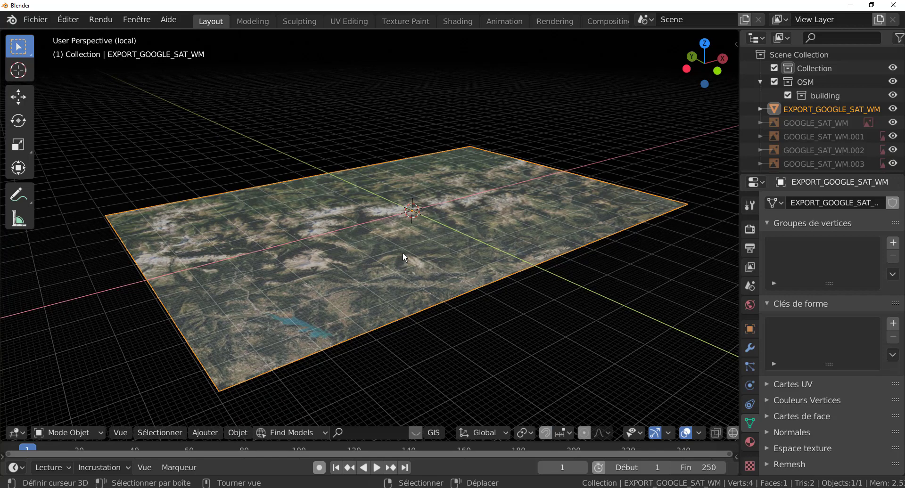
{"action": "key", "text": "Tab"}
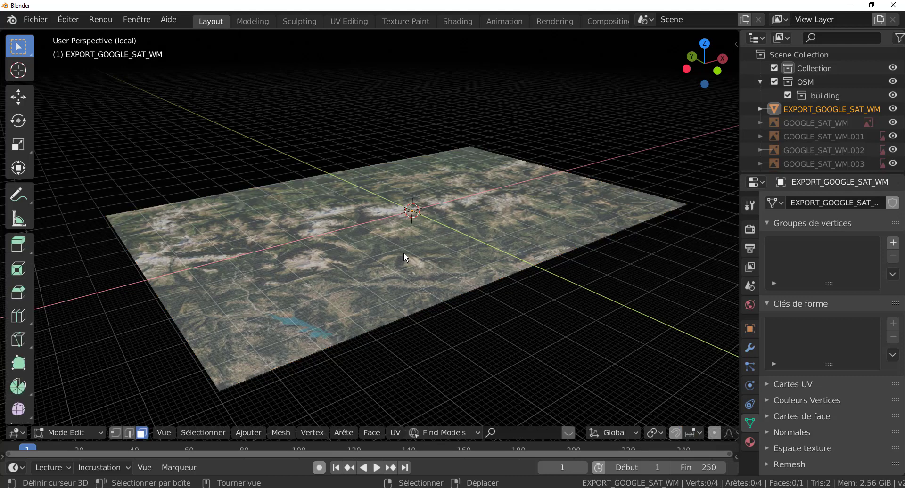
{"action": "left_click", "coordinate": [403, 253]}
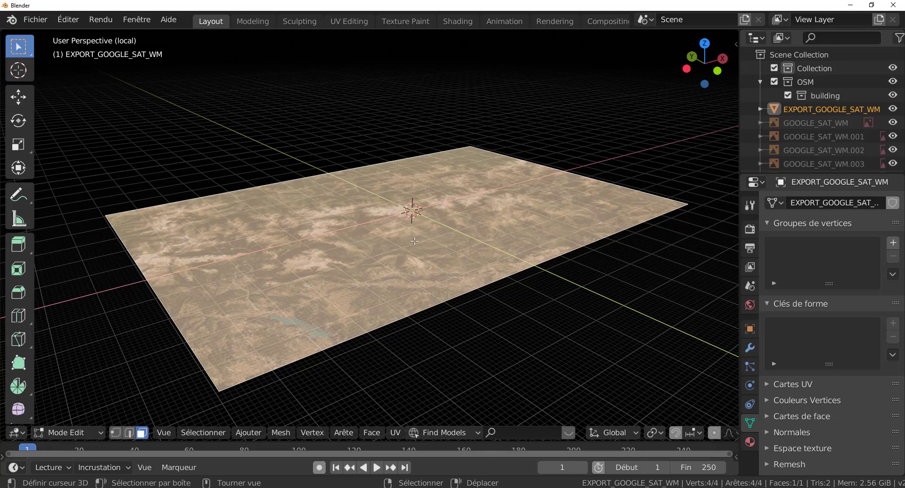
{"action": "key", "text": "q"}
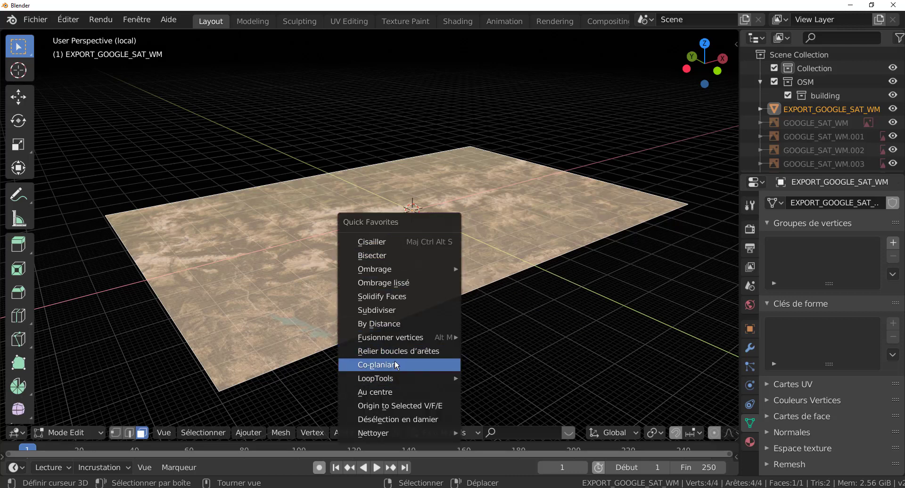
{"action": "left_click", "coordinate": [389, 310]}
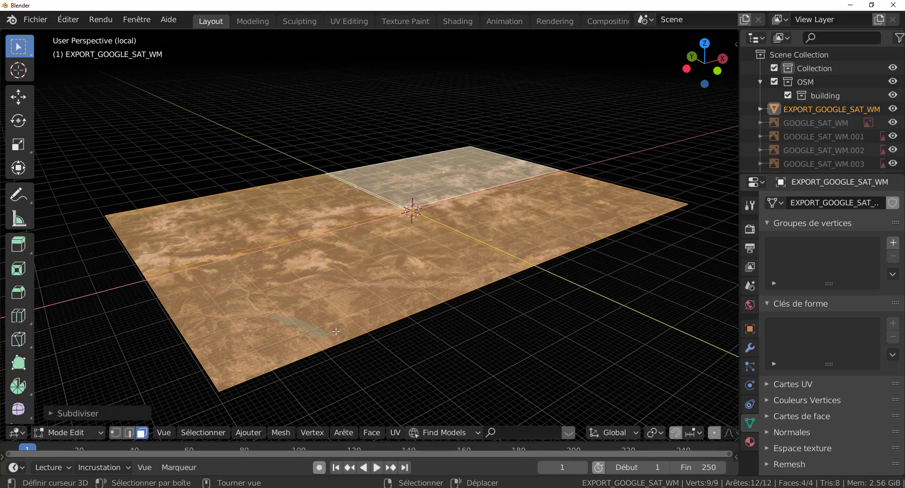
{"action": "left_click", "coordinate": [80, 414]}
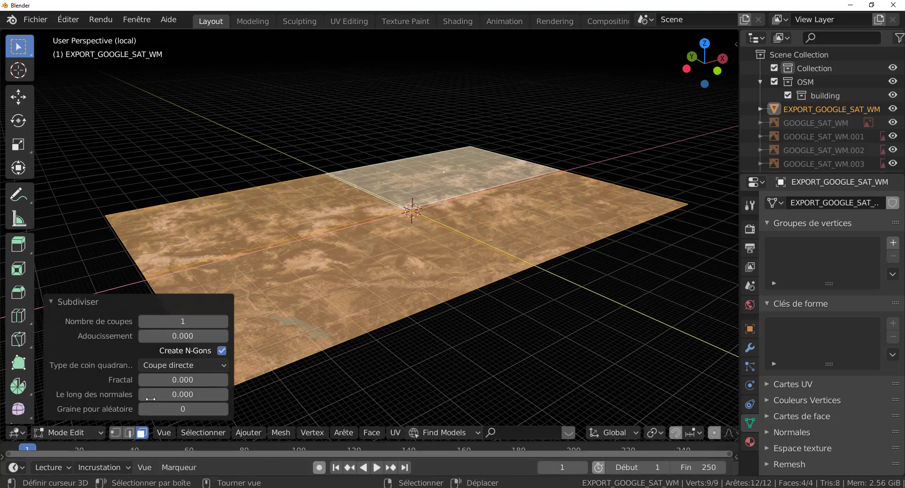
{"action": "left_click", "coordinate": [187, 321]}
{"action": "type", "text": "20"}
{"action": "key", "text": "Return"}
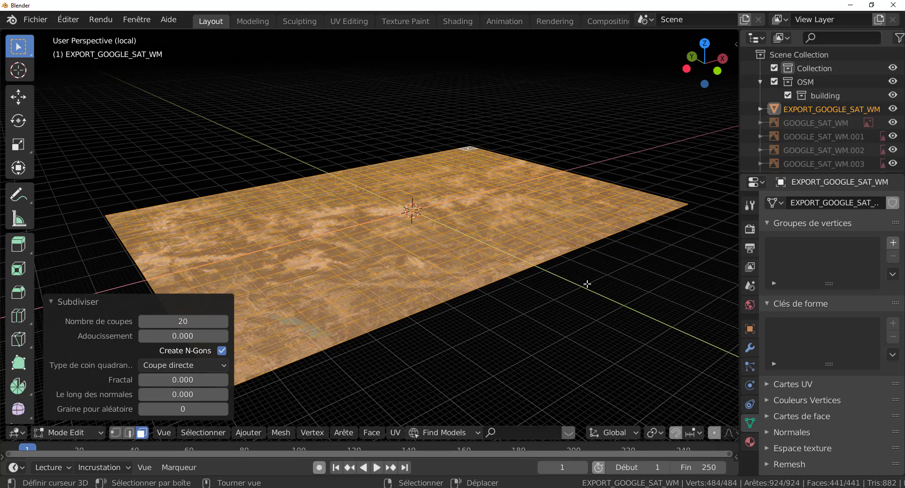
{"action": "key", "text": "Tab"}
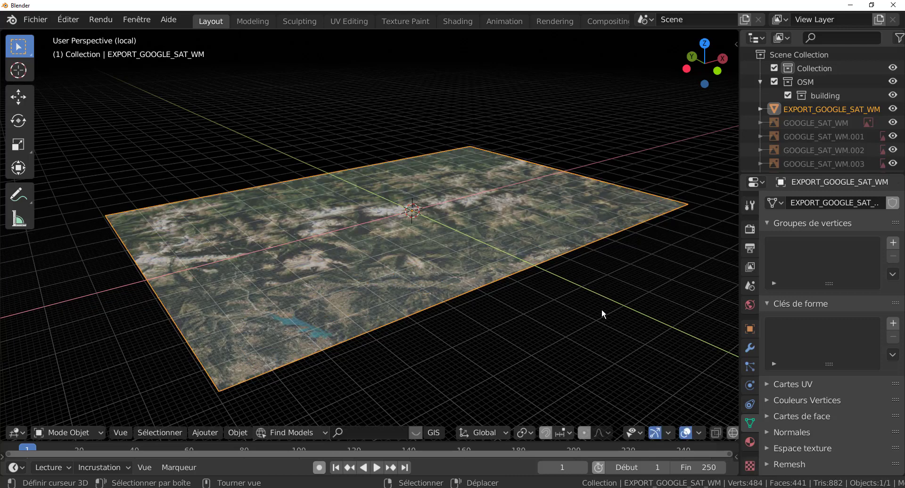
Get the SRTM elevation web geodata for the subdivided satellite plane to turn it into relief terrain.
{"action": "left_click", "coordinate": [432, 433]}
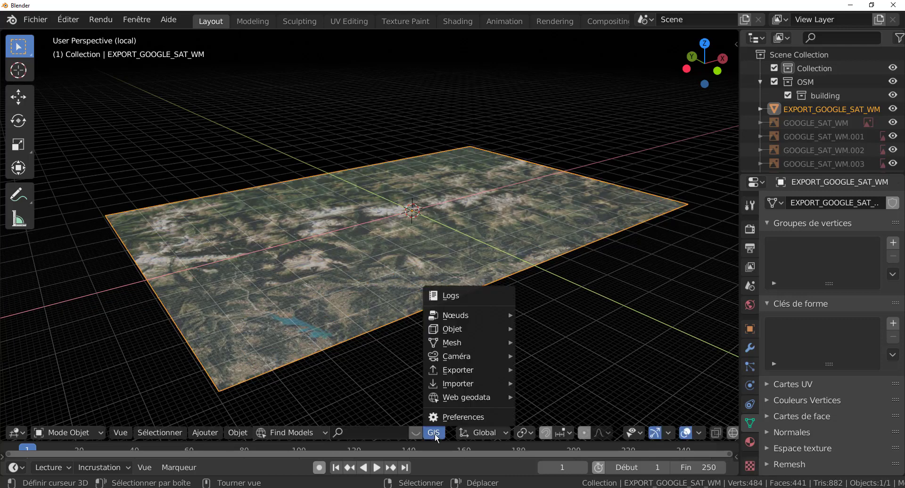
{"action": "mouse_move", "coordinate": [465, 395]}
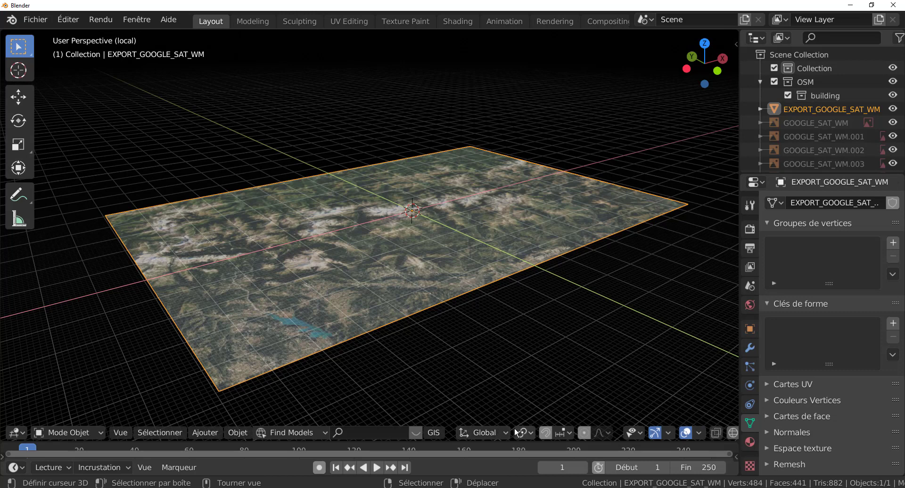
{"action": "left_click", "coordinate": [432, 432]}
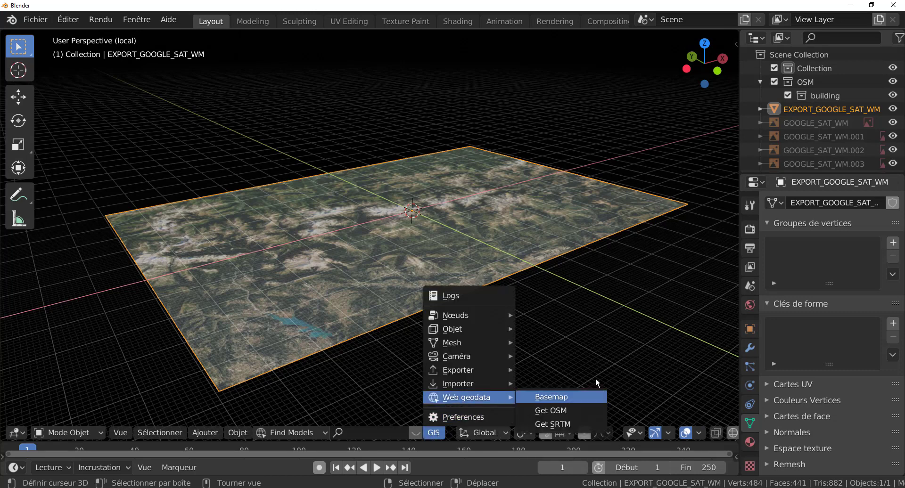
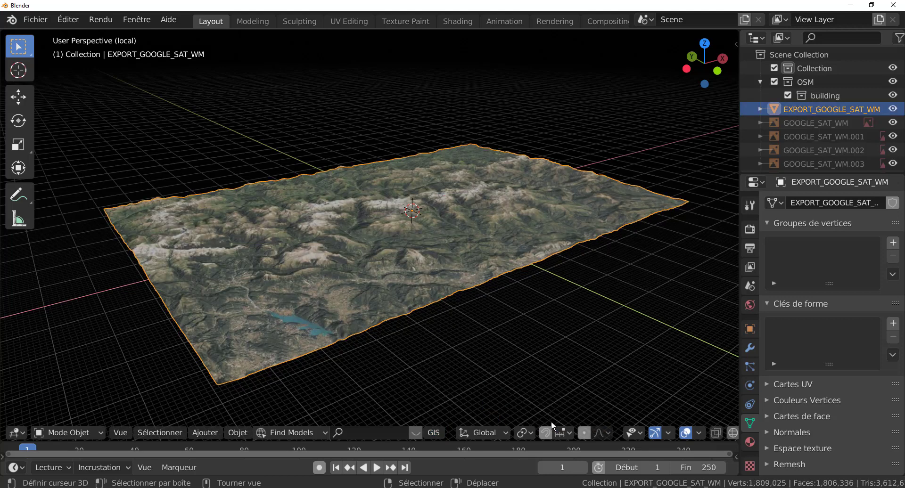
Show the terrain's modifiers and enlarge the properties editor in width and height to expose all DEM settings.
{"action": "scroll", "coordinate": [479, 306], "scroll_direction": "up", "scroll_amount": 3}
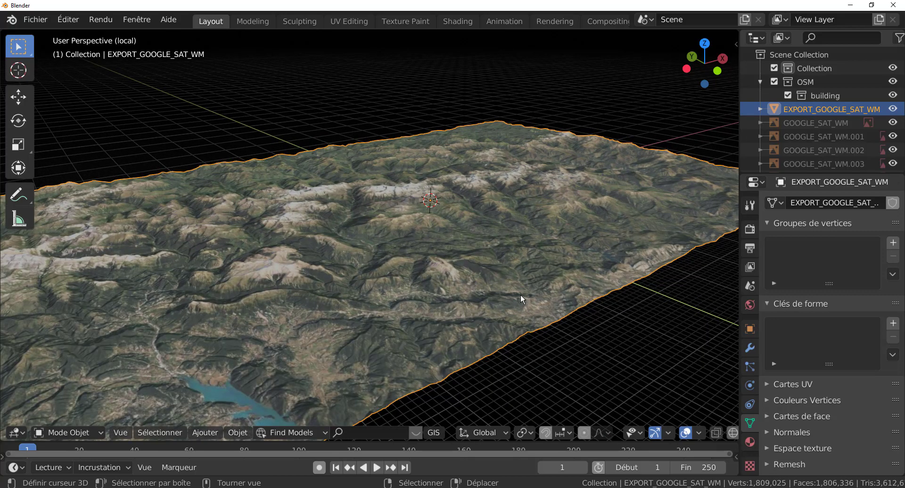
{"action": "middle_click_drag", "start_coordinate": [521, 294], "coordinate": [464, 284]}
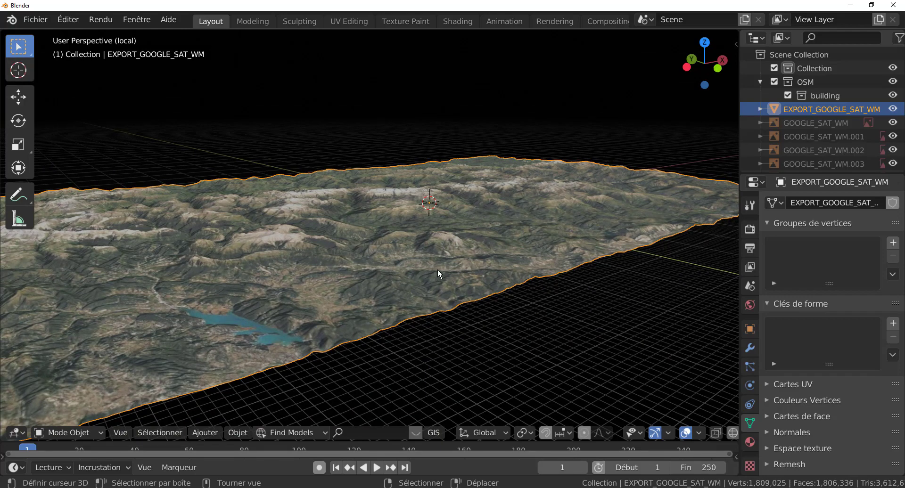
{"action": "middle_click_drag", "start_coordinate": [439, 273], "coordinate": [470, 262]}
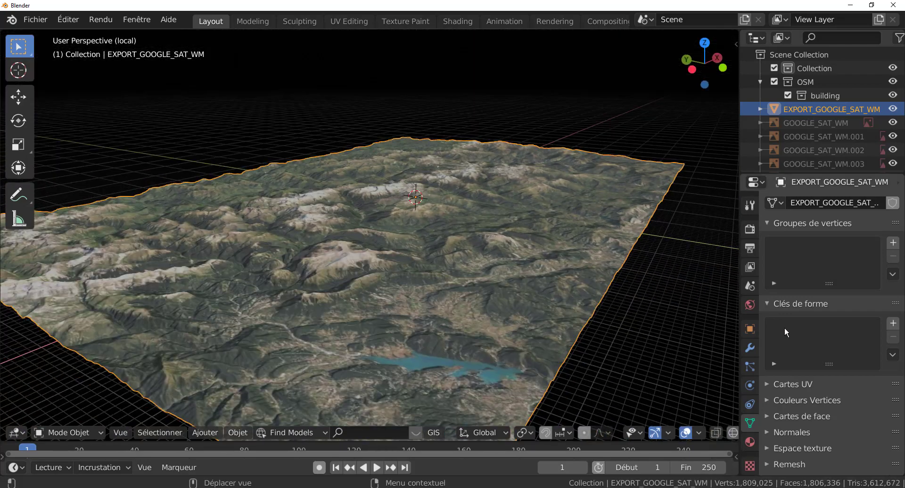
{"action": "left_click", "coordinate": [750, 349]}
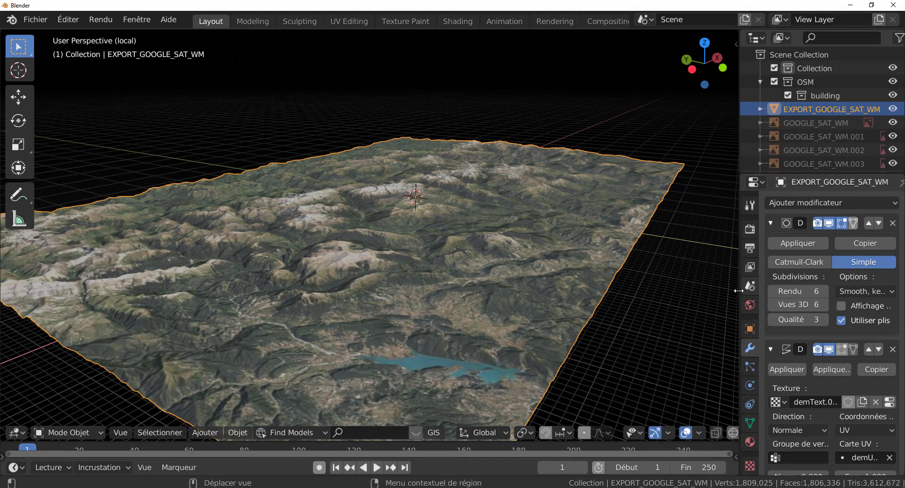
{"action": "left_click_drag", "start_coordinate": [738, 291], "coordinate": [662, 291]}
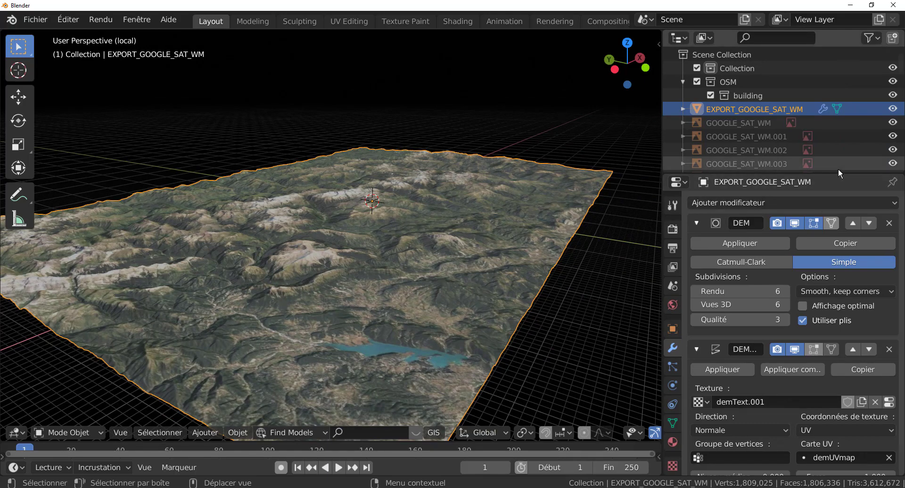
{"action": "left_click_drag", "start_coordinate": [838, 172], "coordinate": [837, 60]}
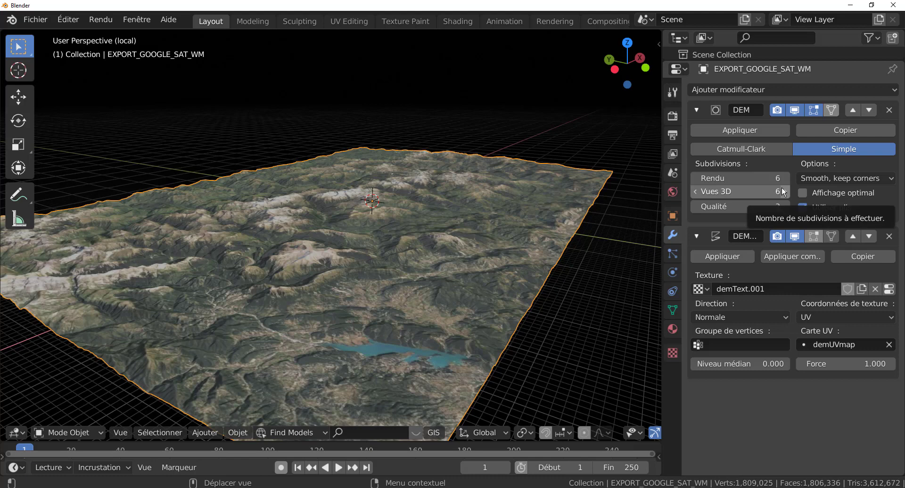
{"action": "left_click_drag", "start_coordinate": [783, 191], "coordinate": [781, 192]}
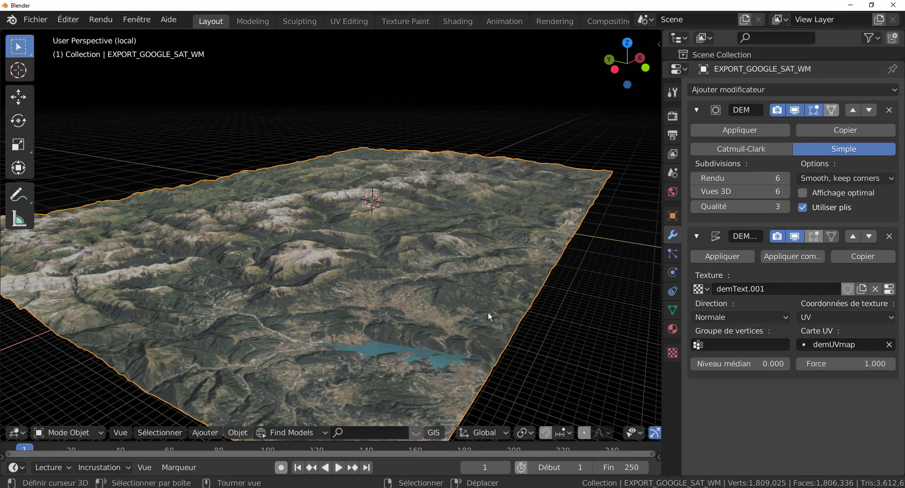
Set the strength of the terrain's DEM displacement modifier to 3.
{"action": "middle_click_drag", "start_coordinate": [487, 312], "coordinate": [460, 254]}
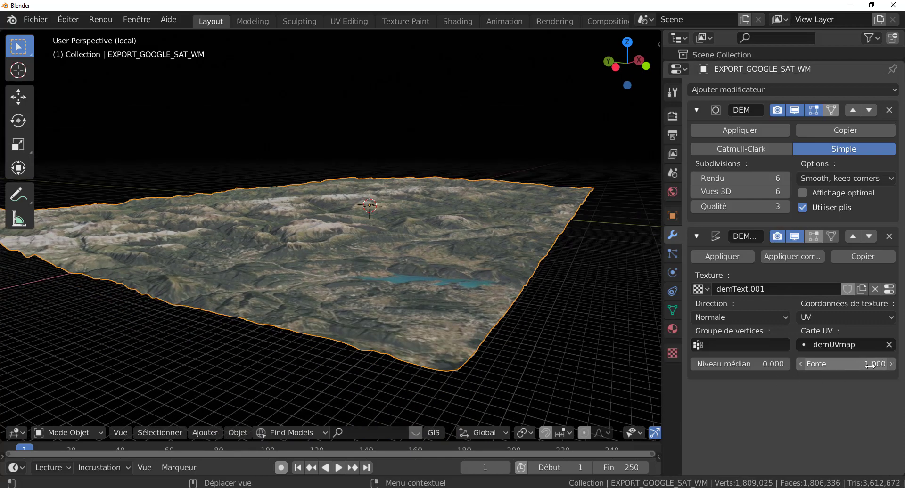
{"action": "left_click_drag", "start_coordinate": [869, 365], "coordinate": [871, 365]}
{"action": "double_click", "coordinate": [854, 370]}
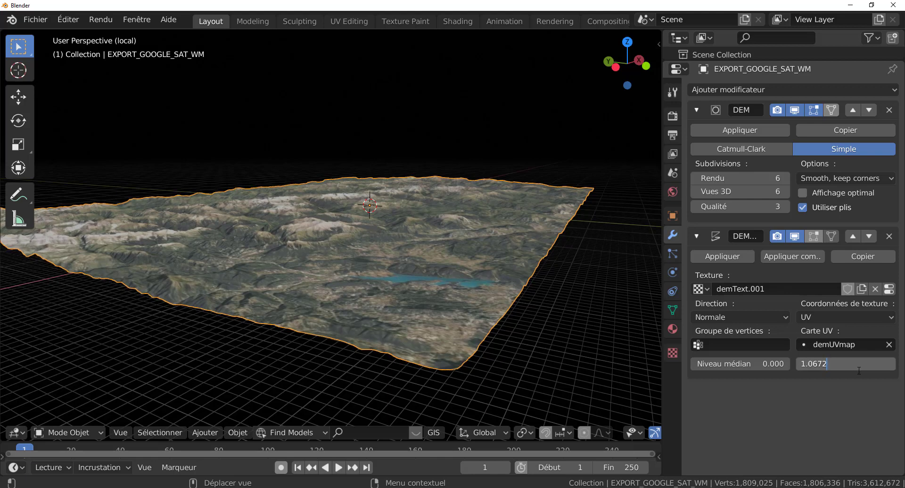
{"action": "key", "text": "BackSpace"}
{"action": "key", "text": "BackSpace"}
{"action": "key", "text": "BackSpace"}
{"action": "key", "text": "BackSpace"}
{"action": "key", "text": "BackSpace"}
{"action": "key", "text": "BackSpace"}
{"action": "type", "text": "3"}
{"action": "key", "text": "Return"}
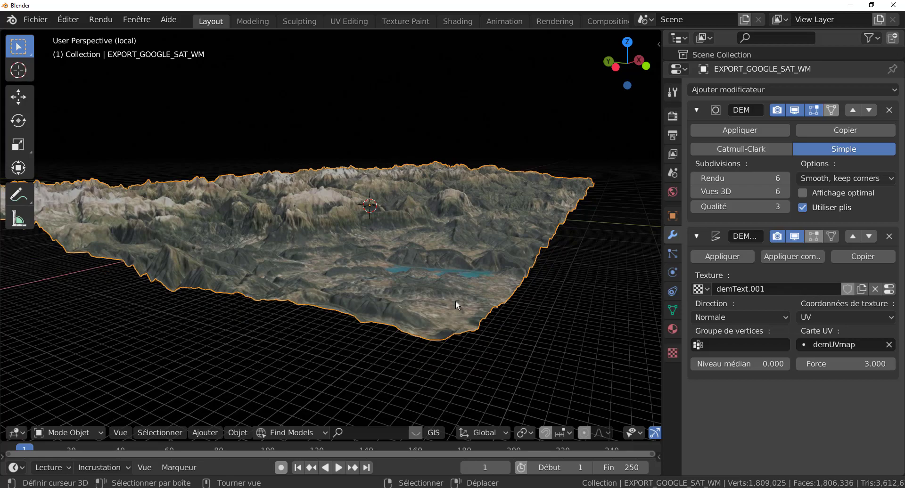
Raise the terrain's relief by setting the DEM displacement modifier's strength to 4.
{"action": "middle_click_drag", "start_coordinate": [524, 292], "coordinate": [368, 330]}
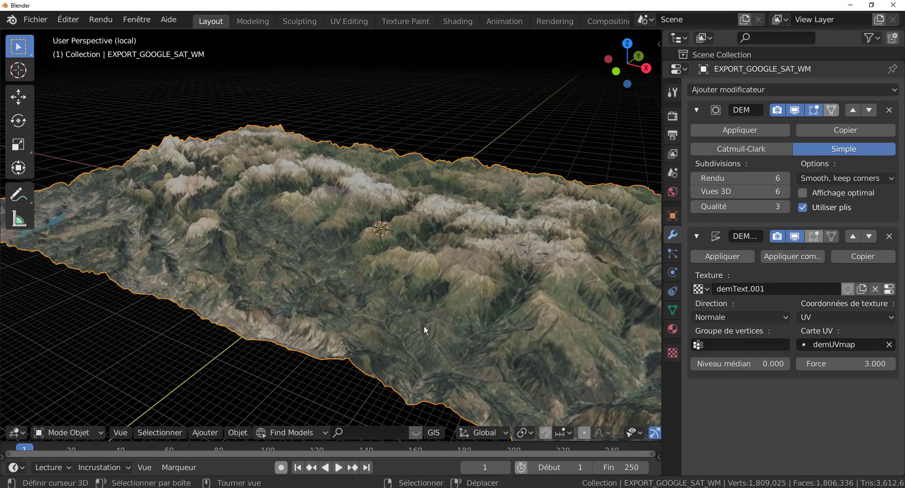
{"action": "scroll", "coordinate": [434, 307], "scroll_direction": "up", "scroll_amount": 2}
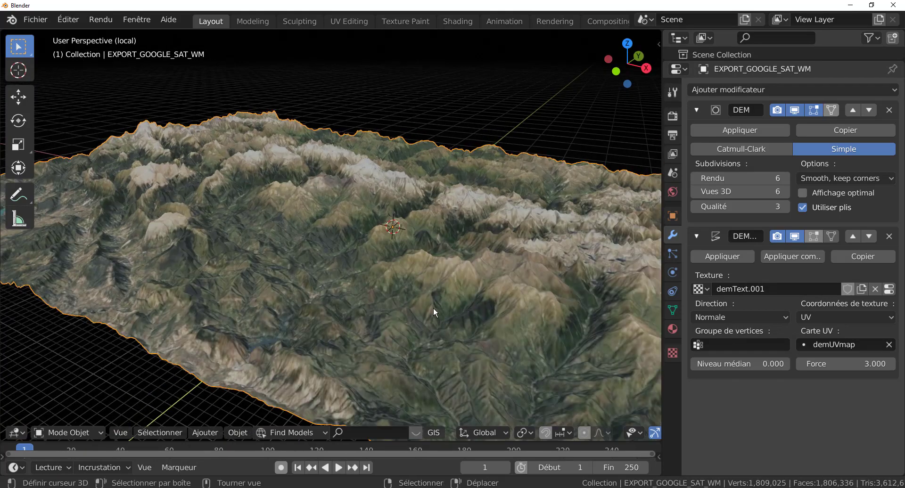
{"action": "left_click", "coordinate": [874, 363]}
{"action": "type", "text": "4"}
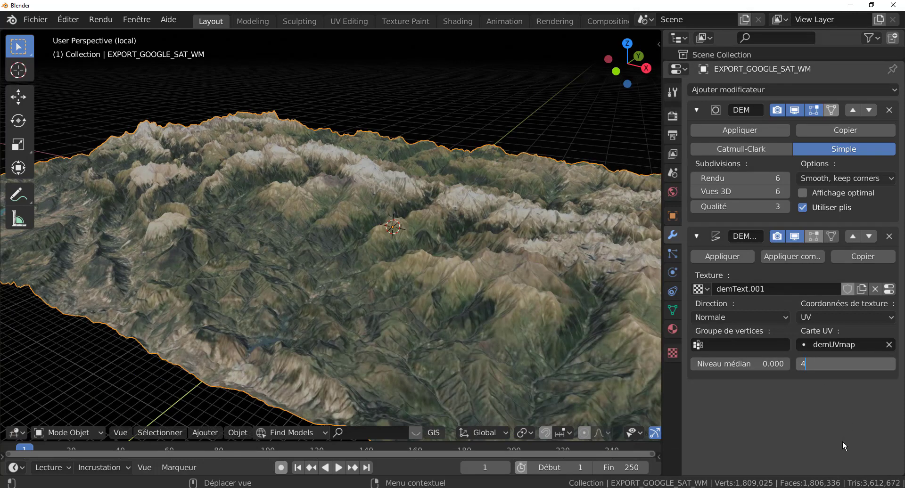
{"action": "key", "text": "Return"}
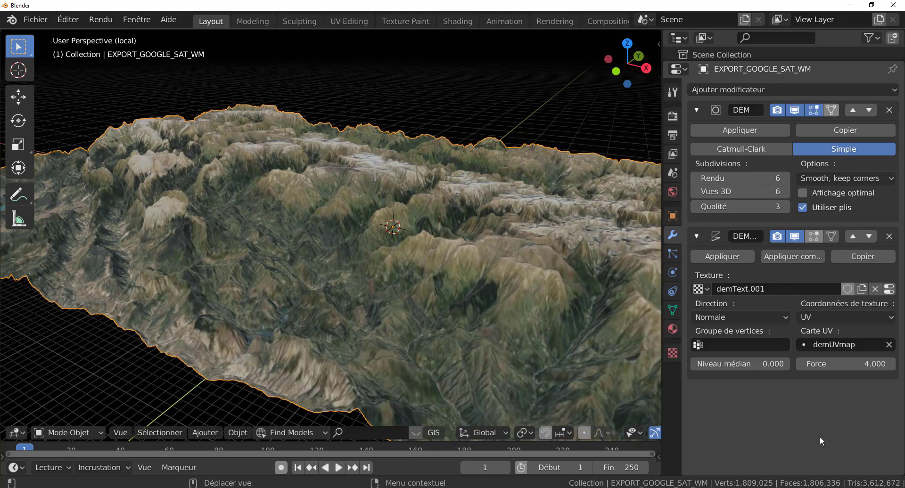
Reduce the terrain's relief by setting the DEM displacement modifier's strength to 3.
{"action": "middle_click_drag", "start_coordinate": [447, 285], "coordinate": [376, 253]}
{"action": "scroll", "coordinate": [366, 237], "scroll_direction": "up", "scroll_amount": 2}
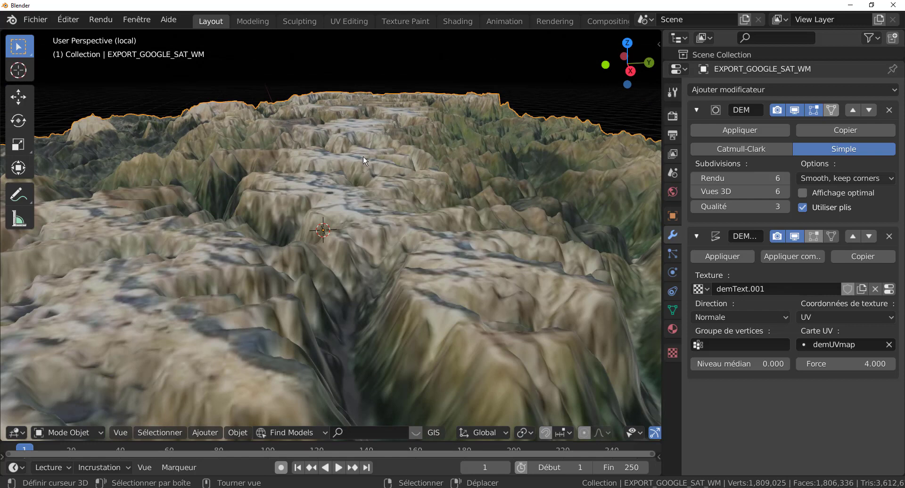
{"action": "left_click", "coordinate": [843, 364]}
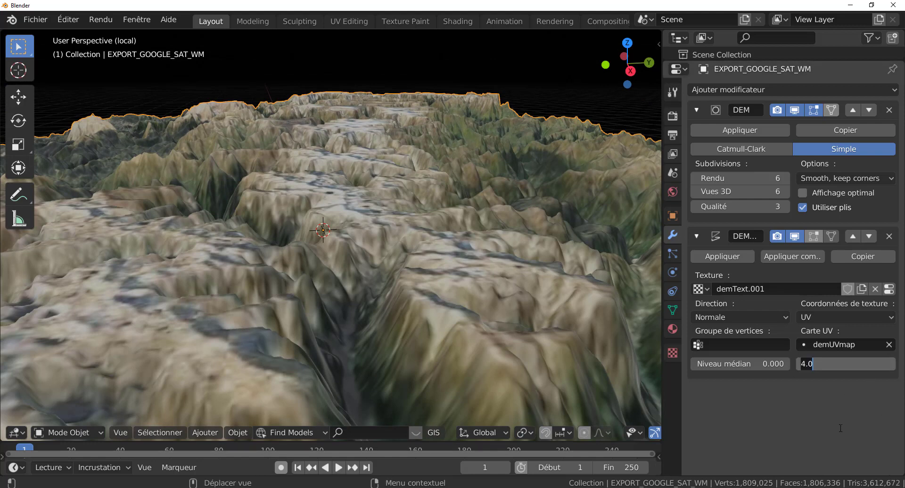
{"action": "type", "text": "3"}
{"action": "key", "text": "Return"}
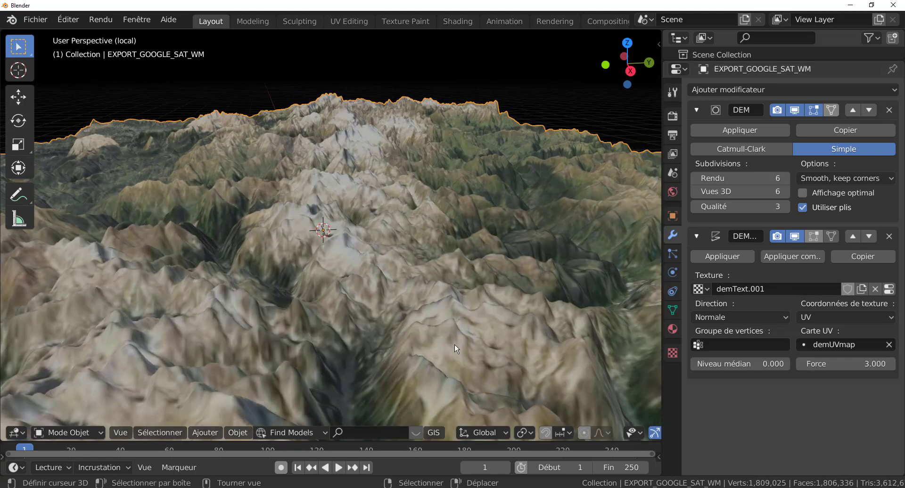
Set the specular, roughness and sheen tint of the terrain's rastMat.002 material to 0.
{"action": "scroll", "coordinate": [454, 344], "scroll_direction": "down", "scroll_amount": 2}
{"action": "scroll", "coordinate": [467, 335], "scroll_direction": "down", "scroll_amount": 2}
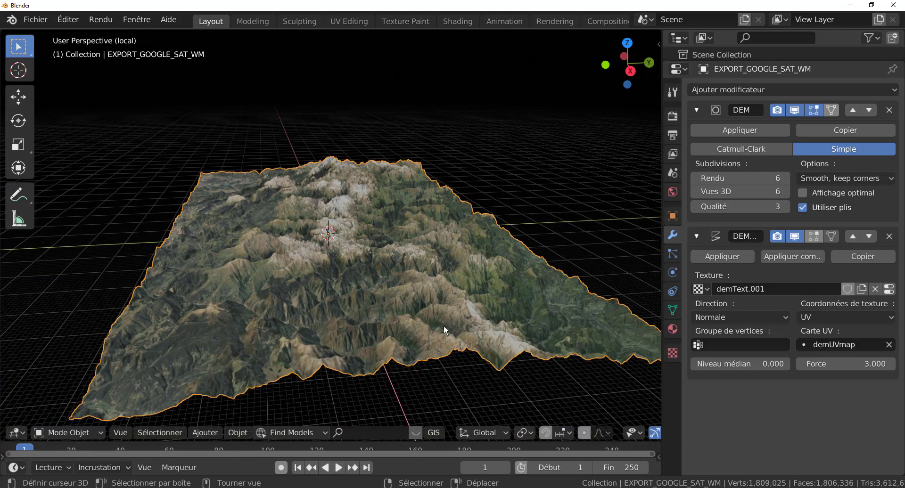
{"action": "middle_click_drag", "start_coordinate": [444, 330], "coordinate": [390, 332]}
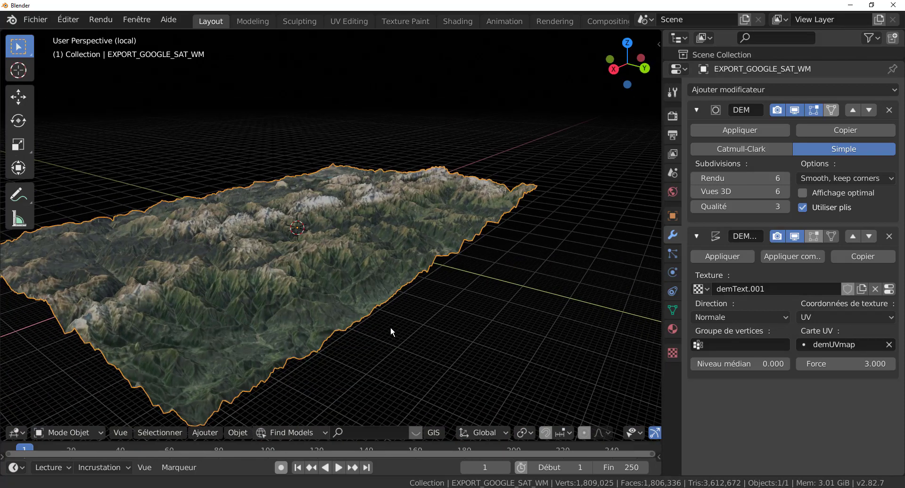
{"action": "scroll", "coordinate": [570, 432], "scroll_direction": "down", "scroll_amount": 5}
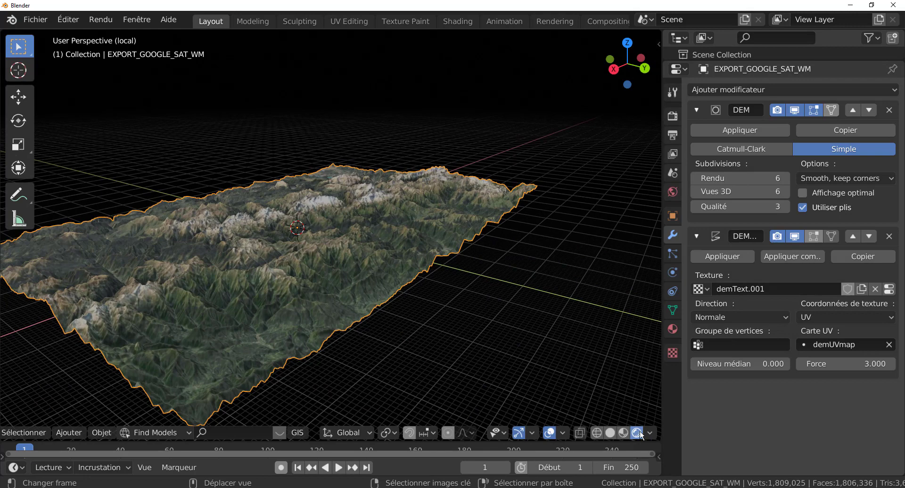
{"action": "middle_click_drag", "start_coordinate": [516, 328], "coordinate": [595, 328], "text": "shift"}
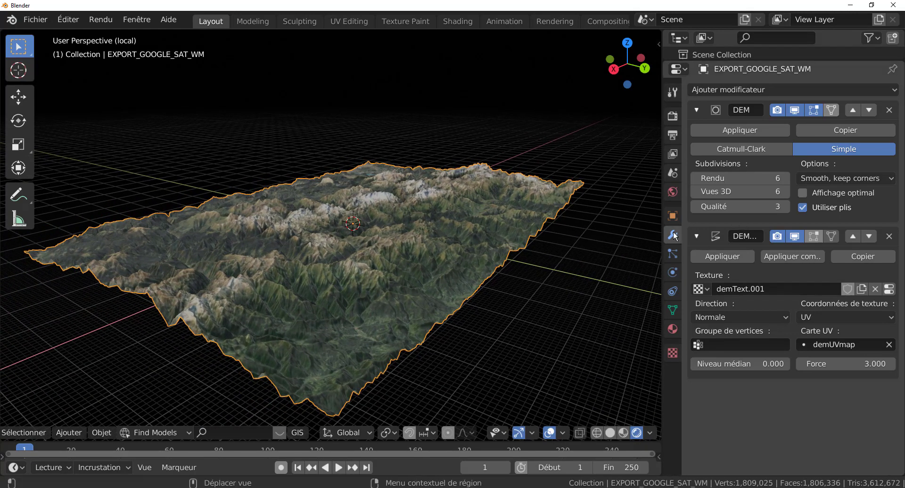
{"action": "scroll", "coordinate": [380, 338], "scroll_direction": "up", "scroll_amount": 5}
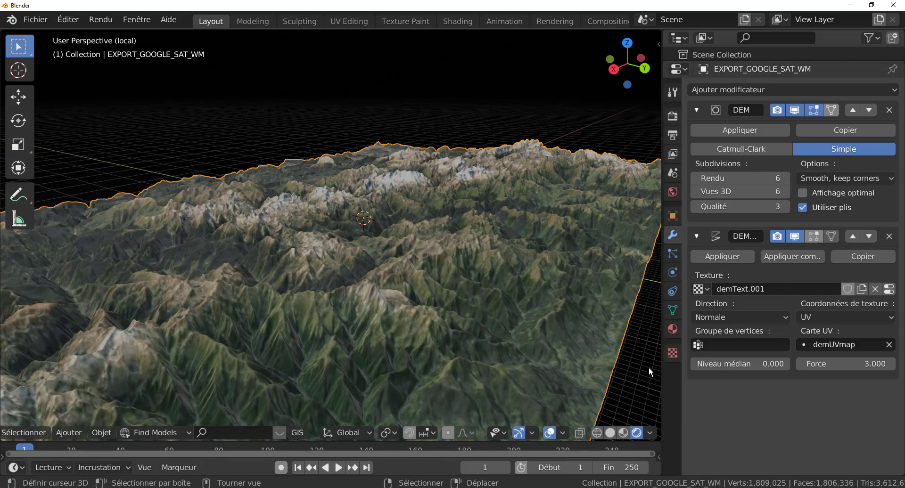
{"action": "left_click", "coordinate": [672, 329]}
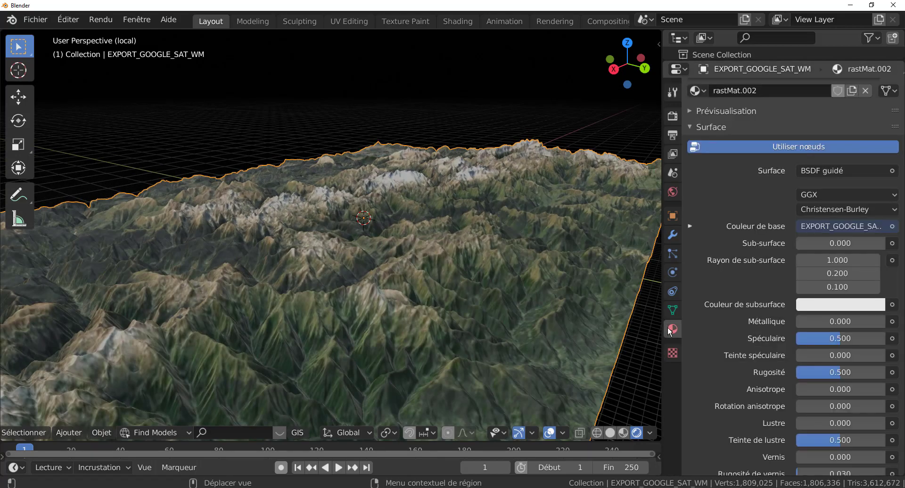
{"action": "left_click_drag", "start_coordinate": [767, 336], "coordinate": [737, 337]}
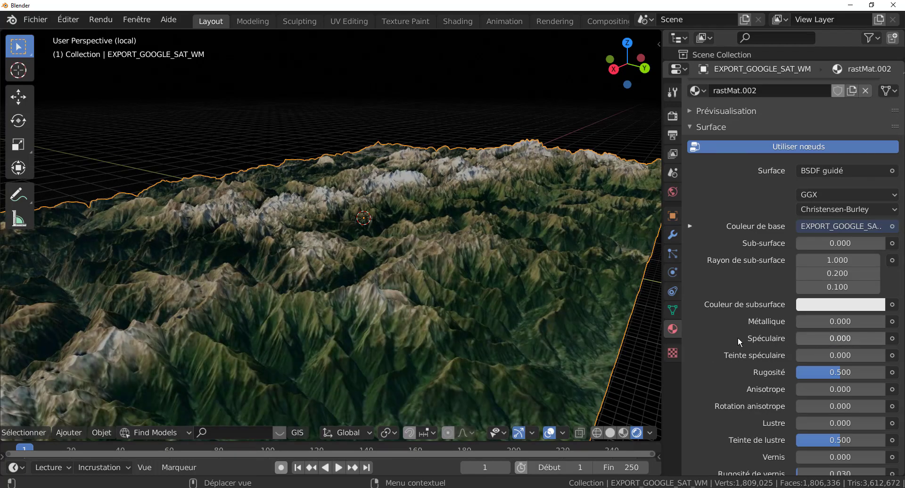
{"action": "left_click_drag", "start_coordinate": [822, 370], "coordinate": [751, 385]}
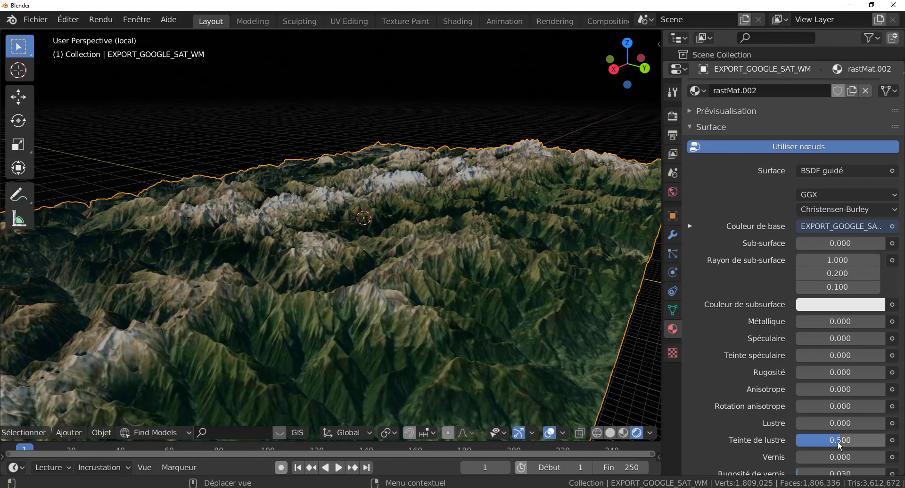
{"action": "left_click_drag", "start_coordinate": [838, 441], "coordinate": [740, 440]}
{"action": "scroll", "coordinate": [806, 438], "scroll_direction": "down", "scroll_amount": 3}
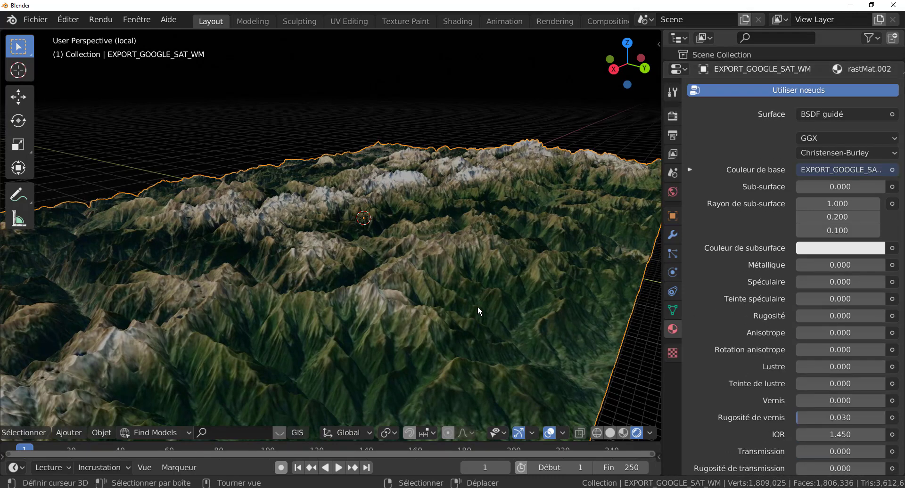
Examine the terrain from another angle and compare its look in solid and rendered viewport shading.
{"action": "scroll", "coordinate": [477, 306], "scroll_direction": "down", "scroll_amount": 5}
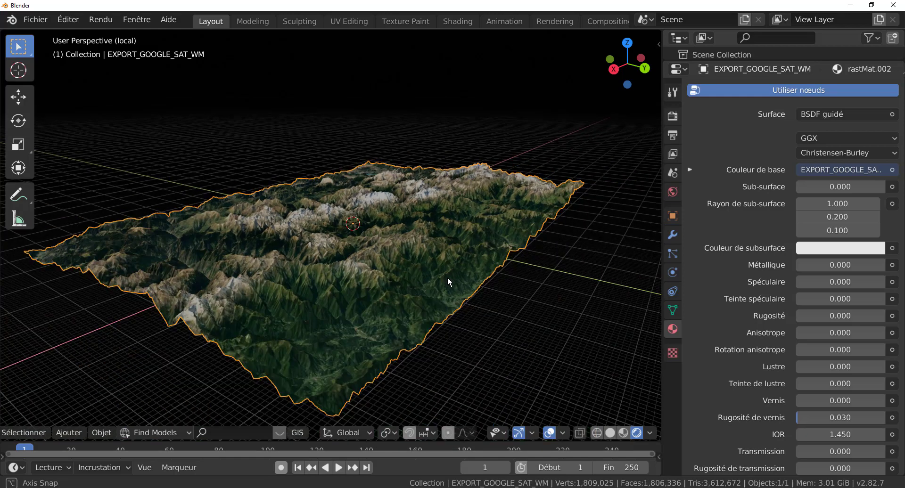
{"action": "mouse_move", "coordinate": [447, 276]}
{"action": "middle_mouse_down"}
{"action": "mouse_move", "coordinate": [478, 269]}
{"action": "mouse_move", "coordinate": [459, 273]}
{"action": "middle_mouse_up"}
{"action": "scroll", "coordinate": [775, 170], "scroll_direction": "up", "scroll_amount": 6}
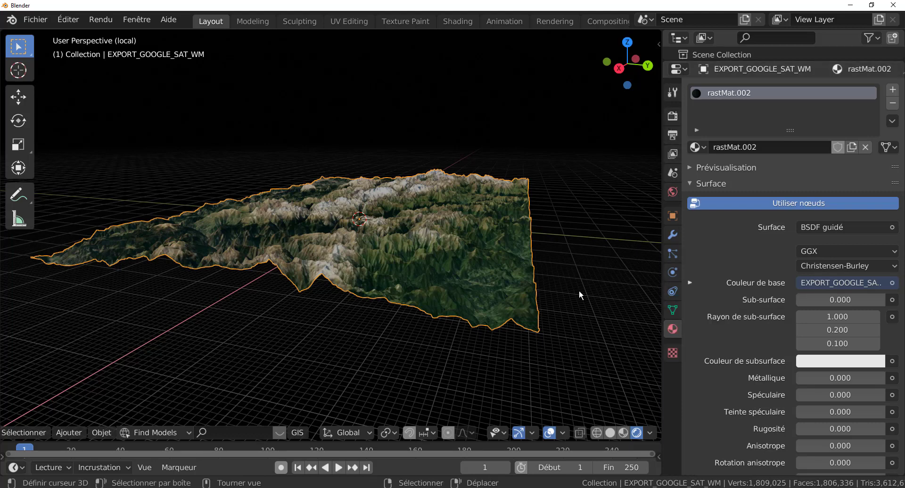
{"action": "left_click", "coordinate": [610, 433]}
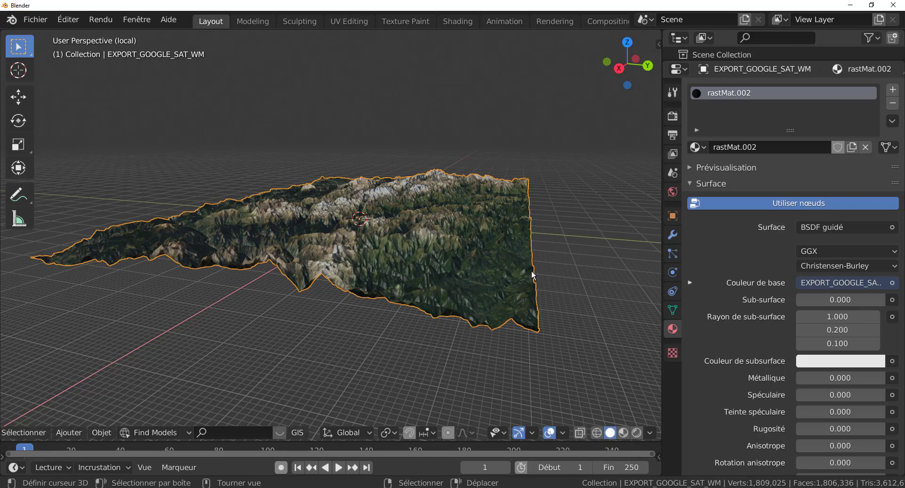
{"action": "scroll", "coordinate": [532, 273], "scroll_direction": "down", "scroll_amount": 4}
{"action": "scroll", "coordinate": [531, 270], "scroll_direction": "up", "scroll_amount": 4}
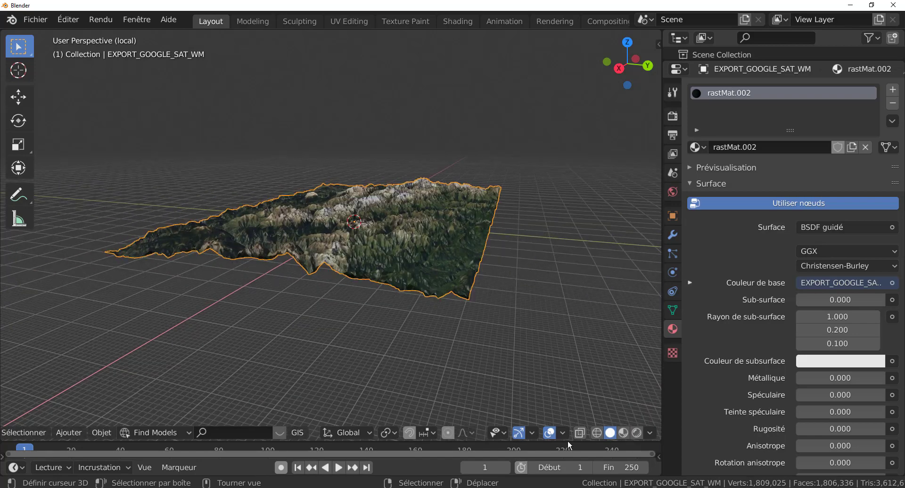
{"action": "left_click", "coordinate": [635, 433]}
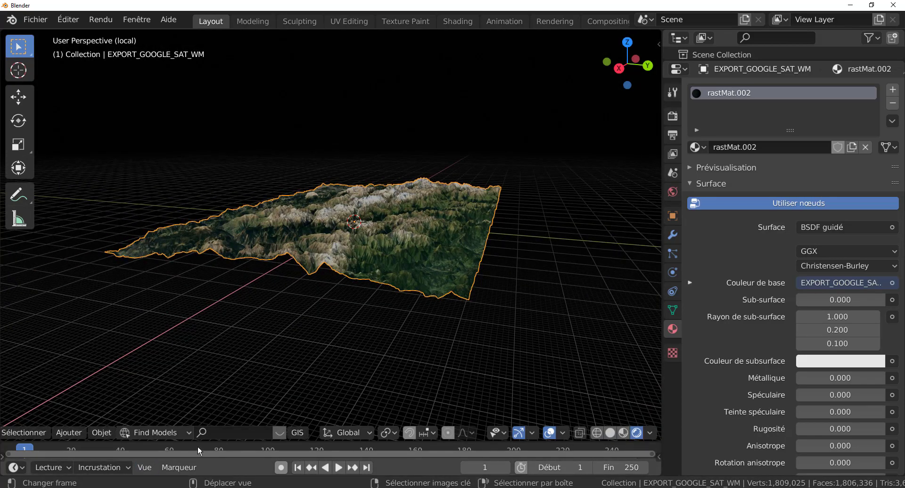
Add a sun light at the origin and raise it about 53060 m along Z above the terrain.
{"action": "left_click", "coordinate": [101, 433]}
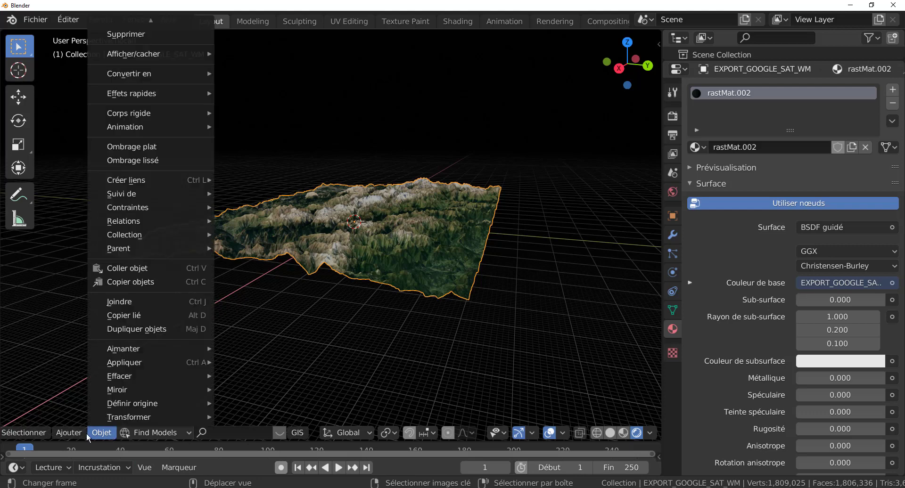
{"action": "mouse_move", "coordinate": [74, 436]}
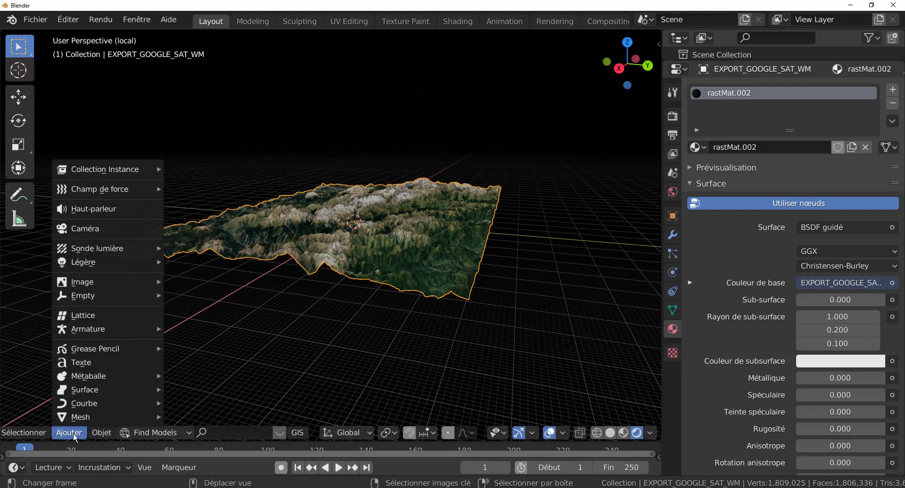
{"action": "mouse_move", "coordinate": [74, 265]}
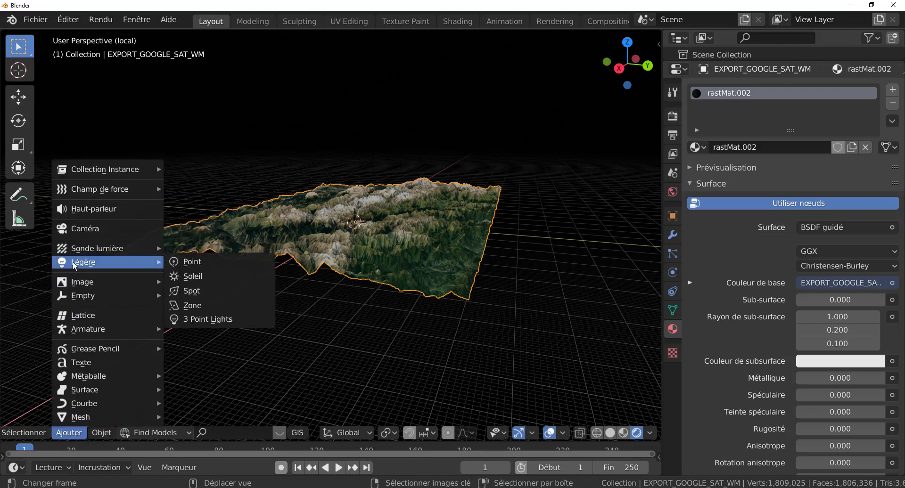
{"action": "left_click", "coordinate": [225, 276]}
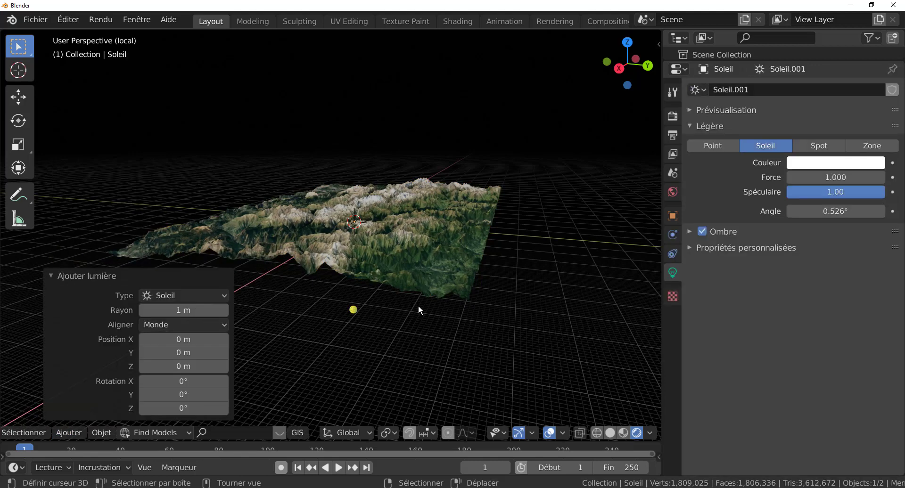
{"action": "key", "text": "g"}
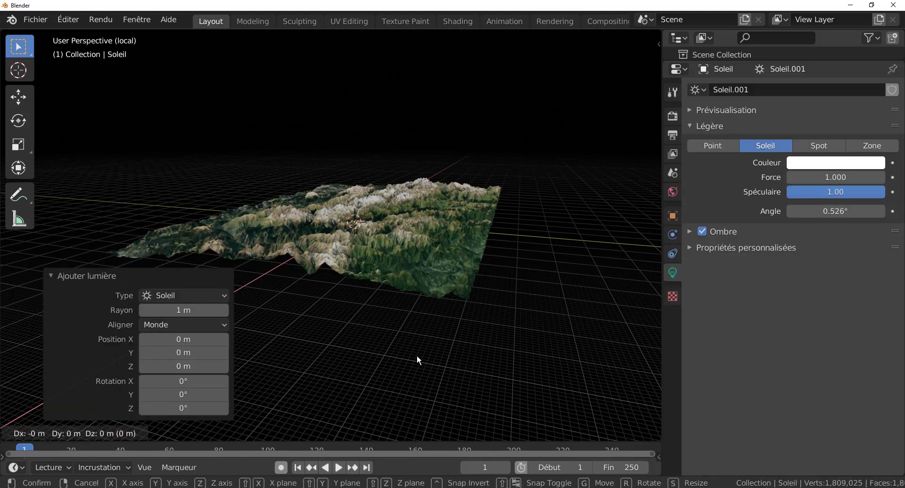
{"action": "key", "text": "z"}
{"action": "key", "text": "Return"}
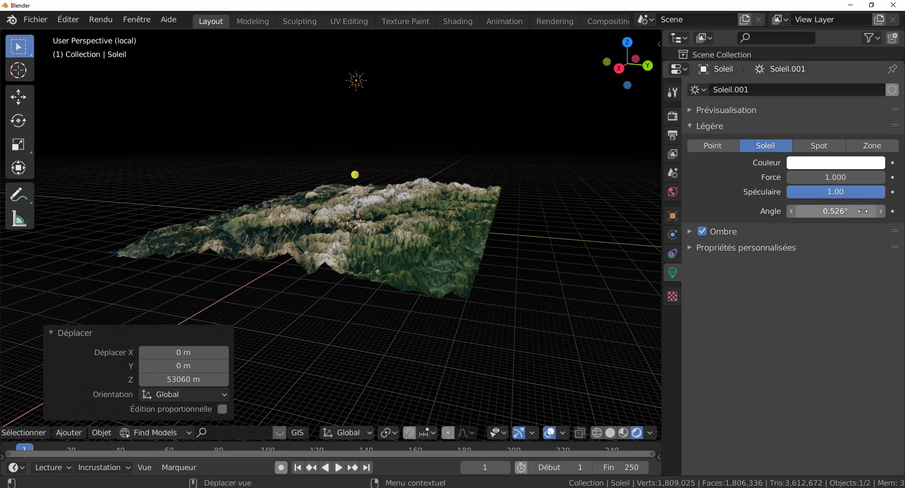
Set the sun light's strength to 5 and inspect the lit mountains up close.
{"action": "left_click", "coordinate": [880, 177]}
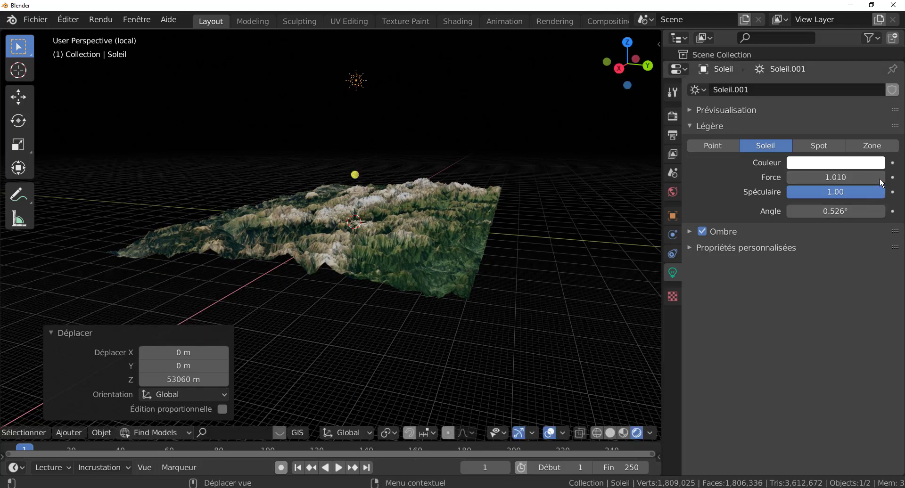
{"action": "left_click", "coordinate": [880, 178]}
{"action": "mouse_move", "coordinate": [831, 182]}
{"action": "left_mouse_down"}
{"action": "mouse_move", "coordinate": [854, 182]}
{"action": "mouse_move", "coordinate": [820, 178]}
{"action": "mouse_move", "coordinate": [848, 178]}
{"action": "mouse_move", "coordinate": [835, 178]}
{"action": "left_mouse_up"}
{"action": "middle_click_drag", "start_coordinate": [488, 287], "coordinate": [436, 307]}
{"action": "scroll", "coordinate": [436, 308], "scroll_direction": "up", "scroll_amount": 5}
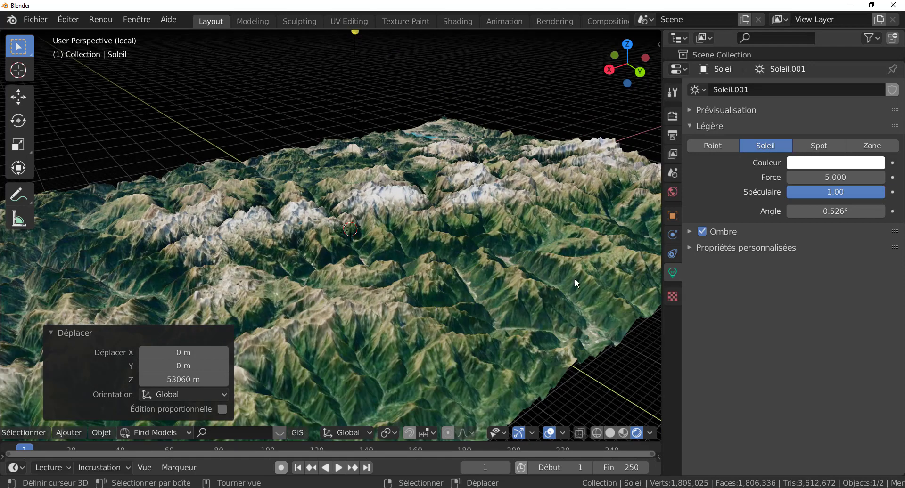
Select the terrain and examine its dimensions in the temporarily widened viewport sidebar, with the Align Tools section collapsed.
{"action": "scroll", "coordinate": [575, 278], "scroll_direction": "down", "scroll_amount": 3}
{"action": "key", "text": "n"}
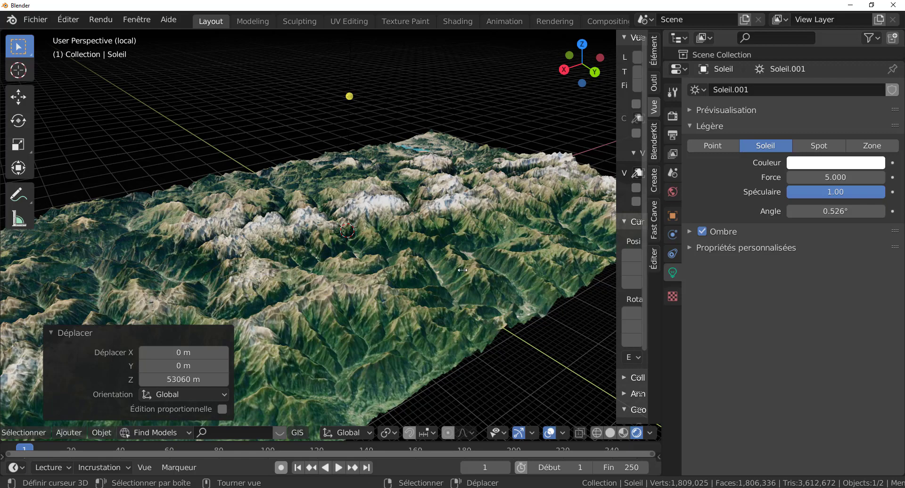
{"action": "left_click_drag", "start_coordinate": [615, 244], "coordinate": [415, 281]}
{"action": "scroll", "coordinate": [496, 299], "scroll_direction": "down", "scroll_amount": 4}
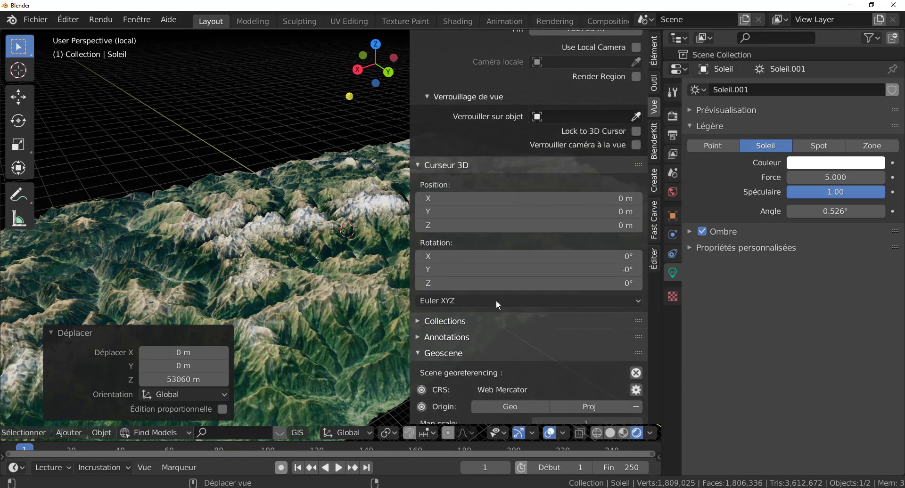
{"action": "left_click", "coordinate": [654, 51]}
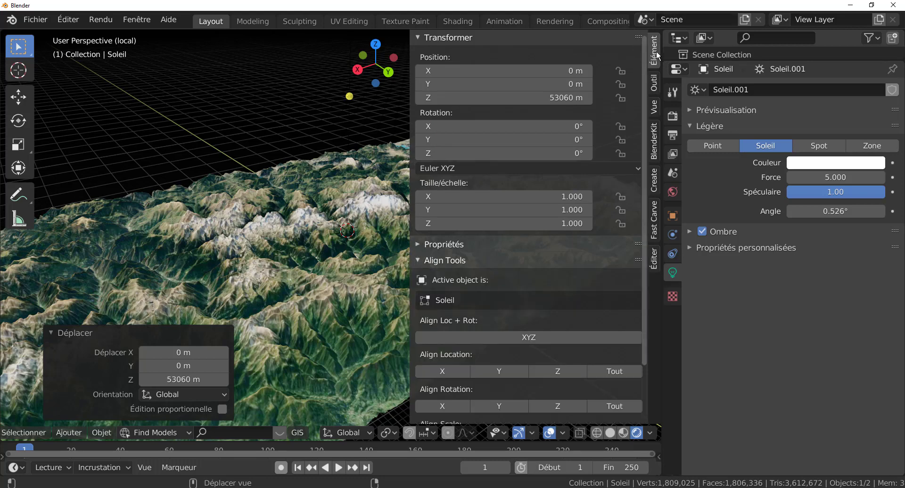
{"action": "left_click", "coordinate": [308, 249]}
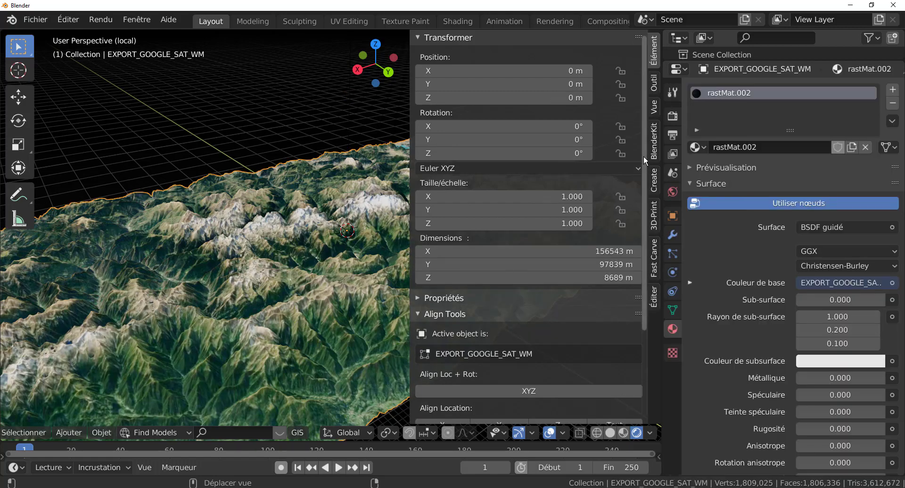
{"action": "scroll", "coordinate": [618, 277], "scroll_direction": "down", "scroll_amount": 5}
{"action": "scroll", "coordinate": [542, 259], "scroll_direction": "up", "scroll_amount": 2}
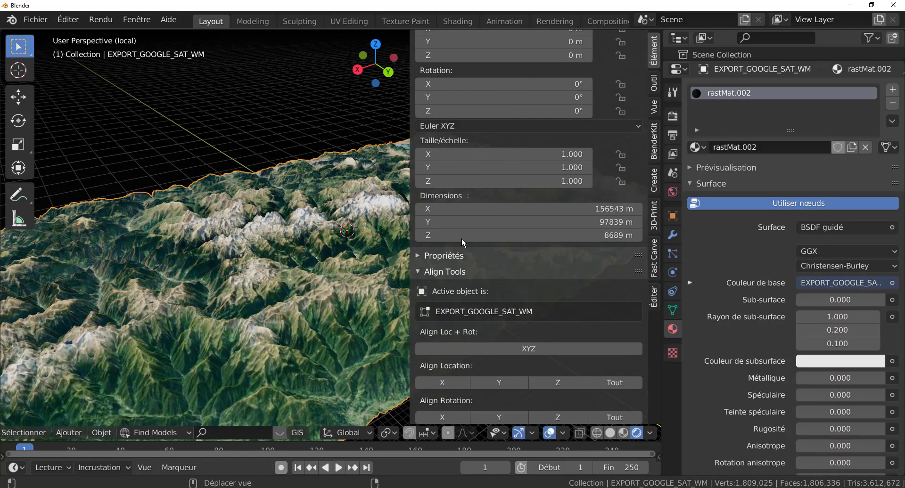
{"action": "left_click", "coordinate": [418, 271]}
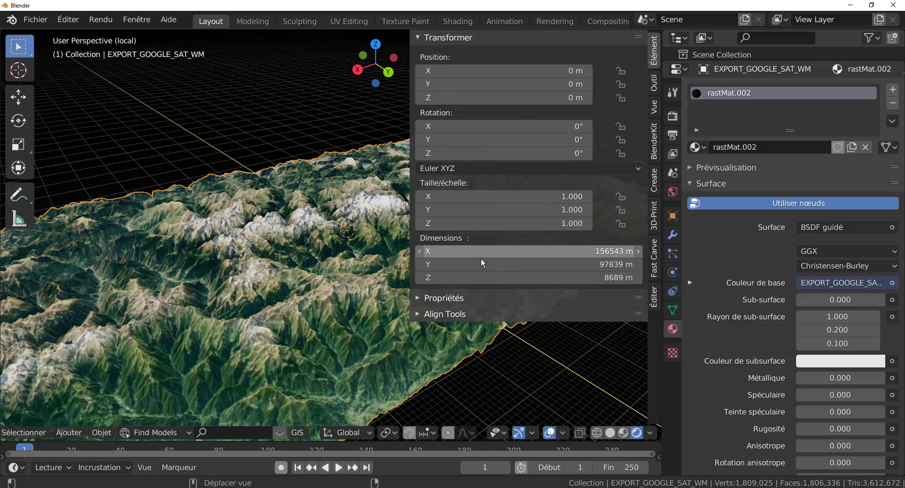
{"action": "scroll", "coordinate": [429, 337], "scroll_direction": "down", "scroll_amount": 2}
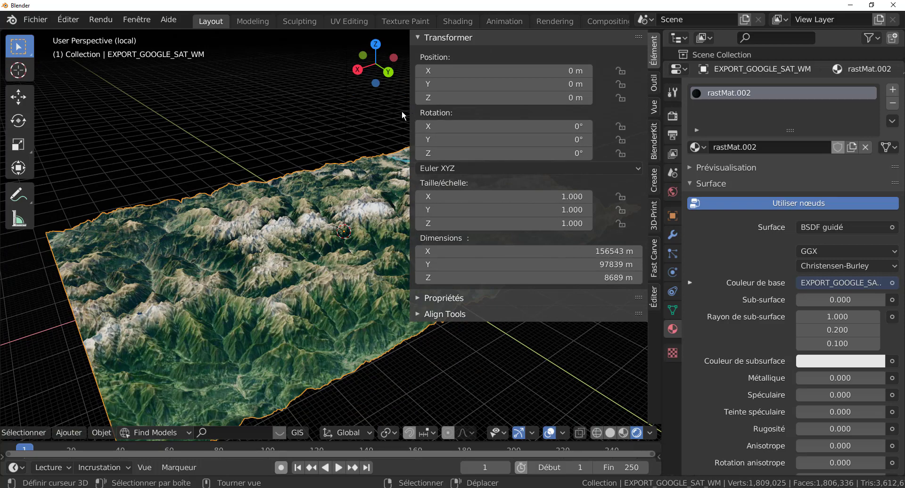
{"action": "left_click_drag", "start_coordinate": [410, 110], "coordinate": [623, 134]}
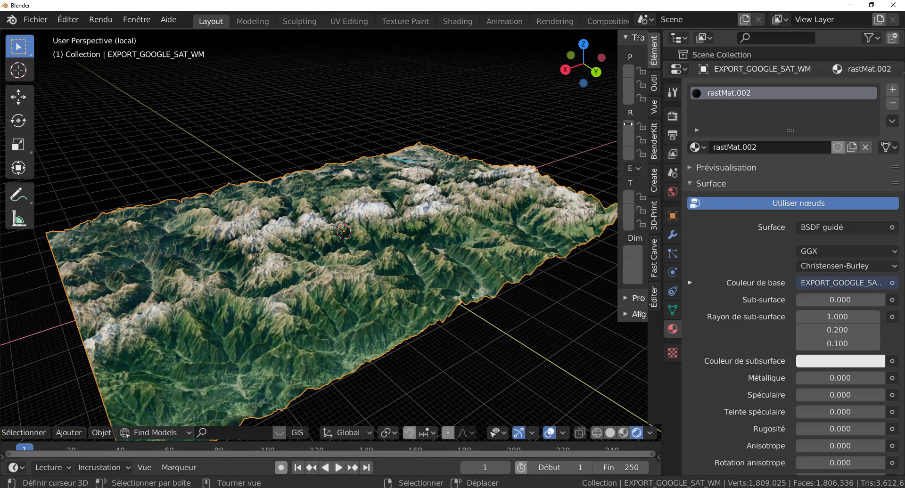
{"action": "scroll", "coordinate": [484, 325], "scroll_direction": "down", "scroll_amount": 2}
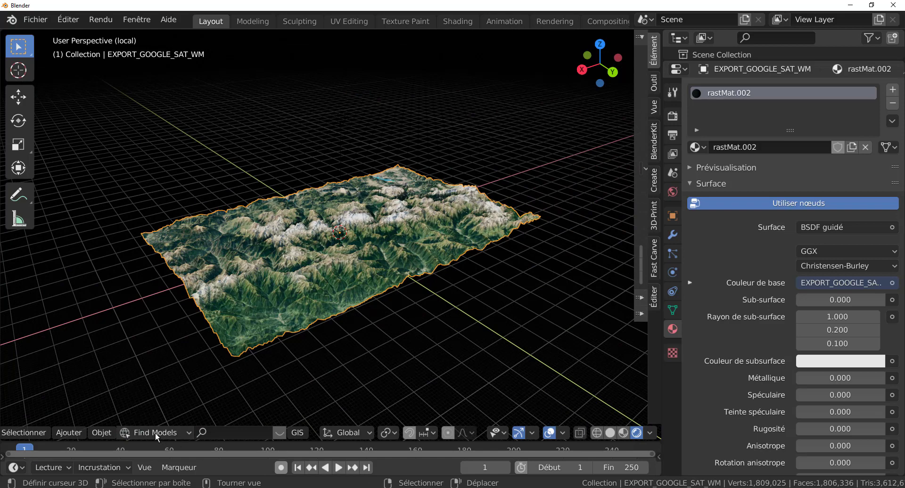
Add a camera at the origin and check the scene through it, returning to the perspective view.
{"action": "left_click", "coordinate": [70, 432]}
{"action": "mouse_move", "coordinate": [79, 418]}
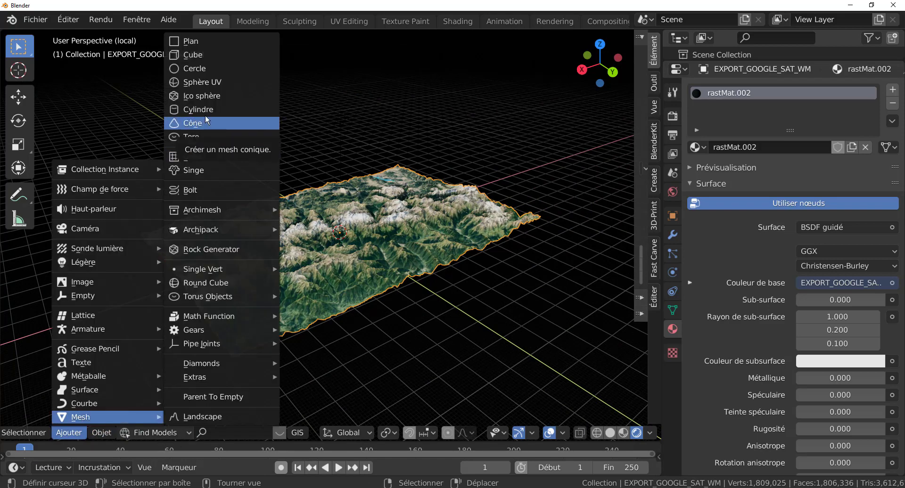
{"action": "left_click", "coordinate": [75, 227]}
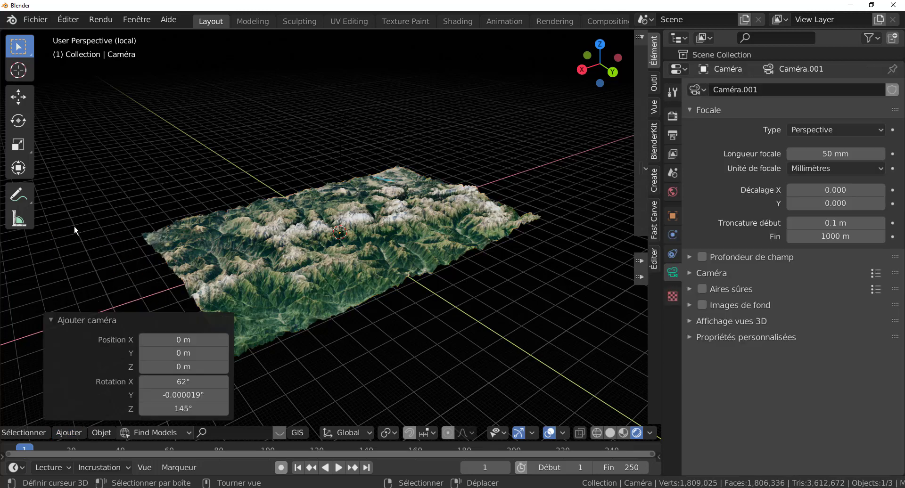
{"action": "scroll", "coordinate": [478, 329], "scroll_direction": "down", "scroll_amount": 1}
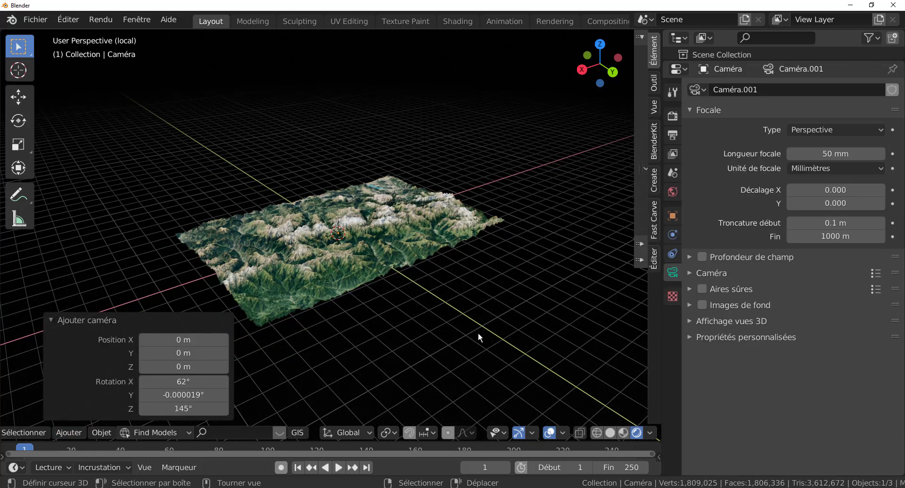
{"action": "key", "text": "KP_0"}
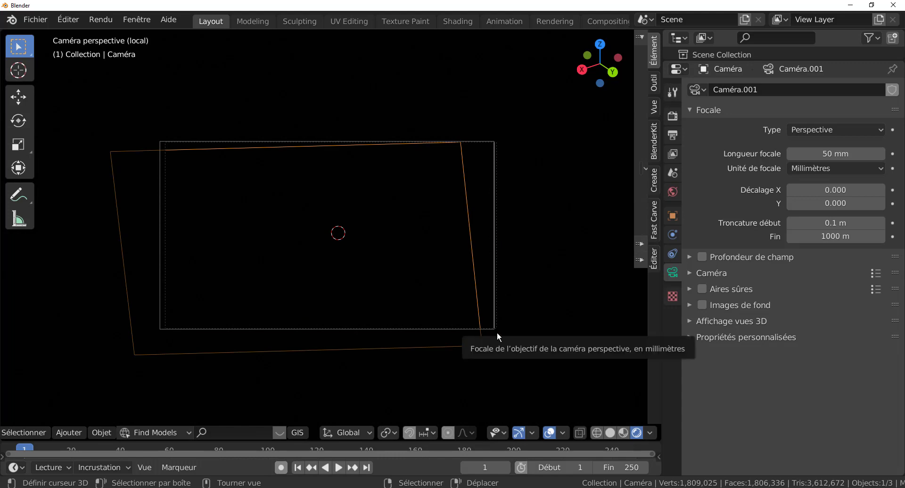
{"action": "left_click", "coordinate": [542, 321]}
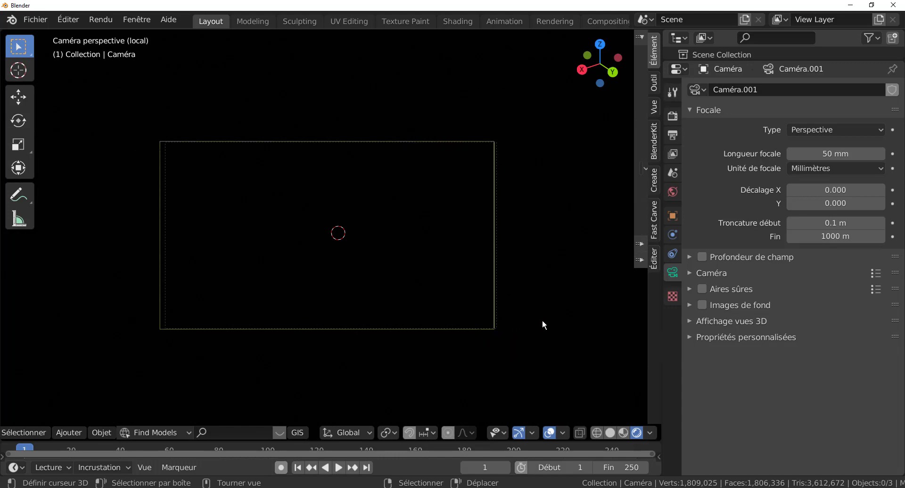
{"action": "key", "text": "KP_0"}
{"action": "scroll", "coordinate": [453, 306], "scroll_direction": "up", "scroll_amount": 2}
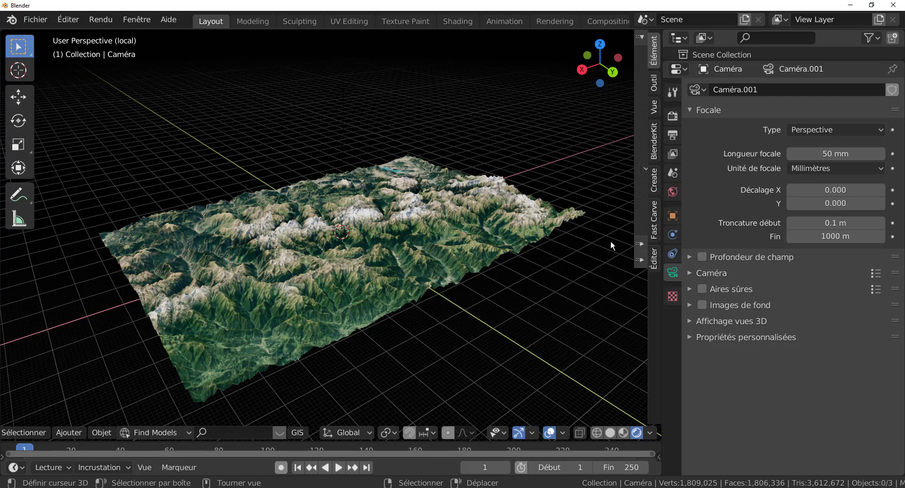
Scale the terrain uniformly by 1/60 with its dimensions shown in the widened sidebar, and leave local view.
{"action": "left_click", "coordinate": [462, 224]}
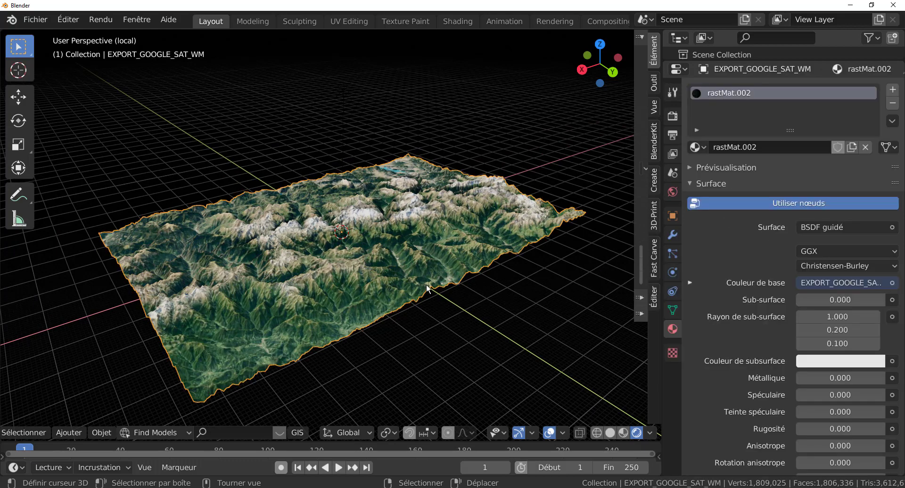
{"action": "scroll", "coordinate": [498, 336], "scroll_direction": "down", "scroll_amount": 4}
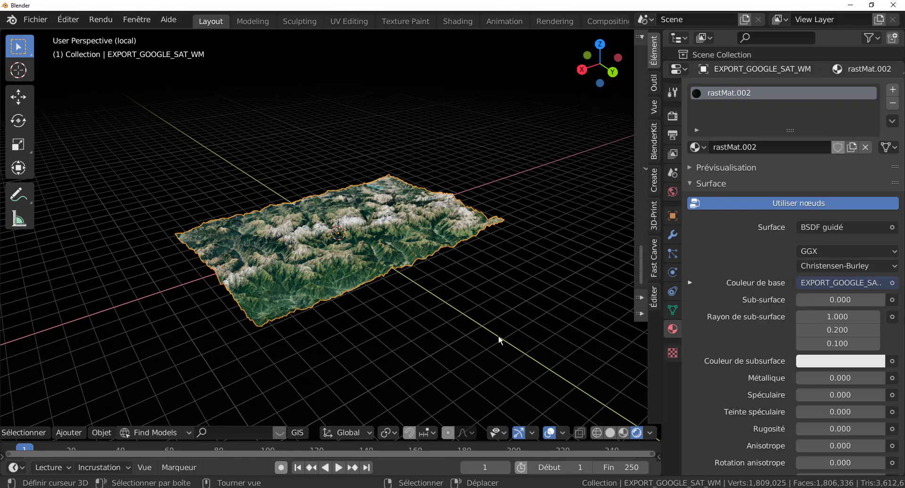
{"action": "scroll", "coordinate": [498, 335], "scroll_direction": "up", "scroll_amount": 3}
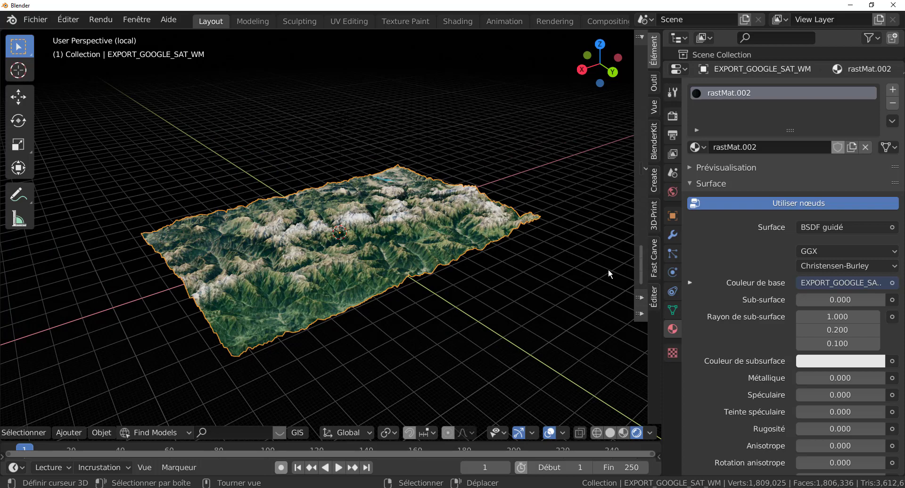
{"action": "left_click_drag", "start_coordinate": [633, 235], "coordinate": [549, 254]}
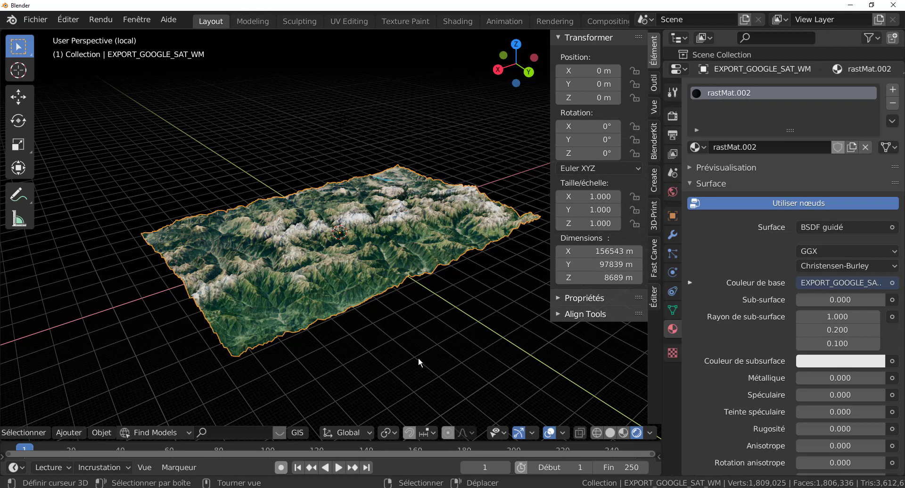
{"action": "key", "text": "s"}
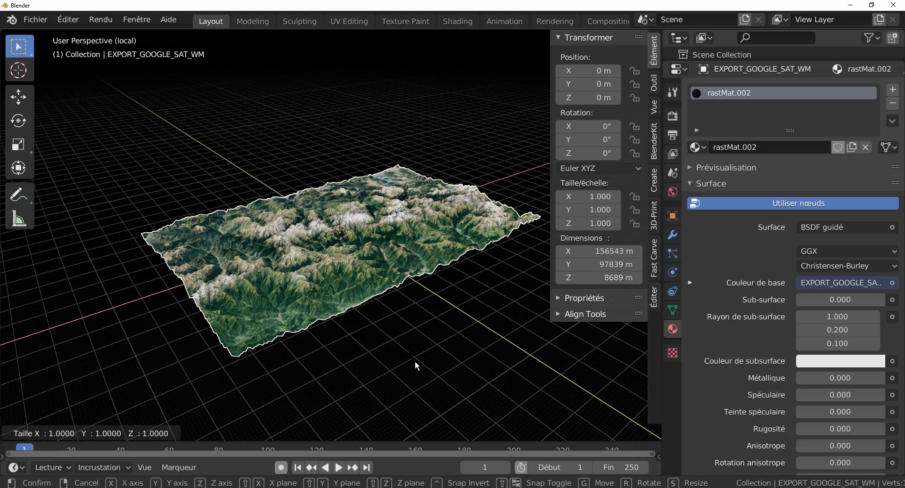
{"action": "type", "text": "1/60"}
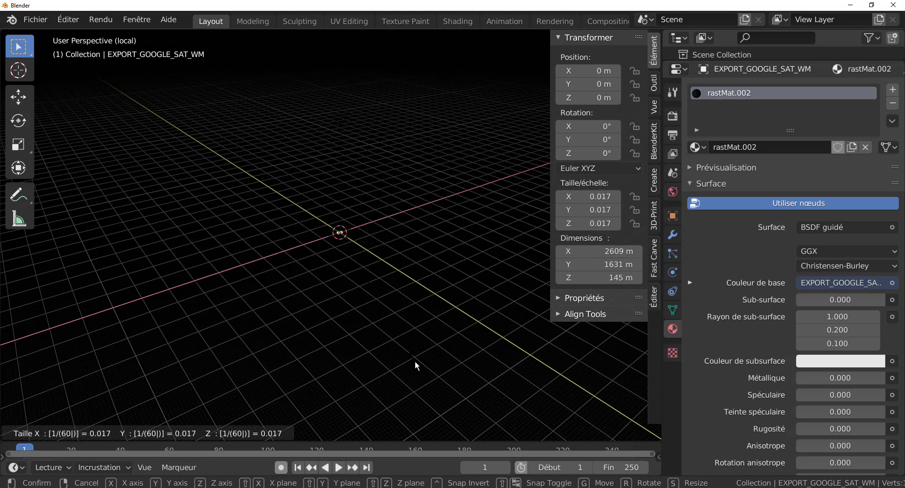
{"action": "key", "text": "Return"}
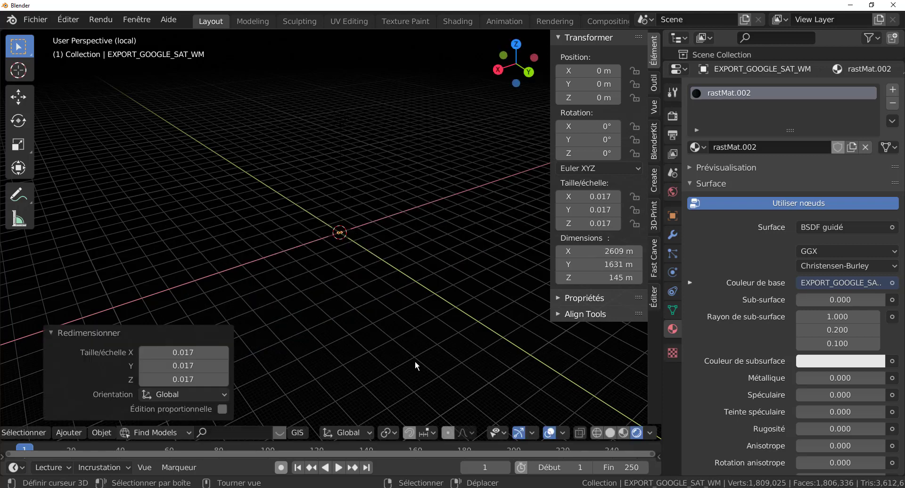
{"action": "key", "text": "KP_Divide"}
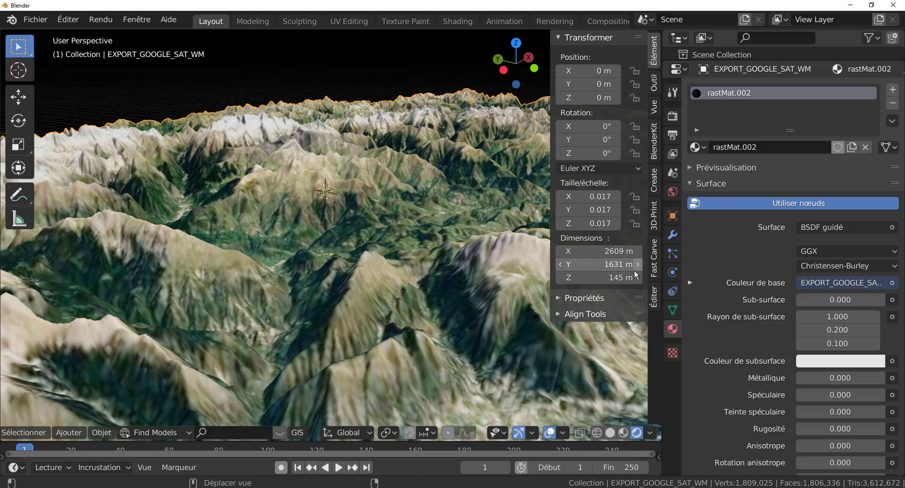
{"action": "scroll", "coordinate": [417, 275], "scroll_direction": "down", "scroll_amount": 6}
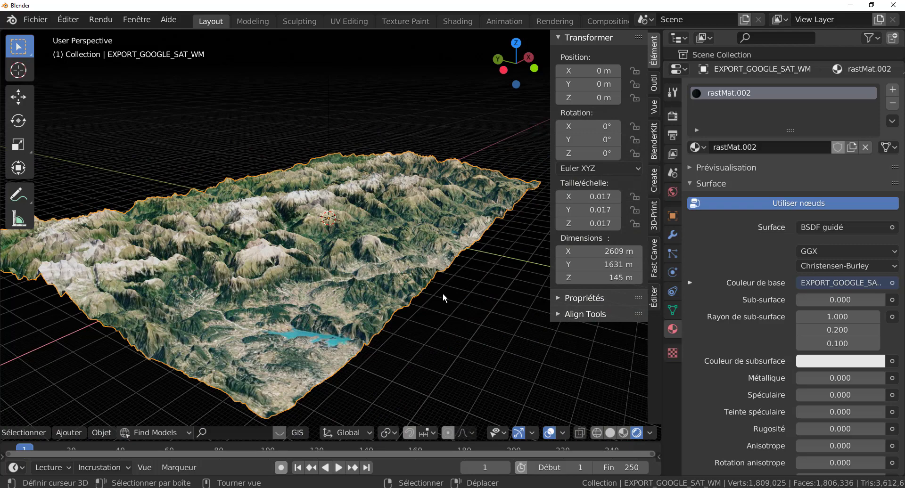
Check the reduced terrain's framing through the camera and return to the perspective view, cancelling any accidental move.
{"action": "key", "text": "KP_0"}
{"action": "key", "text": "KP_0"}
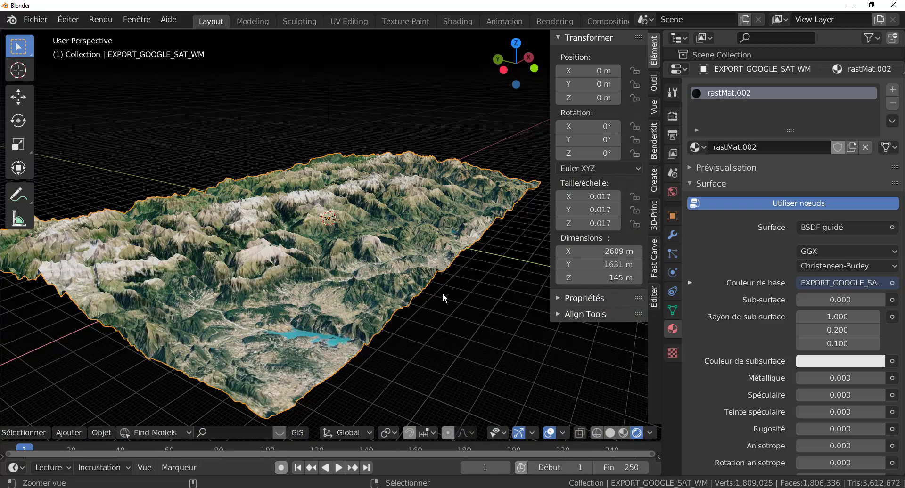
{"action": "key", "text": "KP_0"}
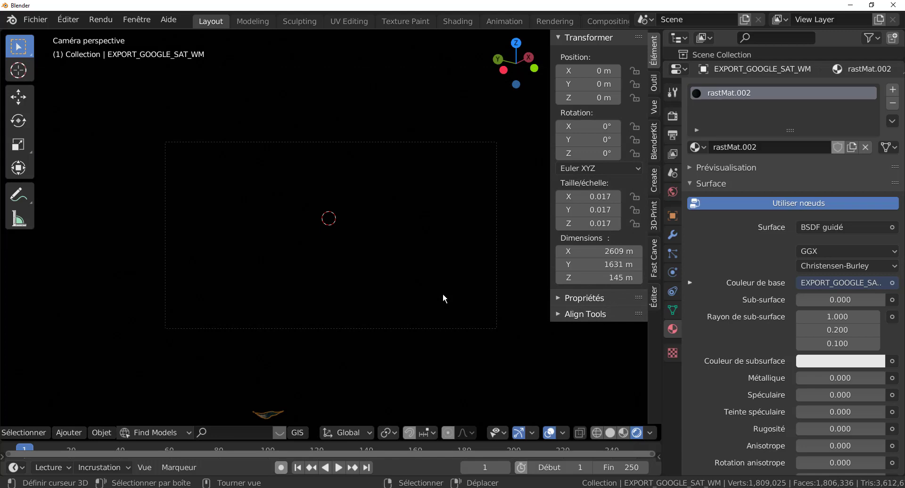
{"action": "scroll", "coordinate": [443, 293], "scroll_direction": "down", "scroll_amount": 3}
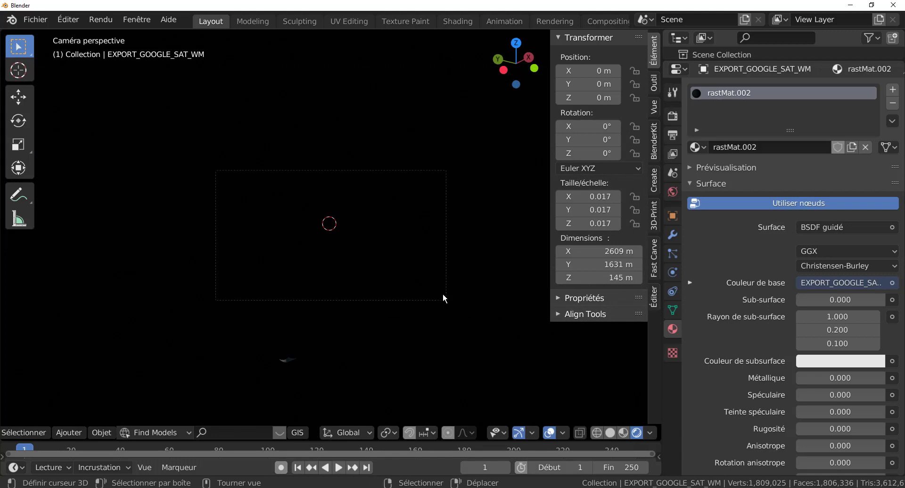
{"action": "left_click", "coordinate": [422, 293]}
{"action": "middle_click_drag", "start_coordinate": [463, 294], "coordinate": [461, 278]}
{"action": "right_click_drag", "start_coordinate": [438, 307], "coordinate": [497, 336]}
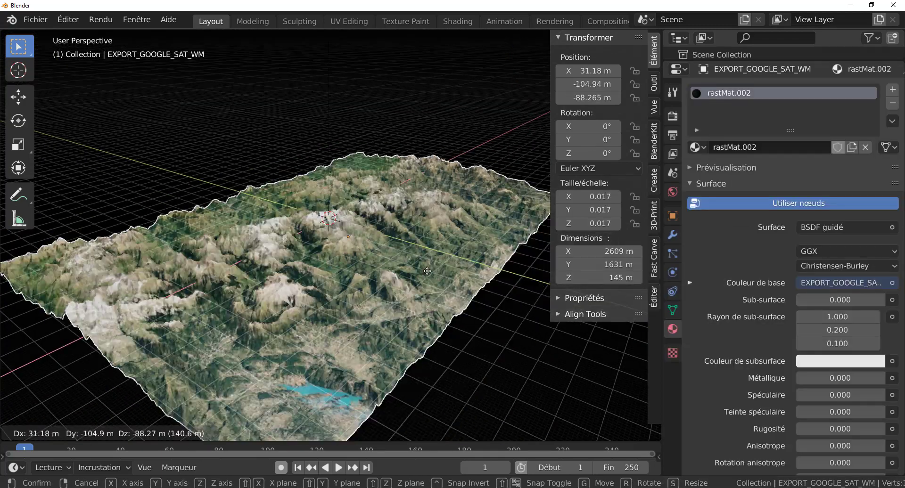
{"action": "right_click", "coordinate": [452, 329]}
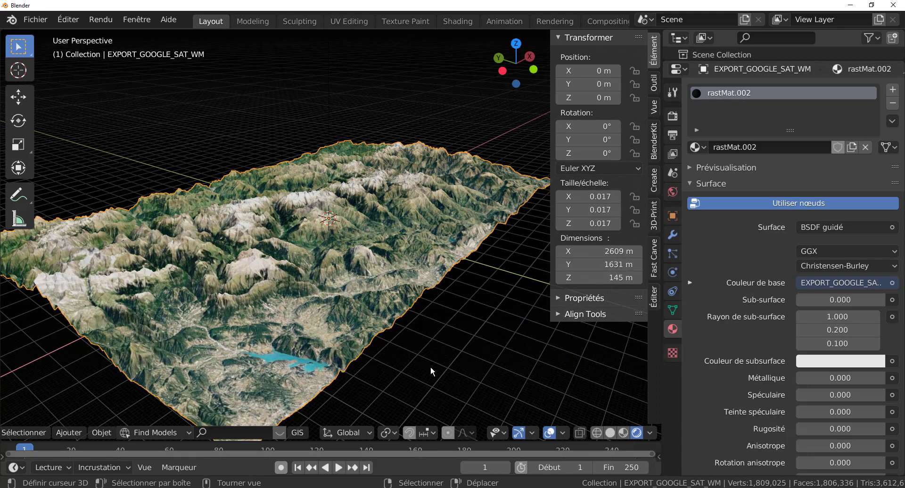
Scale the terrain uniformly by a further 1/10 and isolate it in local view.
{"action": "type", "text": "s/10"}
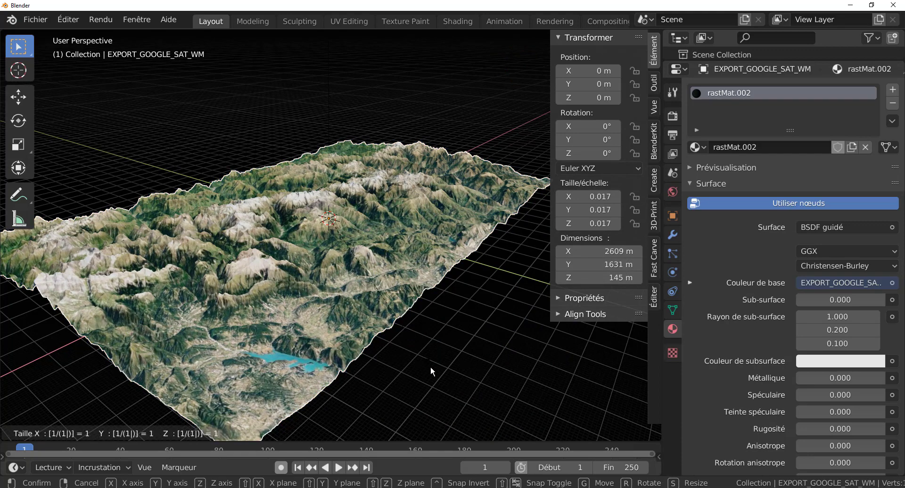
{"action": "key", "text": "Return"}
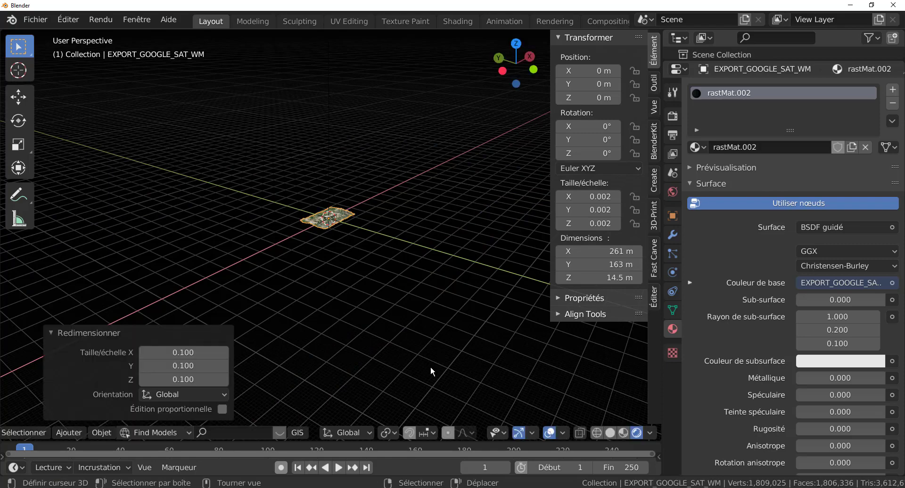
{"action": "key", "text": "KP_Divide"}
{"action": "scroll", "coordinate": [479, 320], "scroll_direction": "down", "scroll_amount": 2}
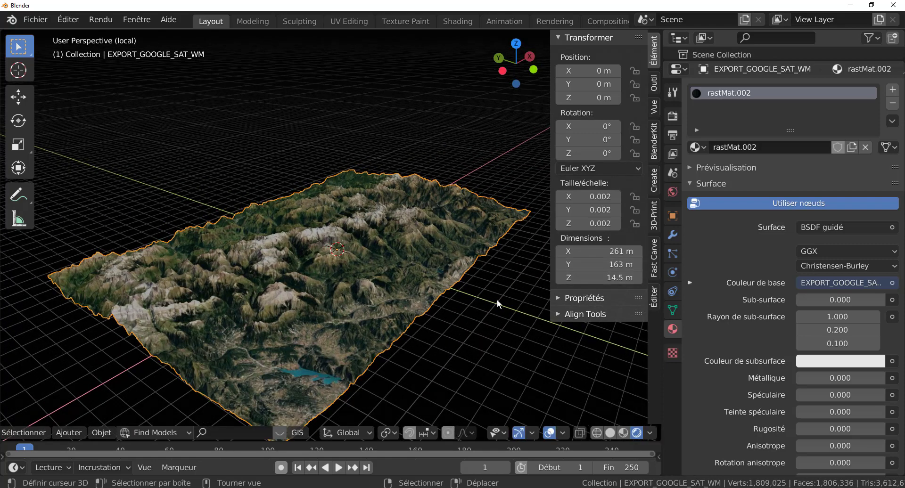
{"action": "scroll", "coordinate": [497, 302], "scroll_direction": "down", "scroll_amount": 1}
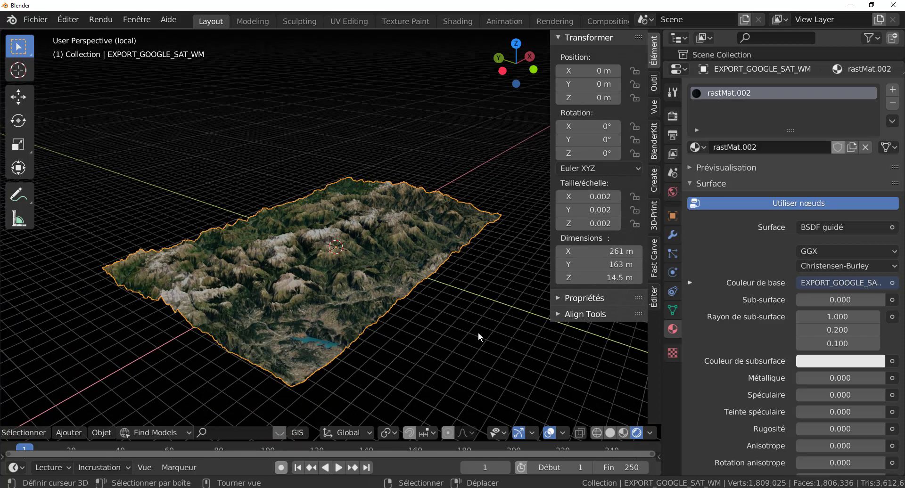
Align the camera to the current view of the terrain, render the image, and close the render after inspecting it.
{"action": "key", "text": "KP_0"}
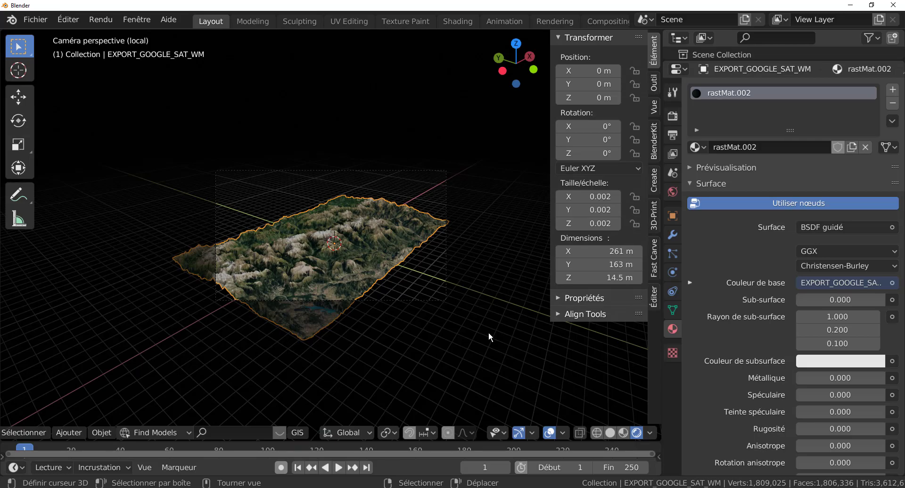
{"action": "key", "text": "F12"}
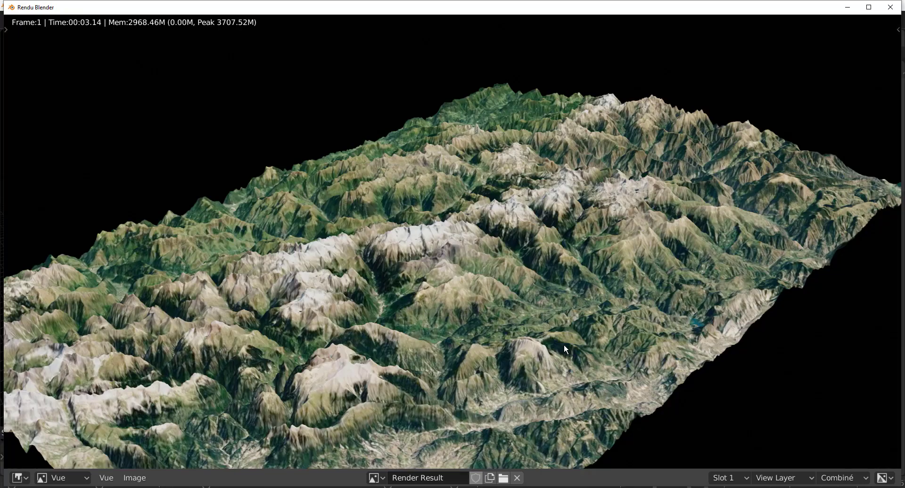
{"action": "scroll", "coordinate": [564, 344], "scroll_direction": "down", "scroll_amount": 4}
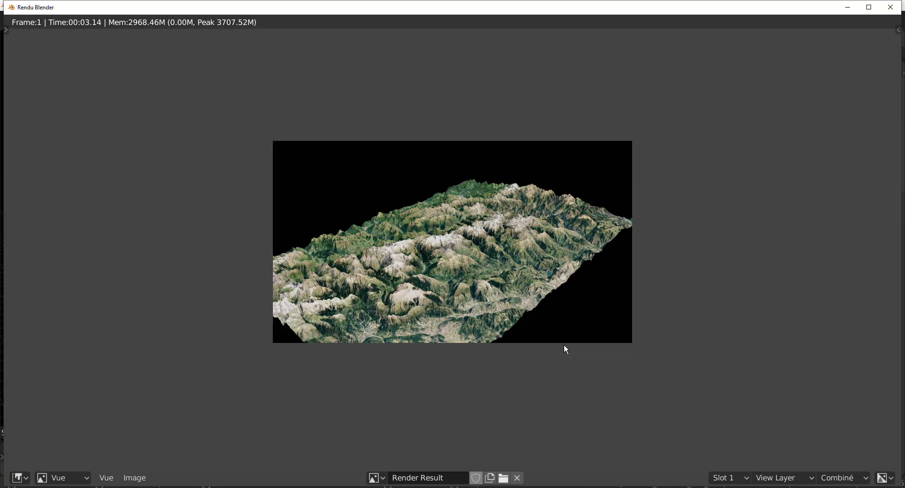
{"action": "scroll", "coordinate": [563, 344], "scroll_direction": "up", "scroll_amount": 1}
{"action": "left_click", "coordinate": [890, 7]}
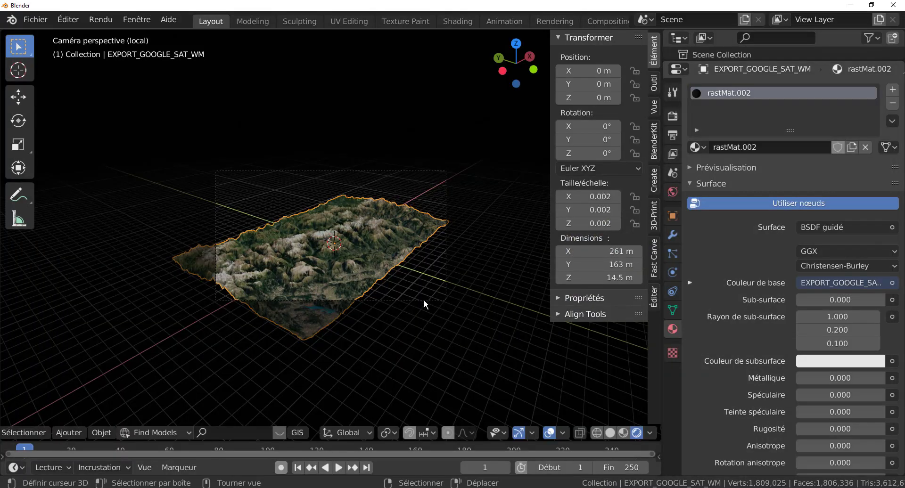
Set the 3D view's clipping distances to a start of 1 m and an end of 2000 m.
{"action": "left_click_drag", "start_coordinate": [549, 240], "coordinate": [593, 241]}
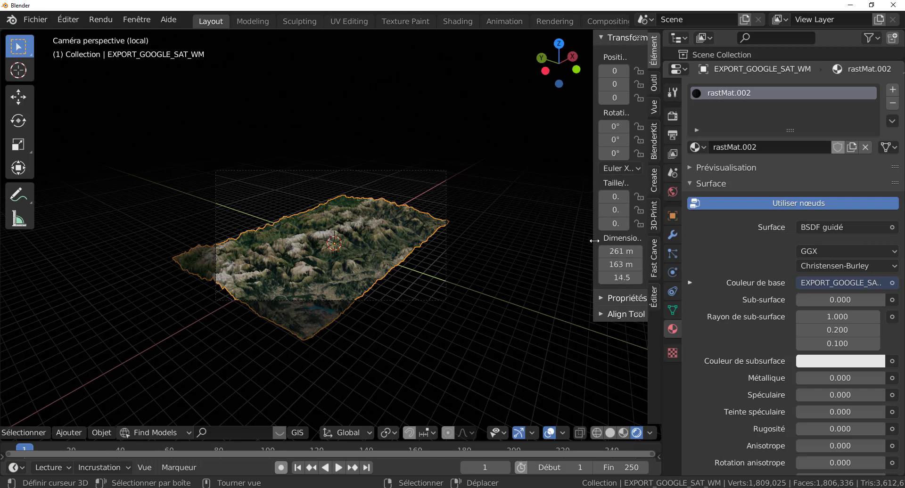
{"action": "mouse_move", "coordinate": [463, 302]}
{"action": "middle_mouse_down"}
{"action": "mouse_move", "coordinate": [440, 309]}
{"action": "mouse_move", "coordinate": [452, 295]}
{"action": "middle_mouse_up"}
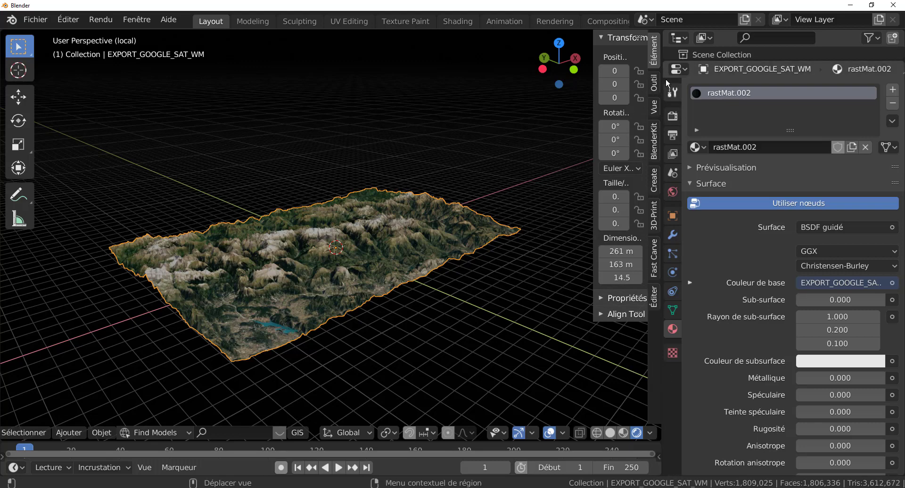
{"action": "left_click", "coordinate": [653, 106]}
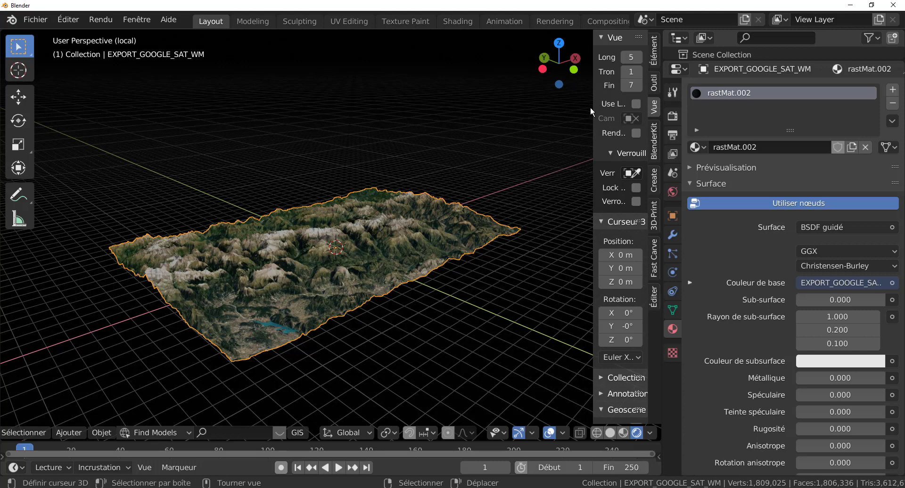
{"action": "left_click_drag", "start_coordinate": [593, 106], "coordinate": [448, 137]}
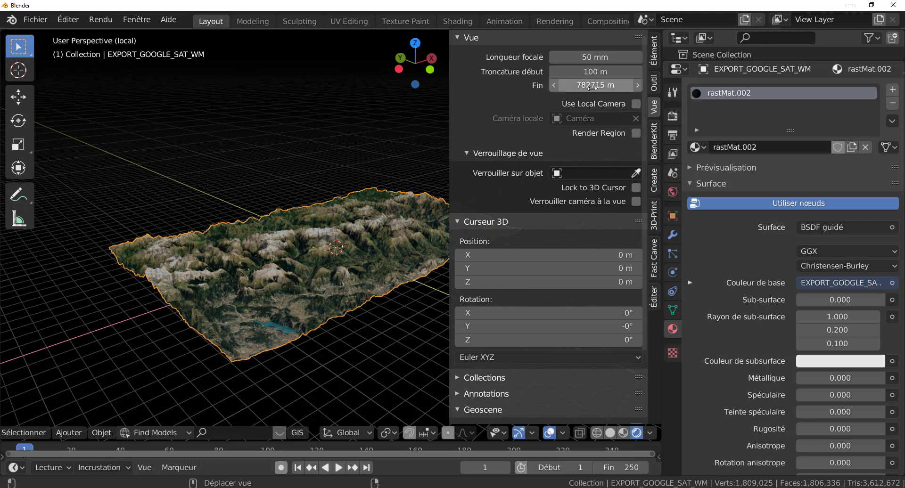
{"action": "left_click", "coordinate": [593, 71]}
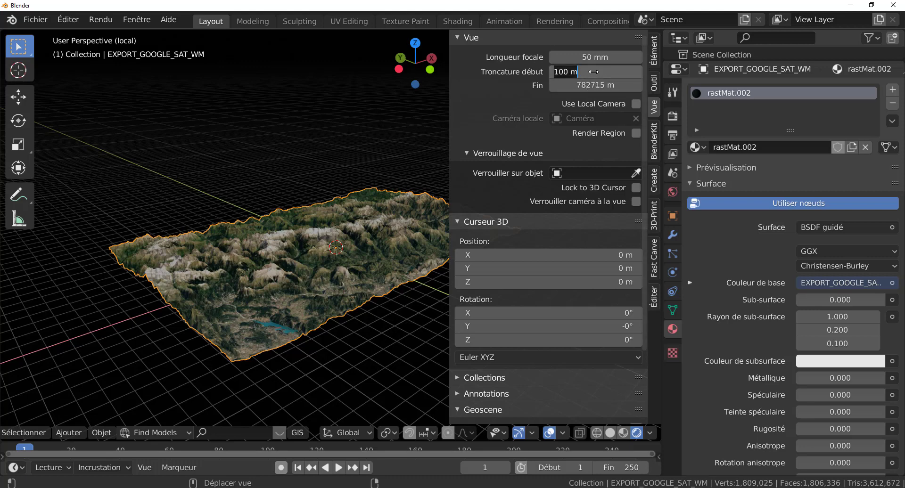
{"action": "type", "text": "1"}
{"action": "left_click", "coordinate": [592, 86]}
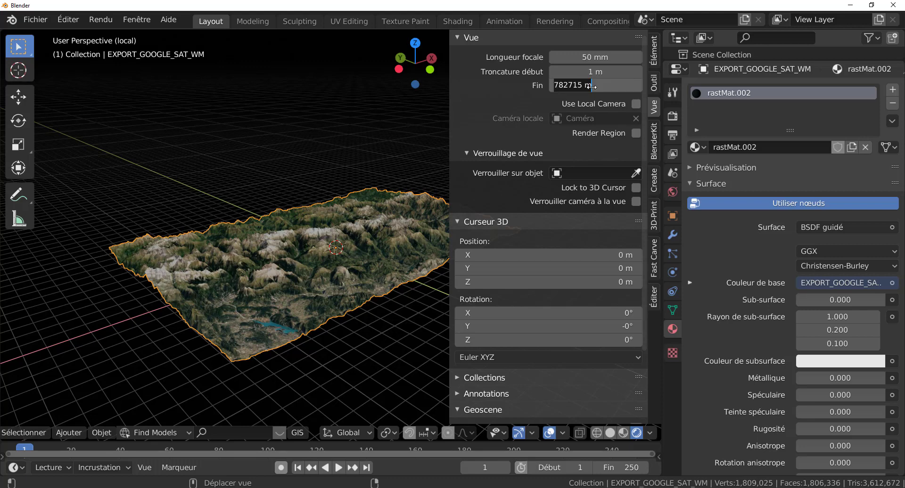
{"action": "type", "text": "200"}
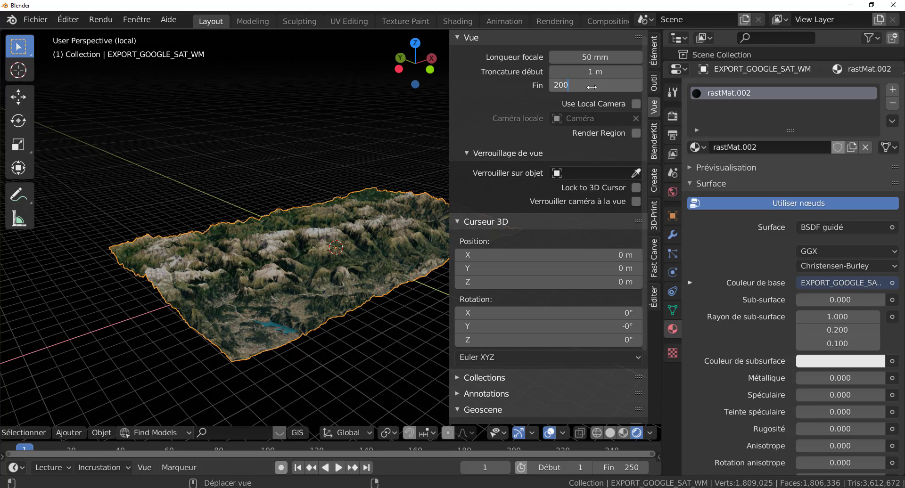
{"action": "type", "text": "0"}
{"action": "key", "text": "Return"}
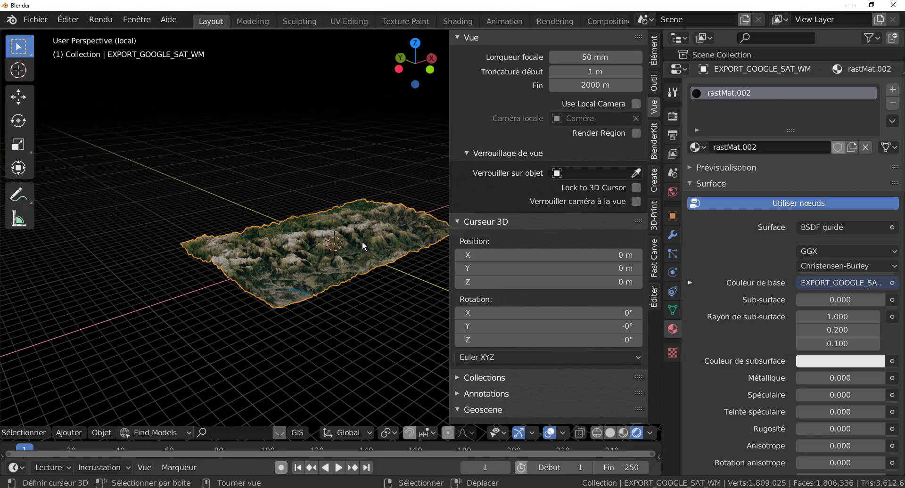
Move in close over the mountain relief, narrow the sidebar, and align the camera to that view.
{"action": "scroll", "coordinate": [361, 250], "scroll_direction": "up", "scroll_amount": 5}
{"action": "scroll", "coordinate": [360, 252], "scroll_direction": "up", "scroll_amount": 2}
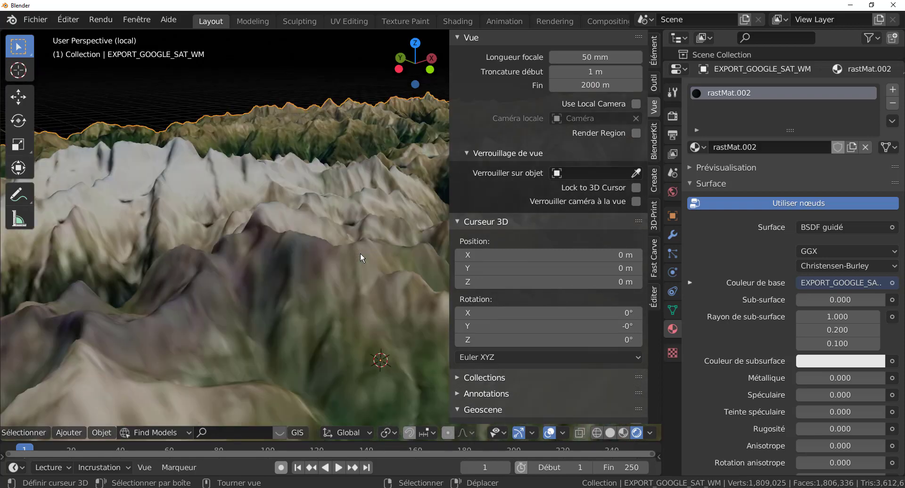
{"action": "middle_click_drag", "start_coordinate": [360, 253], "coordinate": [391, 230]}
{"action": "scroll", "coordinate": [309, 234], "scroll_direction": "down", "scroll_amount": 10}
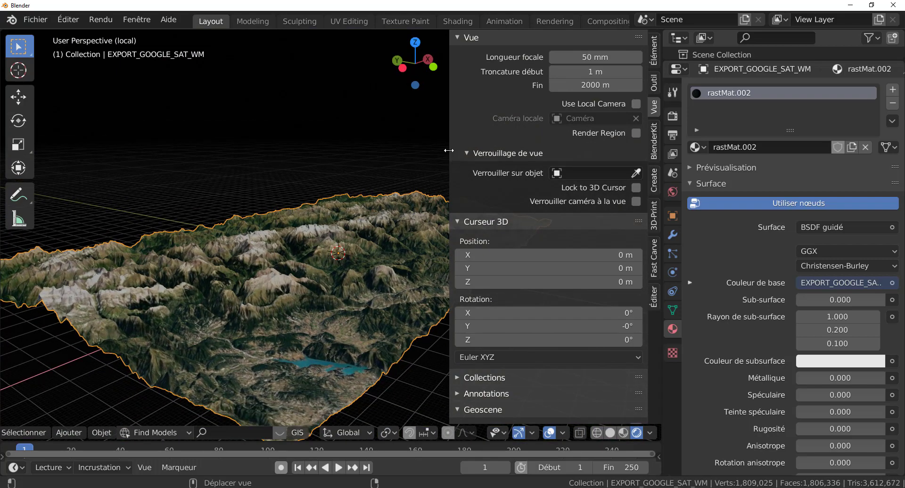
{"action": "left_click_drag", "start_coordinate": [451, 158], "coordinate": [564, 159]}
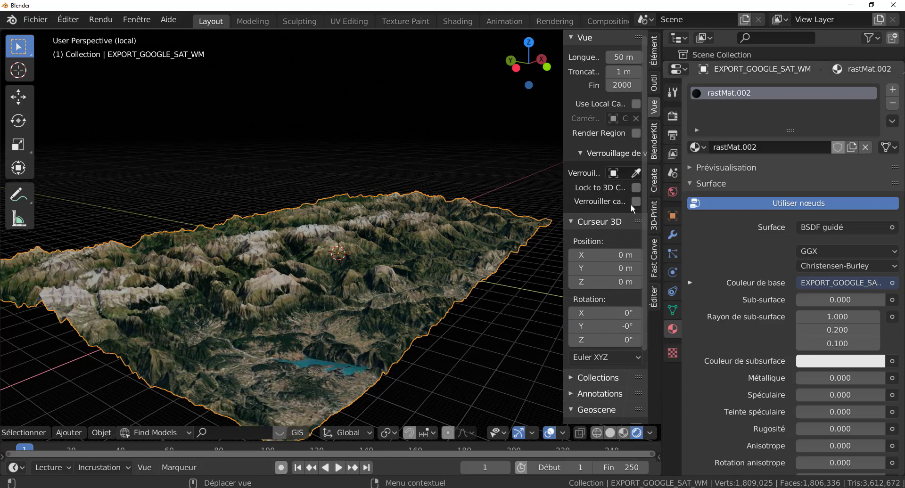
{"action": "scroll", "coordinate": [366, 265], "scroll_direction": "up", "scroll_amount": 4}
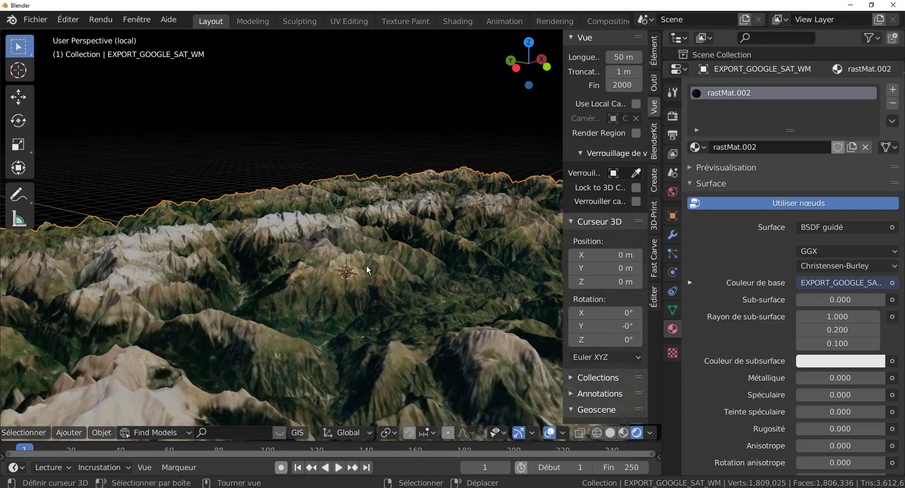
{"action": "key", "text": "KP_0"}
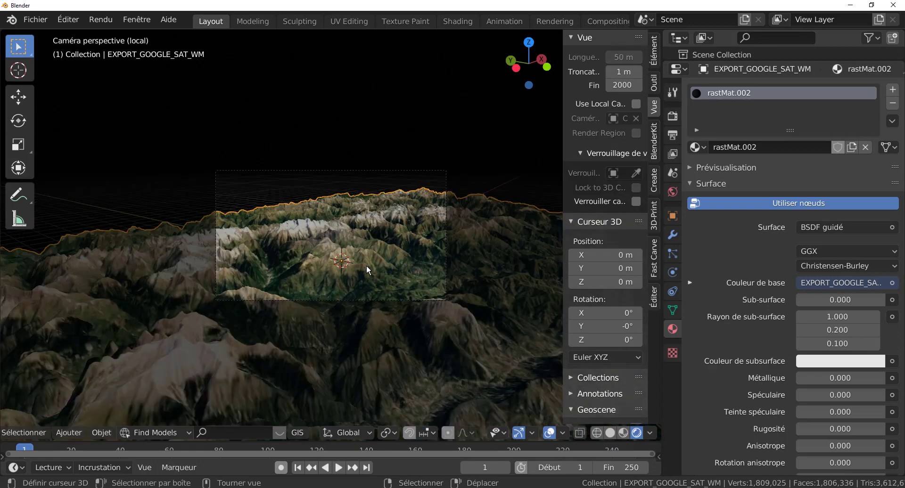
{"action": "scroll", "coordinate": [368, 267], "scroll_direction": "down", "scroll_amount": 4}
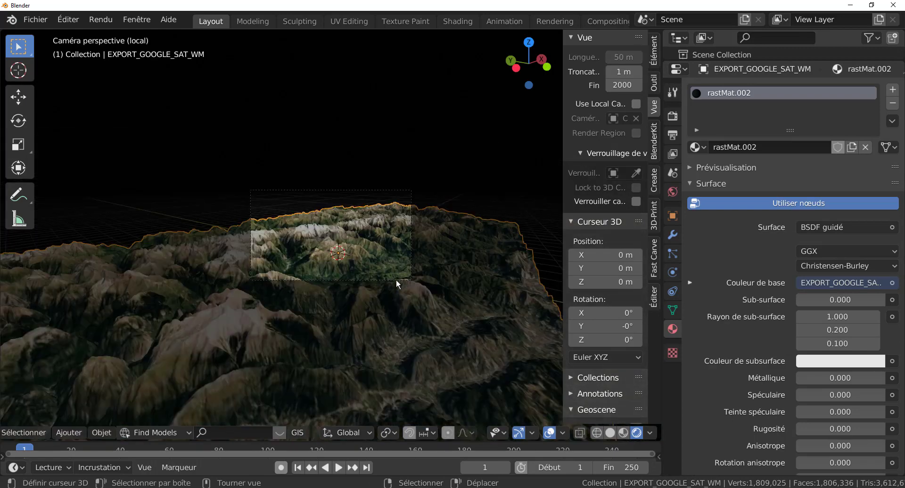
Render the close-up camera view, fit the whole image for inspection, close the render, and return to the perspective view.
{"action": "key", "text": "F12"}
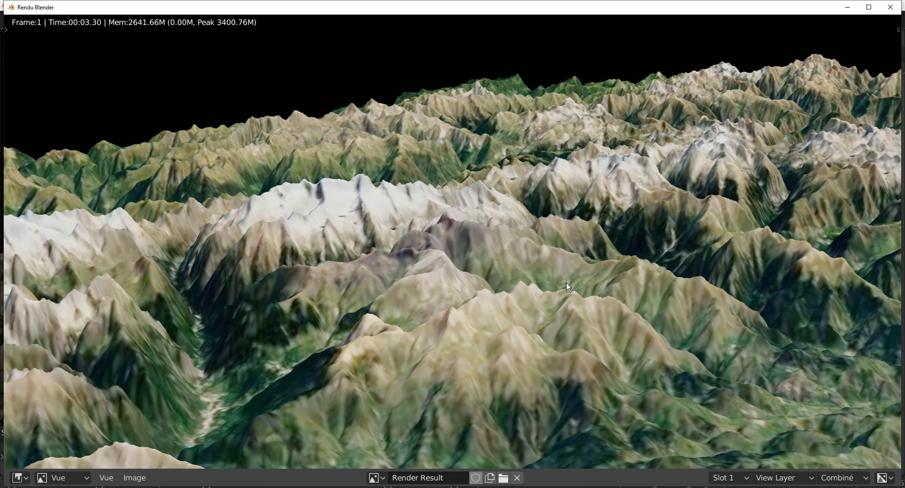
{"action": "key", "text": "Home"}
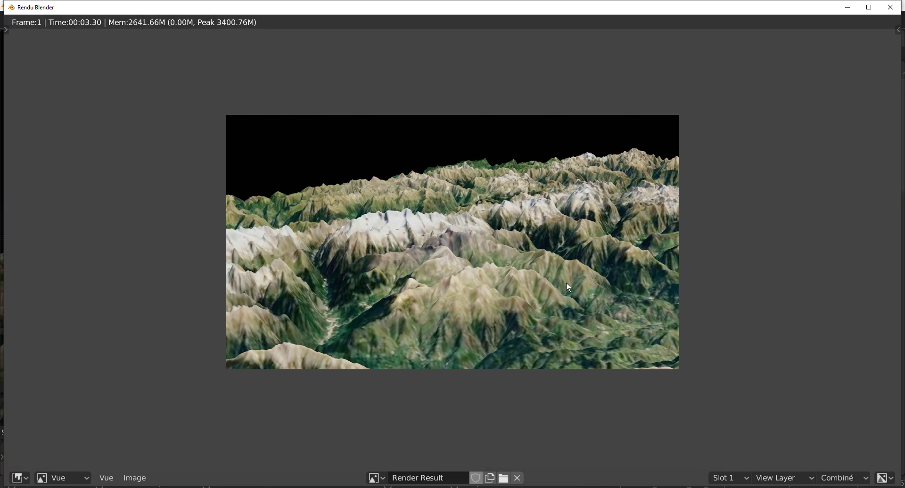
{"action": "left_click", "coordinate": [890, 7]}
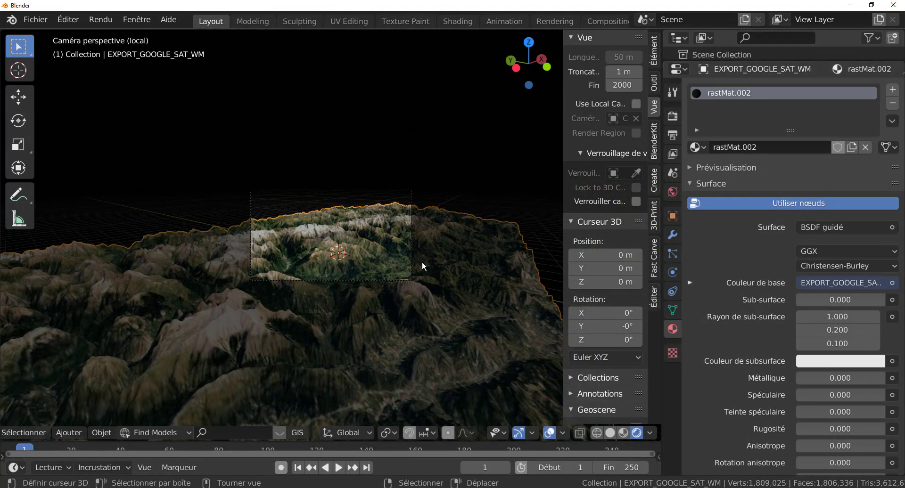
{"action": "key", "text": "KP_0"}
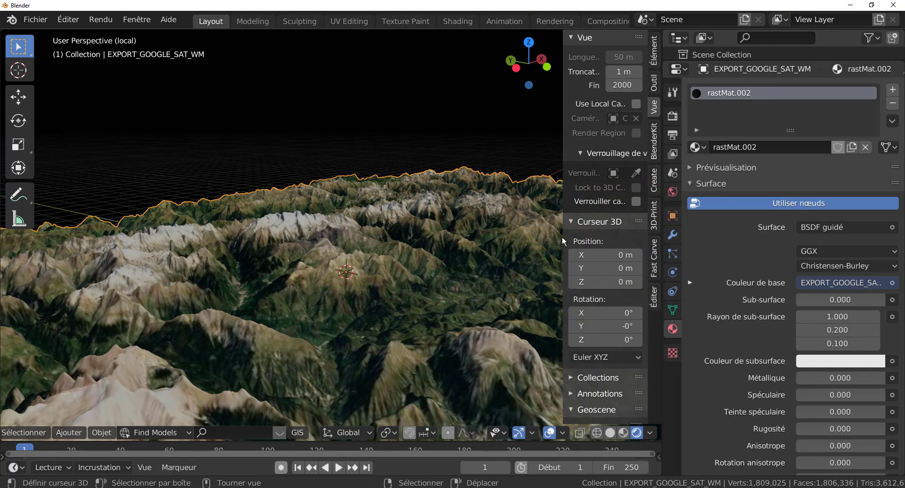
Hide the sidebar and examine the terrain's underlying mesh in Edit Mode, returning to Object Mode.
{"action": "left_click_drag", "start_coordinate": [561, 238], "coordinate": [631, 240]}
{"action": "scroll", "coordinate": [516, 273], "scroll_direction": "down", "scroll_amount": 2}
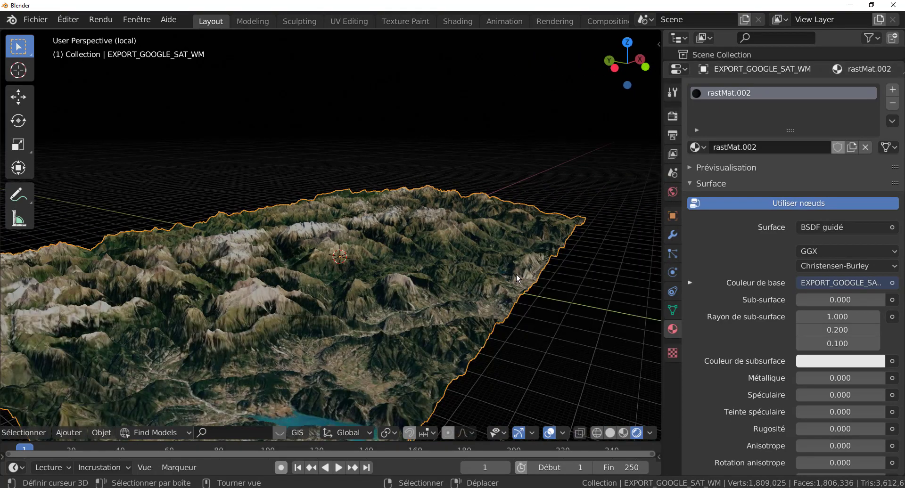
{"action": "middle_click_drag", "start_coordinate": [516, 274], "coordinate": [496, 282]}
{"action": "scroll", "coordinate": [490, 290], "scroll_direction": "down", "scroll_amount": 6}
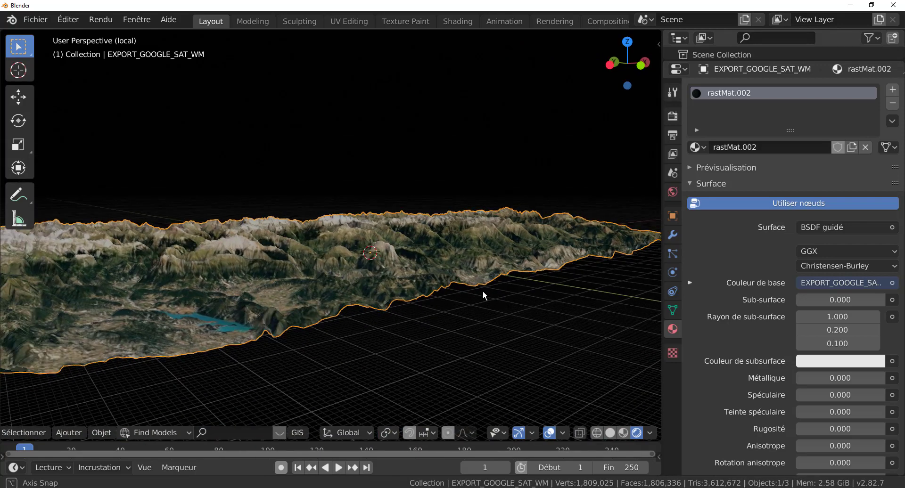
{"action": "scroll", "coordinate": [422, 287], "scroll_direction": "up", "scroll_amount": 2}
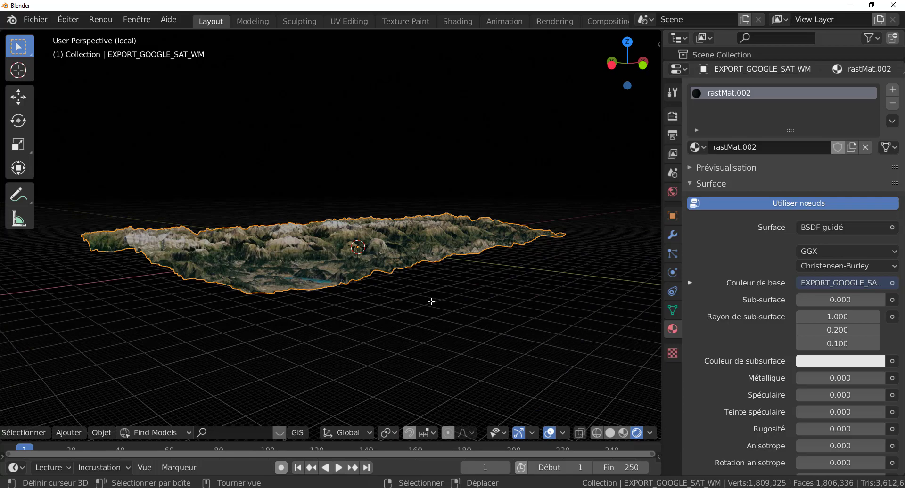
{"action": "key", "text": "Tab"}
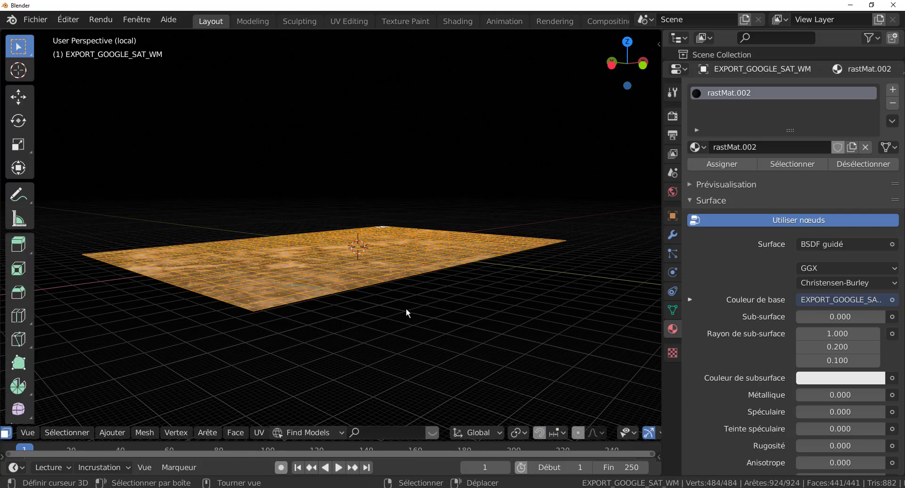
{"action": "key", "text": "Tab"}
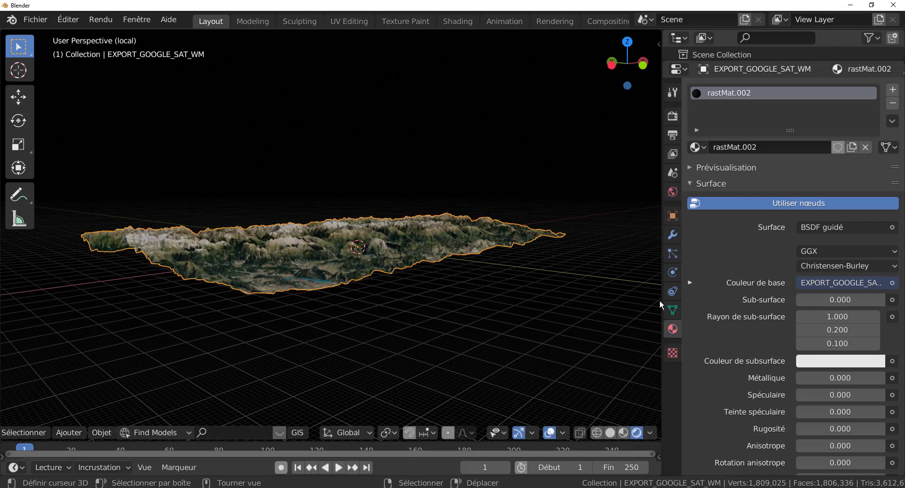
Apply the terrain's DEM displacement modifier so the relief becomes real mesh geometry.
{"action": "left_click", "coordinate": [674, 234]}
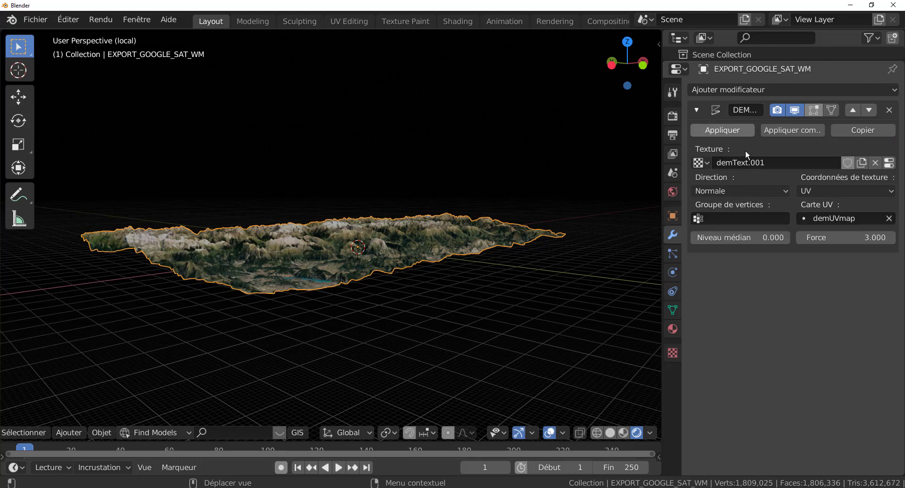
{"action": "left_click", "coordinate": [728, 131]}
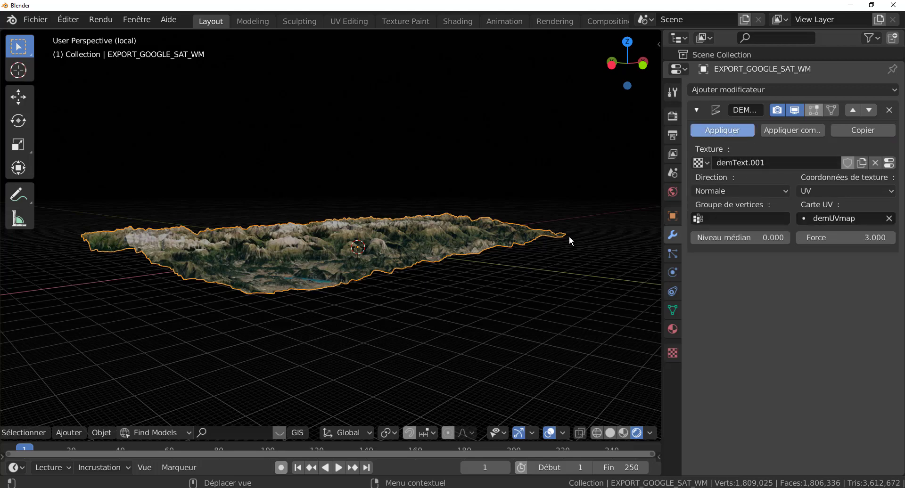
{"action": "middle_click_drag", "start_coordinate": [505, 311], "coordinate": [513, 311]}
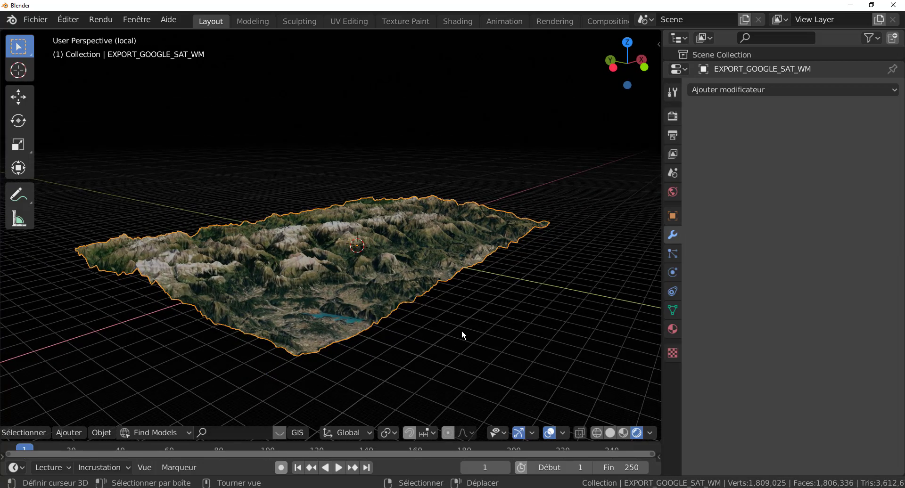
Enter Edit Mode on the terrain and select only the boundary loop of its fully selected mesh.
{"action": "key", "text": "Tab"}
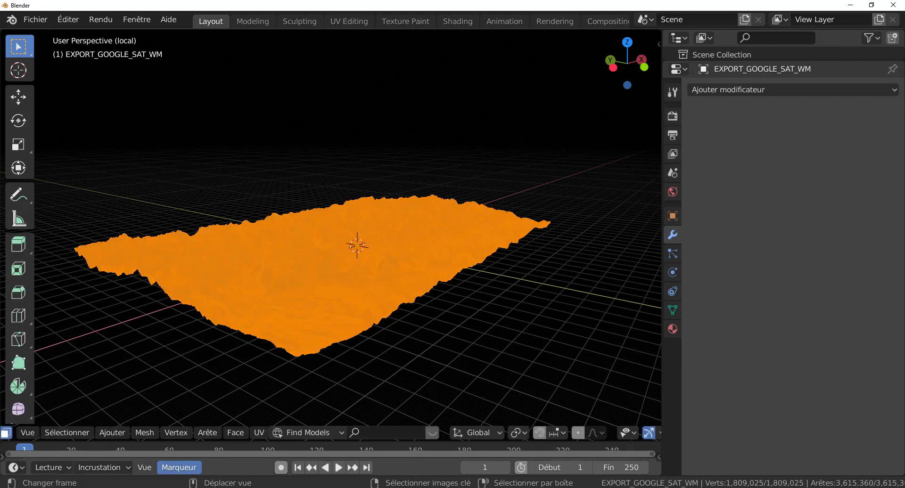
{"action": "left_click", "coordinate": [145, 433]}
{"action": "mouse_move", "coordinate": [74, 436]}
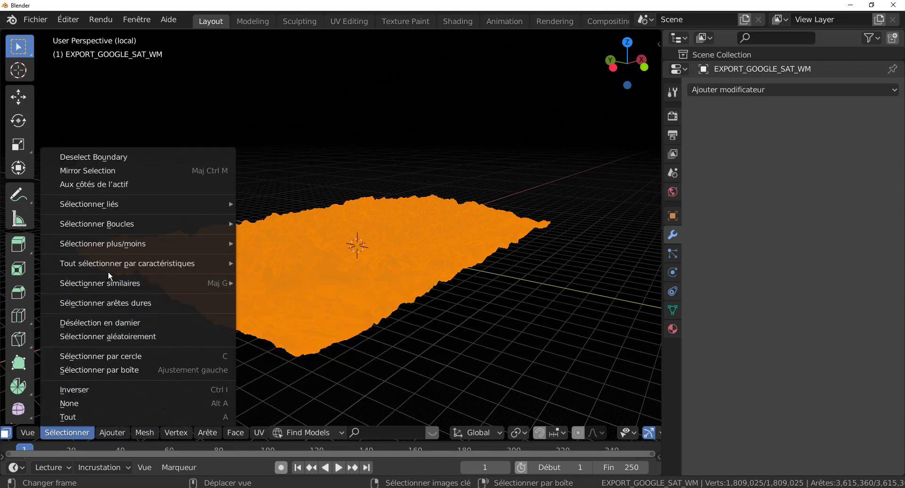
{"action": "mouse_move", "coordinate": [112, 266]}
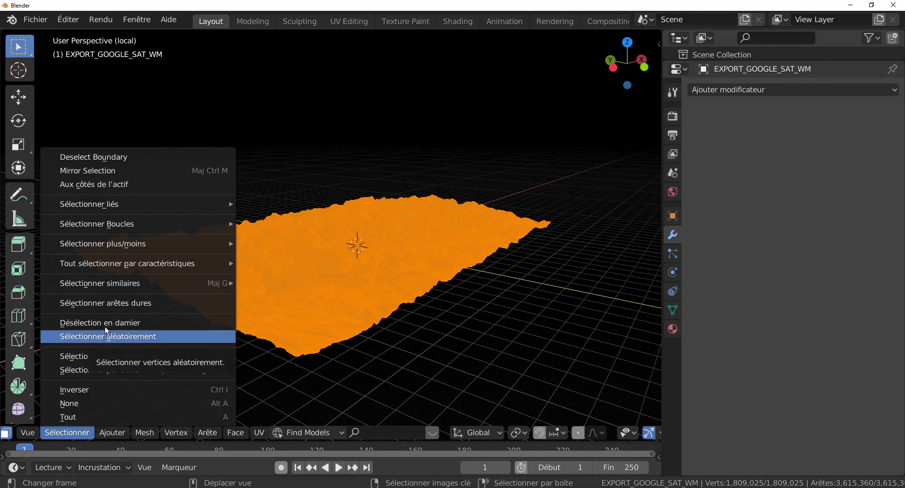
{"action": "mouse_move", "coordinate": [113, 227]}
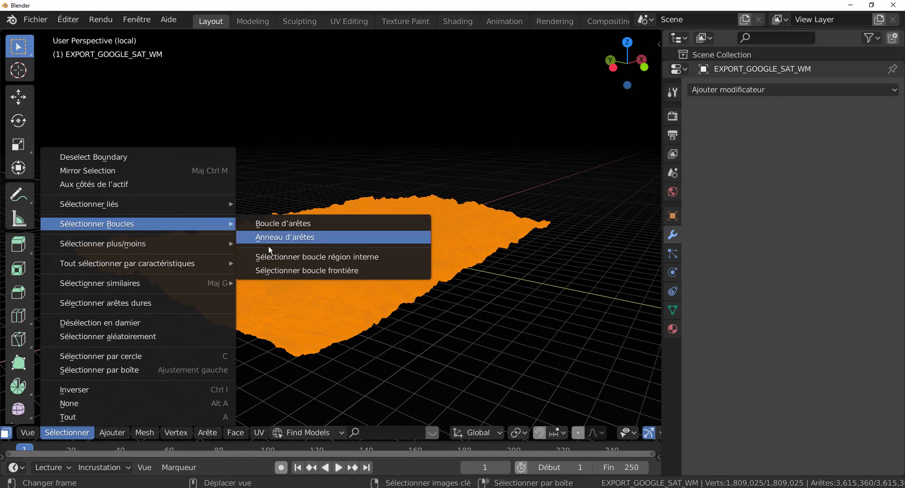
{"action": "left_click", "coordinate": [325, 270]}
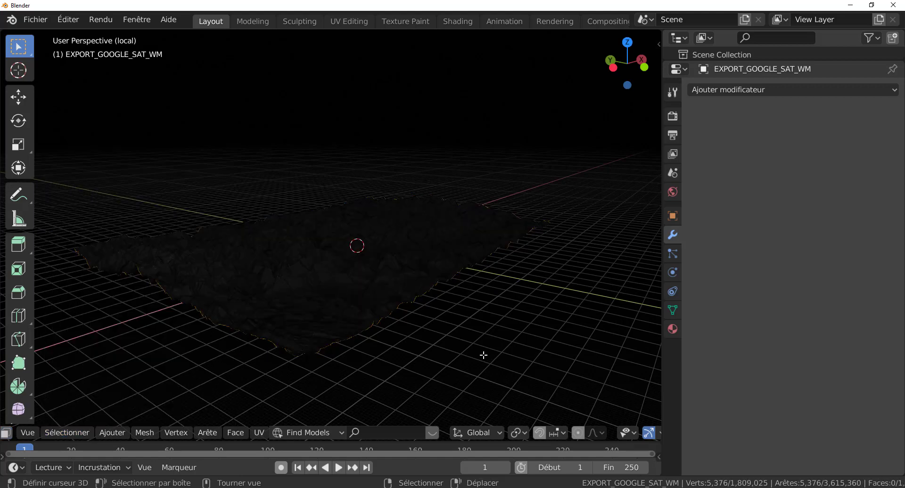
Switch the viewport to solid shading and inspect the selected outer border of the terrain.
{"action": "scroll", "coordinate": [484, 355], "scroll_direction": "up", "scroll_amount": 3}
{"action": "scroll", "coordinate": [613, 437], "scroll_direction": "down", "scroll_amount": 5}
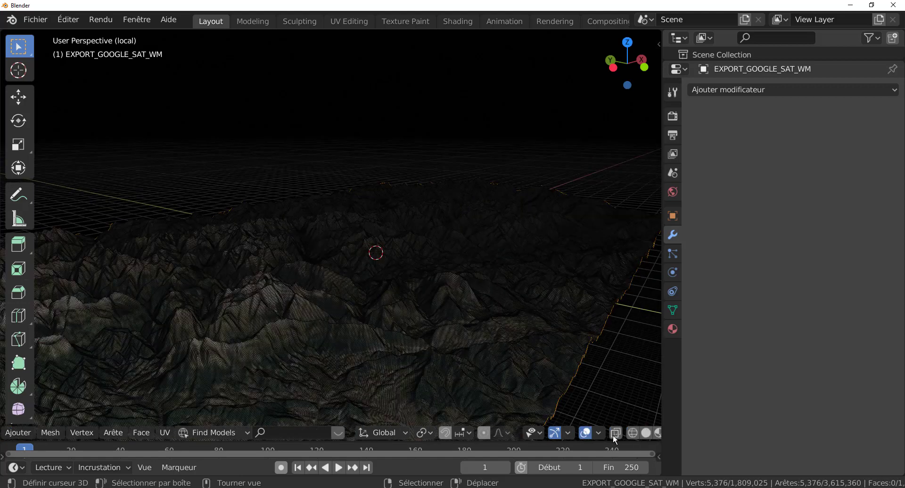
{"action": "scroll", "coordinate": [614, 438], "scroll_direction": "down", "scroll_amount": 3}
{"action": "left_click", "coordinate": [609, 432]}
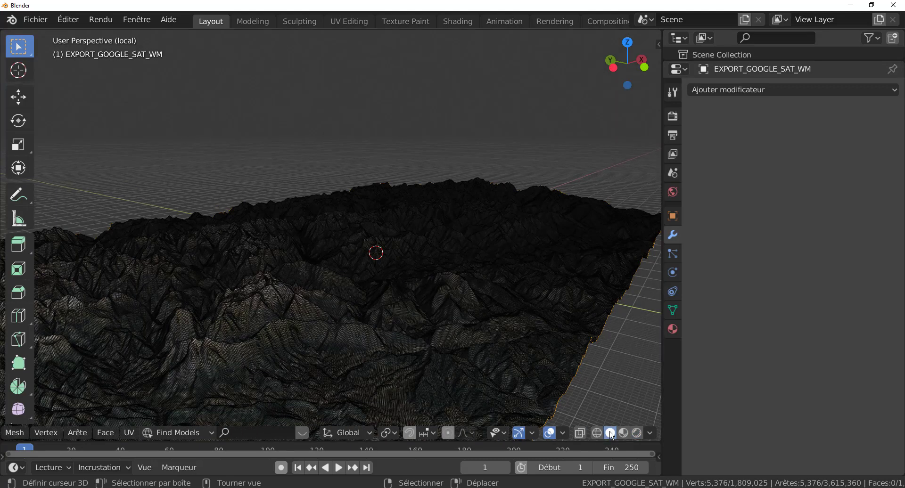
{"action": "scroll", "coordinate": [598, 384], "scroll_direction": "down", "scroll_amount": 4}
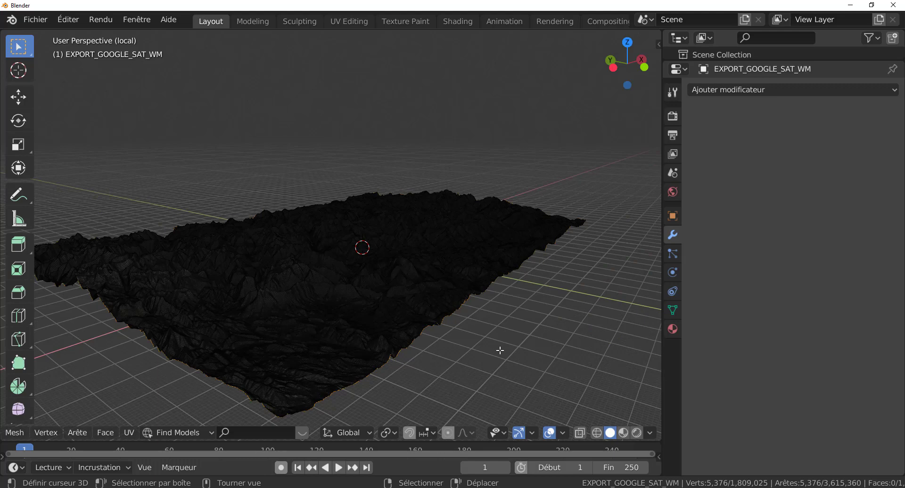
{"action": "scroll", "coordinate": [500, 348], "scroll_direction": "down", "scroll_amount": 2}
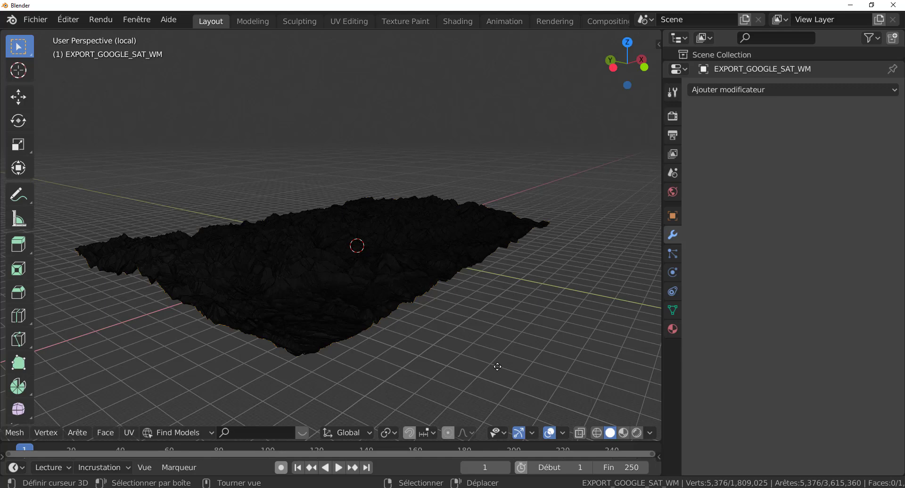
Extrude the terrain's selected boundary loop about 13 m down along the Z axis and return to Object Mode.
{"action": "key", "text": "shift+d"}
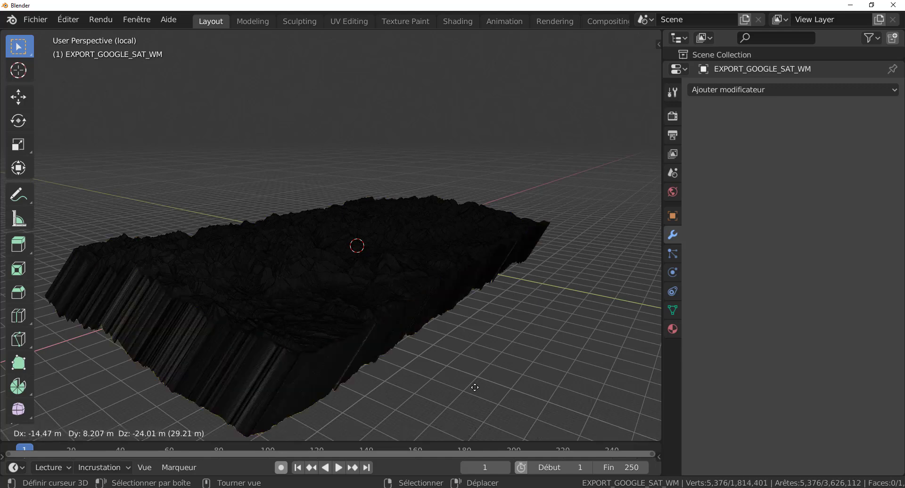
{"action": "key", "text": "z"}
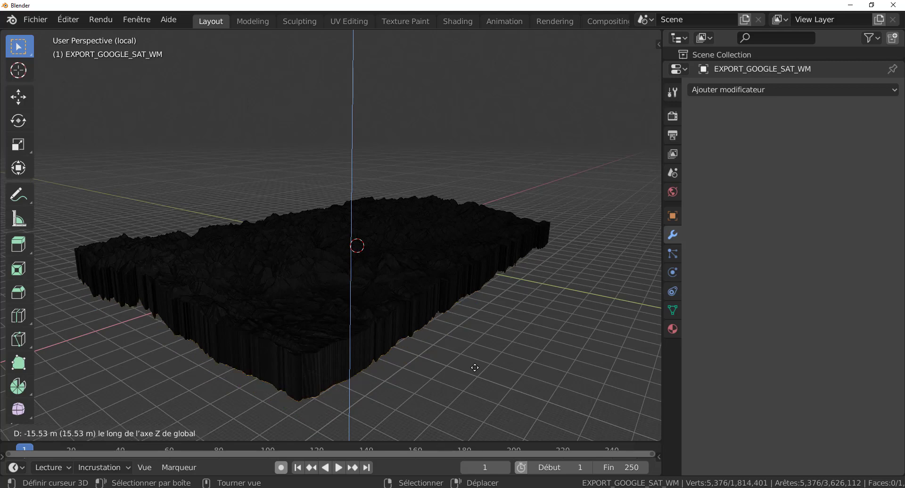
{"action": "left_click", "coordinate": [475, 368]}
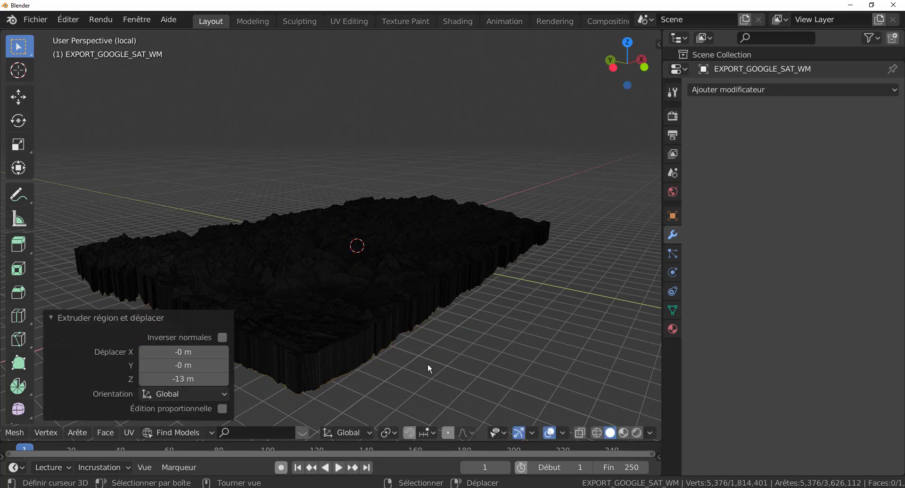
{"action": "key", "text": "Tab"}
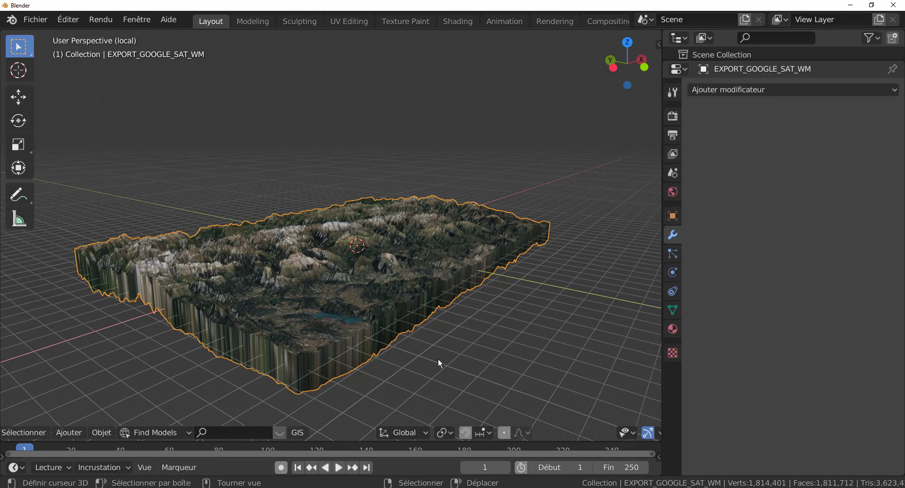
Flatten the bottom boundary loop of the extruded walls with LoopTools Flatten (Aplatir) and view the terrain in Object Mode.
{"action": "key", "text": "Tab"}
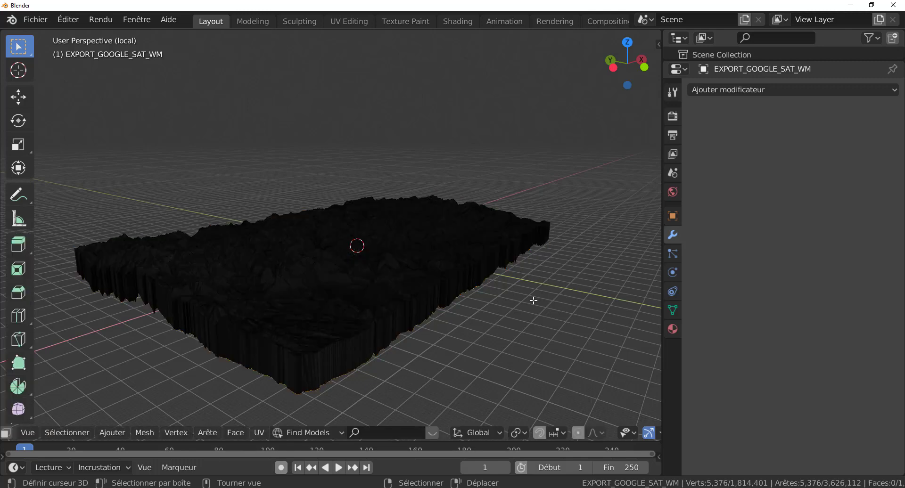
{"action": "key", "text": "q"}
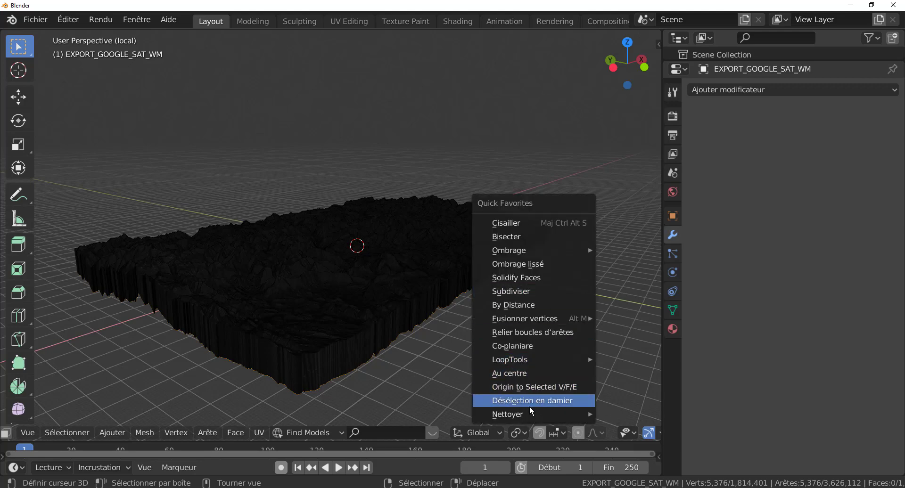
{"action": "mouse_move", "coordinate": [516, 358]}
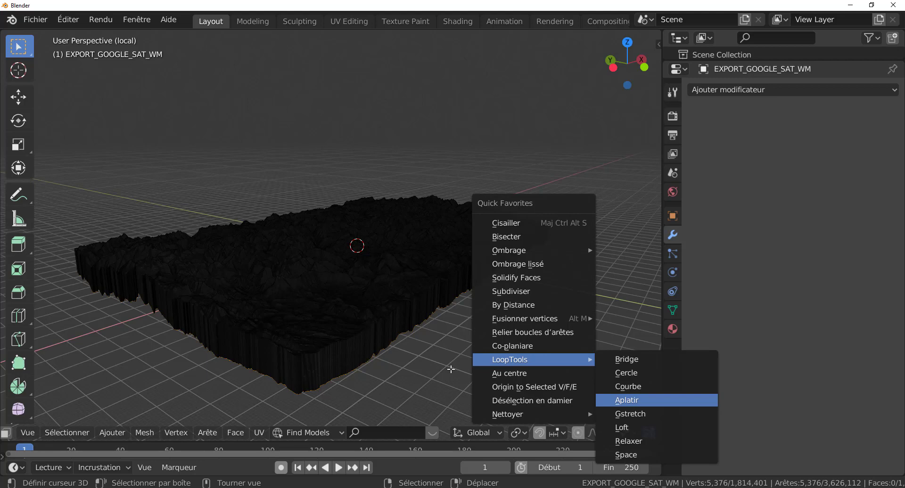
{"action": "key", "text": "Return"}
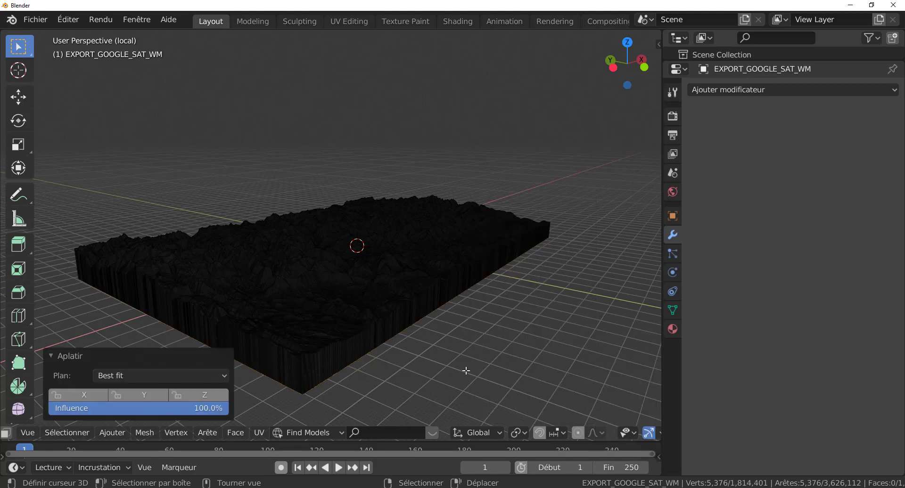
{"action": "key", "text": "Tab"}
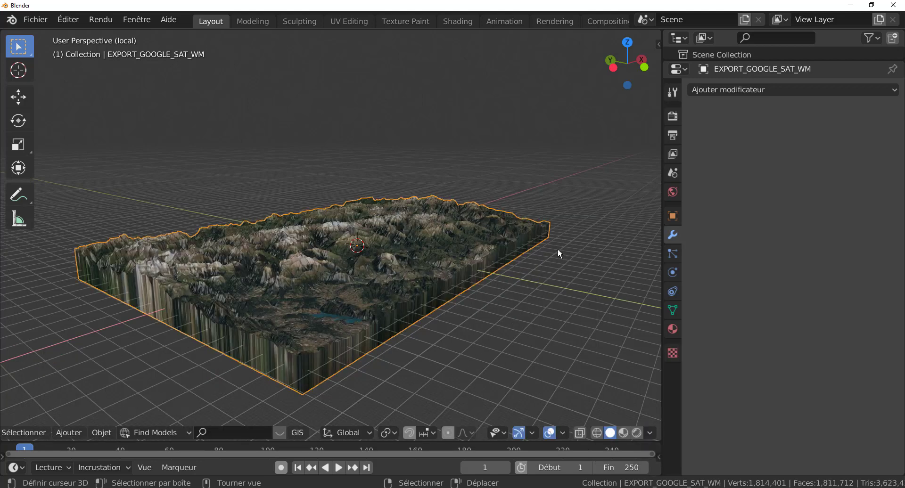
Move the flattened bottom loop of the terrain down about 20.5 m along the Z axis in Edit Mode.
{"action": "middle_click_drag", "start_coordinate": [558, 250], "coordinate": [332, 338]}
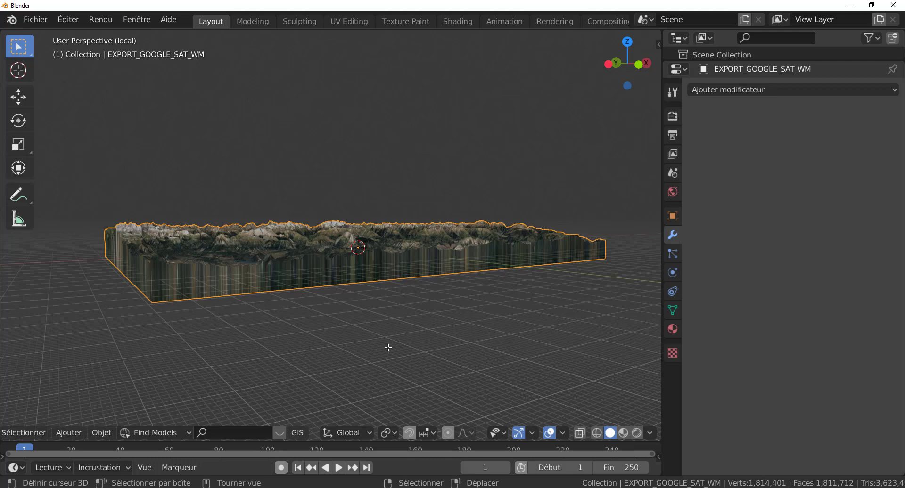
{"action": "key", "text": "Tab"}
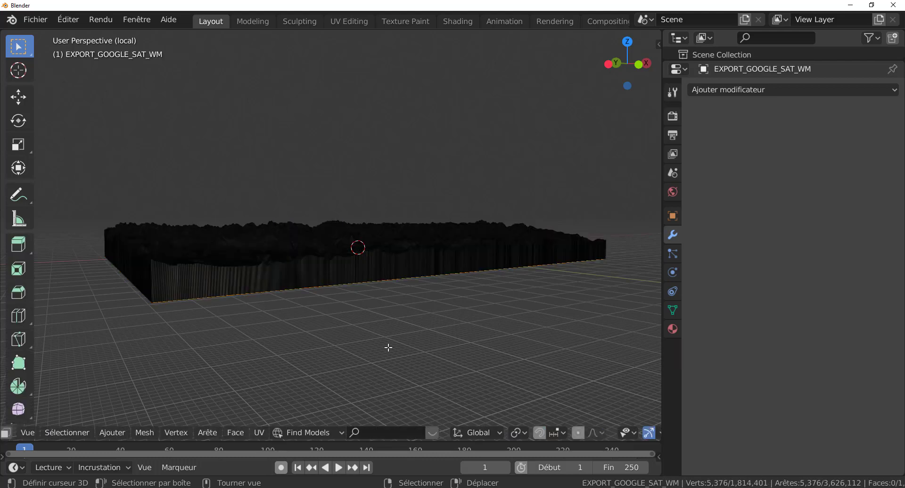
{"action": "key", "text": "g"}
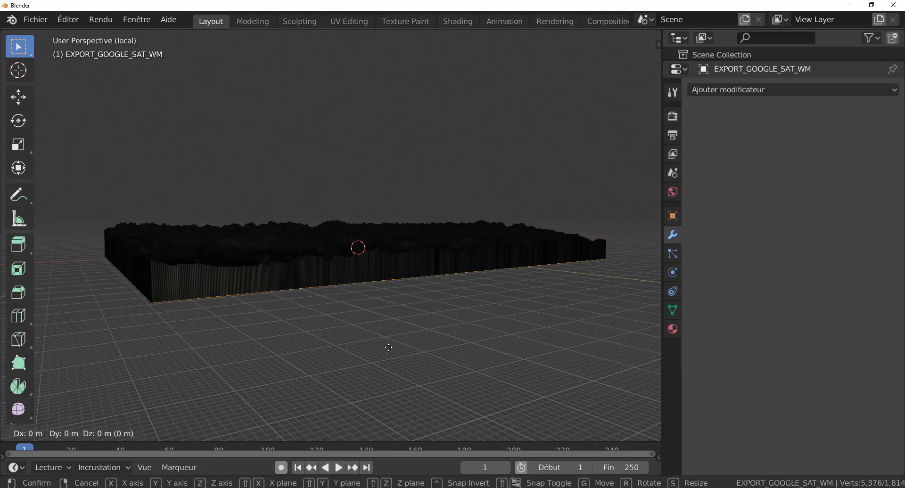
{"action": "key", "text": "z"}
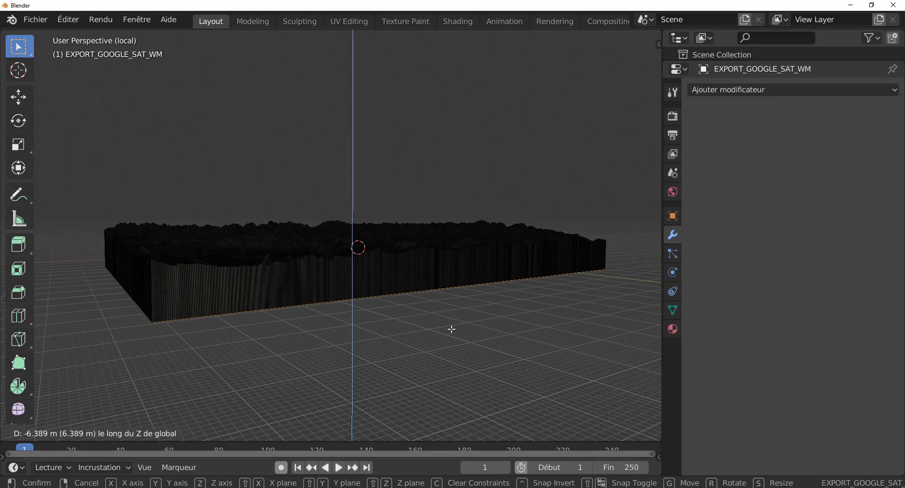
{"action": "left_click", "coordinate": [450, 330]}
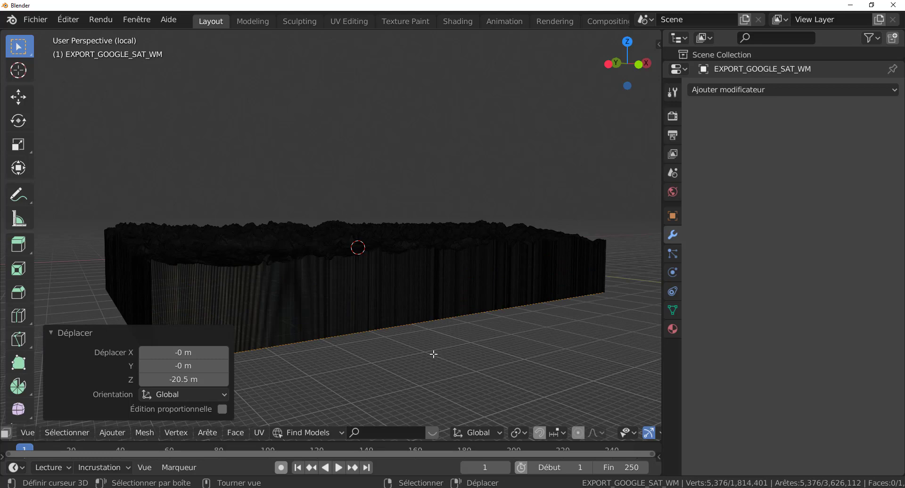
Raise the terrain's bottom loop about 21.1 m along the Z axis and return to Object Mode.
{"action": "right_click", "coordinate": [447, 279], "text": "shift"}
{"action": "key", "text": "g"}
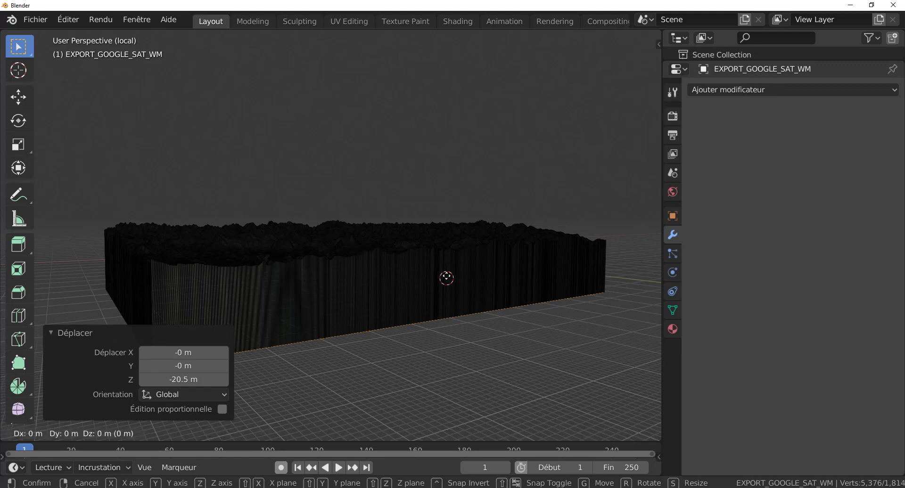
{"action": "key", "text": "z"}
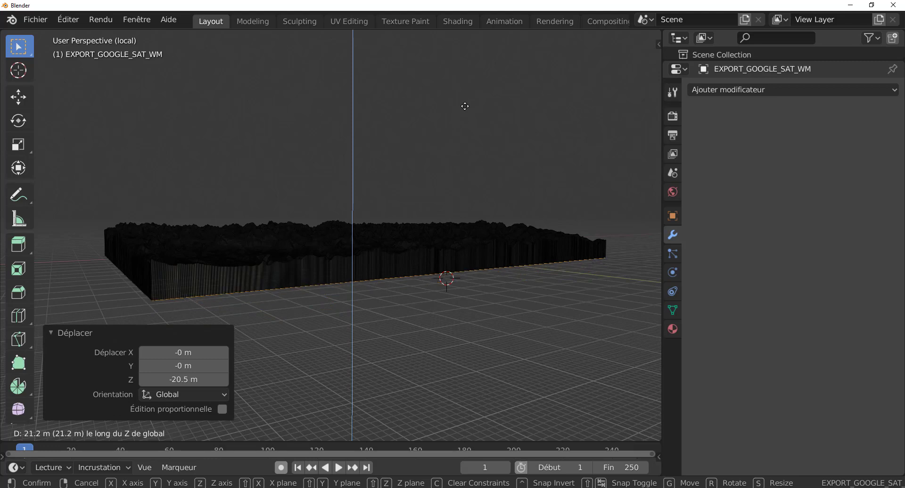
{"action": "left_click", "coordinate": [465, 106]}
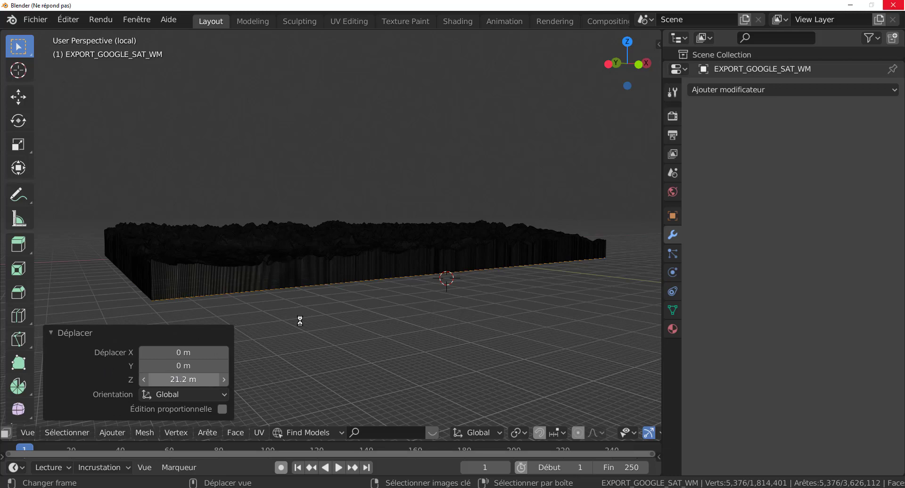
{"action": "left_click", "coordinate": [350, 319]}
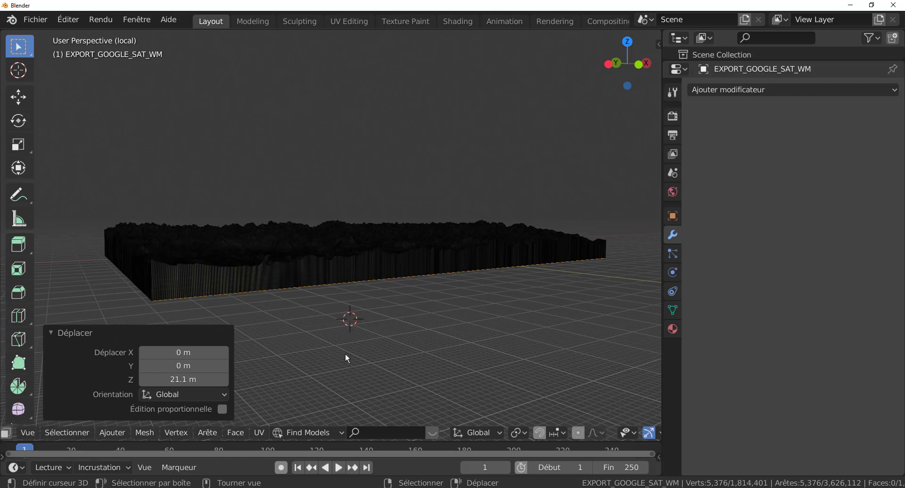
{"action": "key", "text": "Tab"}
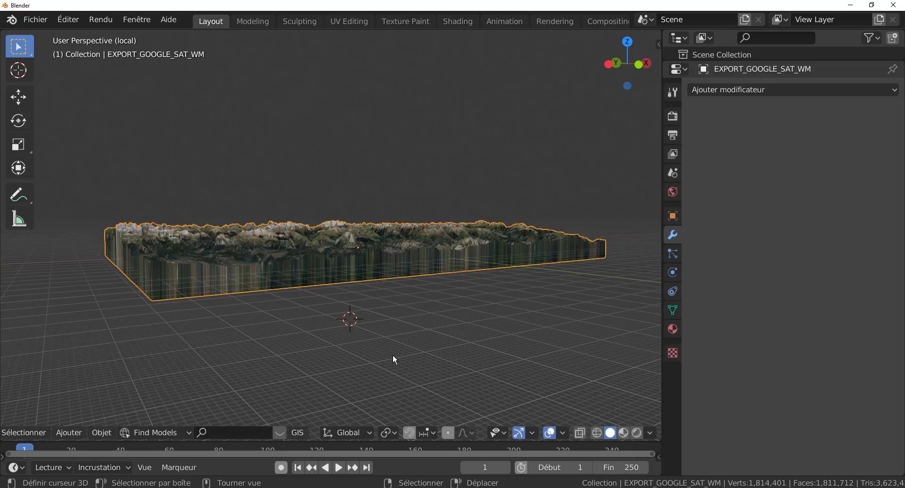
{"action": "middle_click_drag", "start_coordinate": [392, 354], "coordinate": [438, 363]}
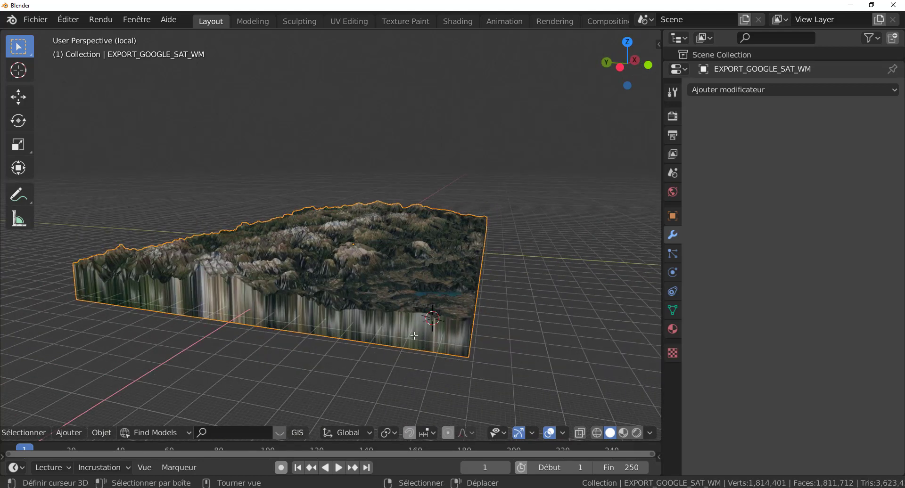
{"action": "key", "text": "Tab"}
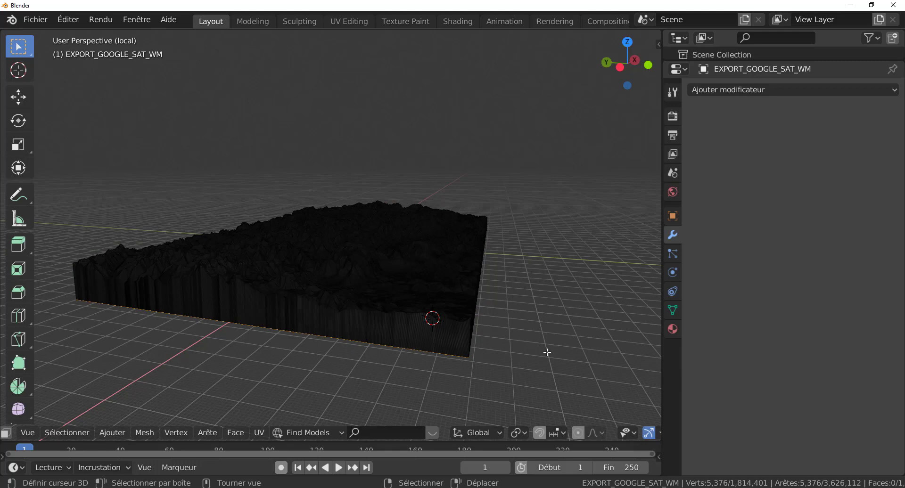
{"action": "key", "text": "Tab"}
{"action": "key", "text": "ctrl+j"}
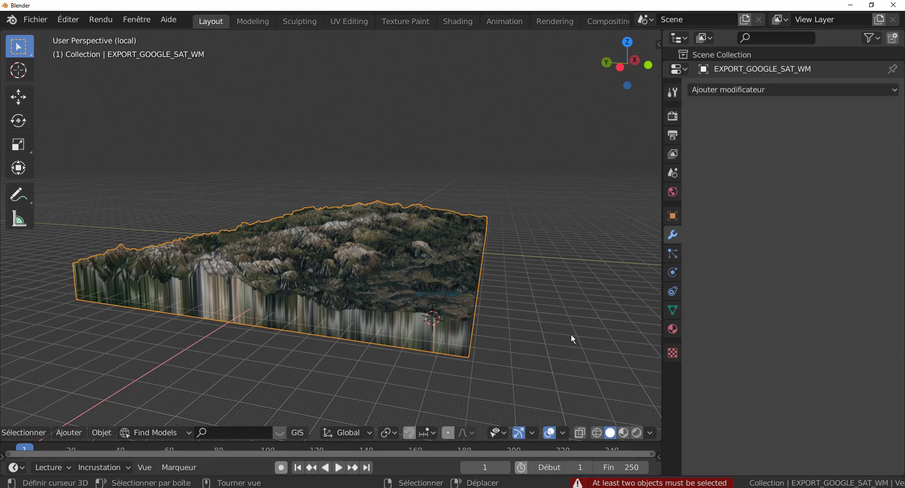
Grow the bottom-loop selection in Edit Mode to cover the side walls, and switch the viewport to rendered shading.
{"action": "key", "text": "Tab"}
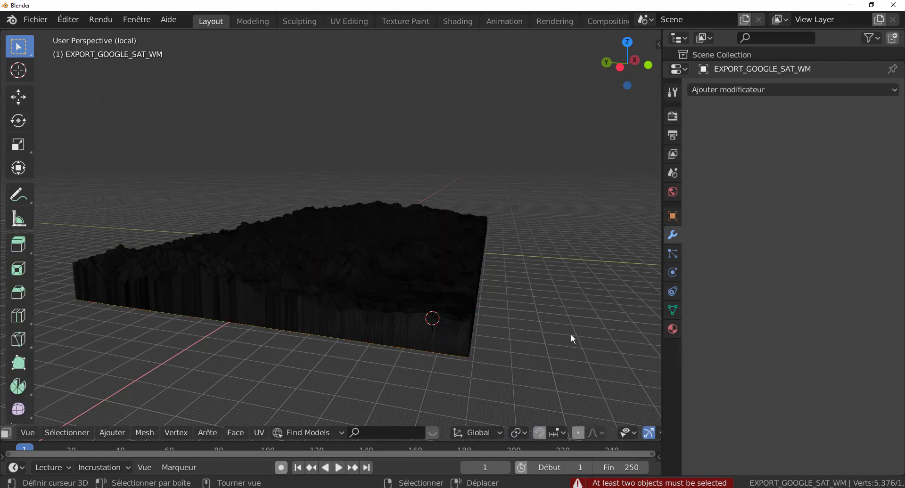
{"action": "key", "text": "ctrl"}
{"action": "key", "text": "ctrl+KP_Add"}
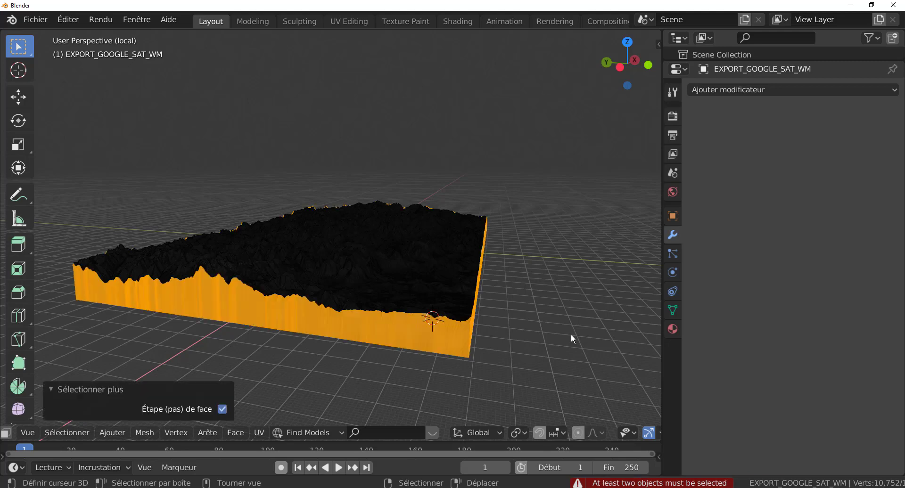
{"action": "scroll", "coordinate": [629, 434], "scroll_direction": "down", "scroll_amount": 5}
{"action": "left_click", "coordinate": [636, 434]}
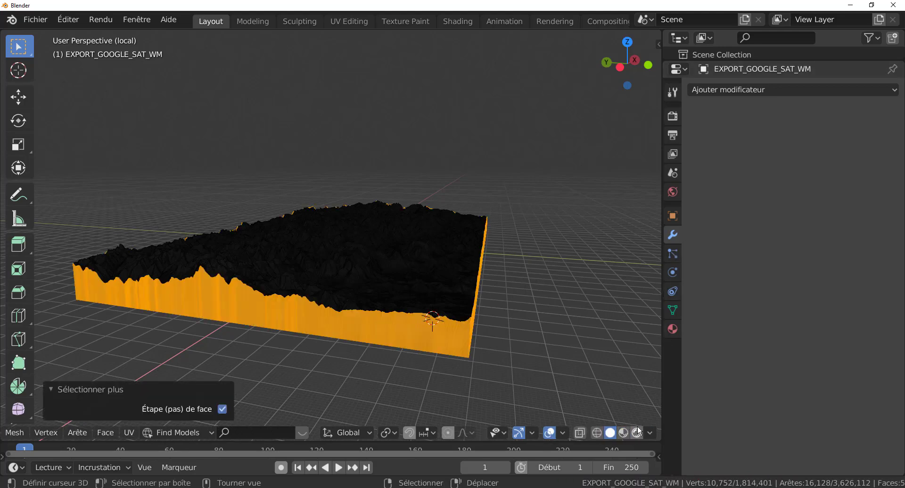
Set the subsurface color of rastMat.002 to dark brown (hue 0.086, saturation 0.726) and view the terrain in Object Mode.
{"action": "left_click", "coordinate": [673, 329]}
{"action": "left_click", "coordinate": [825, 383]}
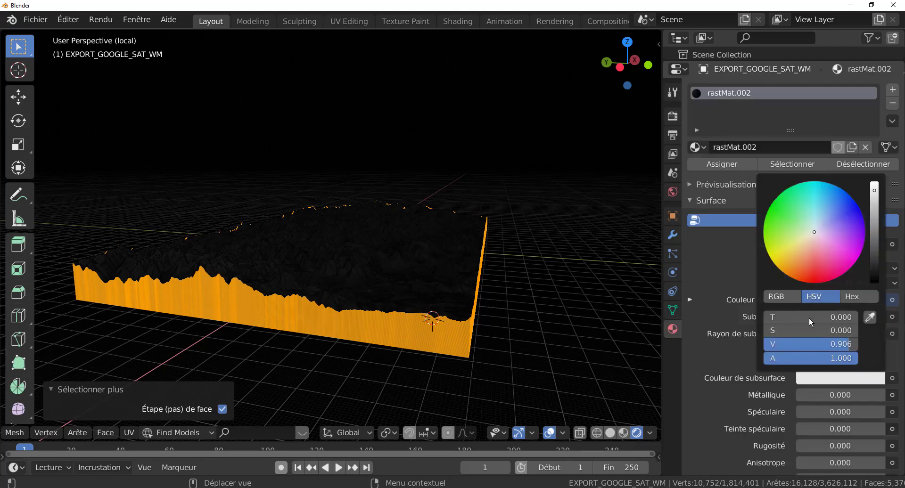
{"action": "left_click_drag", "start_coordinate": [796, 257], "coordinate": [801, 277]}
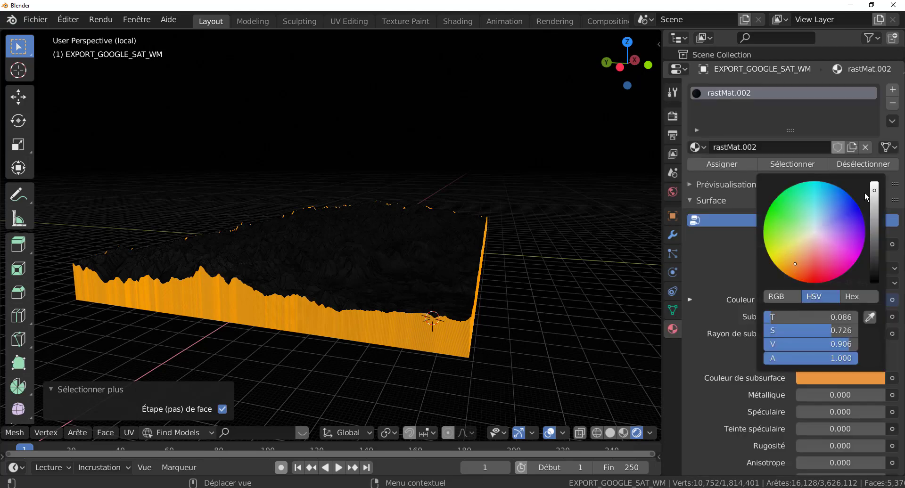
{"action": "left_click_drag", "start_coordinate": [874, 198], "coordinate": [874, 259]}
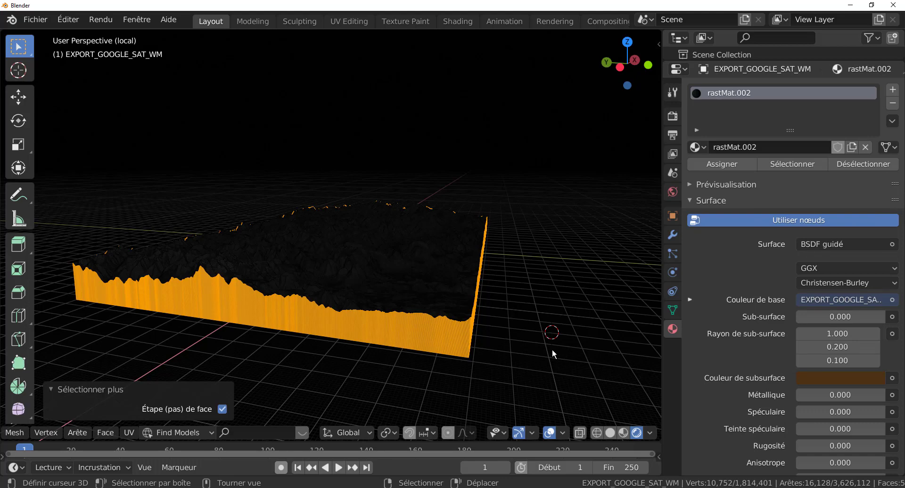
{"action": "key", "text": "Tab"}
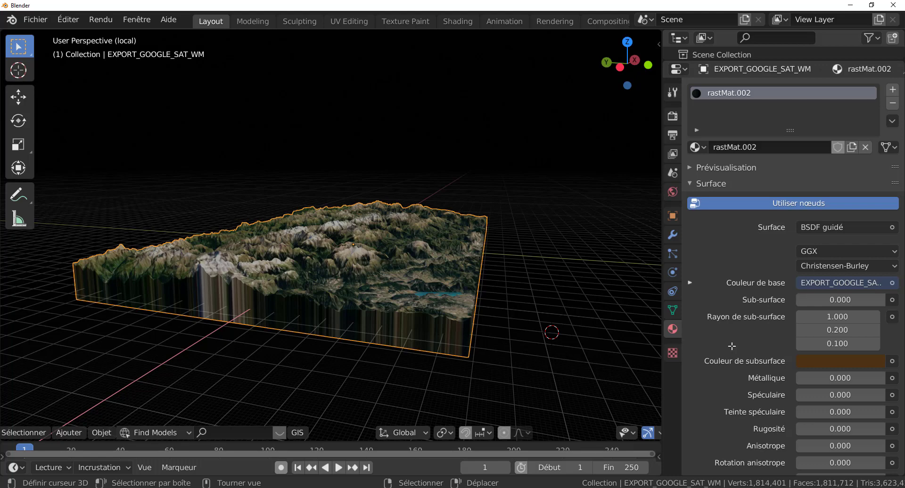
Return to Edit Mode and assign rastMat.002 to the selected side-wall faces.
{"action": "key", "text": "Tab"}
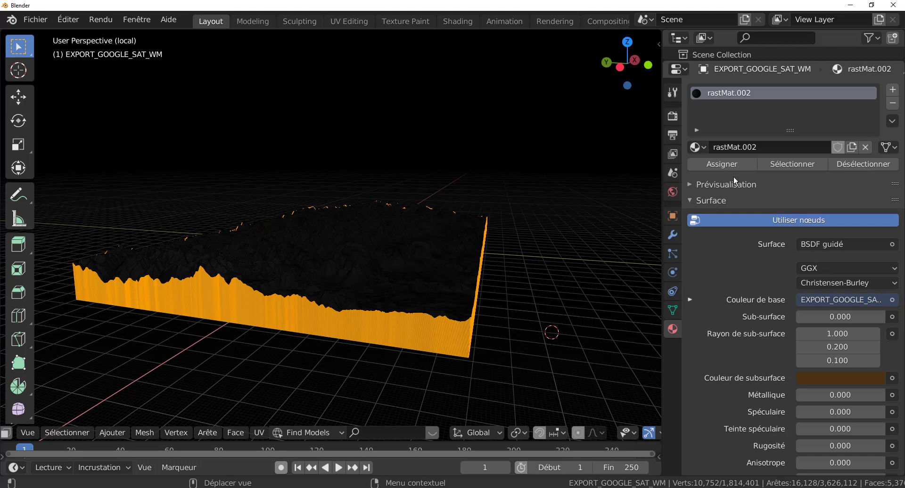
{"action": "left_click", "coordinate": [722, 165]}
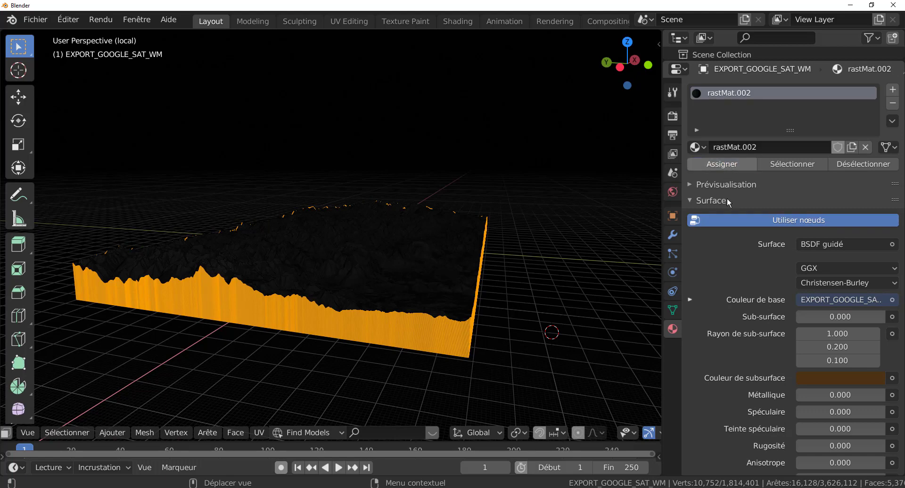
{"action": "scroll", "coordinate": [723, 321], "scroll_direction": "down", "scroll_amount": 4}
{"action": "scroll", "coordinate": [735, 323], "scroll_direction": "up", "scroll_amount": 4}
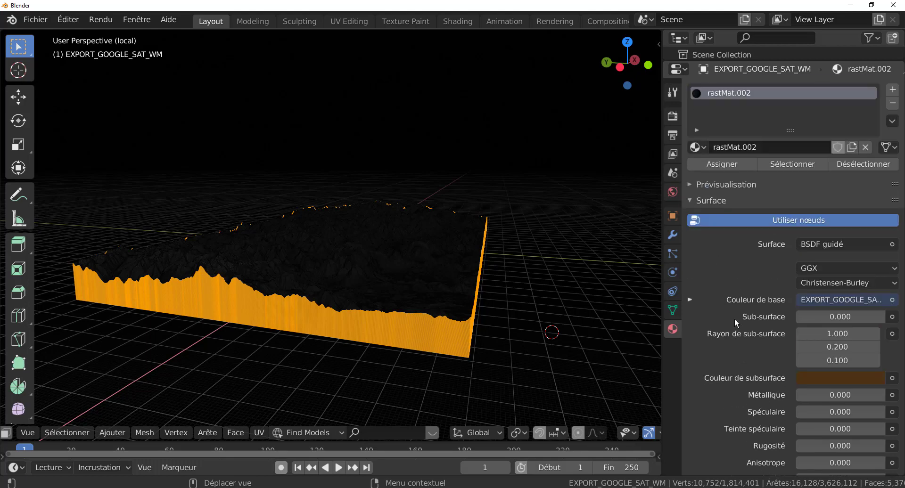
Add a second material slot with a new material and set its base color to dark brown (hue 0.082, saturation 0.662).
{"action": "left_click", "coordinate": [892, 90]}
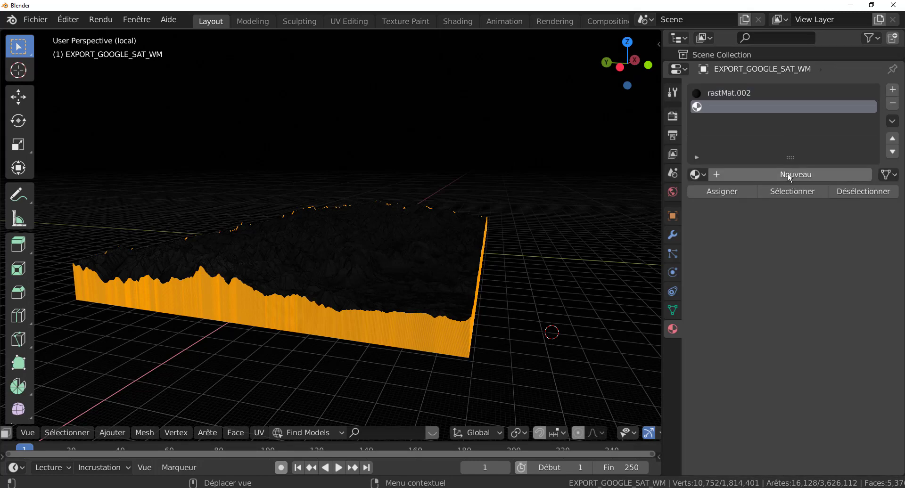
{"action": "left_click", "coordinate": [788, 175]}
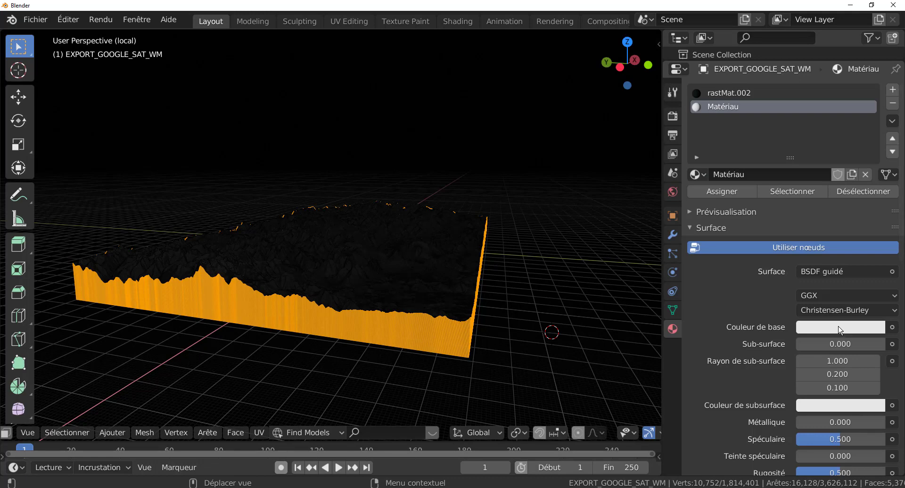
{"action": "left_click", "coordinate": [839, 328]}
{"action": "left_click", "coordinate": [797, 210]}
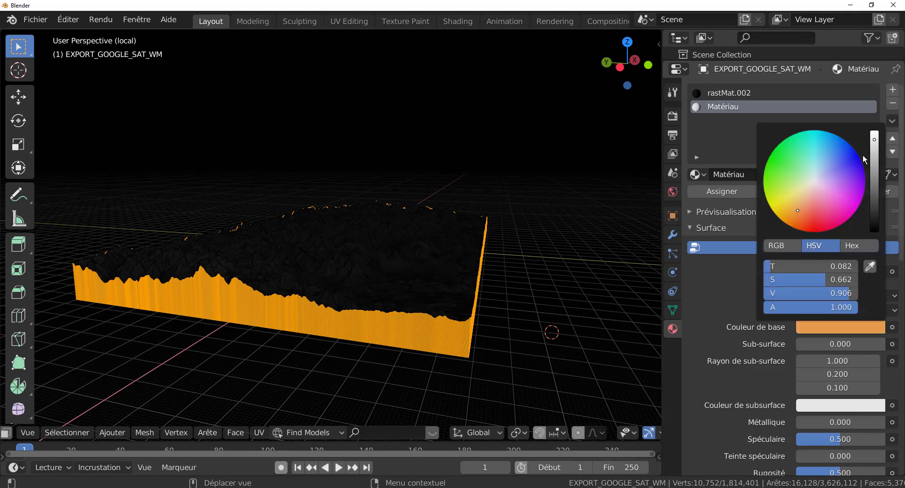
{"action": "left_click", "coordinate": [874, 142]}
{"action": "left_click_drag", "start_coordinate": [874, 150], "coordinate": [873, 194]}
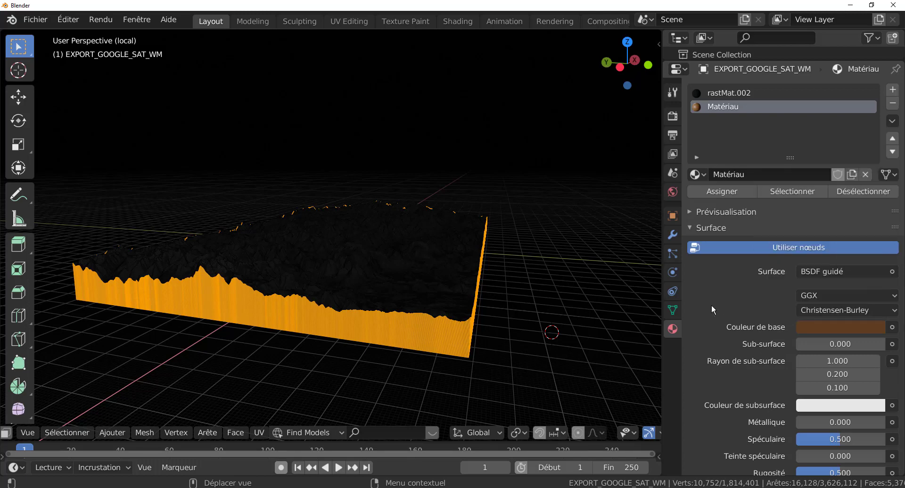
Assign the new brown material to the selected side-wall faces and check the walls in Object Mode.
{"action": "left_click", "coordinate": [719, 194]}
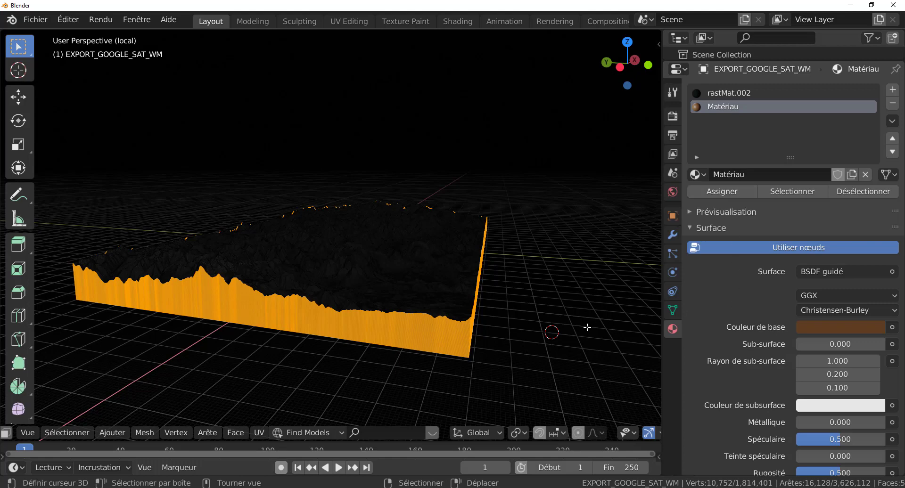
{"action": "key", "text": "Tab"}
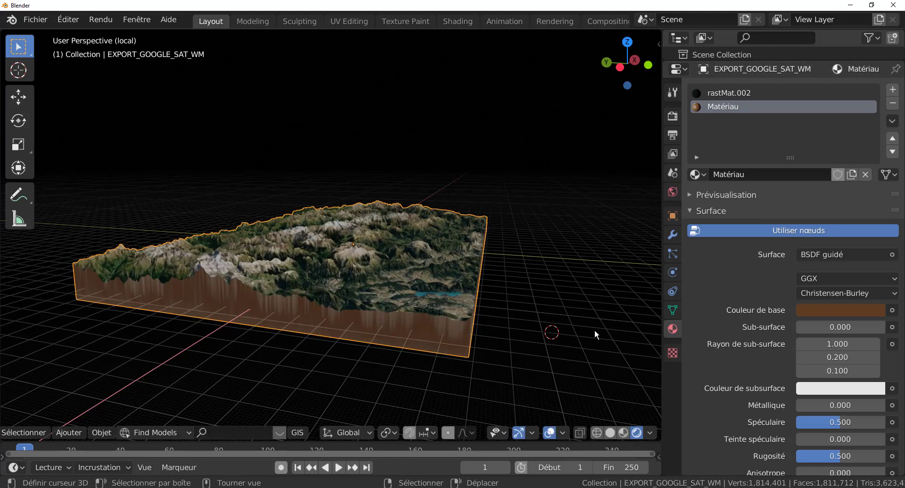
{"action": "middle_click_drag", "start_coordinate": [490, 335], "coordinate": [536, 327]}
{"action": "scroll", "coordinate": [448, 318], "scroll_direction": "up", "scroll_amount": 3}
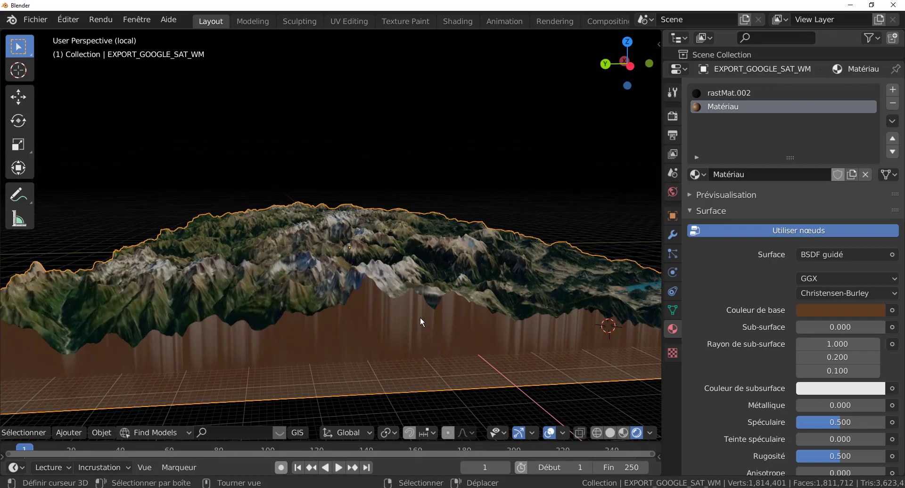
{"action": "middle_click_drag", "start_coordinate": [420, 316], "coordinate": [453, 317]}
{"action": "scroll", "coordinate": [459, 317], "scroll_direction": "down", "scroll_amount": 1}
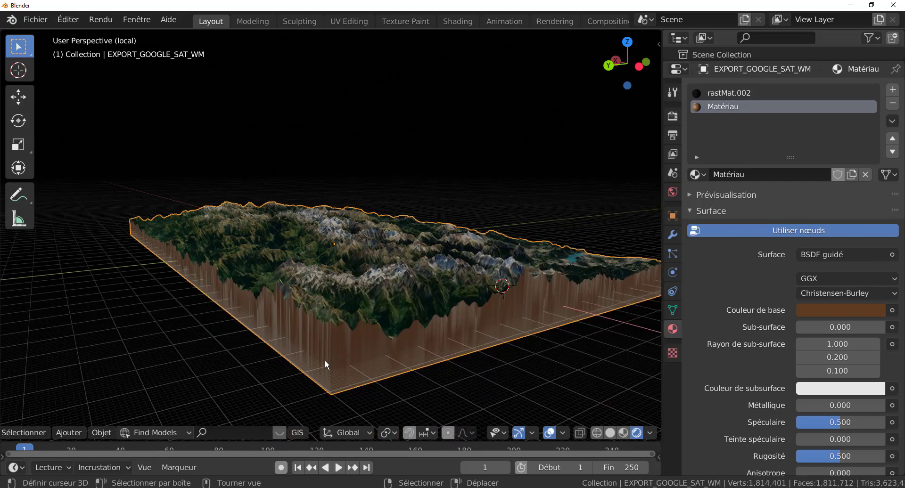
Add one loop cut around the side walls, slid up to the terrain's upper edge (factor 1.000), and return to Object Mode.
{"action": "key", "text": "Tab"}
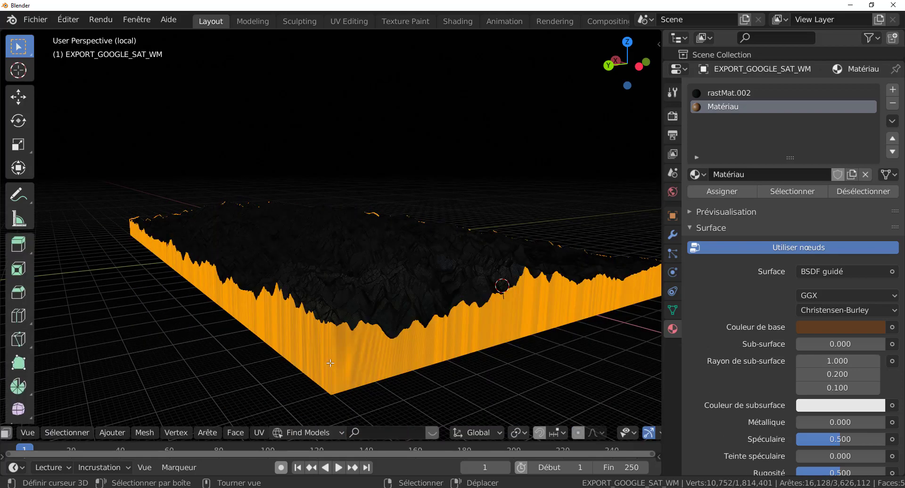
{"action": "key", "text": "ctrl"}
{"action": "key", "text": "ctrl+r"}
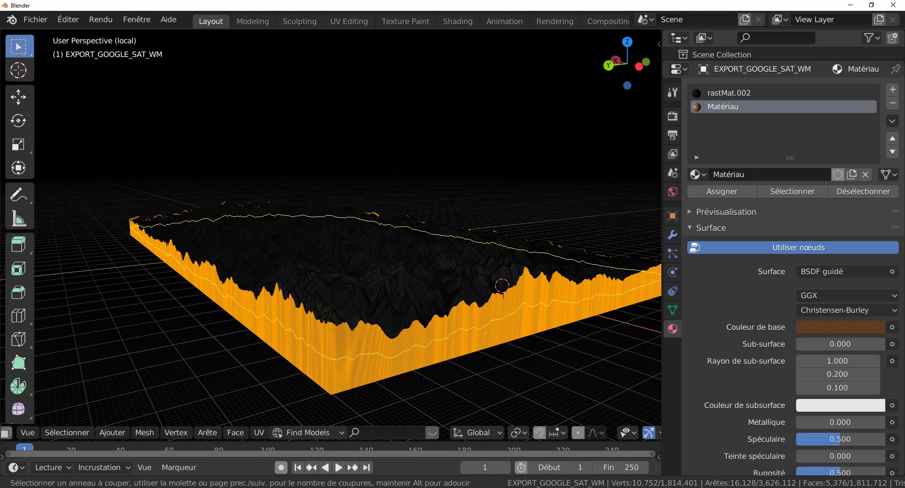
{"action": "left_click", "coordinate": [504, 296]}
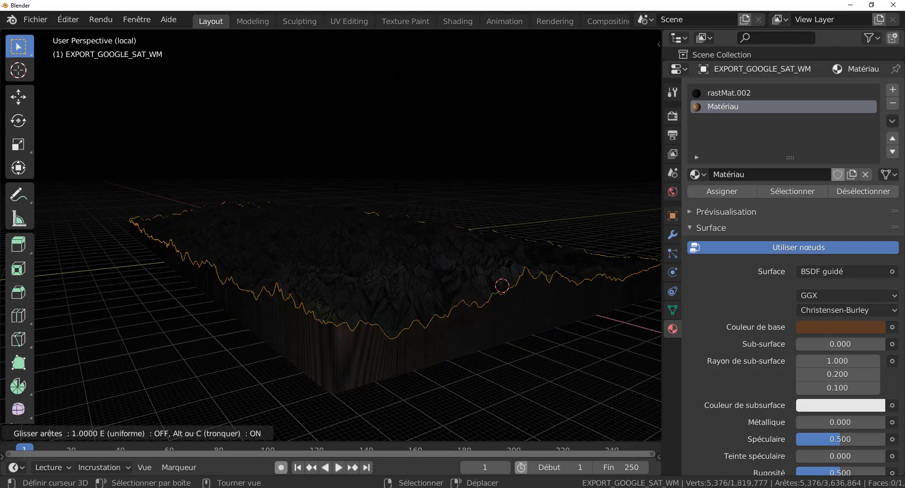
{"action": "left_click", "coordinate": [433, 274]}
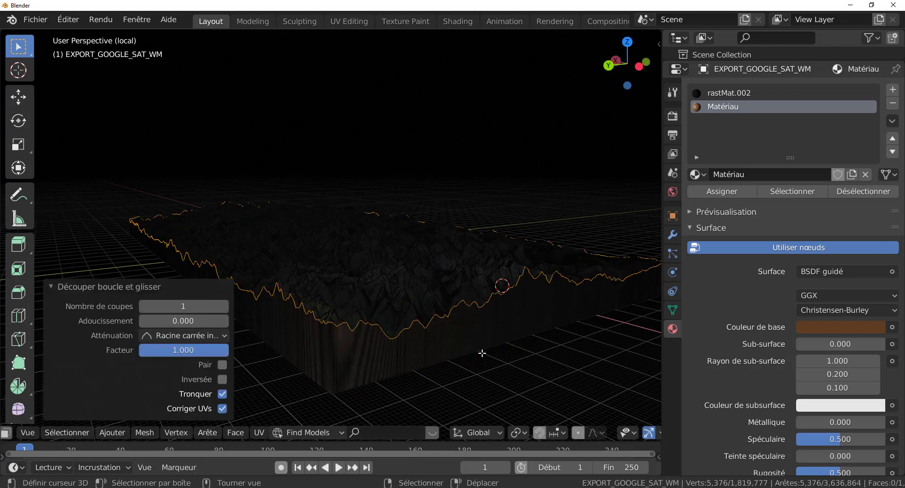
{"action": "key", "text": "Tab"}
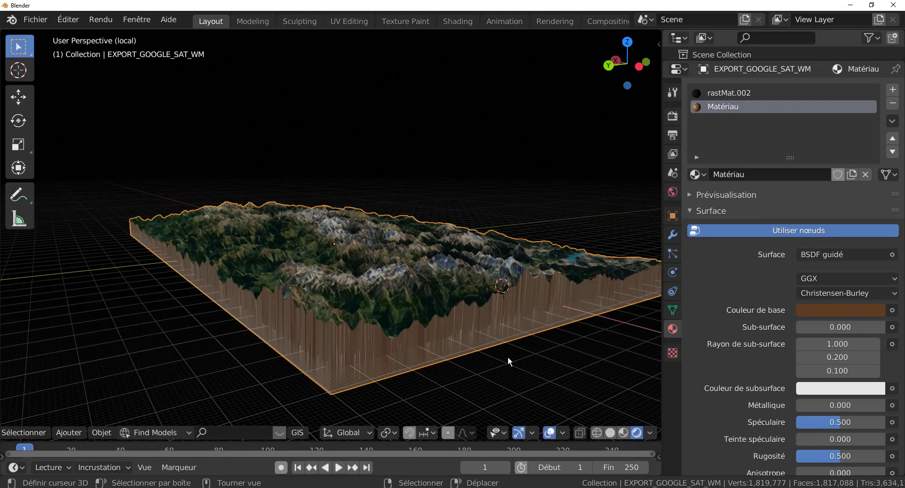
{"action": "middle_click_drag", "start_coordinate": [420, 356], "coordinate": [342, 349]}
{"action": "scroll", "coordinate": [792, 372], "scroll_direction": "down", "scroll_amount": 2}
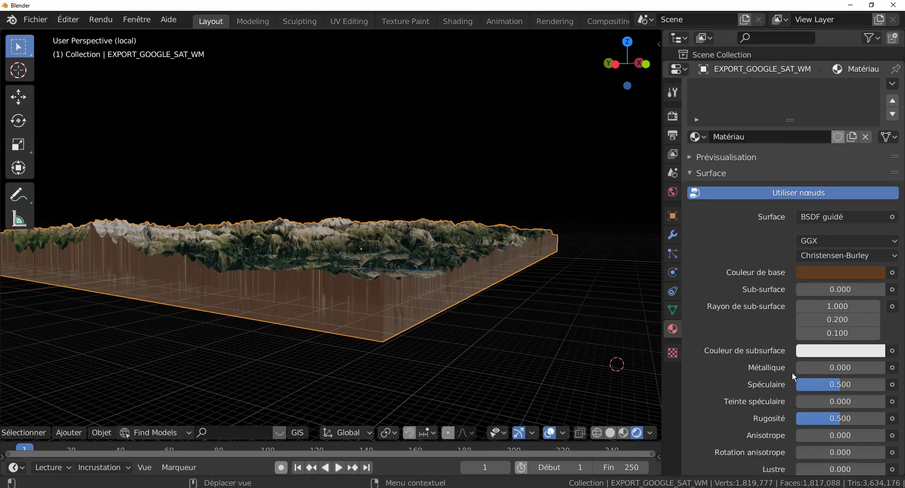
Set the brown material's specular, roughness, sheen tint and clearcoat roughness to 0.
{"action": "left_click_drag", "start_coordinate": [837, 383], "coordinate": [749, 389]}
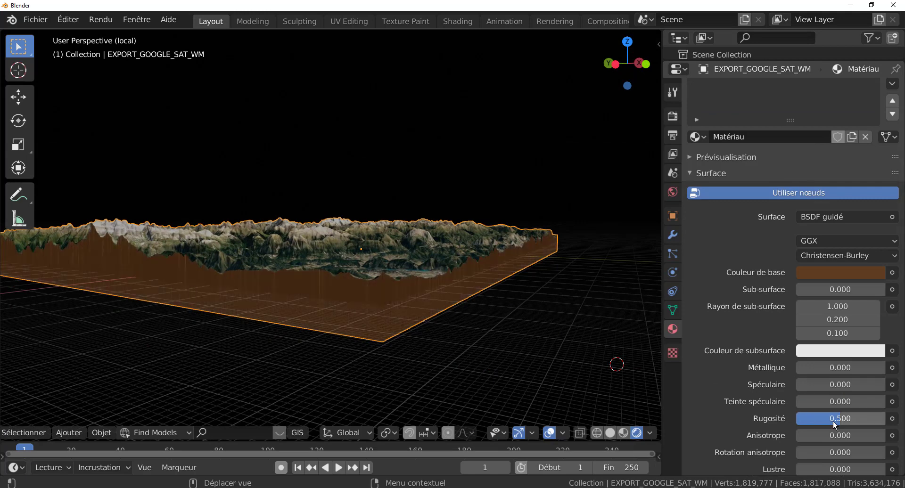
{"action": "left_click_drag", "start_coordinate": [824, 417], "coordinate": [748, 422]}
{"action": "scroll", "coordinate": [779, 413], "scroll_direction": "down", "scroll_amount": 6}
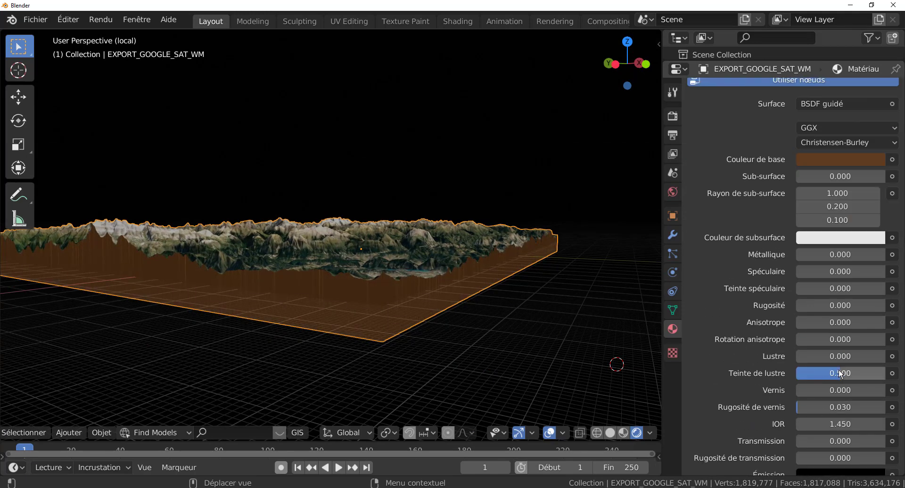
{"action": "left_click_drag", "start_coordinate": [838, 373], "coordinate": [783, 406]}
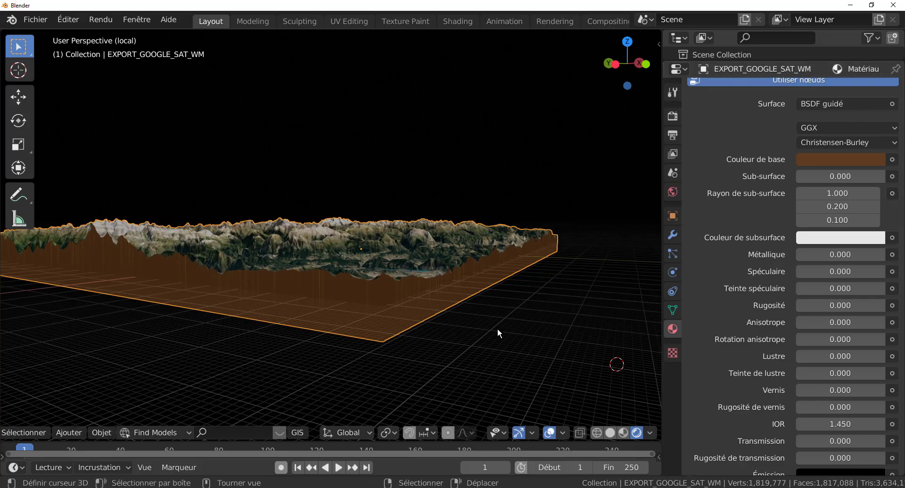
Widen the 3D viewport and frame the whole terrain block from an elevated corner angle.
{"action": "middle_click_drag", "start_coordinate": [497, 329], "coordinate": [405, 332]}
{"action": "scroll", "coordinate": [524, 349], "scroll_direction": "down", "scroll_amount": 5}
{"action": "scroll", "coordinate": [394, 332], "scroll_direction": "up", "scroll_amount": 4}
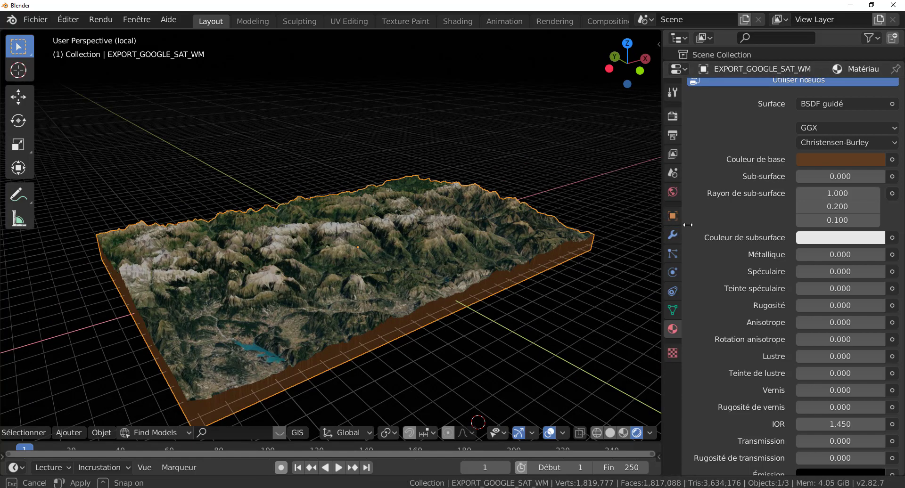
{"action": "left_click_drag", "start_coordinate": [662, 225], "coordinate": [853, 228]}
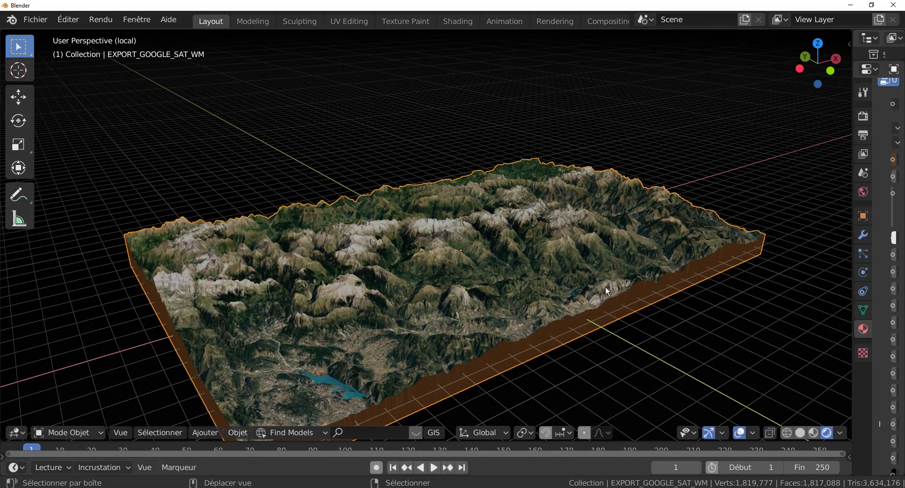
{"action": "middle_click_drag", "start_coordinate": [605, 286], "coordinate": [581, 236], "text": "shift"}
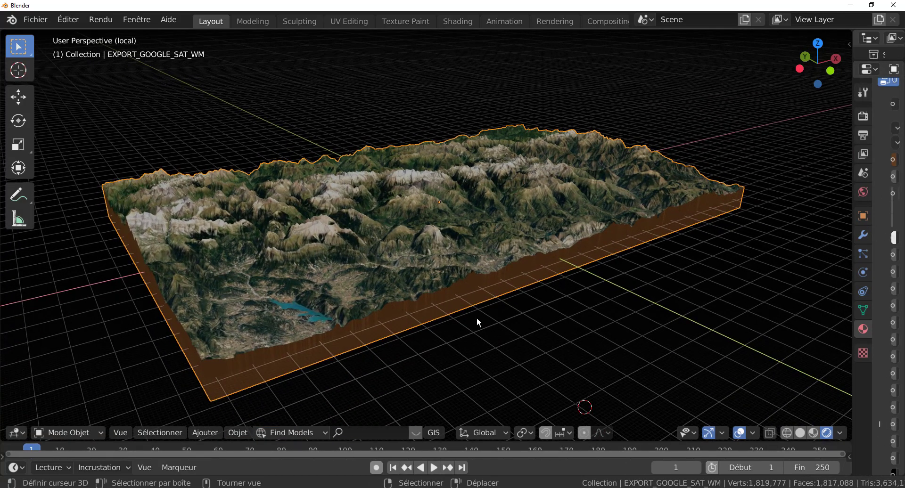
{"action": "middle_click_drag", "start_coordinate": [476, 317], "coordinate": [524, 300]}
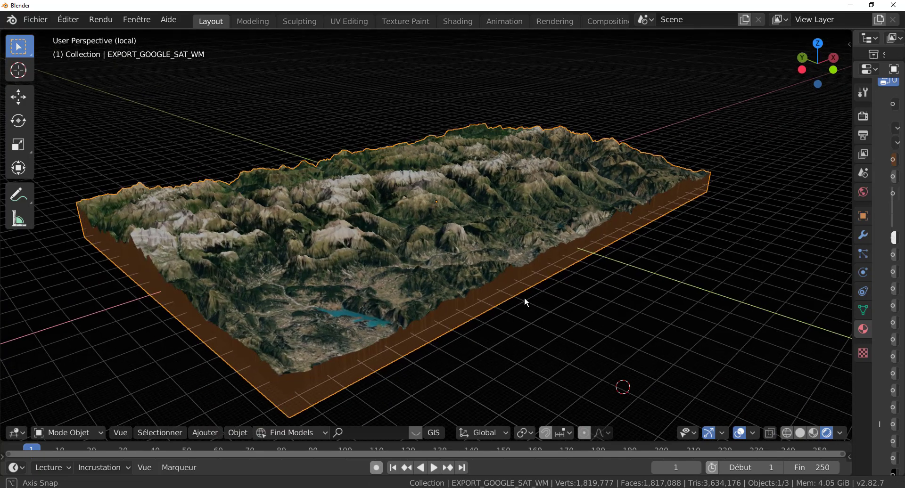
{"action": "scroll", "coordinate": [525, 299], "scroll_direction": "down", "scroll_amount": 3}
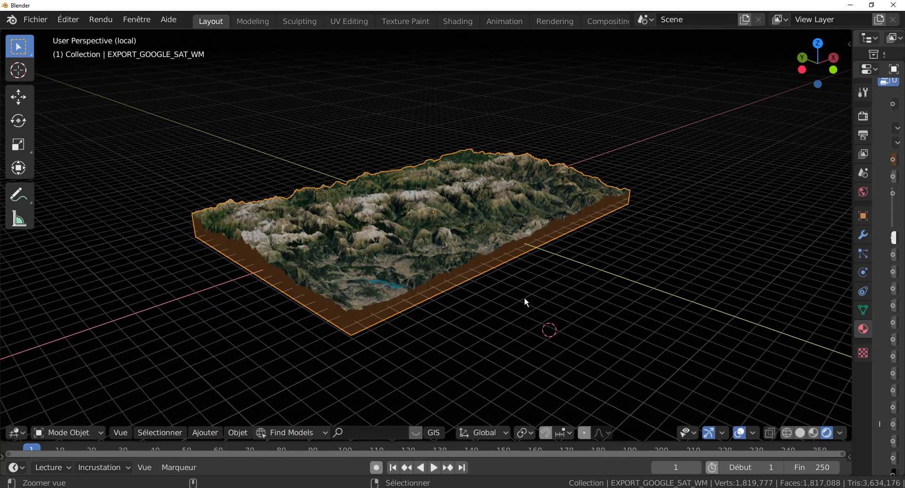
Align the camera to the current view of the terrain block and render the image.
{"action": "key", "text": "KP_0"}
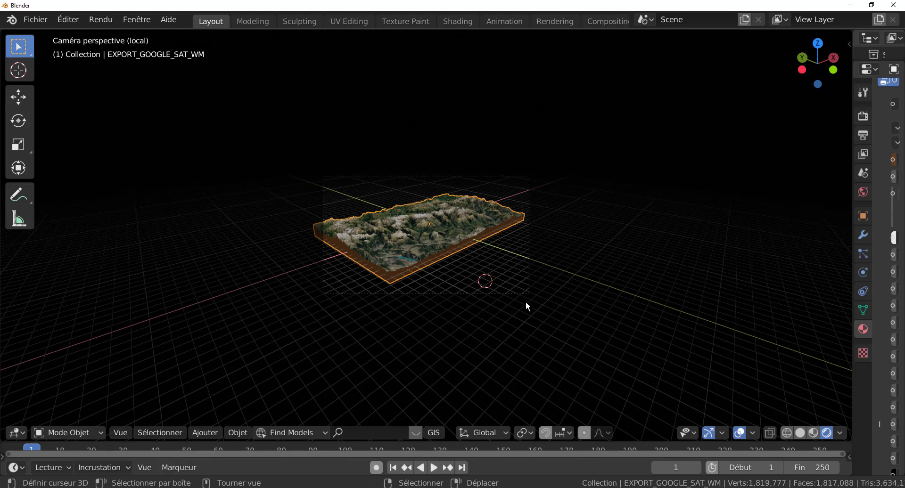
{"action": "scroll", "coordinate": [528, 300], "scroll_direction": "up", "scroll_amount": 3}
{"action": "key", "text": "F12"}
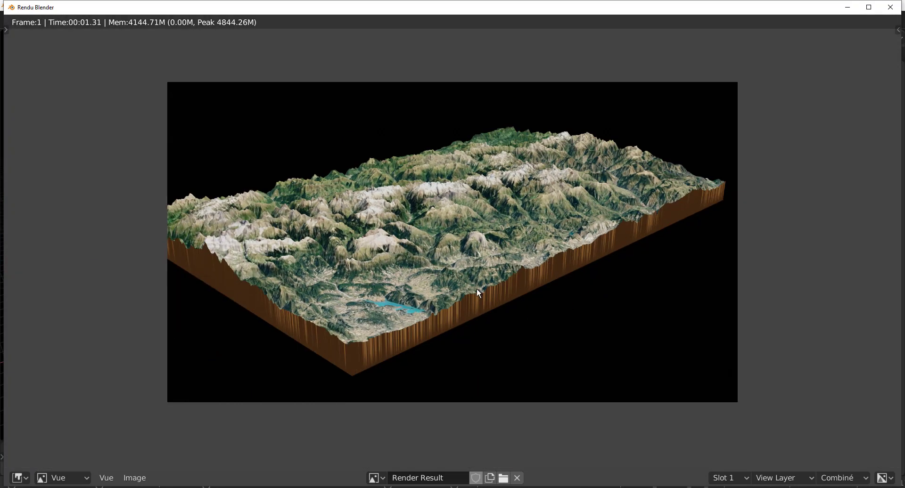
{"action": "scroll", "coordinate": [334, 350], "scroll_direction": "up", "scroll_amount": 1}
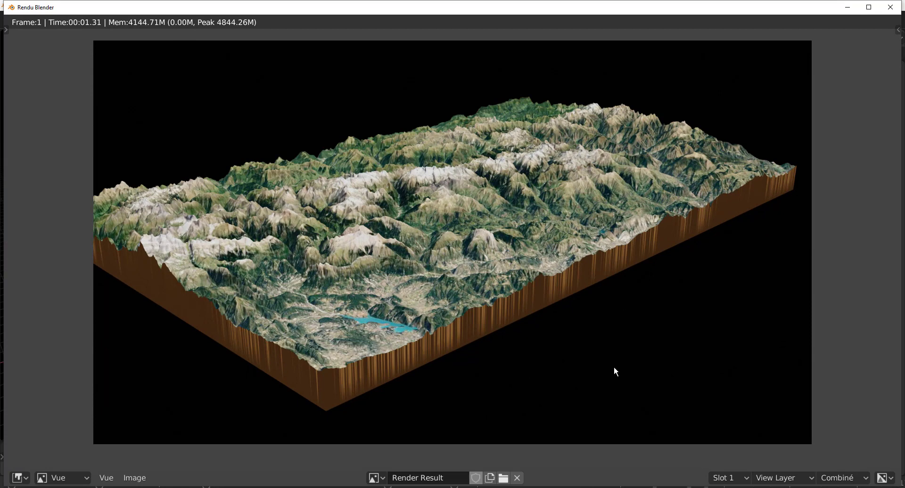